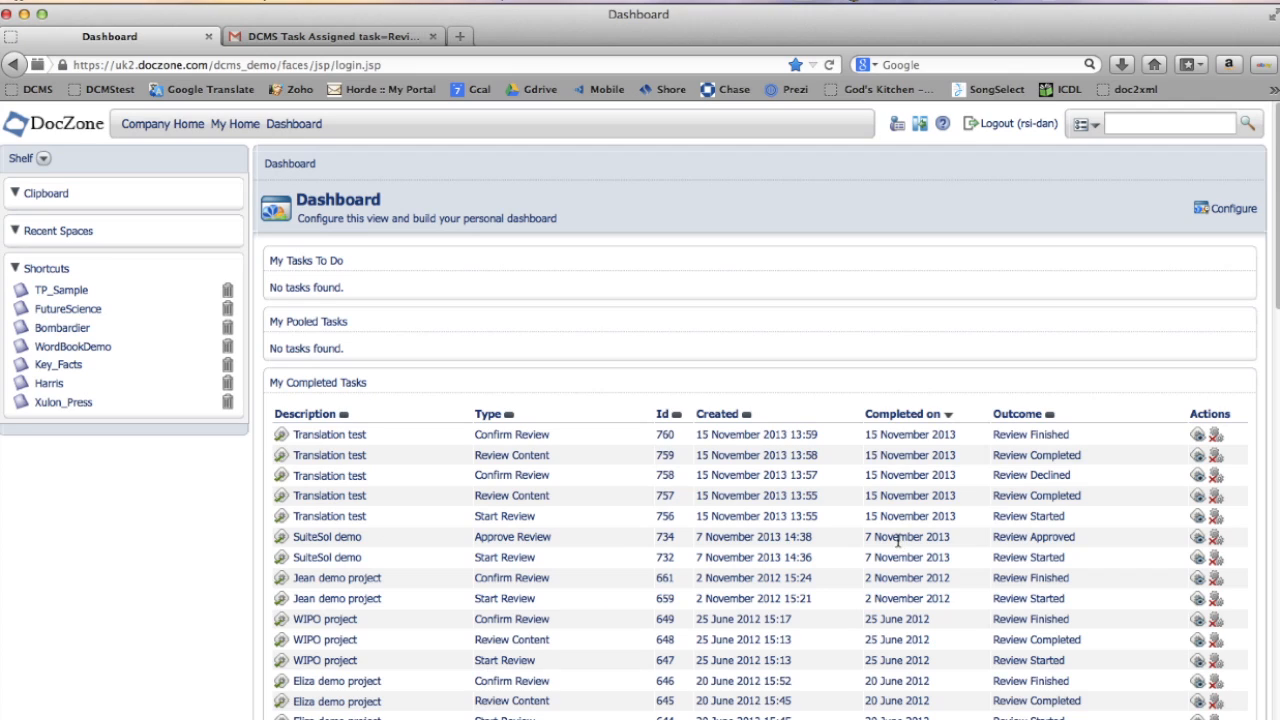
- Open the WordBookDemo space and choose AliceTest.docx from the Desktop as new content to upload
left_click(58, 347)
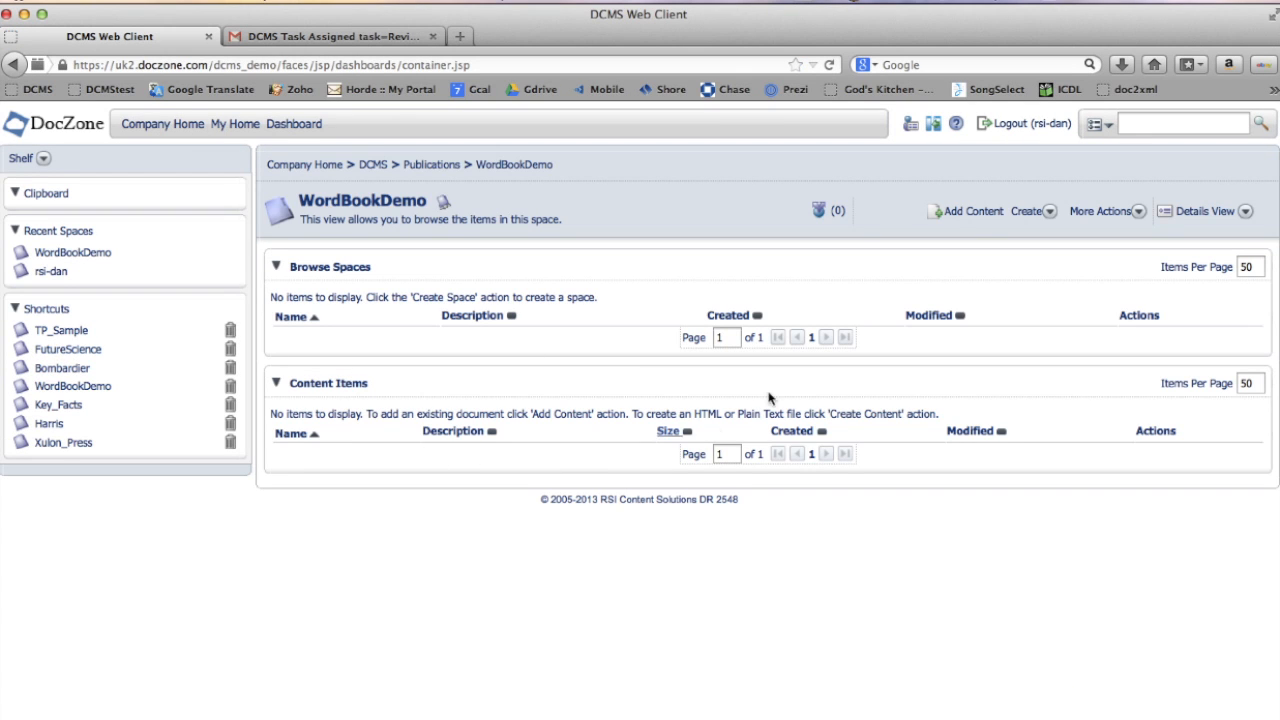
left_click(965, 215)
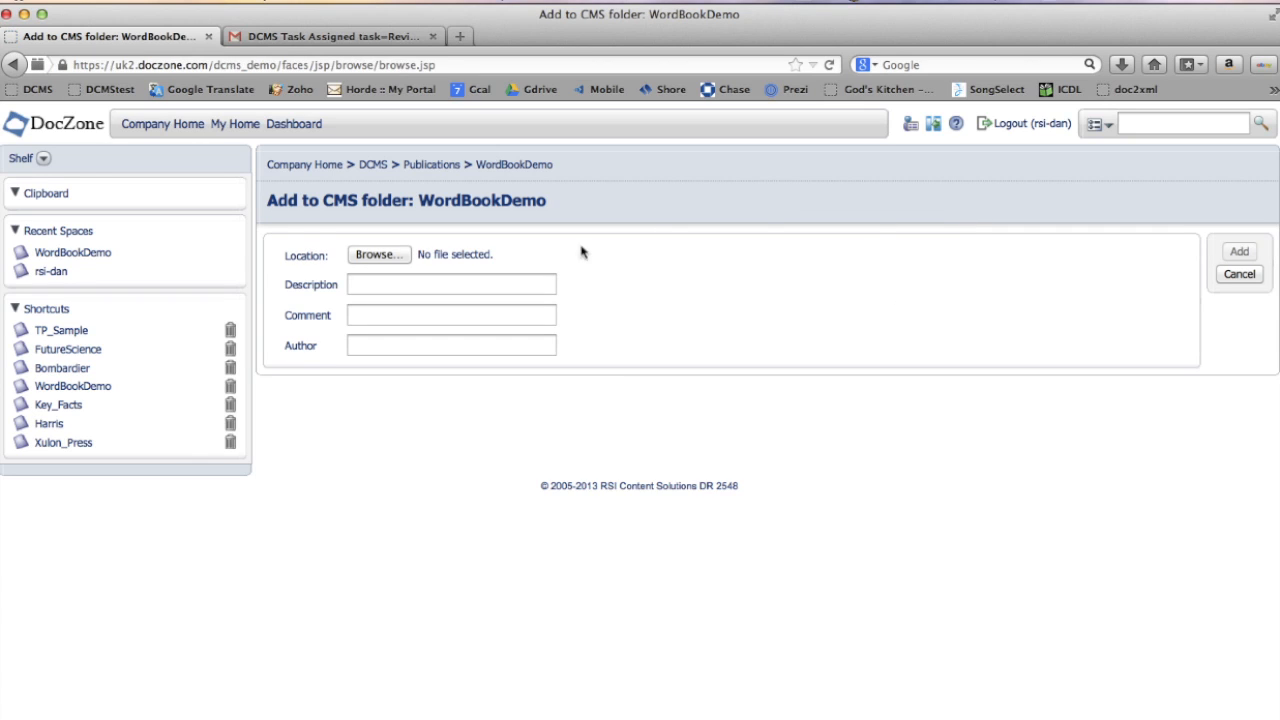
left_click(379, 256)
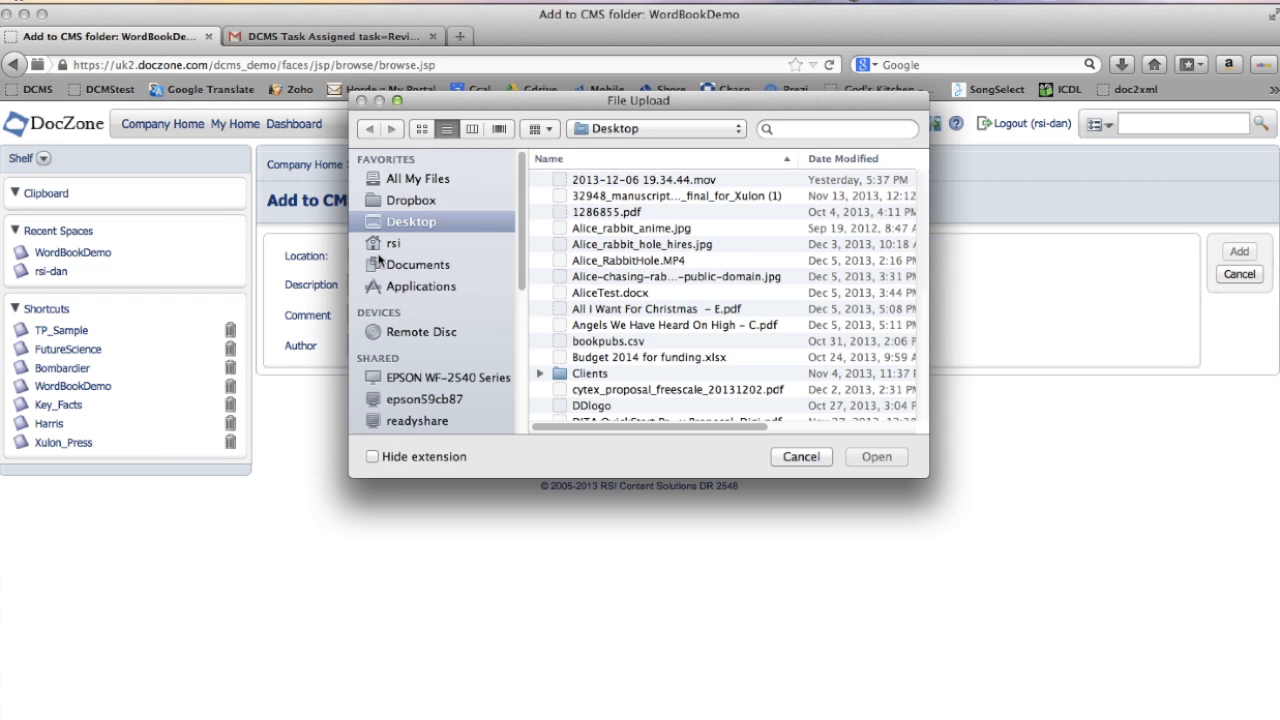
left_click(600, 293)
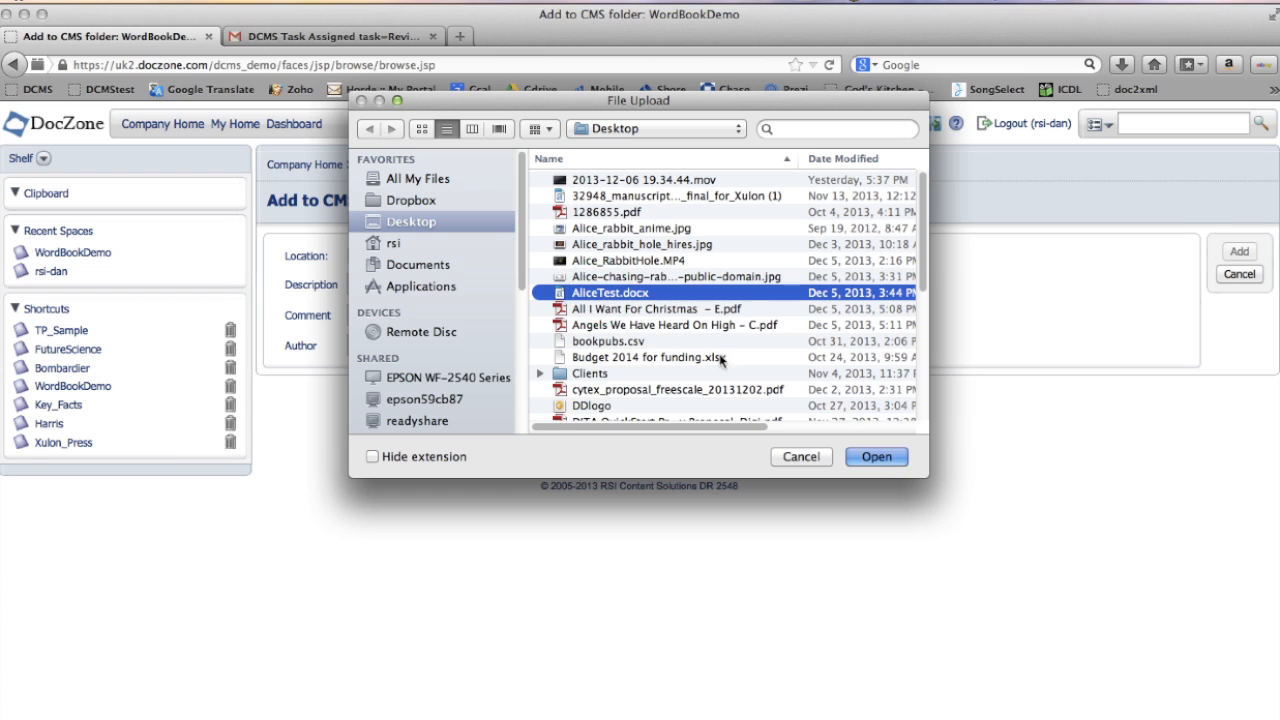
left_click(875, 457)
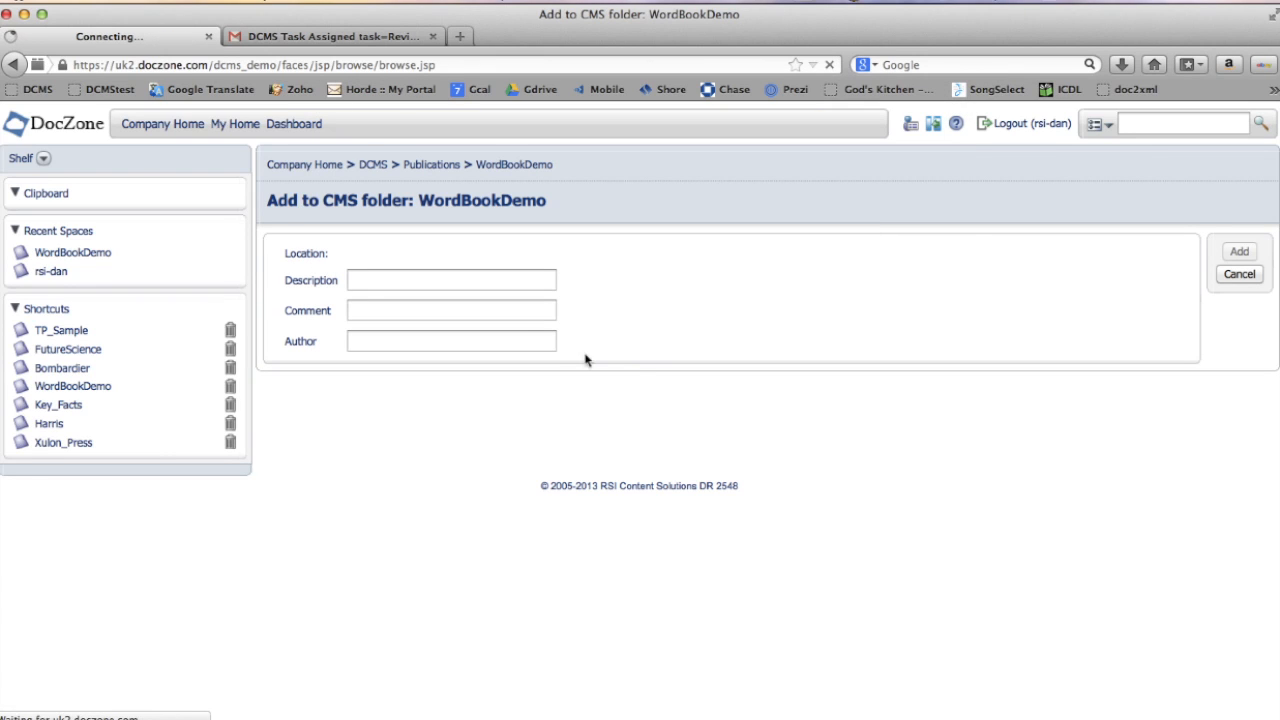
- Set the document's description to Alice in Wonderland and its comment to Draft manuscript
left_click(446, 280)
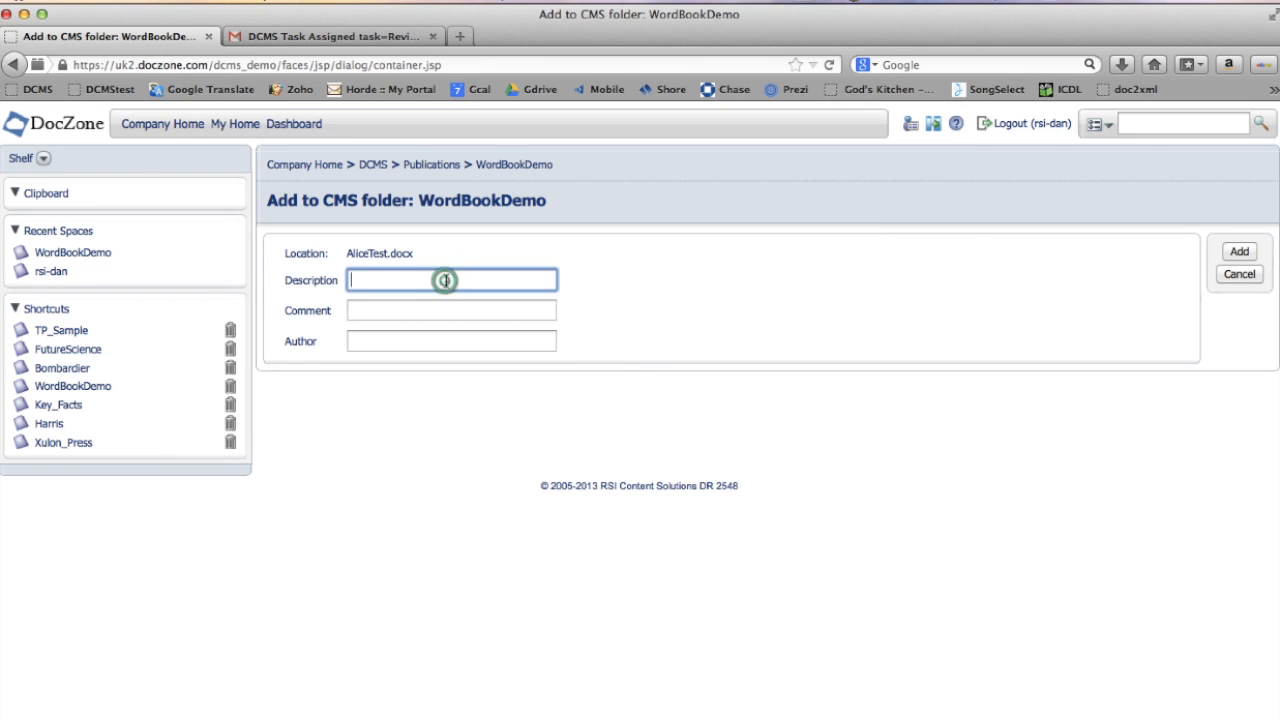
type("Alic")
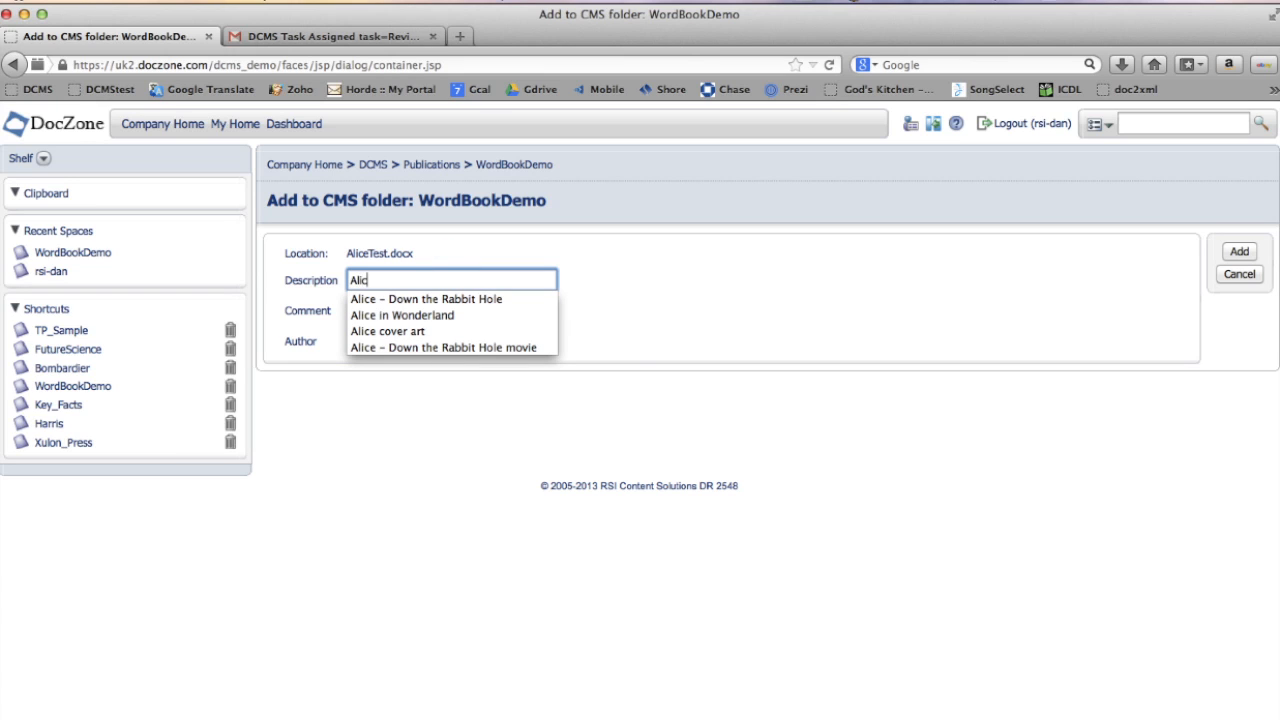
left_click(443, 315)
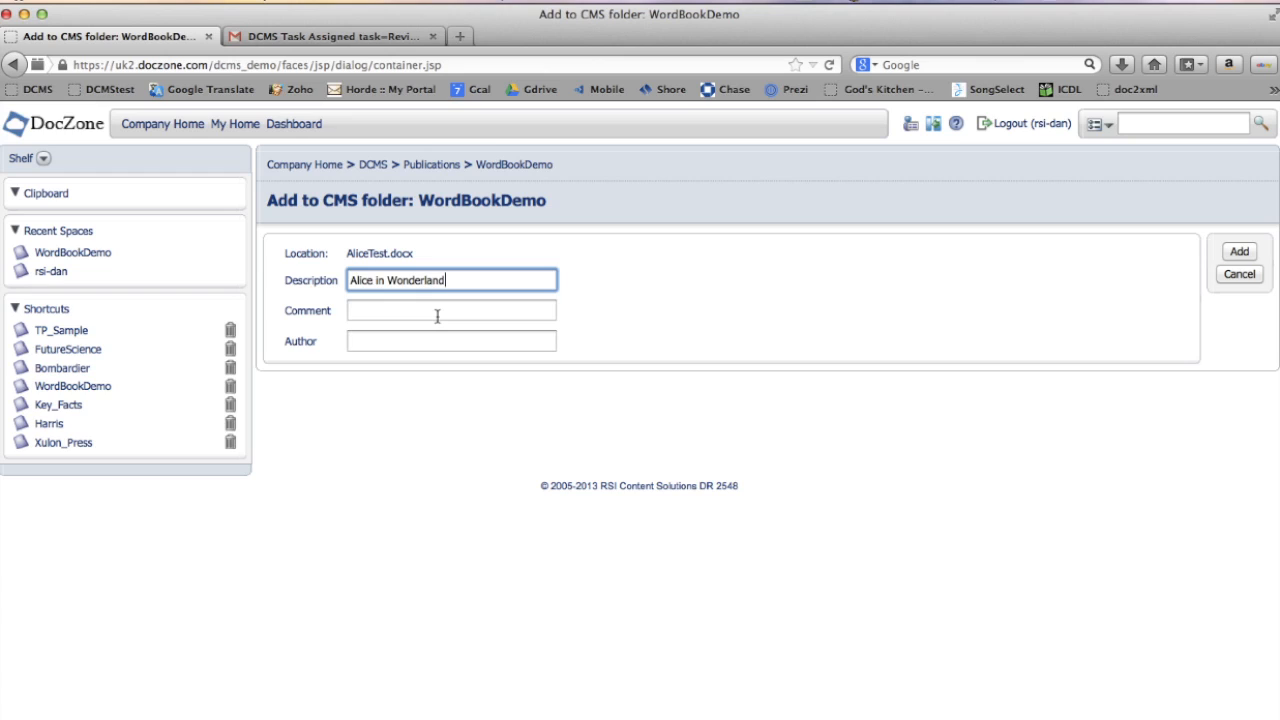
left_click(437, 316)
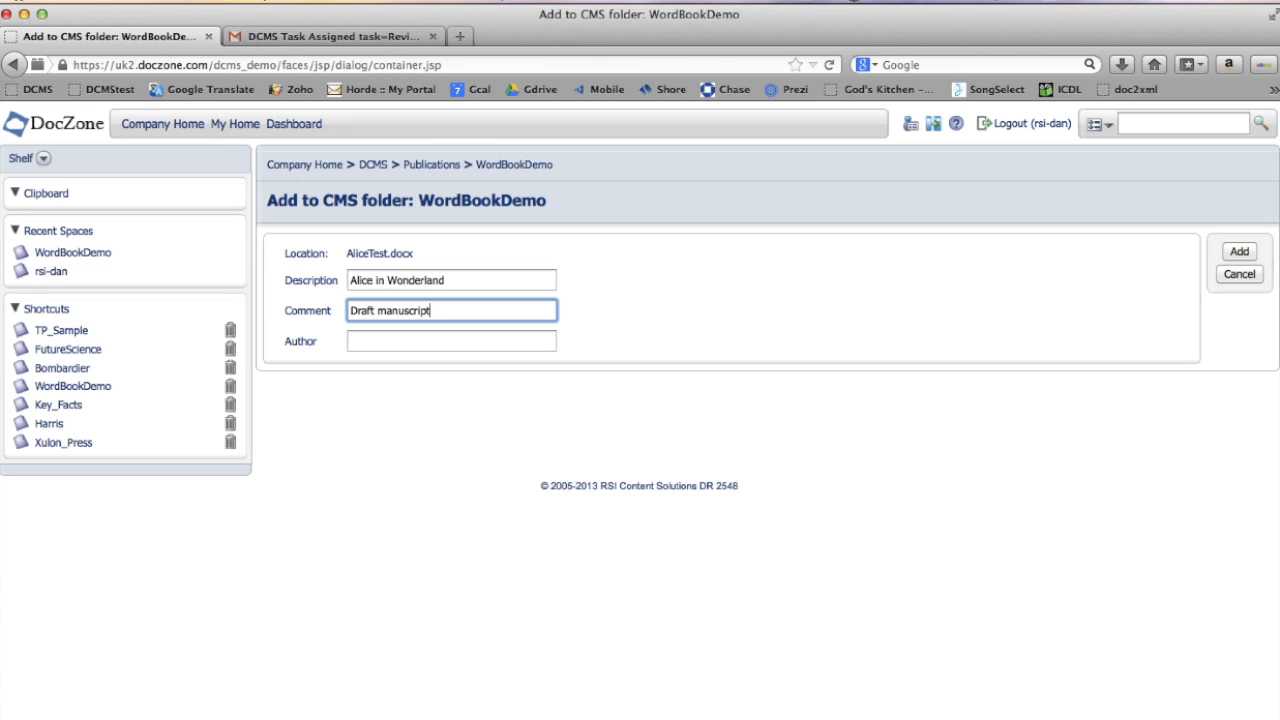
- Set the author to Lewis Carroll and add the document to the space
left_click(420, 342)
type("Lew")
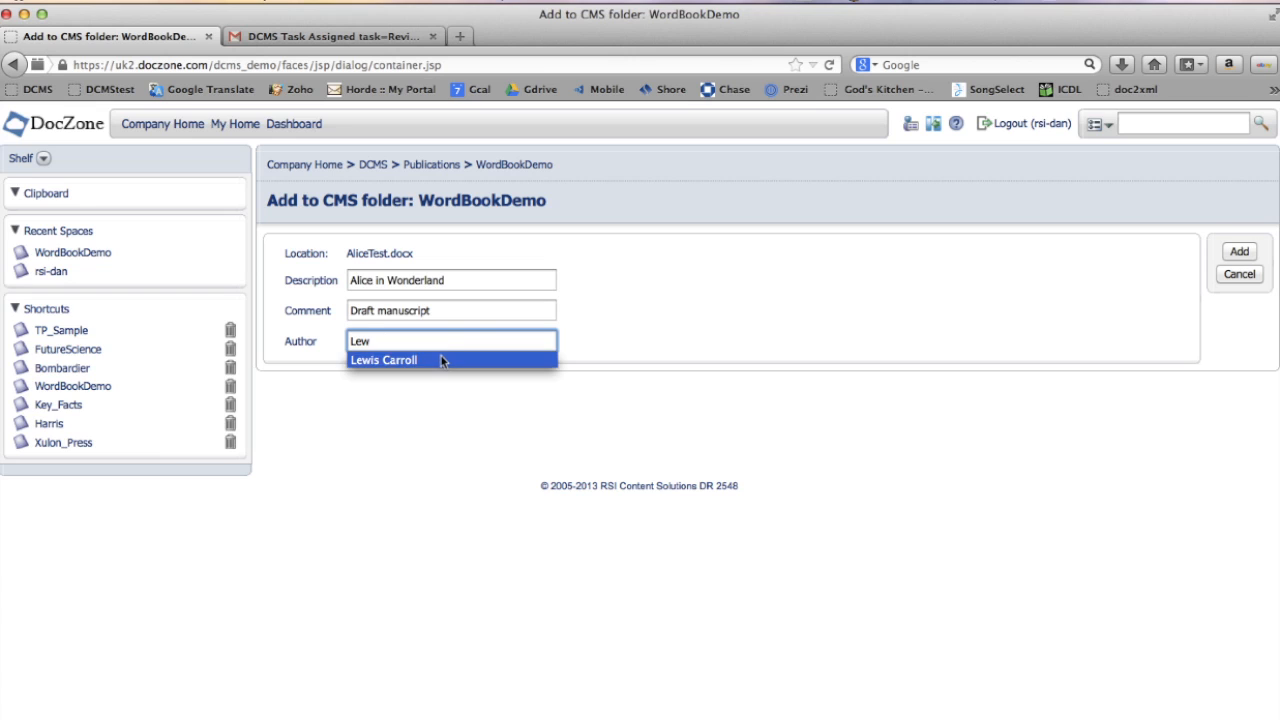
left_click(443, 360)
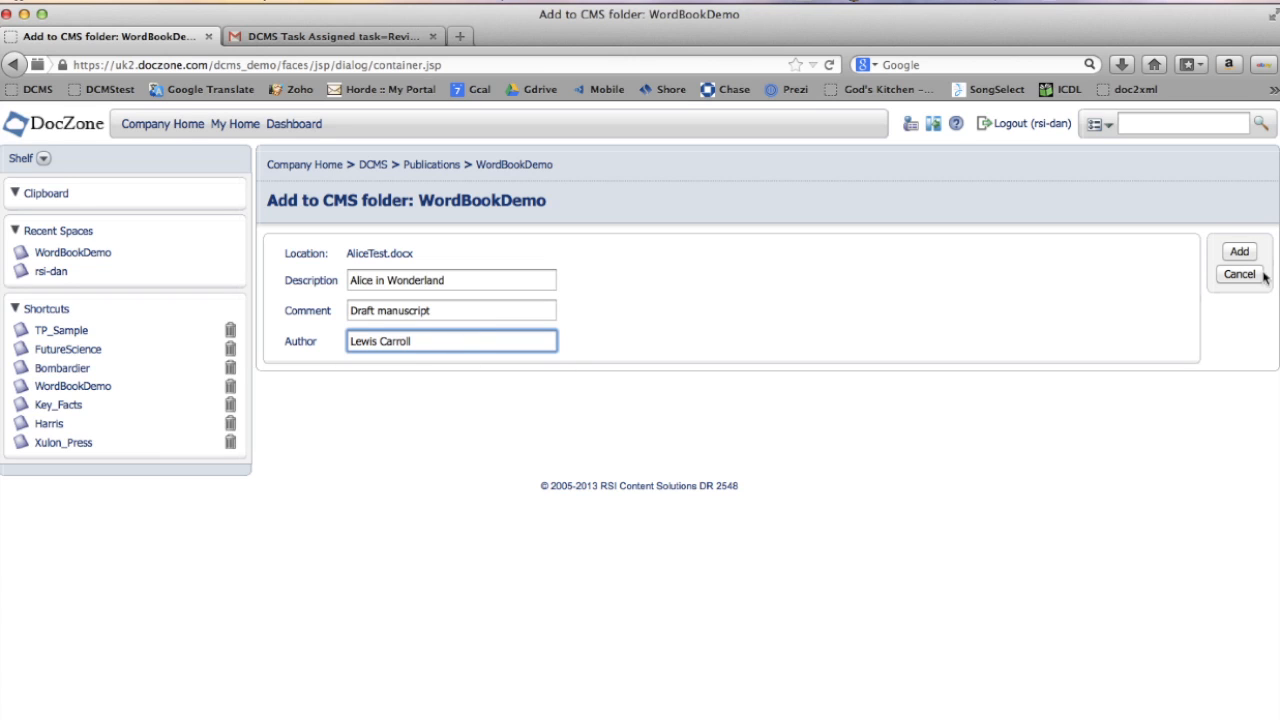
left_click(1239, 252)
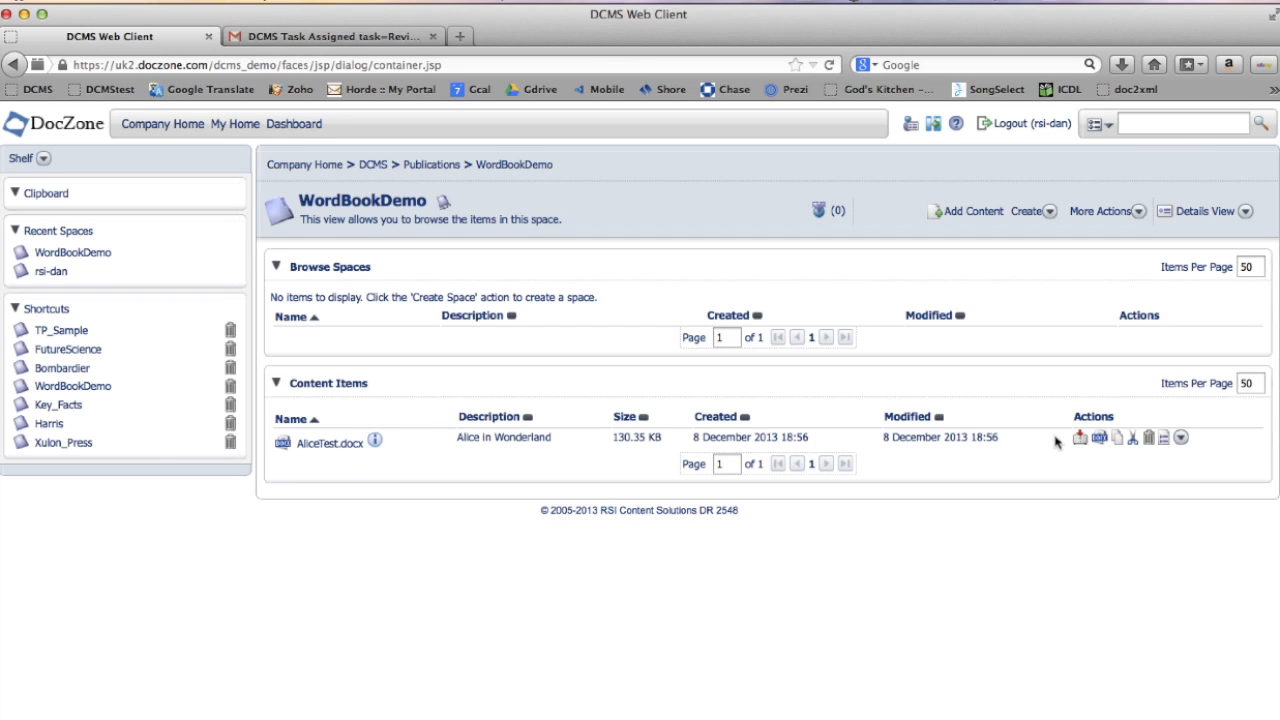
- Start an advanced workflow on AliceTest.docx using the Editorial Review workflow
left_click(1181, 440)
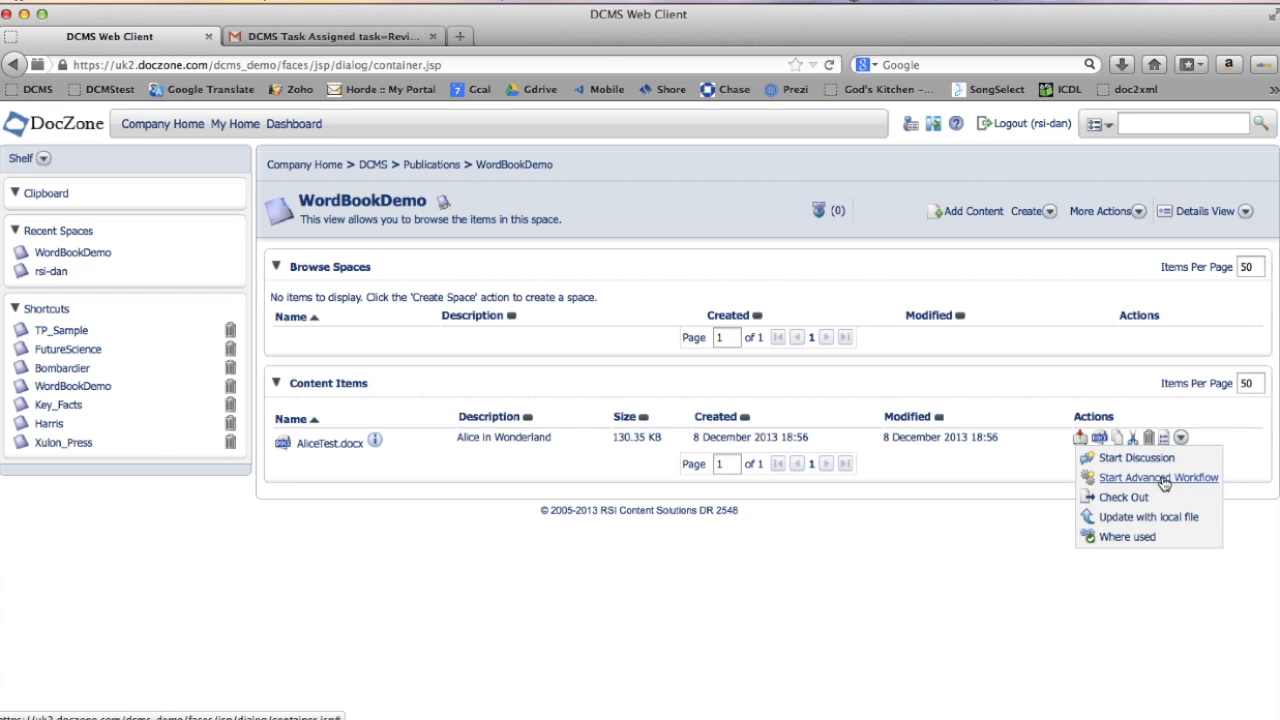
left_click(1162, 479)
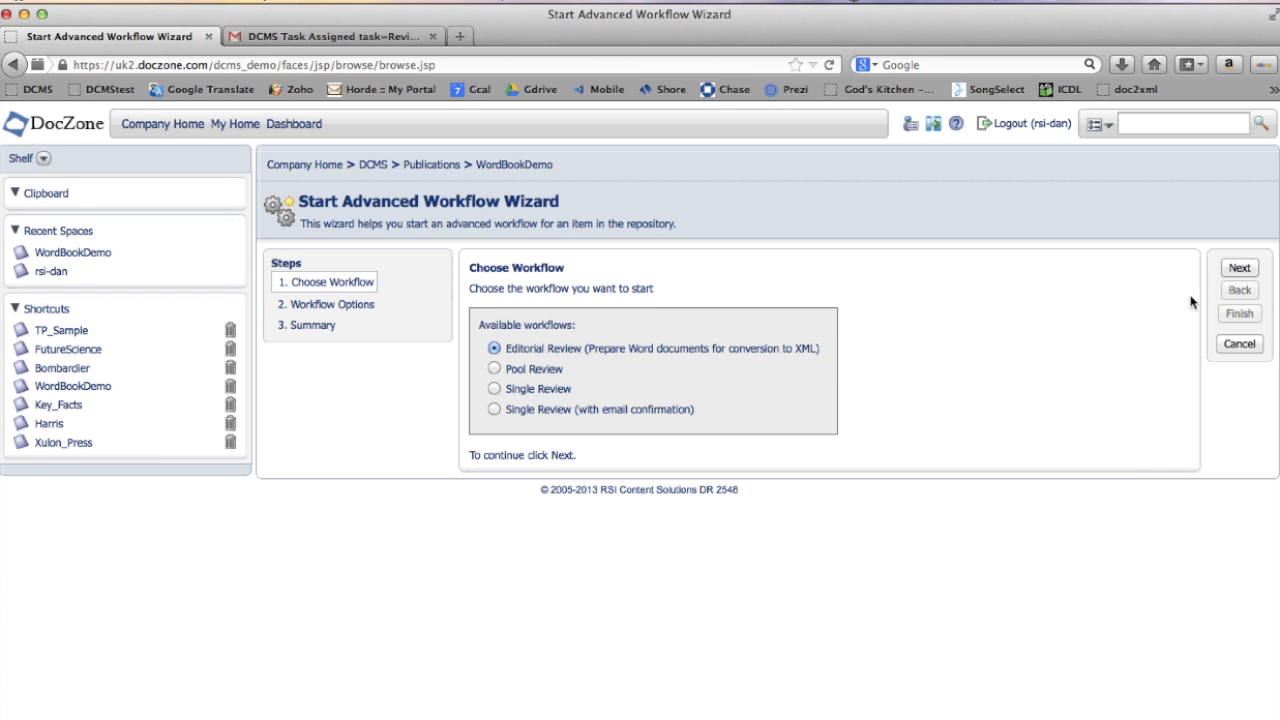
left_click(1238, 268)
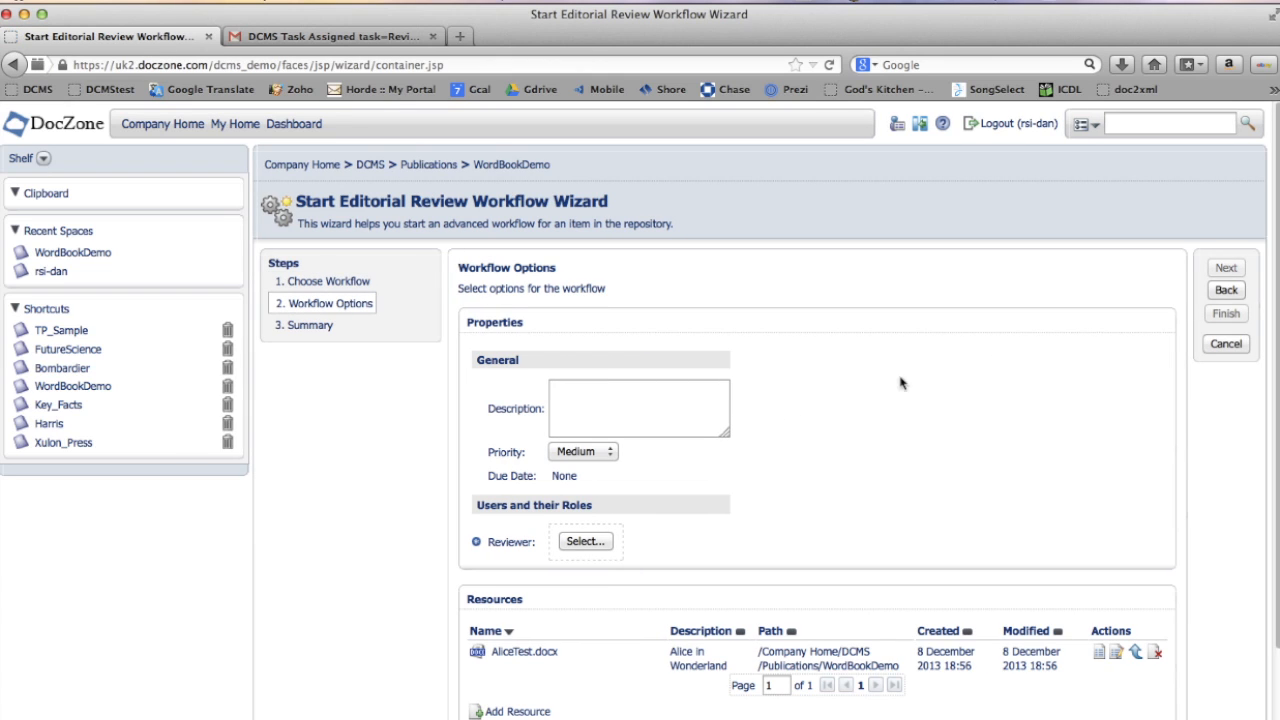
- Describe the workflow as Alice in Wonderland and set its priority to High
left_click(661, 404)
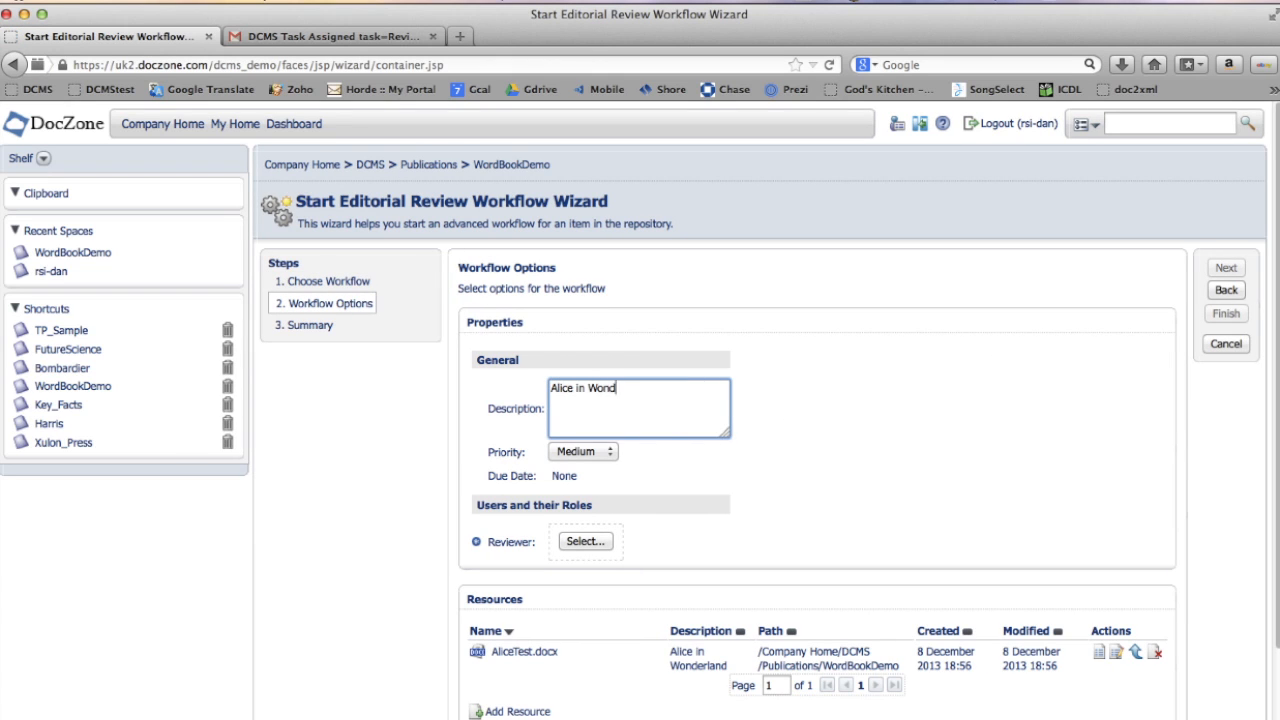
left_click(608, 451)
left_click(588, 467)
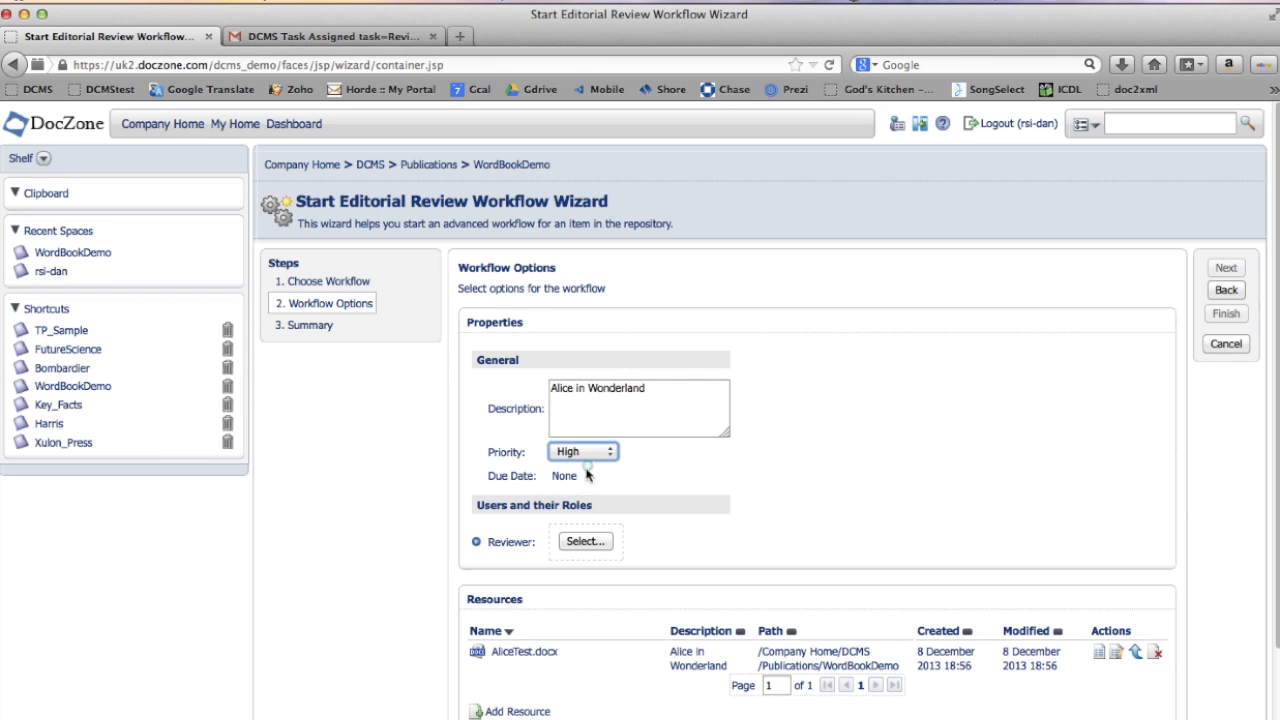
- Set a due date of 8 December 2013 and assign the reviewer by searching the user directory
left_click(566, 477)
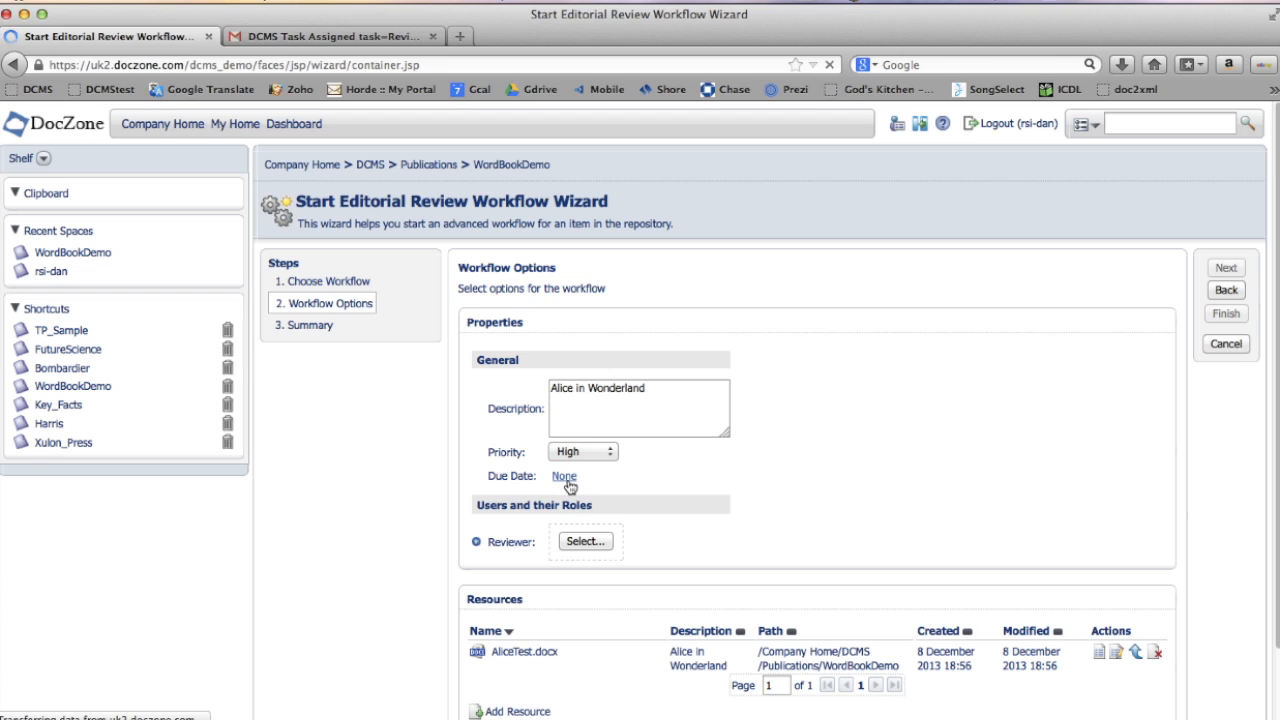
left_click(584, 542)
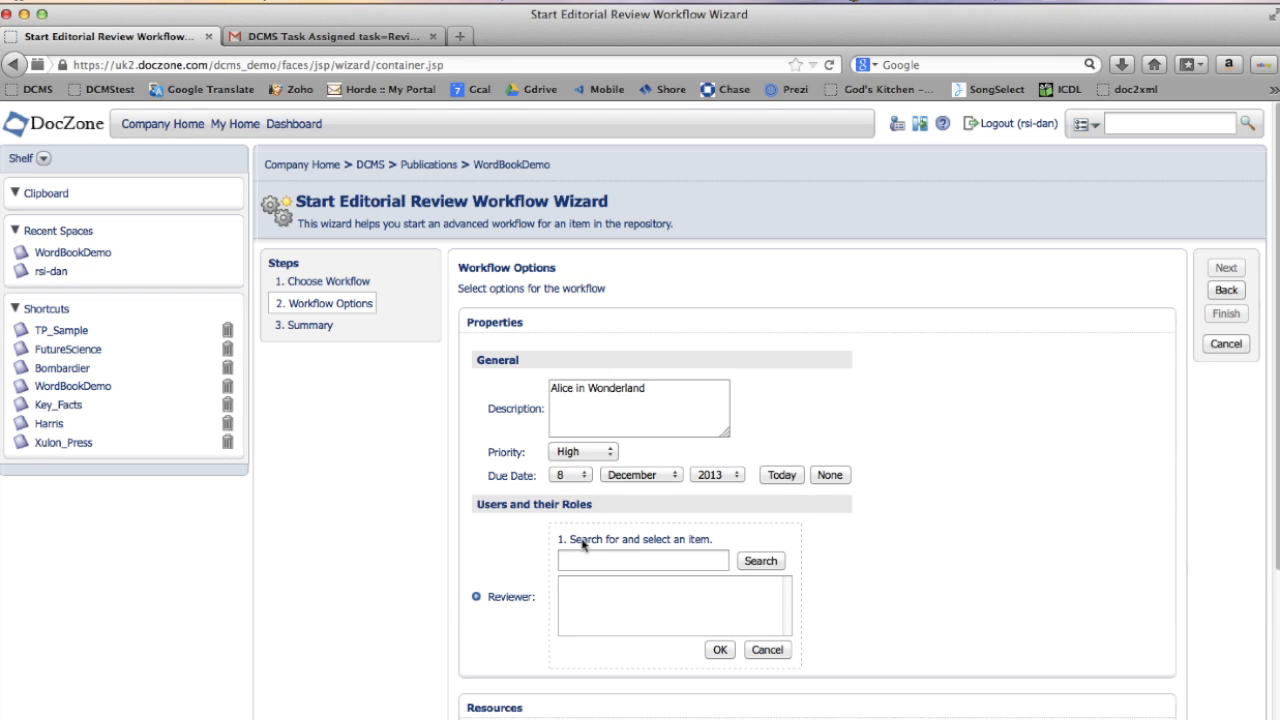
left_click(586, 560)
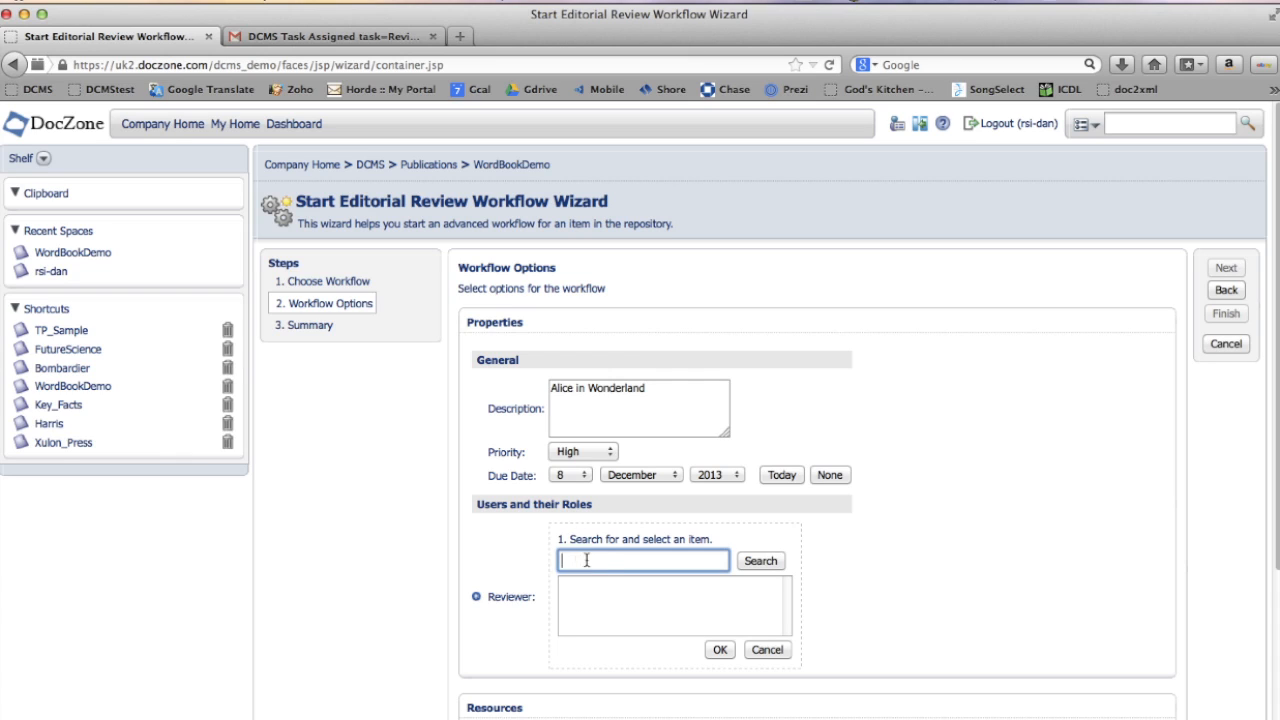
type("paul")
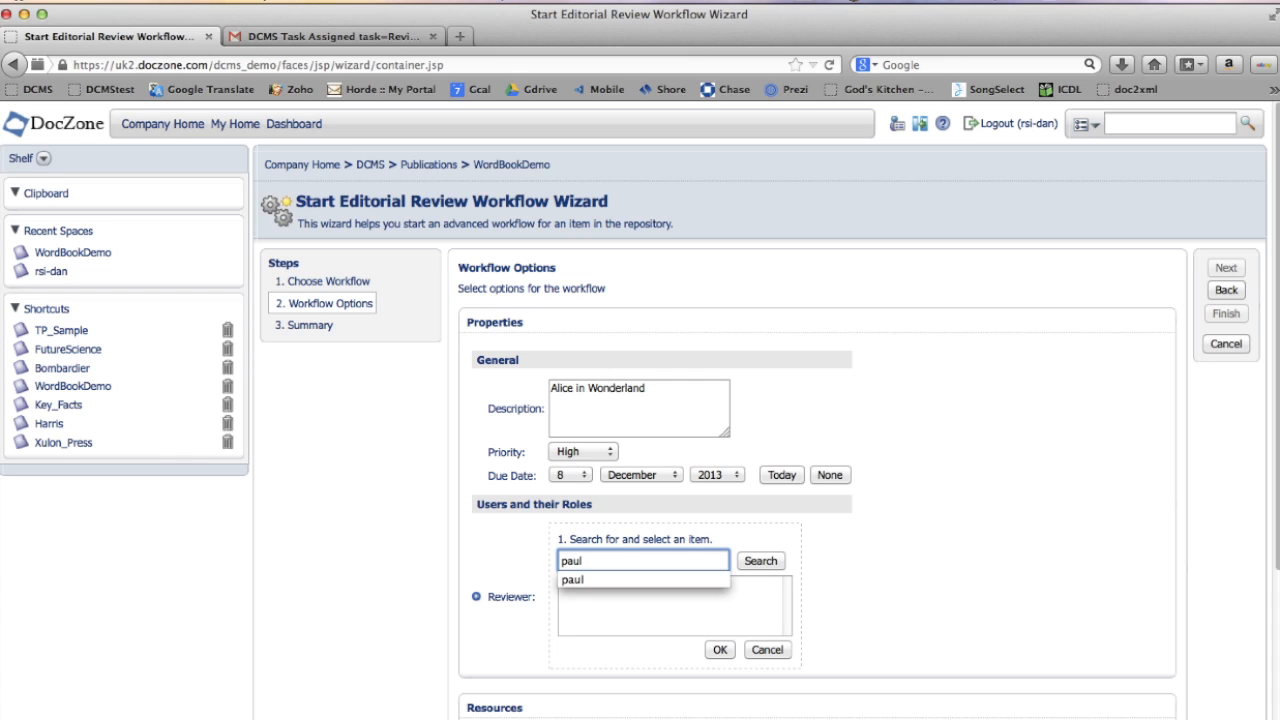
left_click(756, 563)
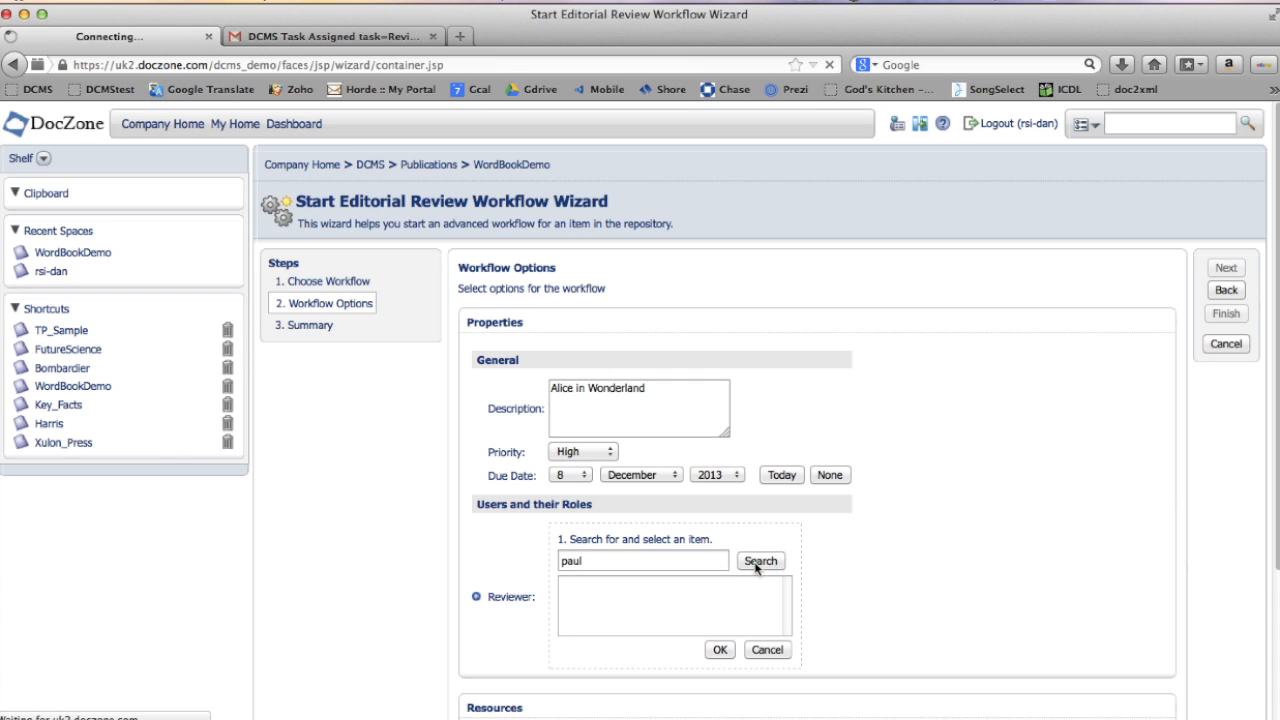
left_click(620, 586)
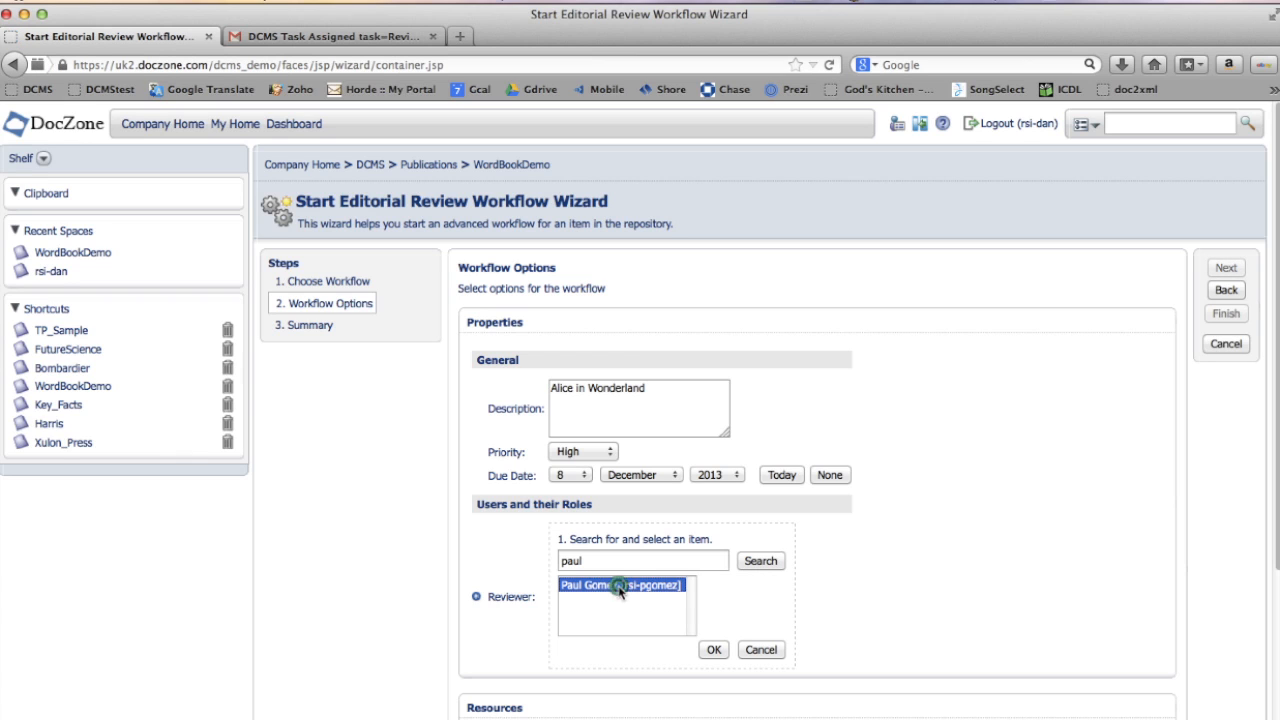
left_click(716, 652)
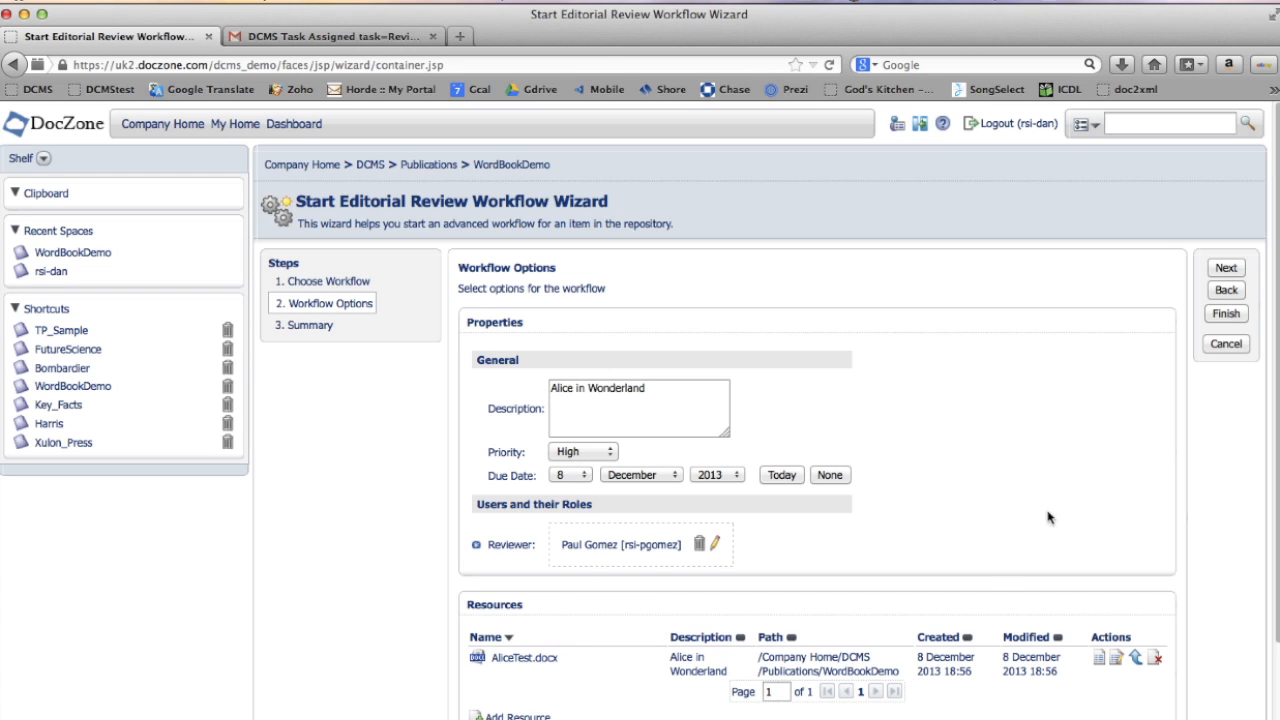
- Finish the workflow wizard and return to the Dashboard
left_click(1227, 316)
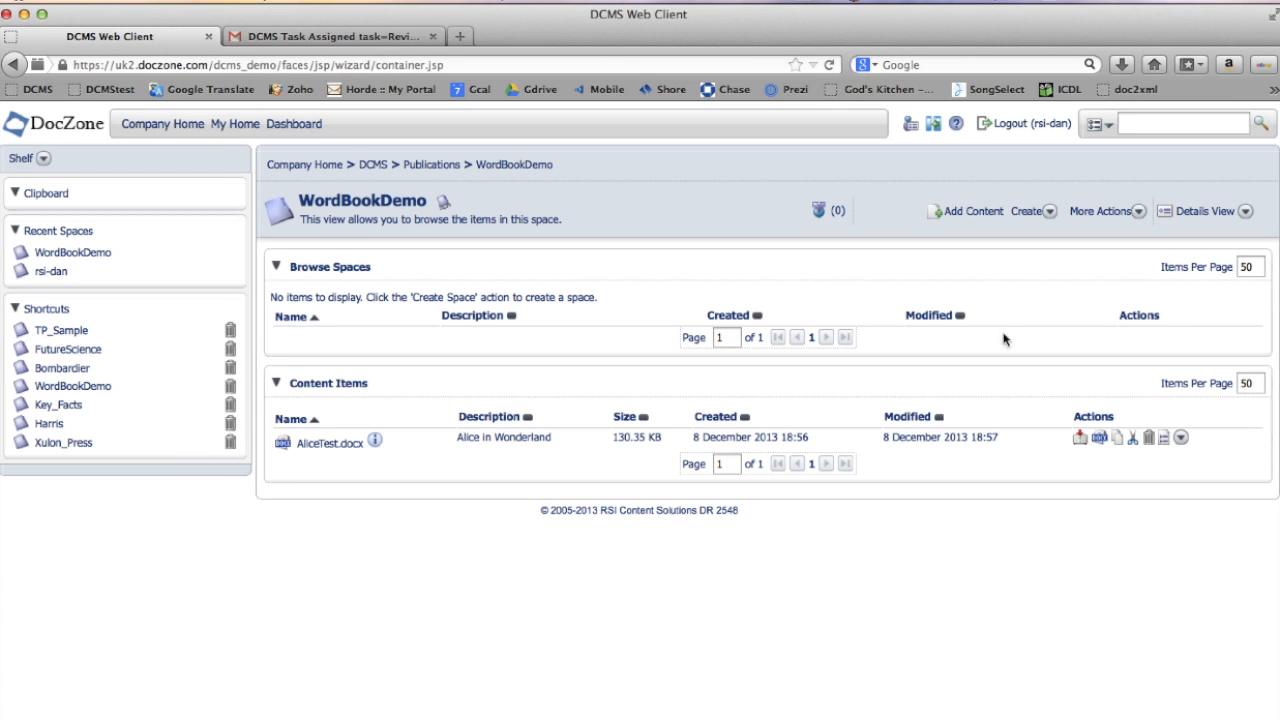
left_click(296, 124)
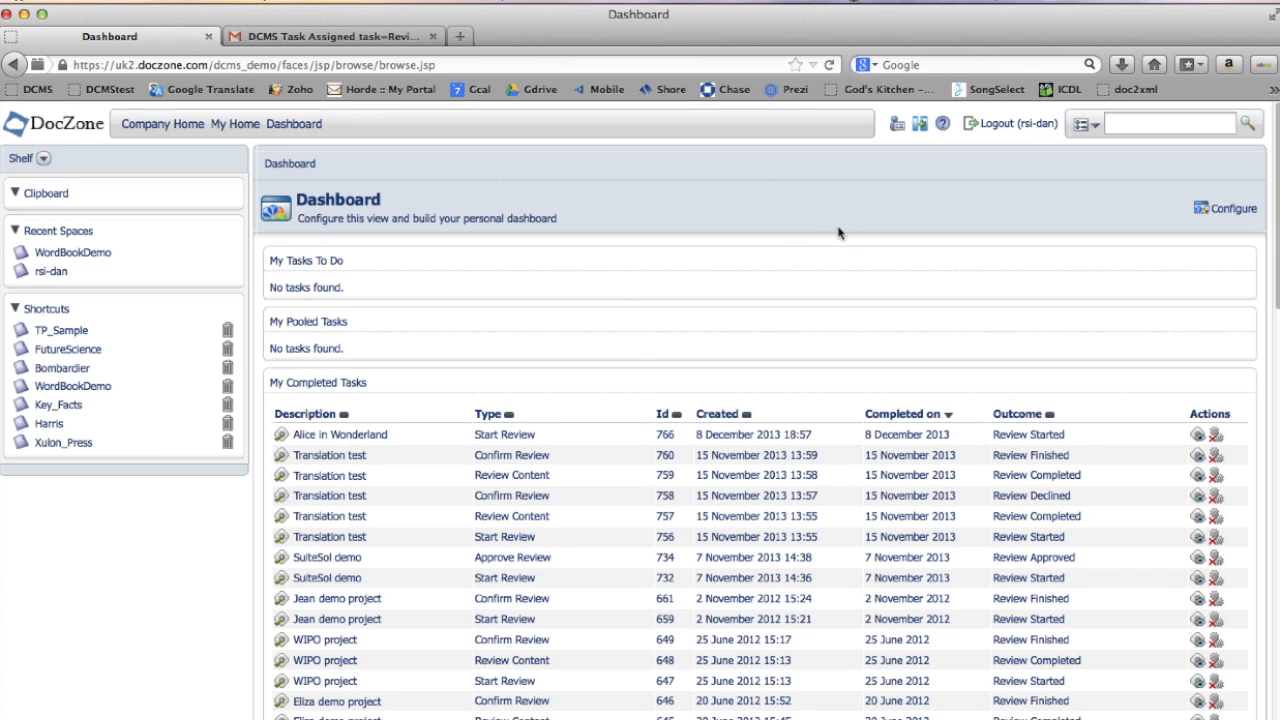
- Log out and open the newest DCMS Task Assigned email in the Gmail inbox
left_click(1012, 125)
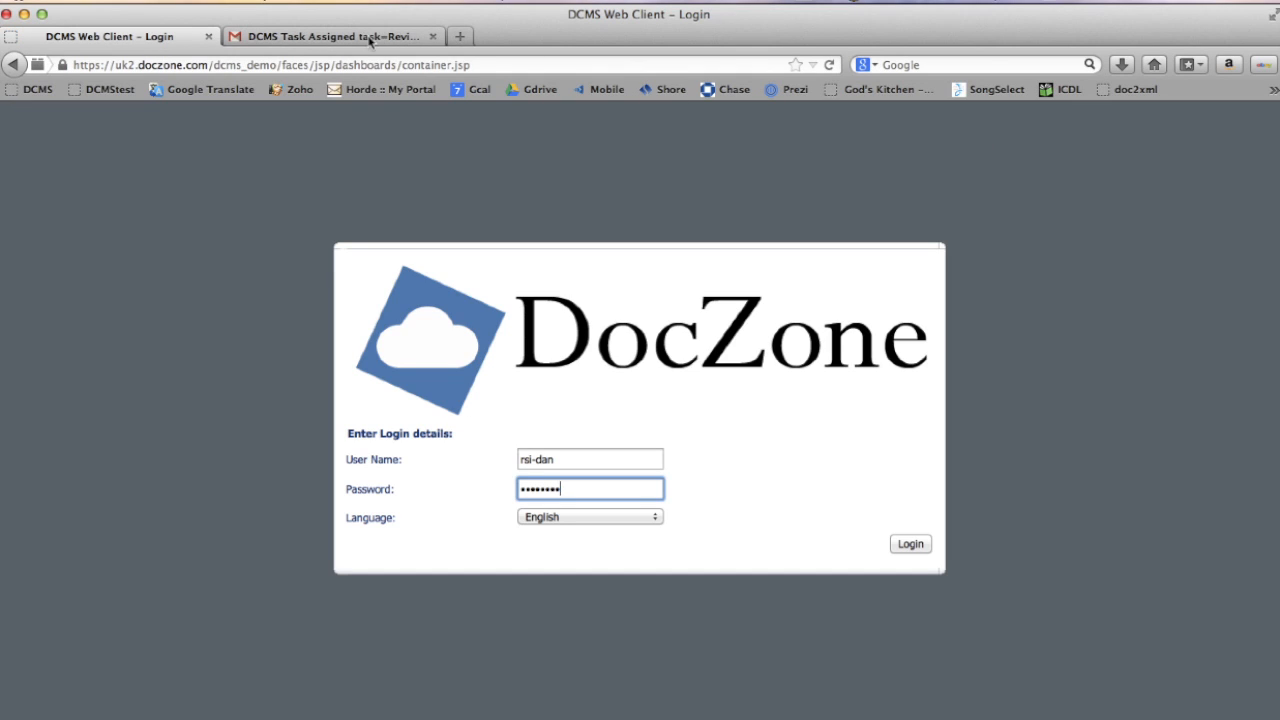
left_click(370, 40)
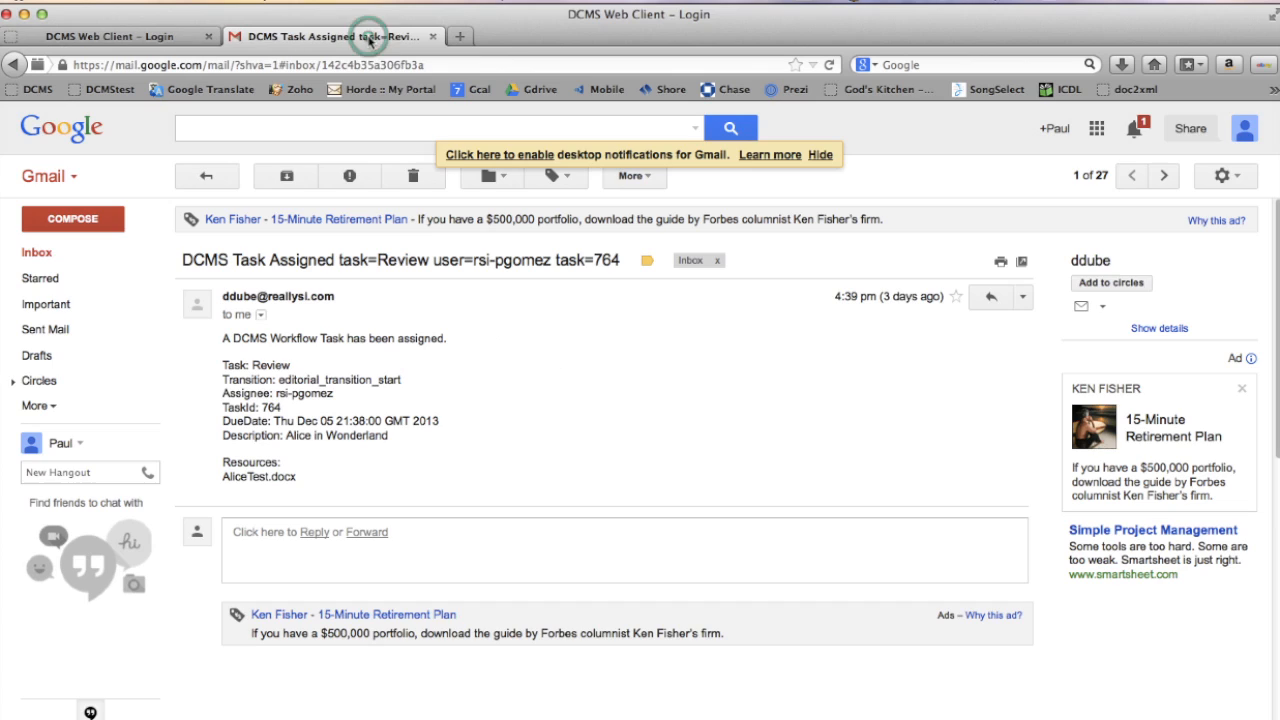
left_click(37, 254)
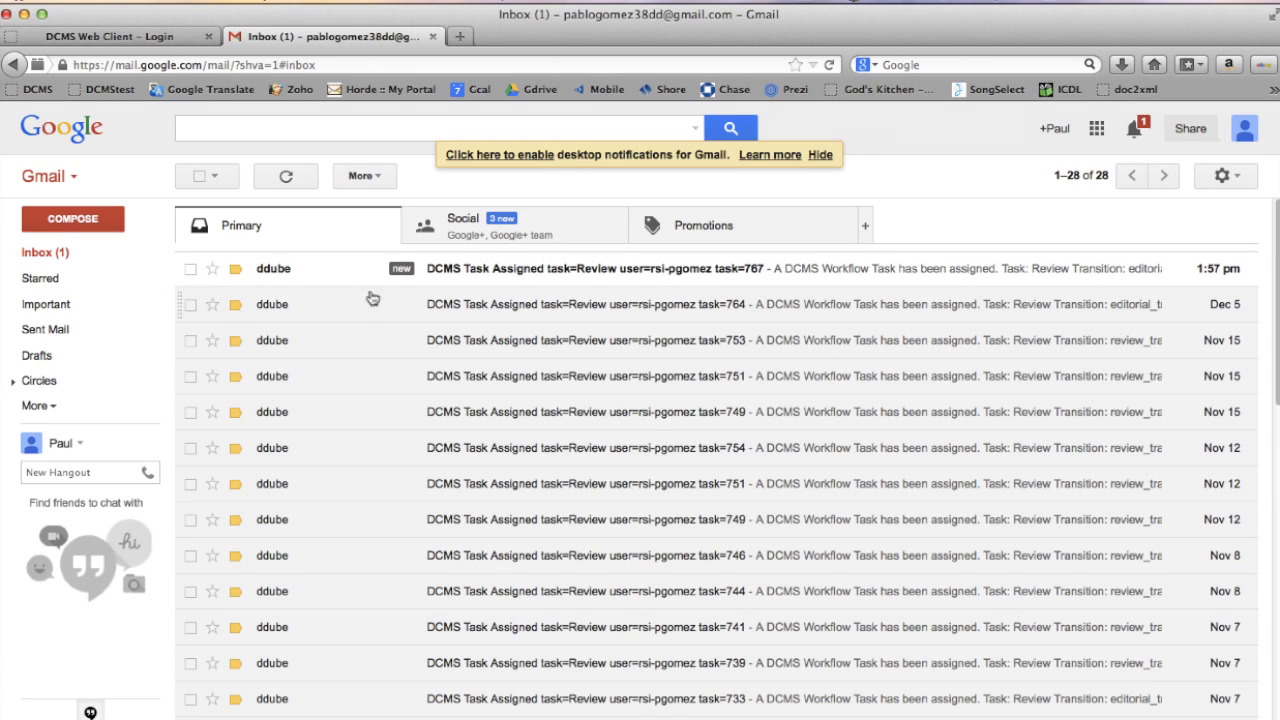
left_click(582, 270)
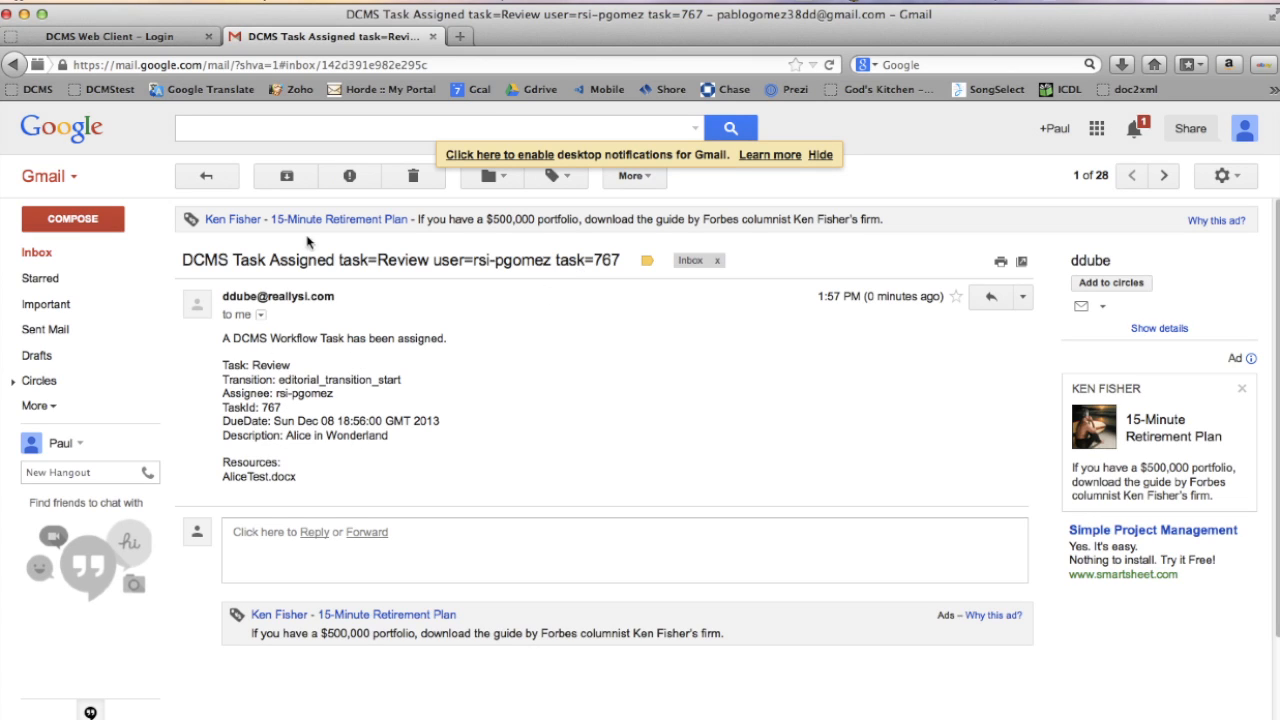
- Log back in to DocZone under the reviewer's user account
left_click(127, 40)
left_click(598, 458)
key("BackSpace")
key("BackSpace")
key("BackSpace")
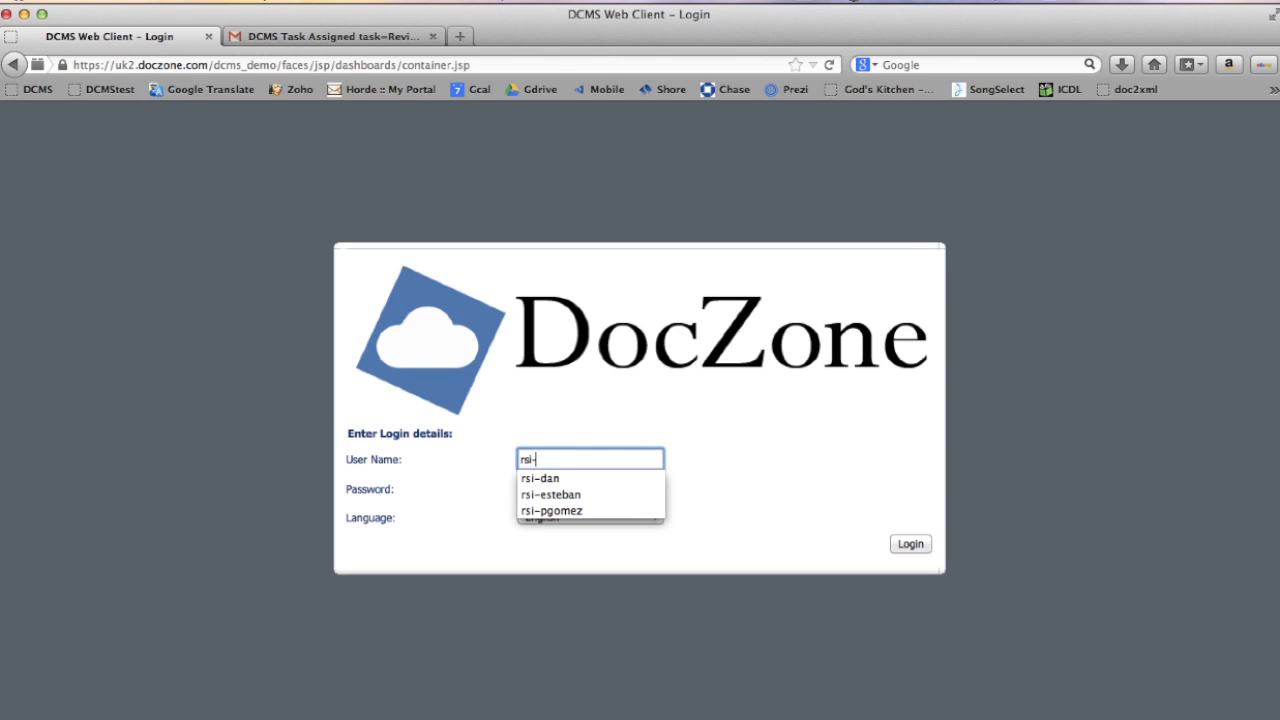
type("p")
left_click(594, 477)
left_click(923, 546)
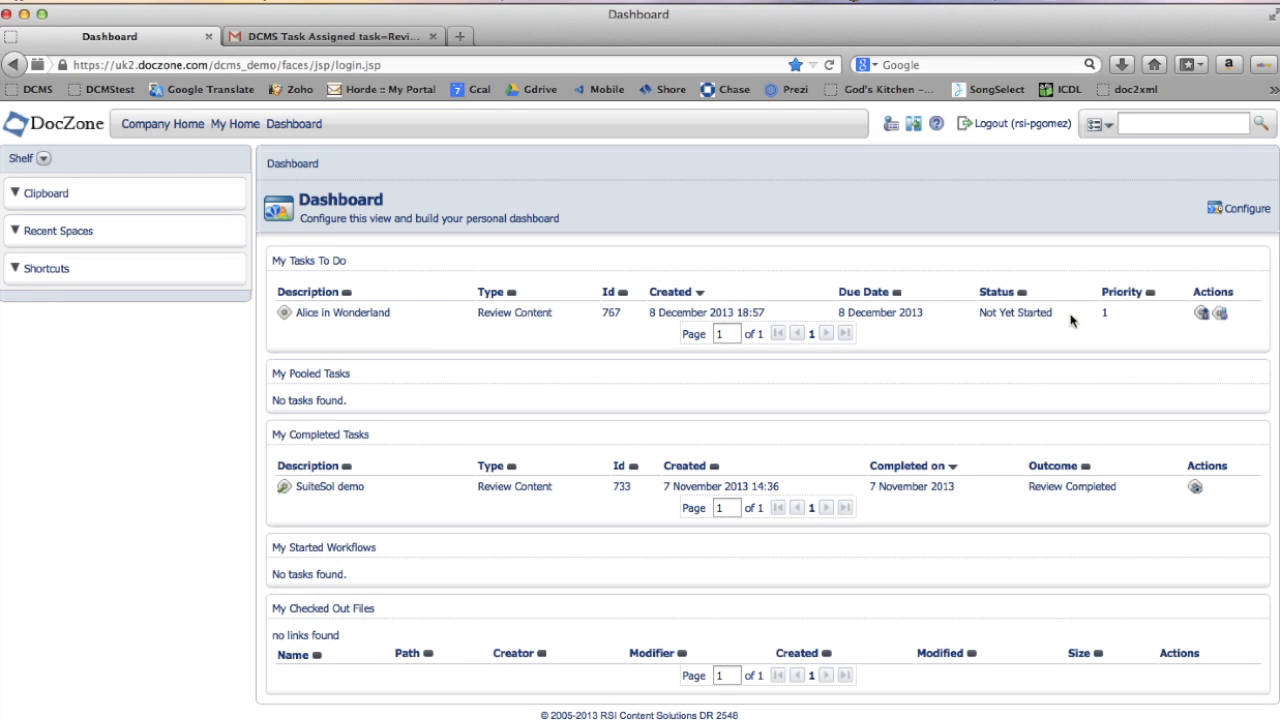
- Open the Alice in Wonderland review task for management and look over its resources
left_click(1202, 314)
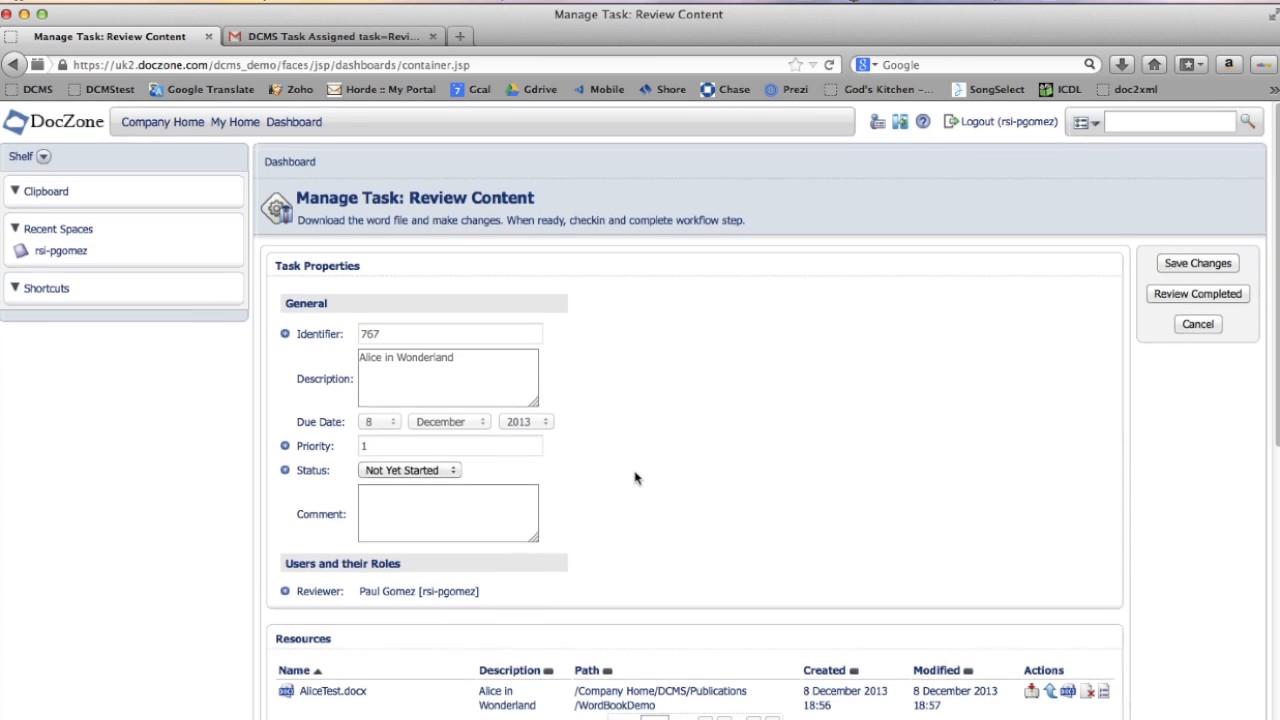
scroll(636, 480, "down", 1)
scroll(636, 484, "down", 4)
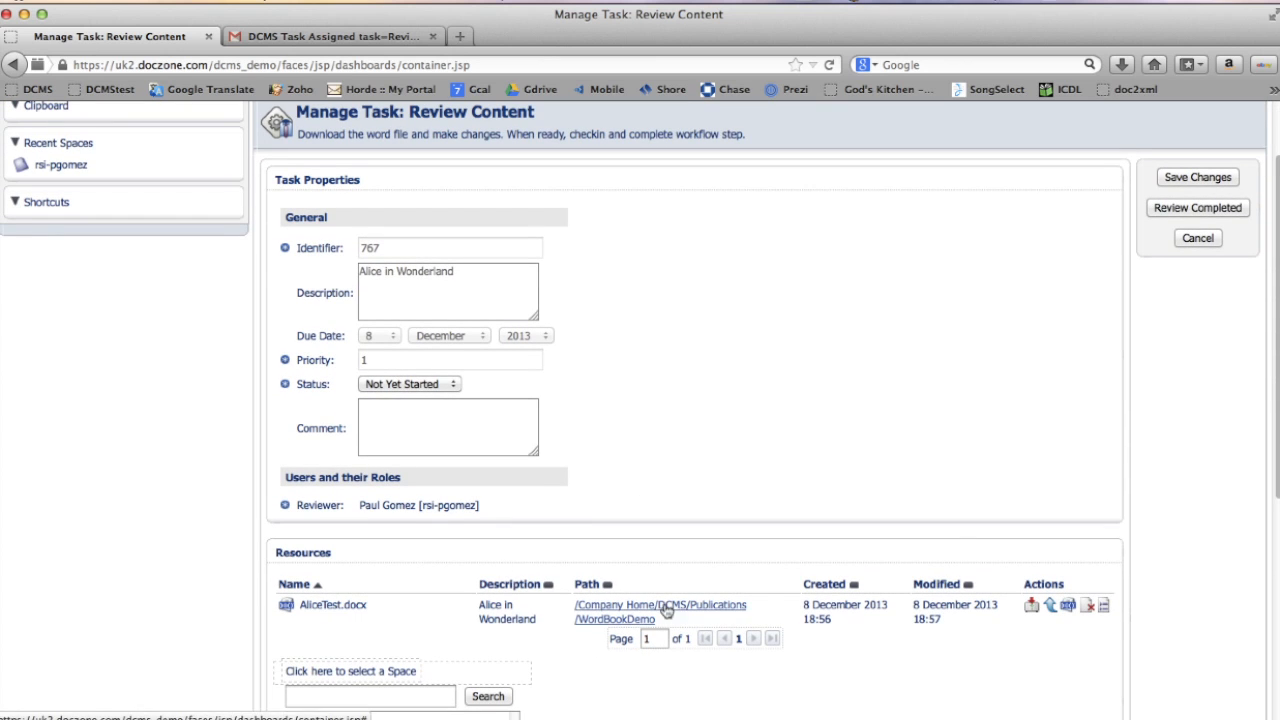
scroll(686, 480, "down", 15)
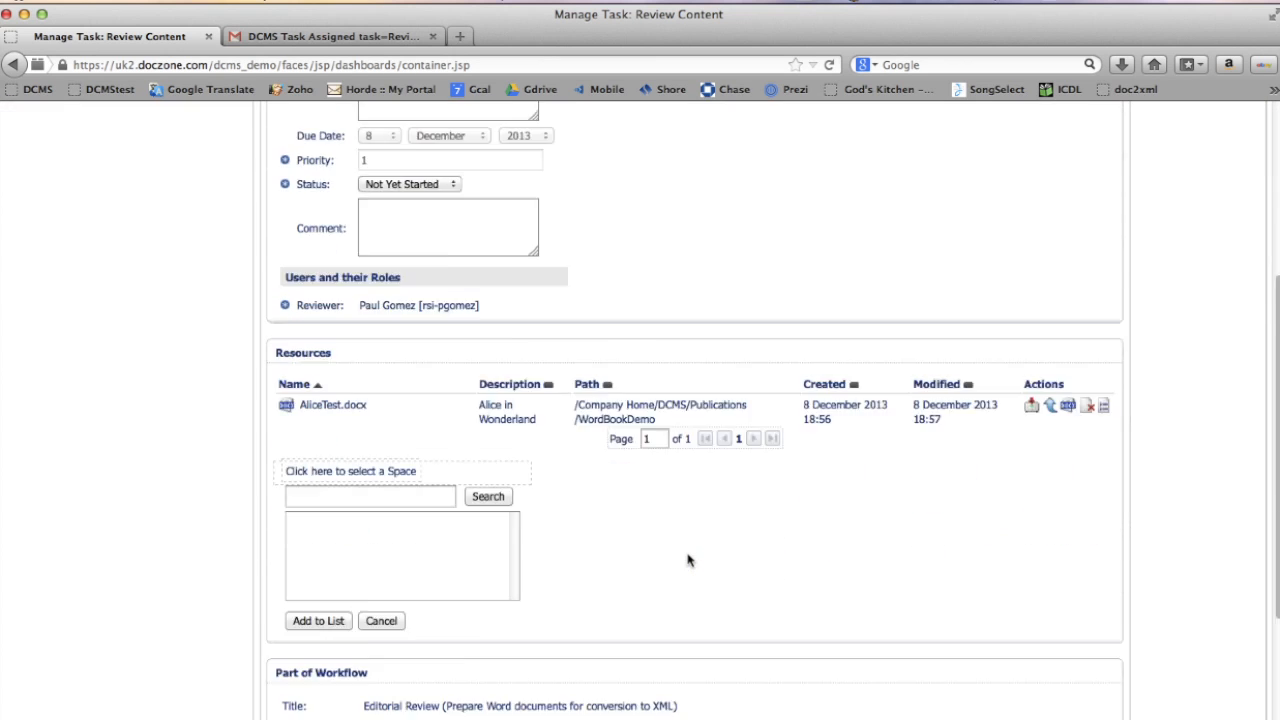
- Download the task's AliceTest.docx resource and open it in Microsoft Word
scroll(686, 560, "down", 6)
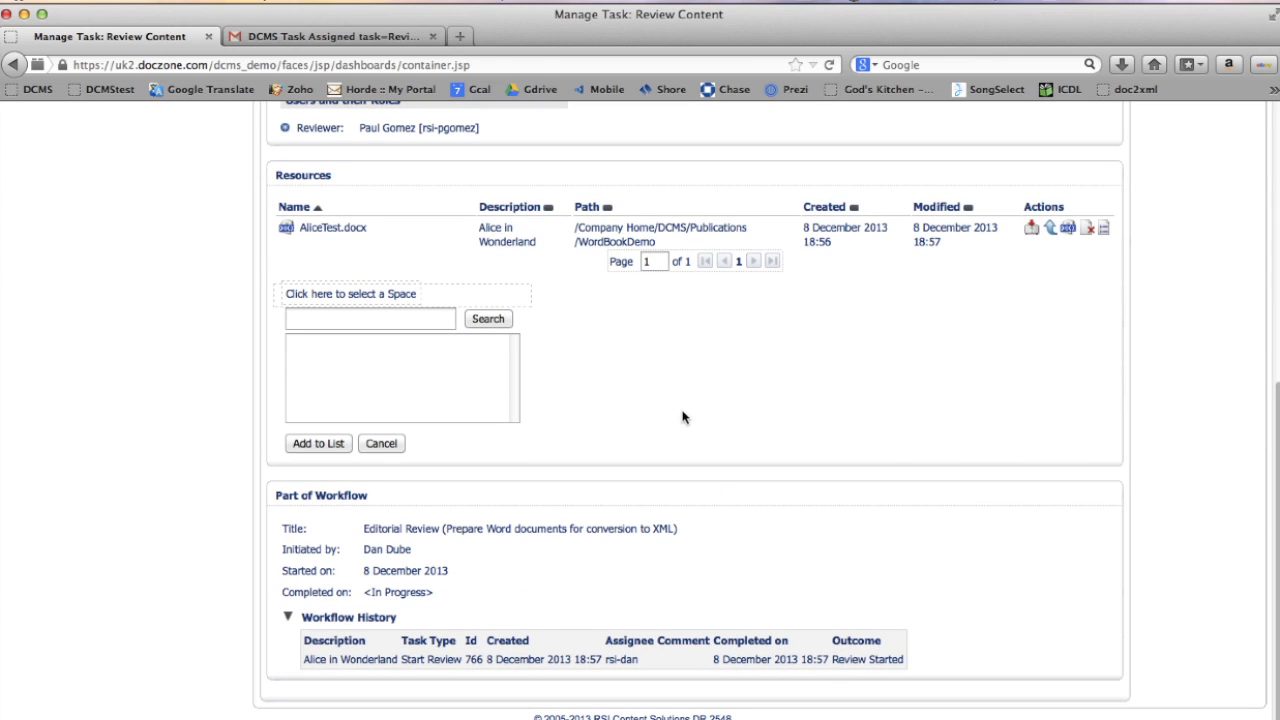
scroll(720, 410, "down", 1)
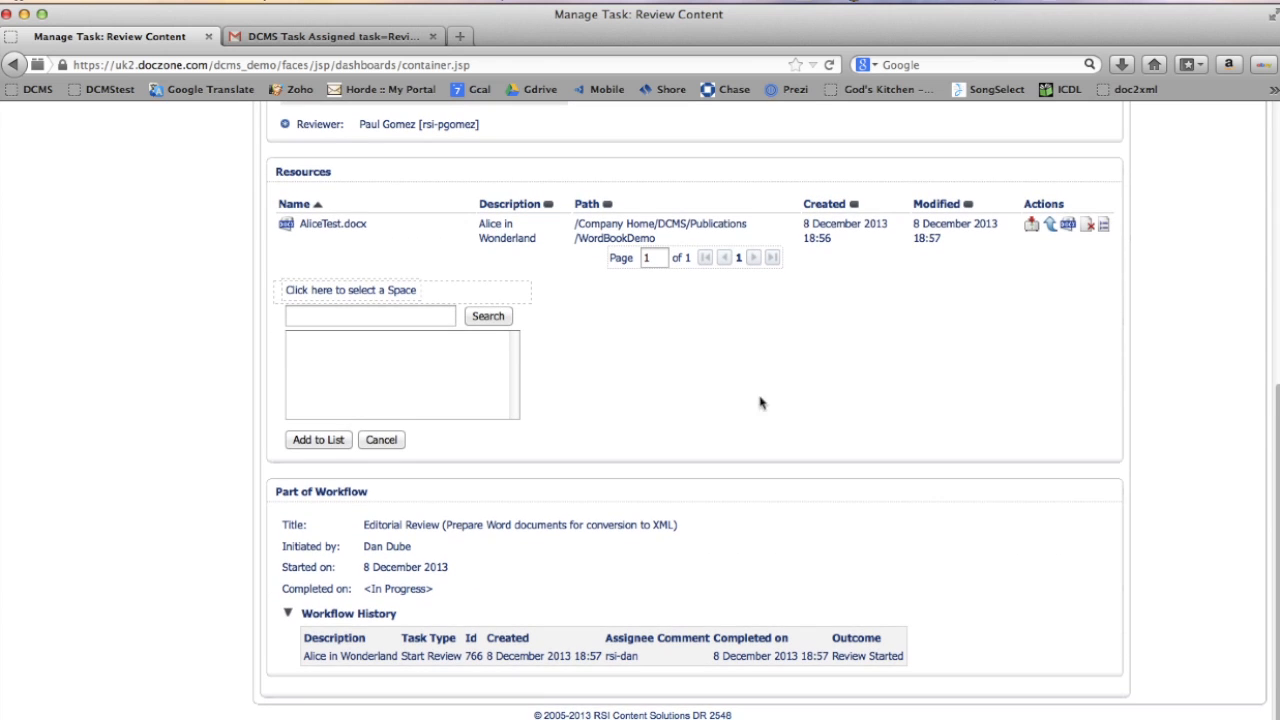
left_click(1033, 226)
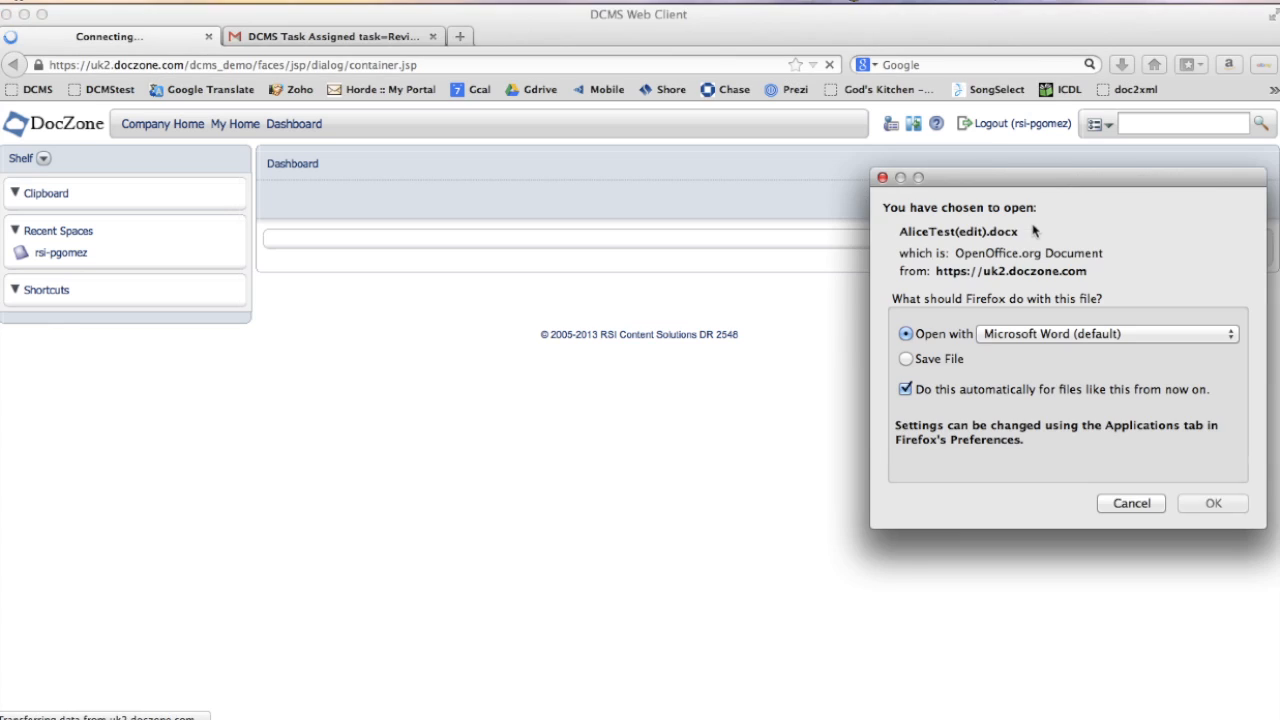
left_click(1220, 479)
left_click(1213, 479)
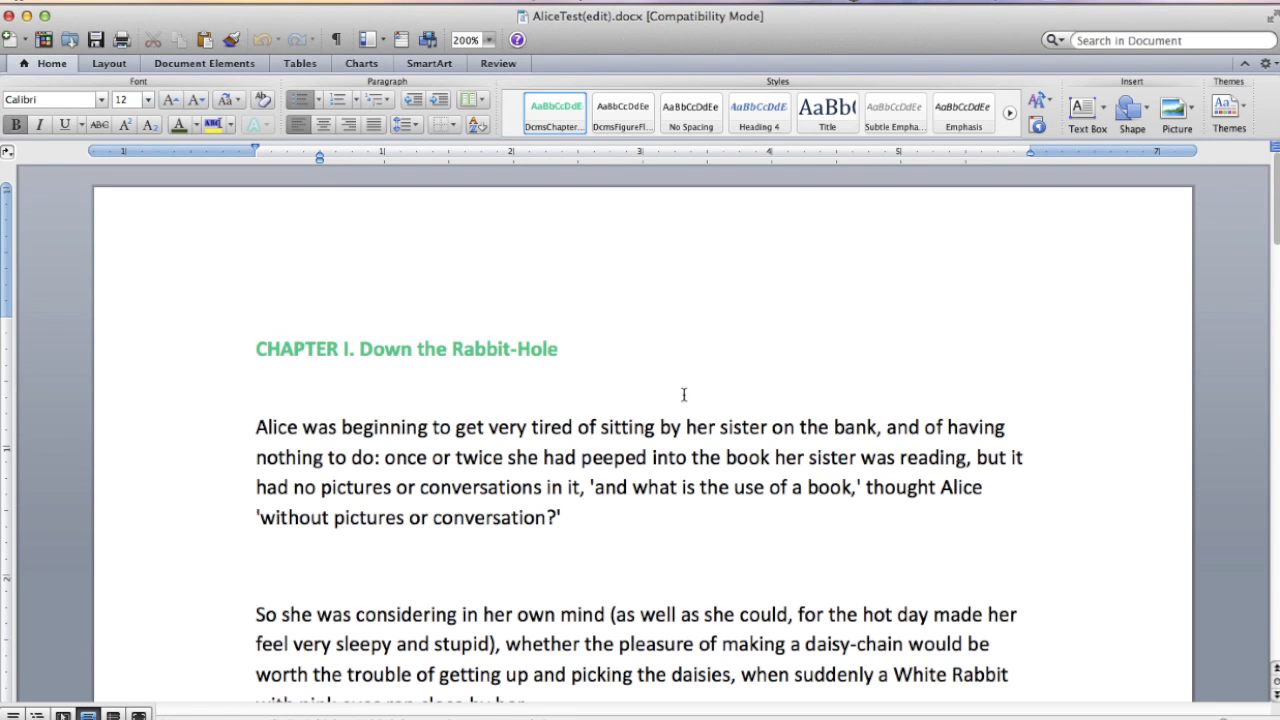
- Turn on Track Changes and append "with DocZone" to the chapter heading
left_click(493, 66)
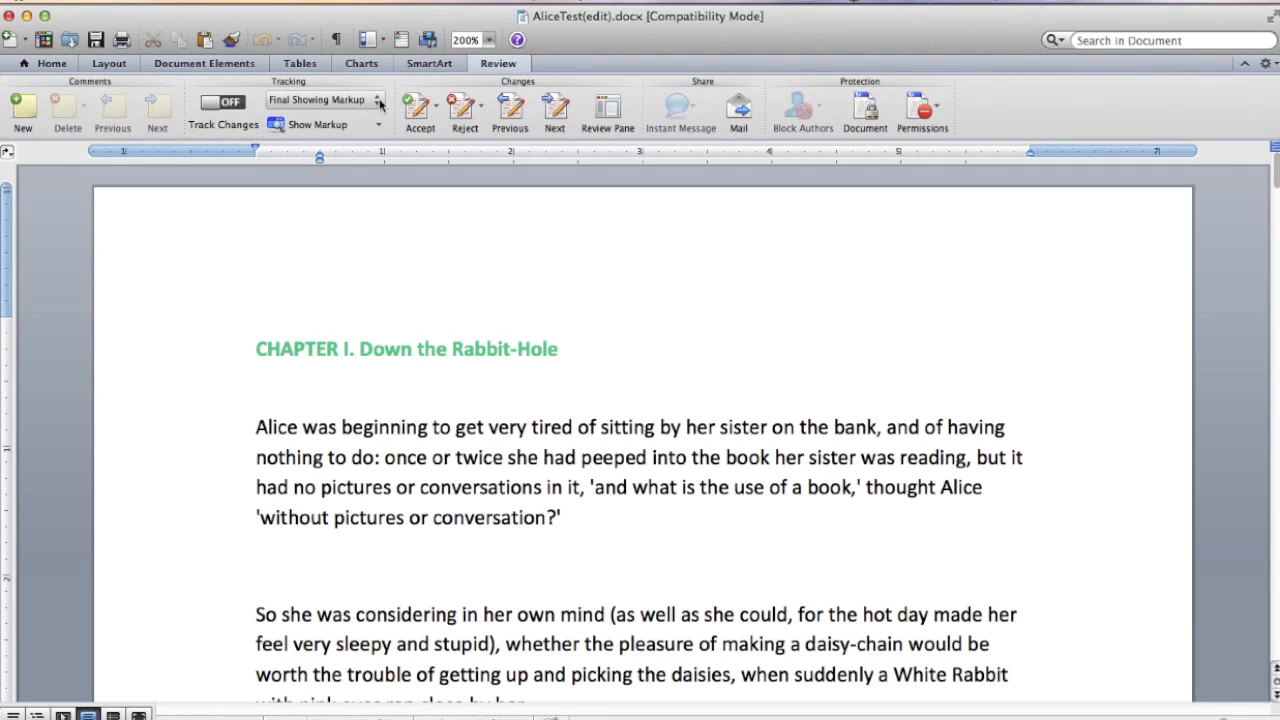
left_click(231, 104)
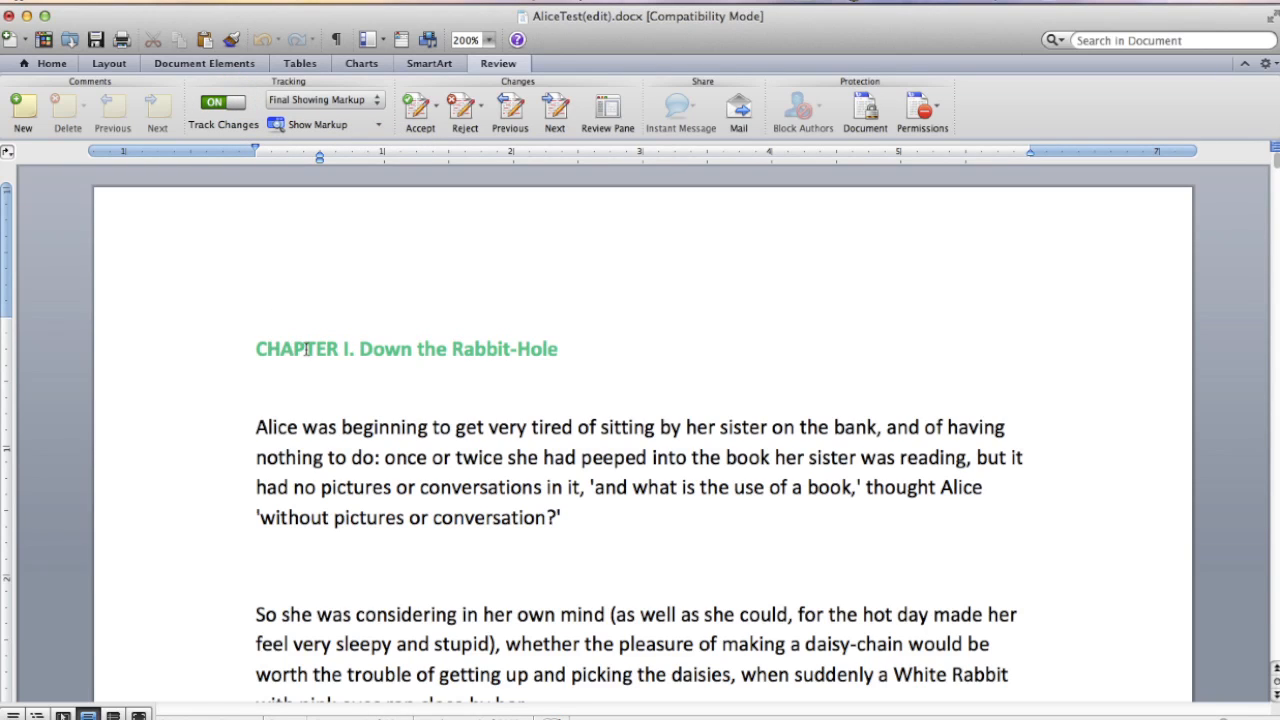
left_click(561, 351)
type("with")
type("Doc")
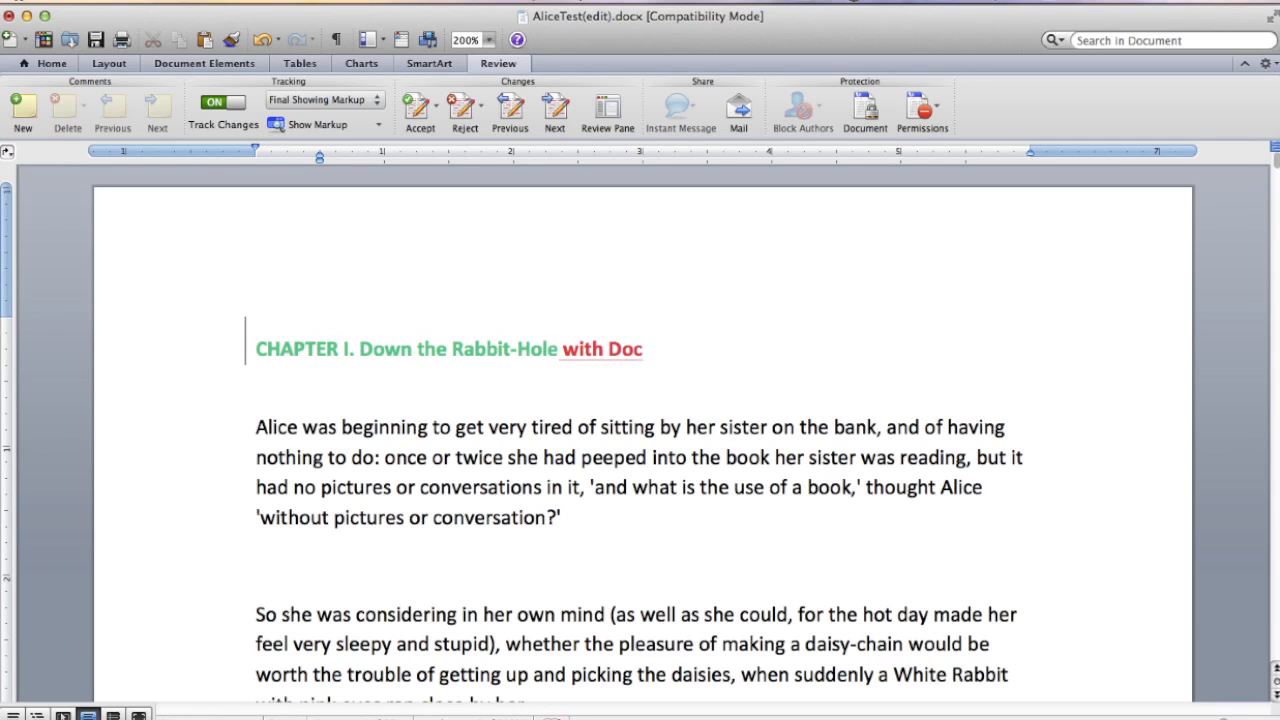
type("Zone")
- Insert "This sentence is part of the DocZone video demonstration." at the start of the first paragraph, and save and close the document
left_click(257, 428)
type("Thi")
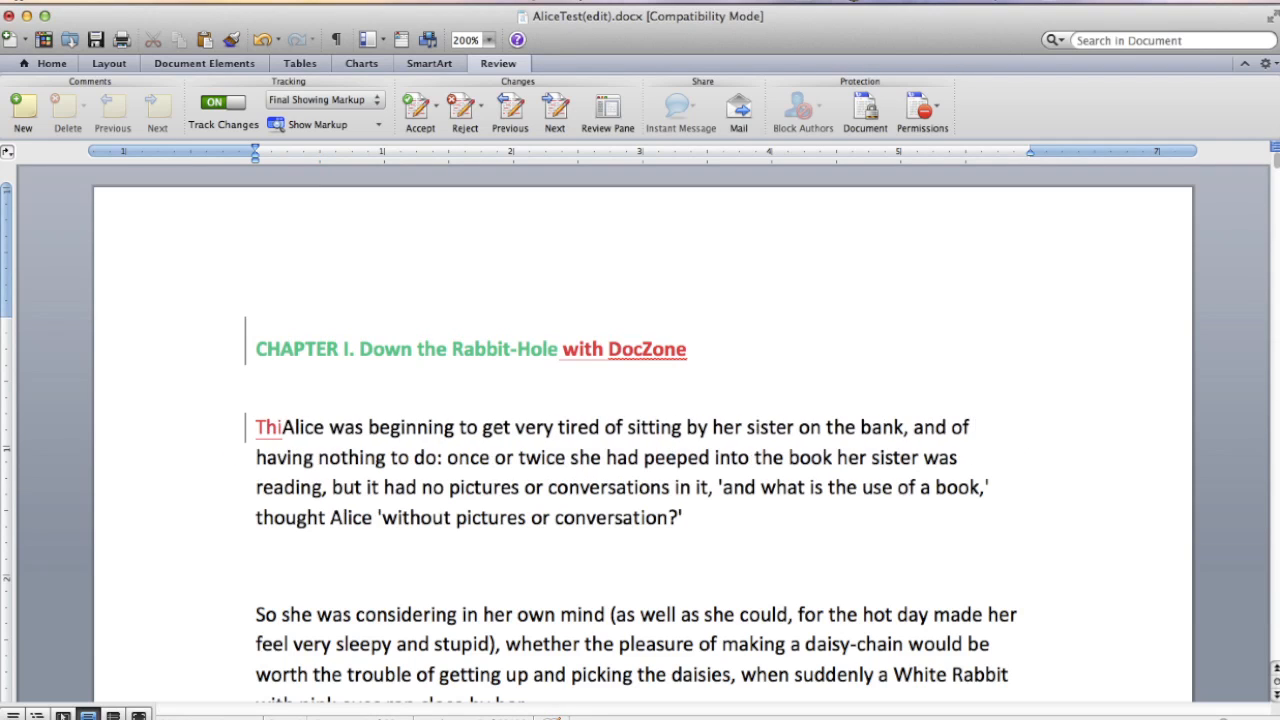
type("s sentence ")
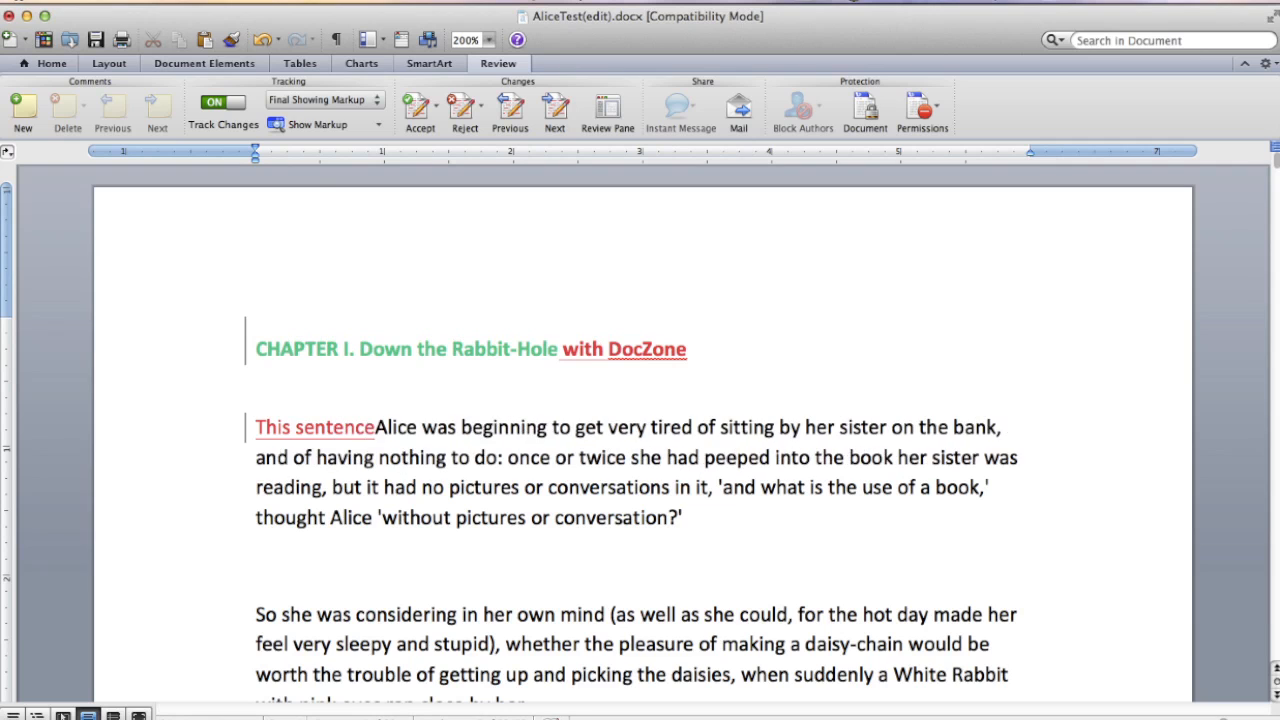
type("is part of")
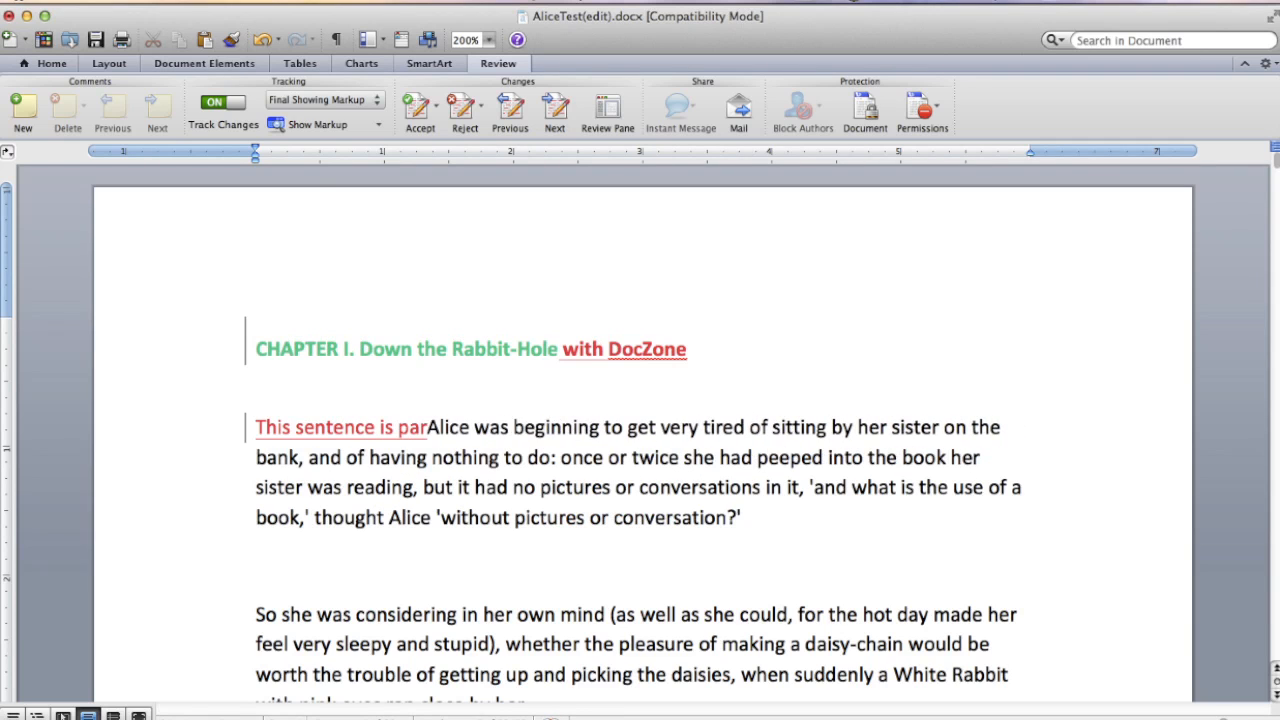
type(" the DocZo")
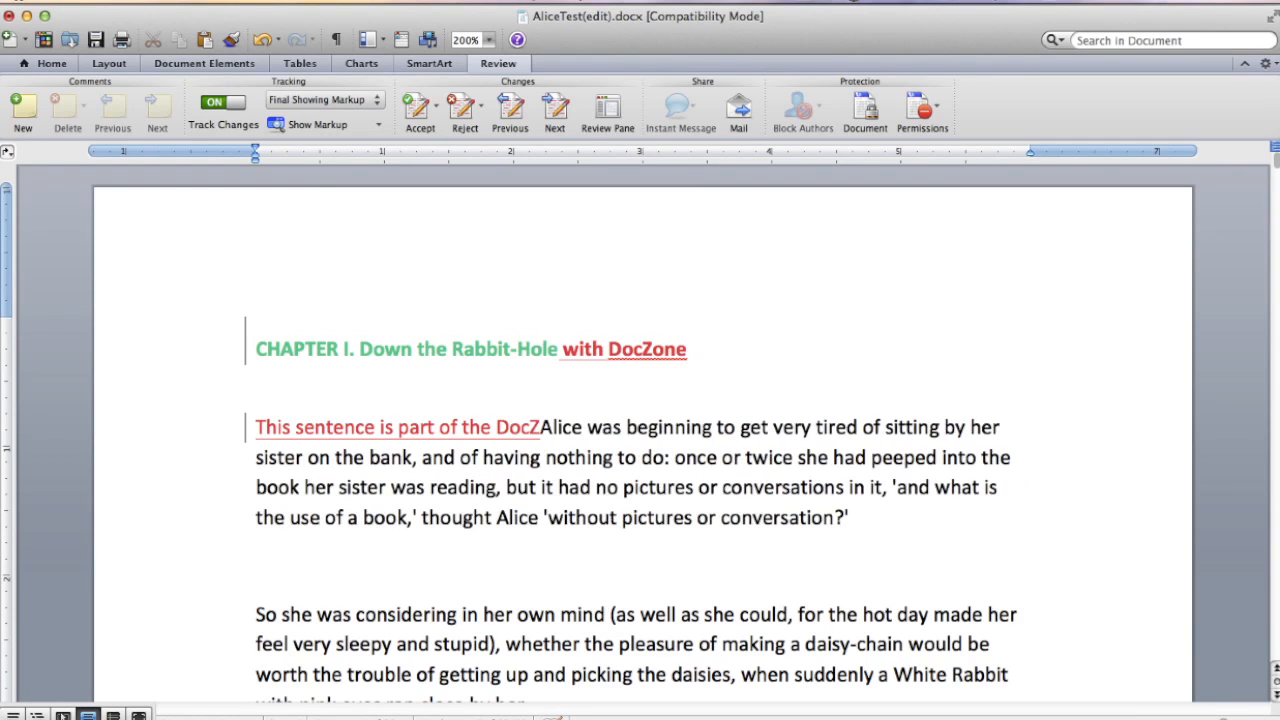
type("ne video demonst")
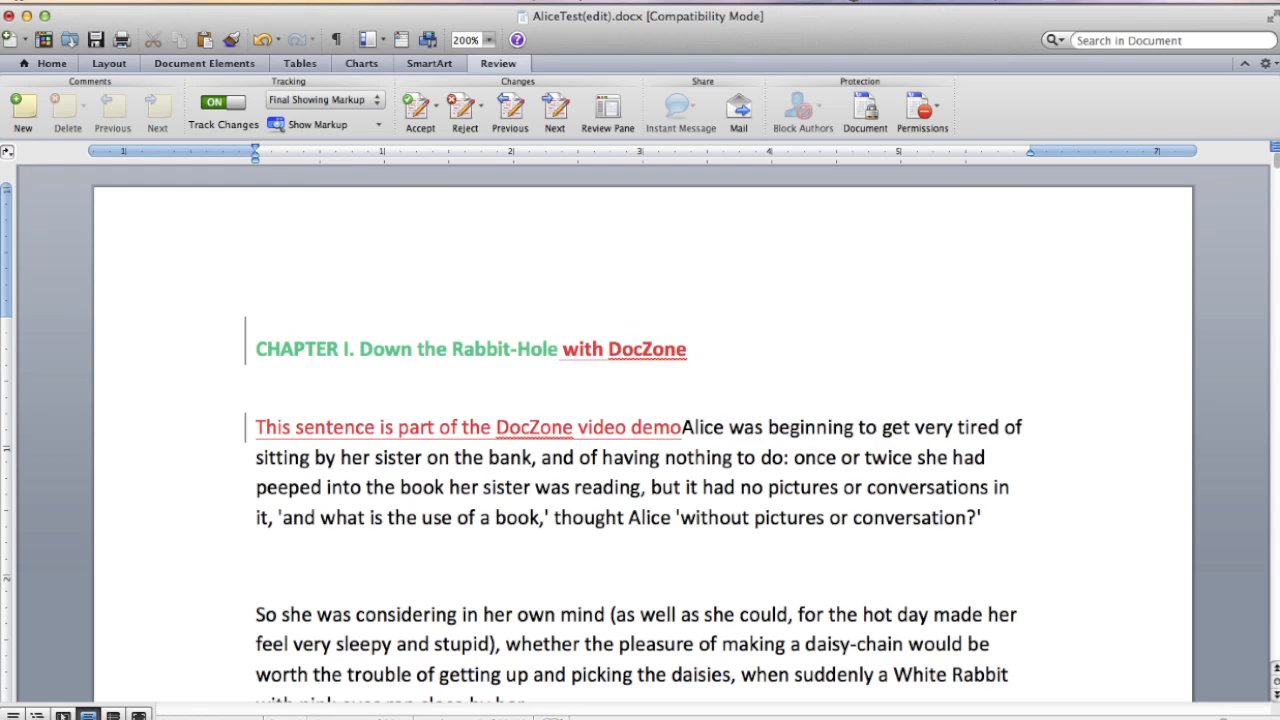
type("ration.")
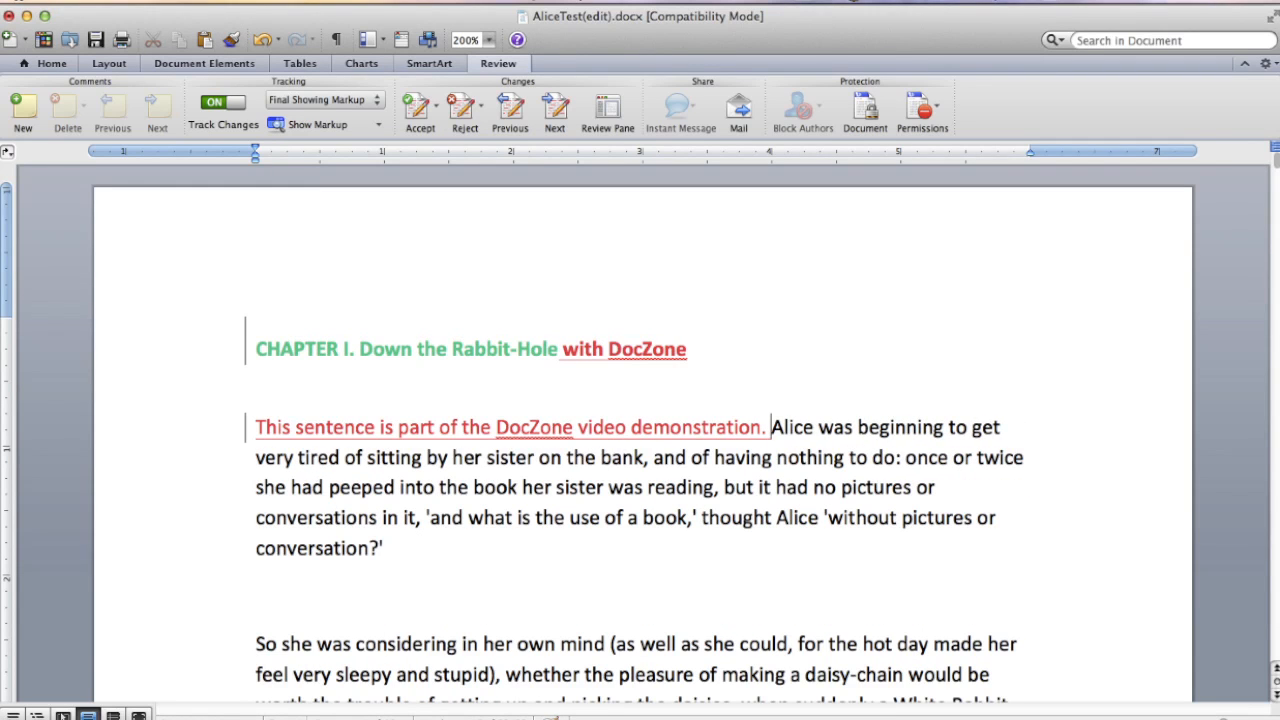
left_click(95, 40)
left_click(8, 15)
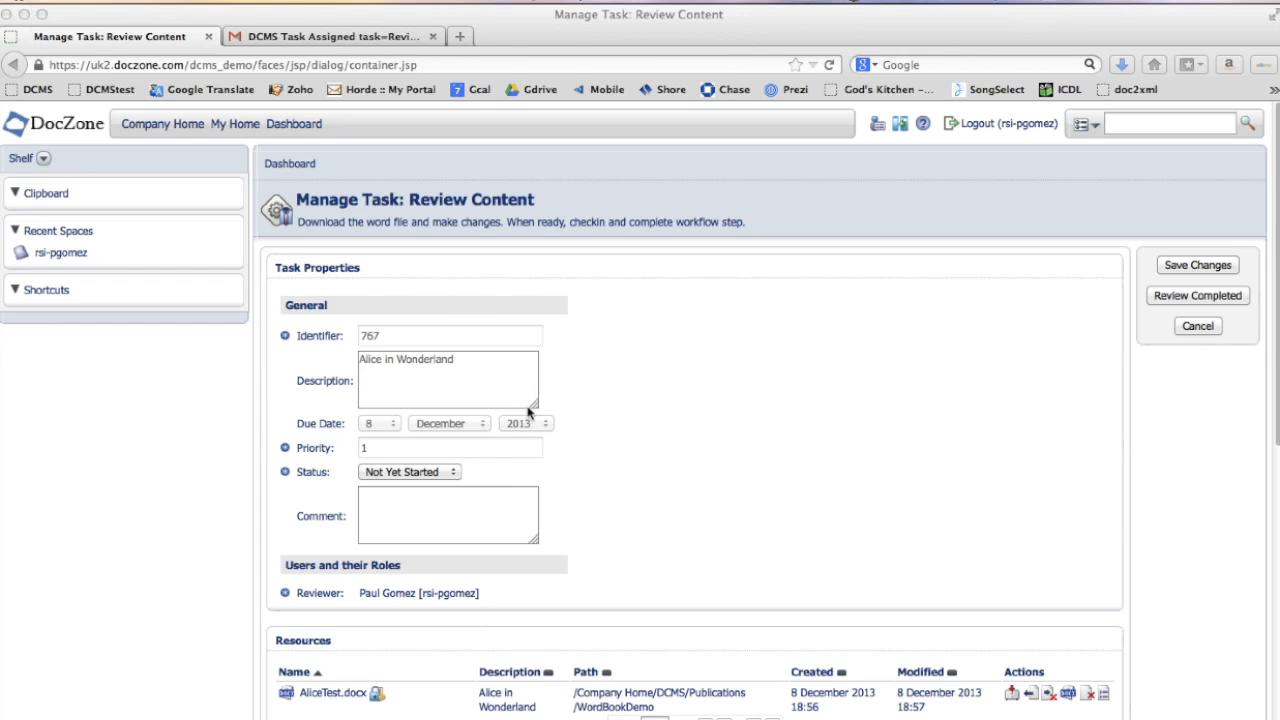
- Start checking in the document from the task resources with the version note "Minor edits"
left_click(378, 696)
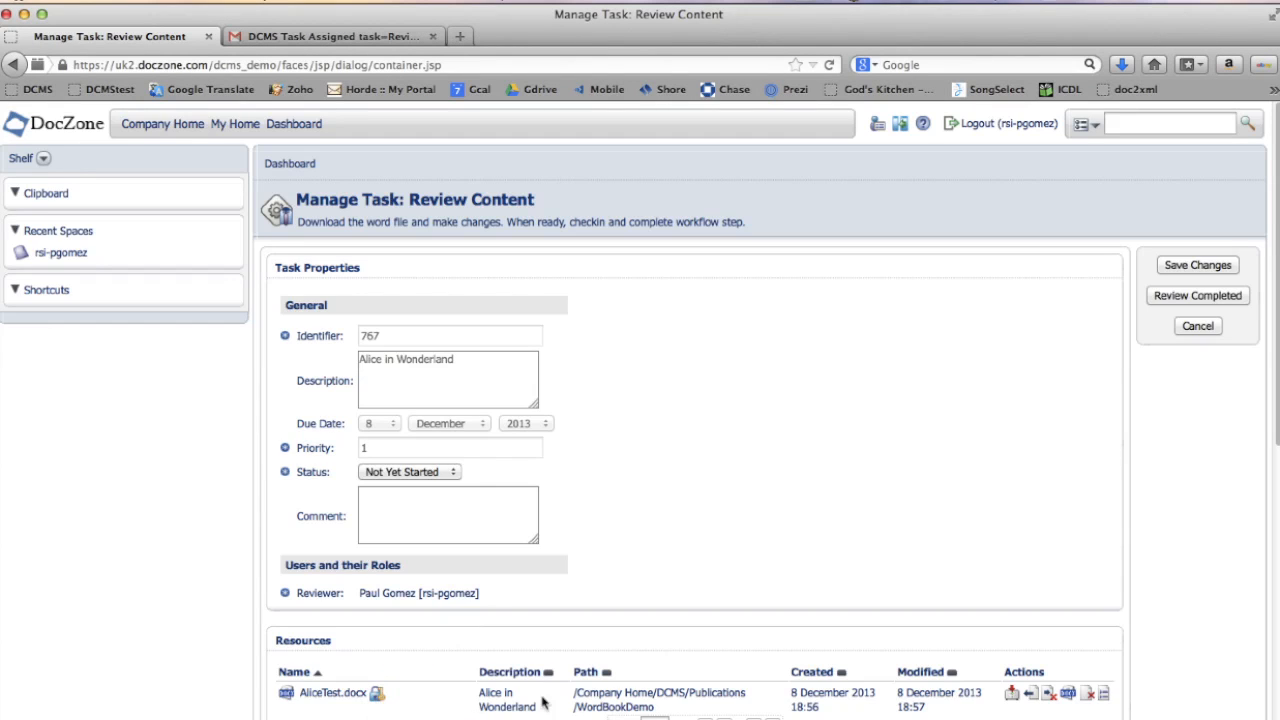
left_click(1031, 697)
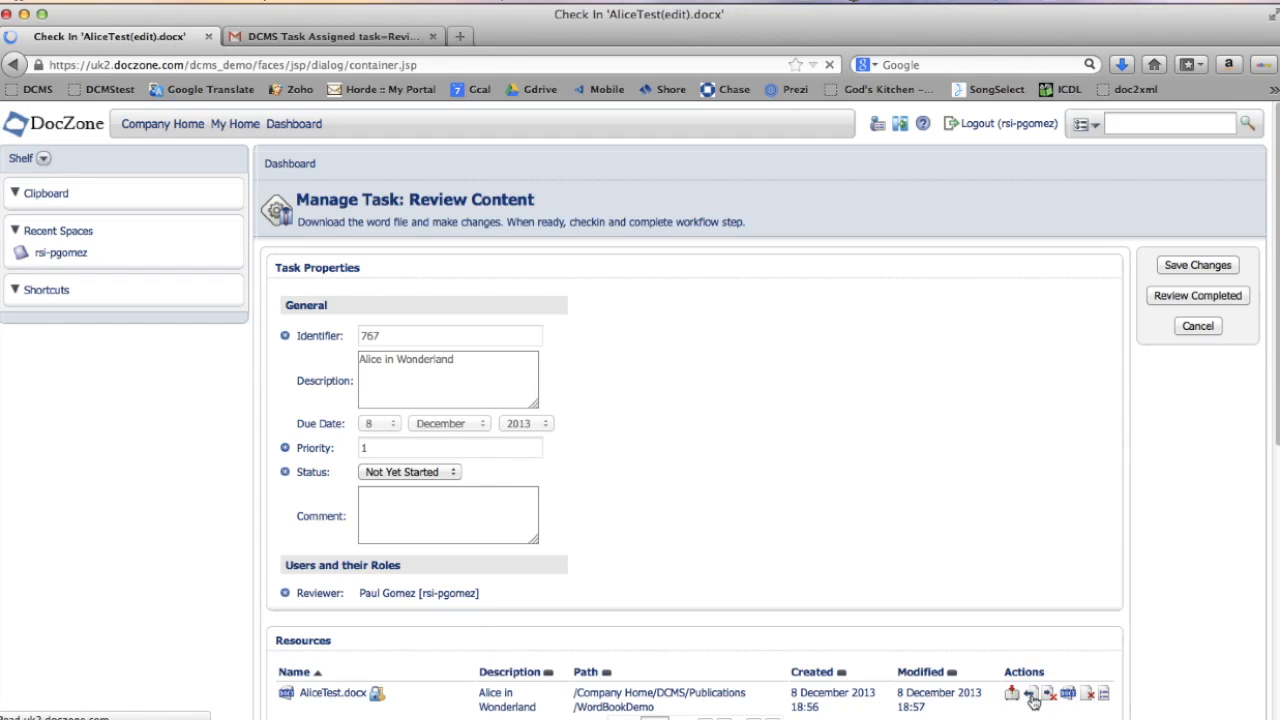
left_click(401, 314)
type("Minor edits")
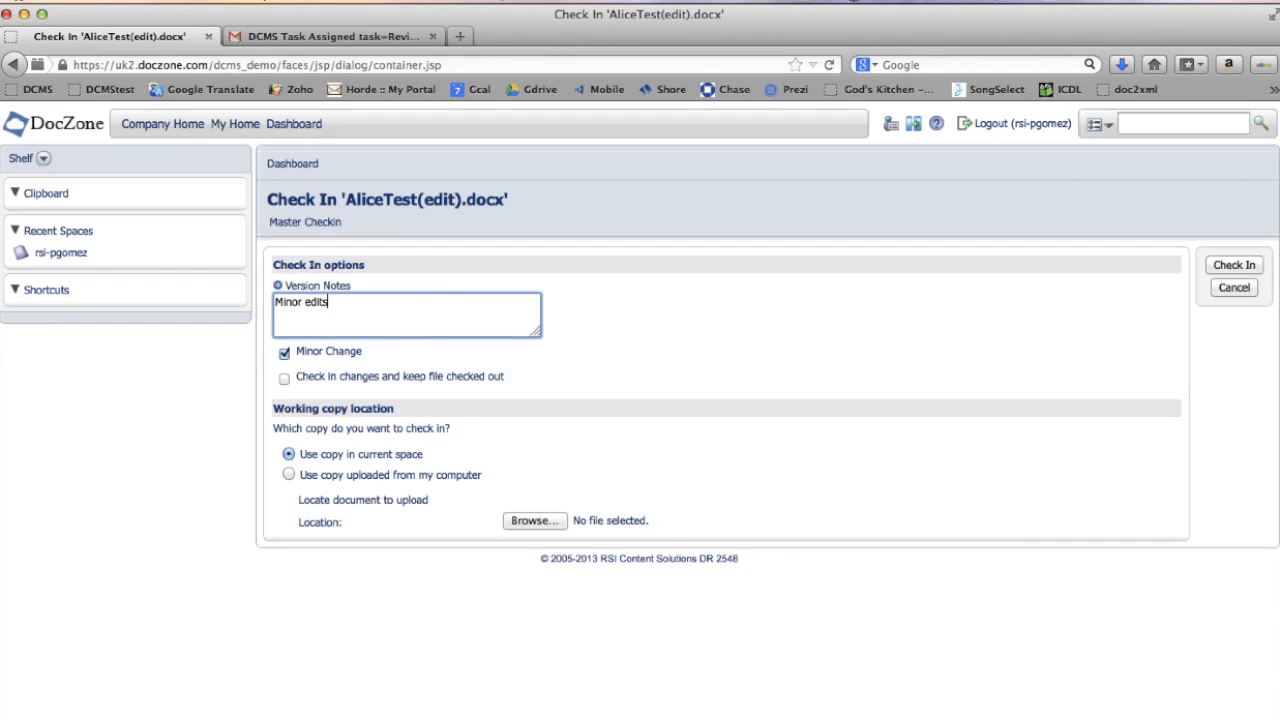
- Check in the edited AliceTest(edit).docx uploaded from the computer's Desktop instead of the copy in the space
left_click(290, 476)
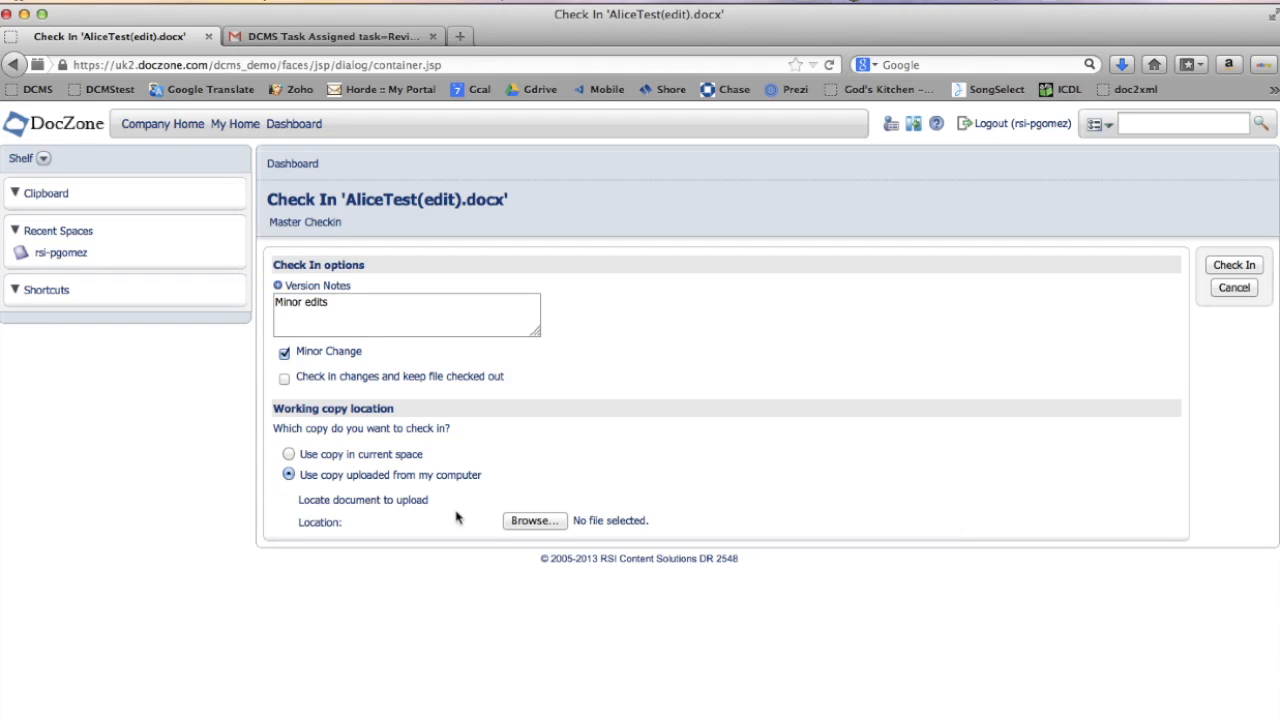
left_click(548, 524)
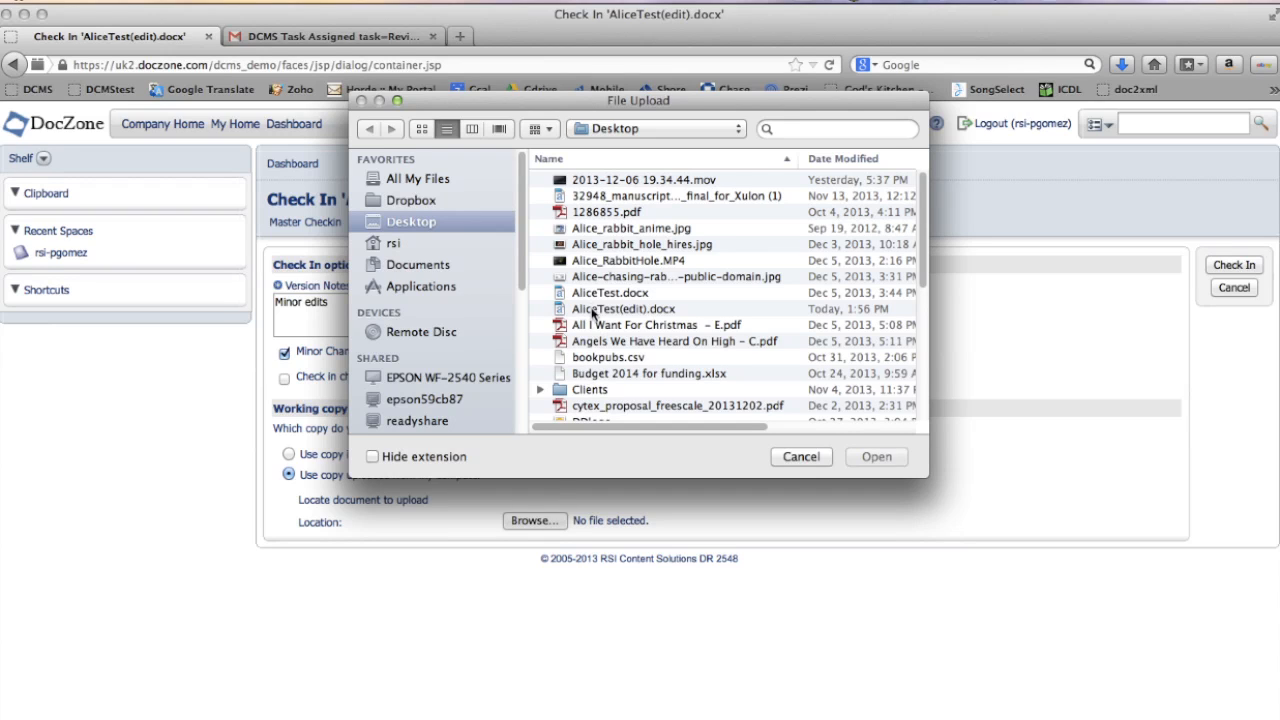
left_click(592, 312)
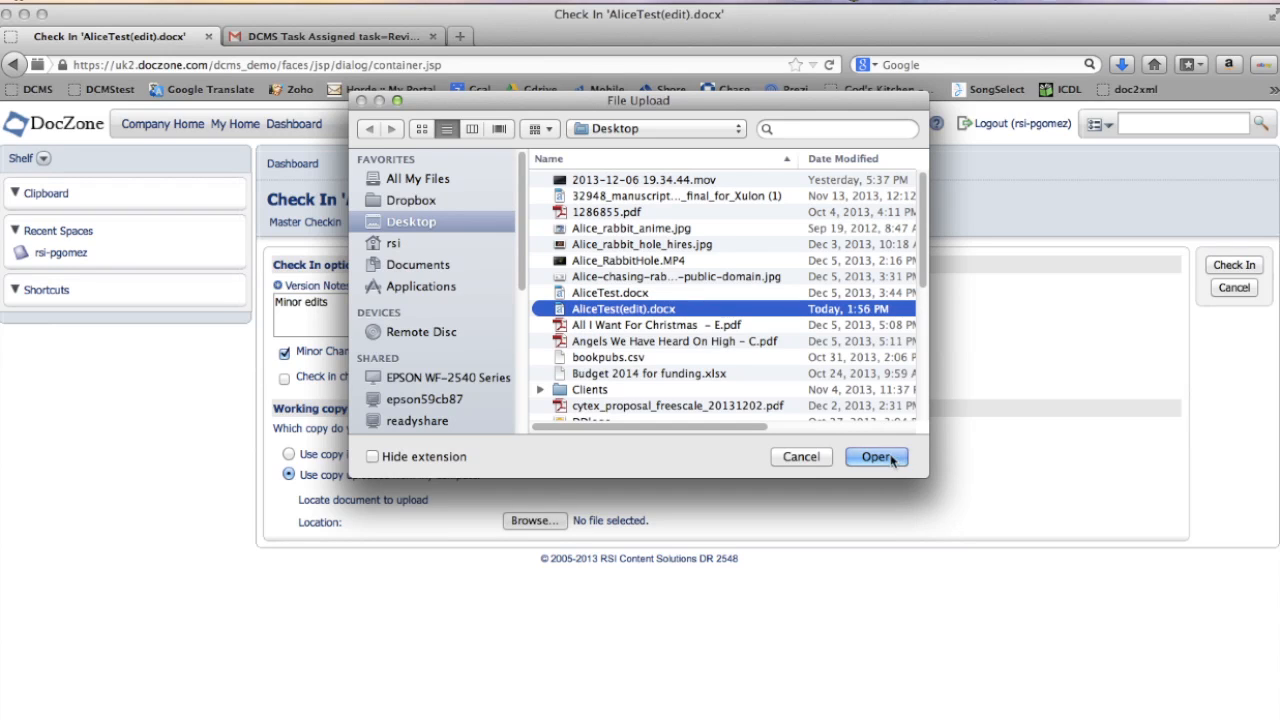
left_click(876, 456)
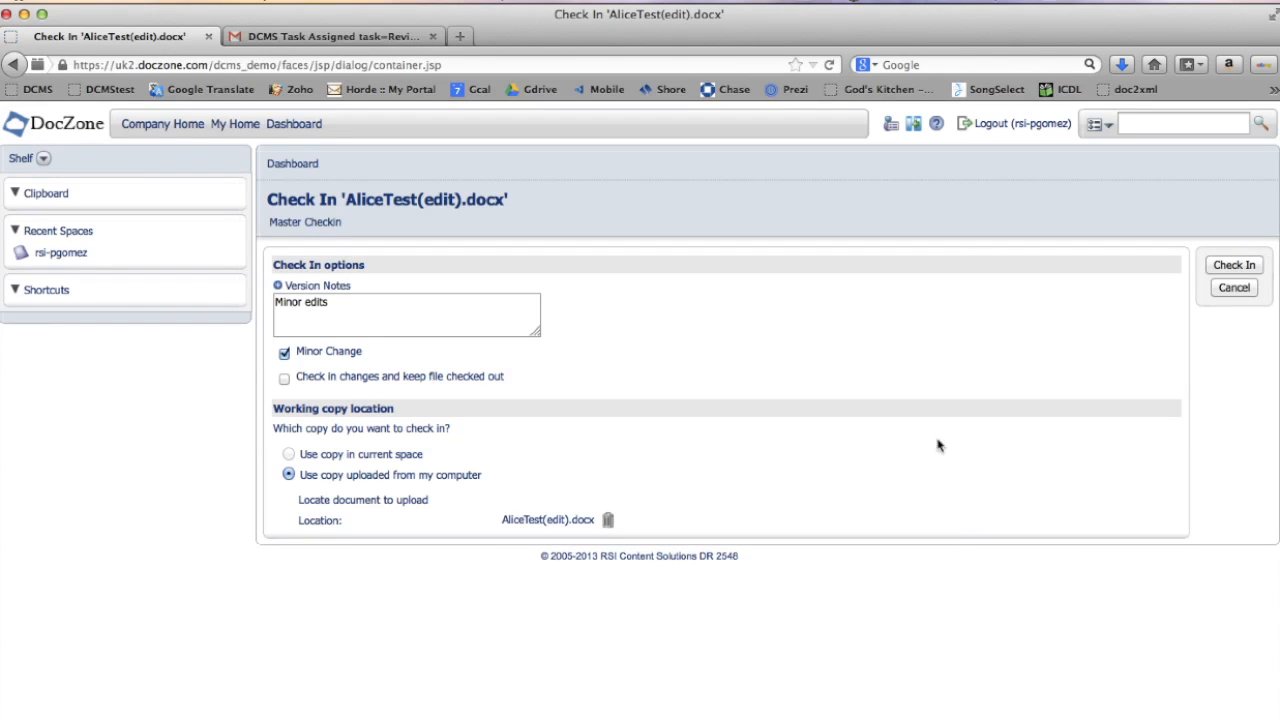
left_click(1257, 265)
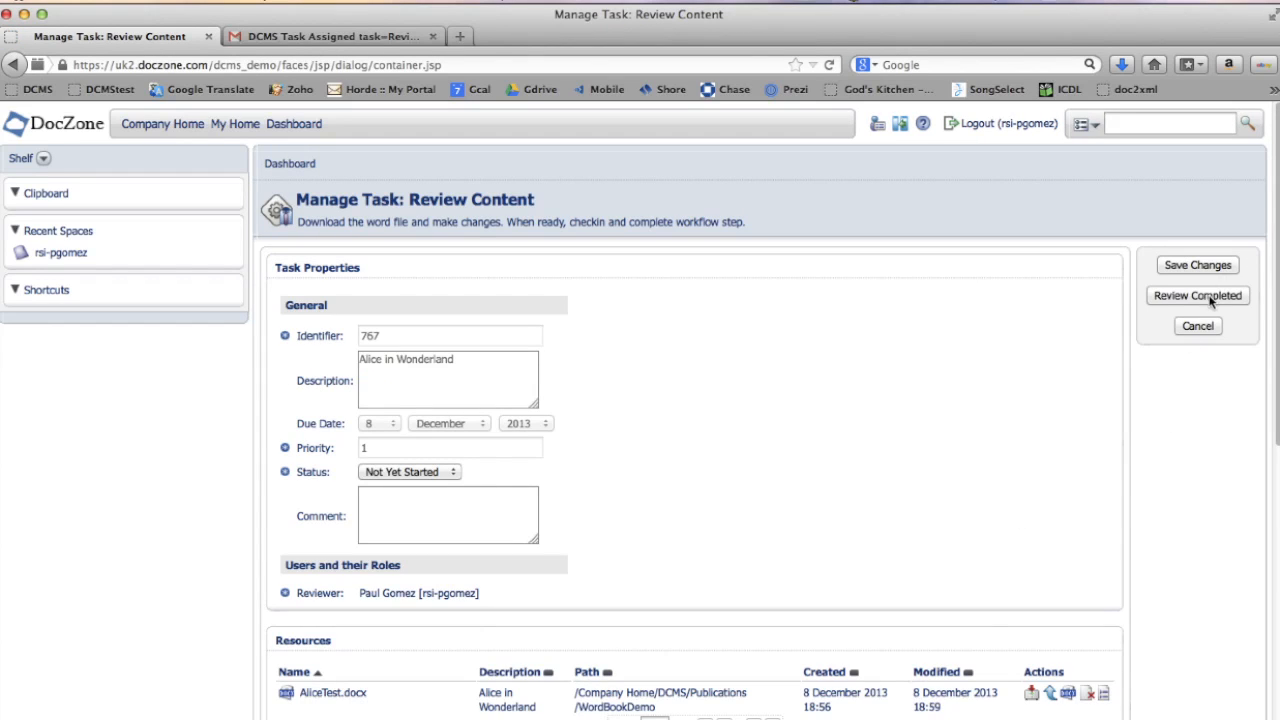
- Add the comment "Made minor edits. Please approve." and mark the review task as completed
left_click(460, 515)
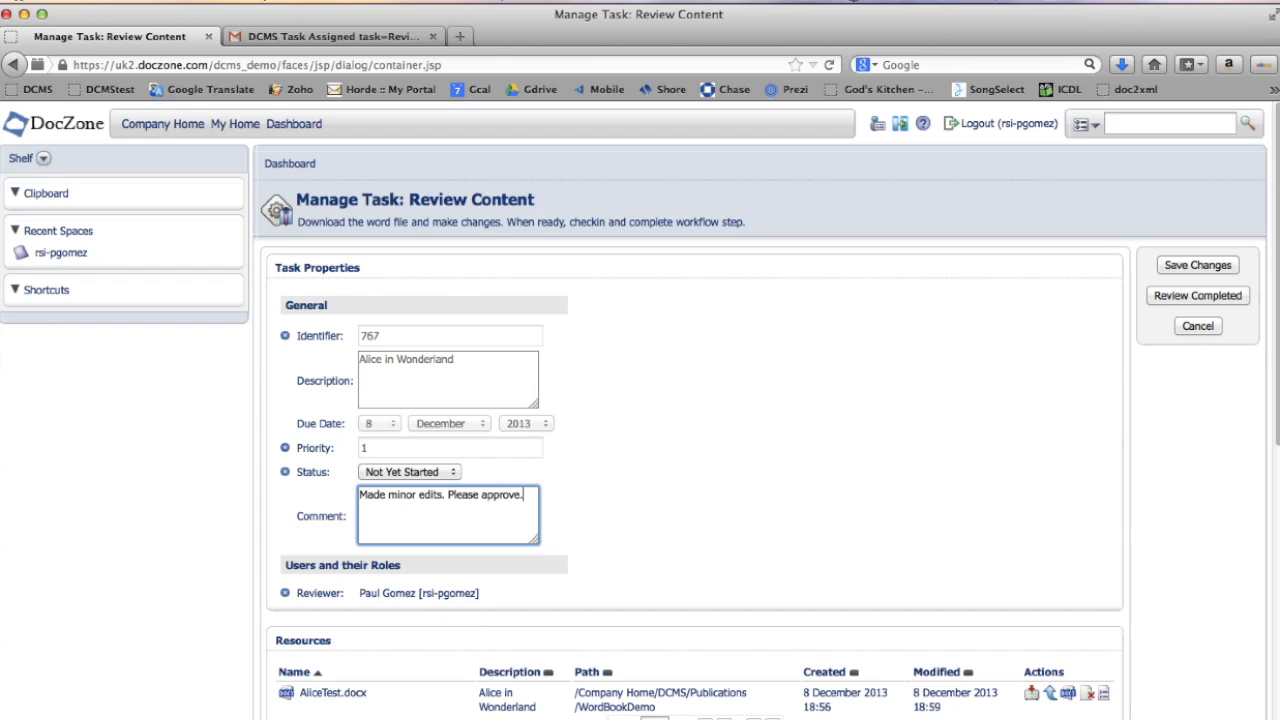
left_click(1192, 298)
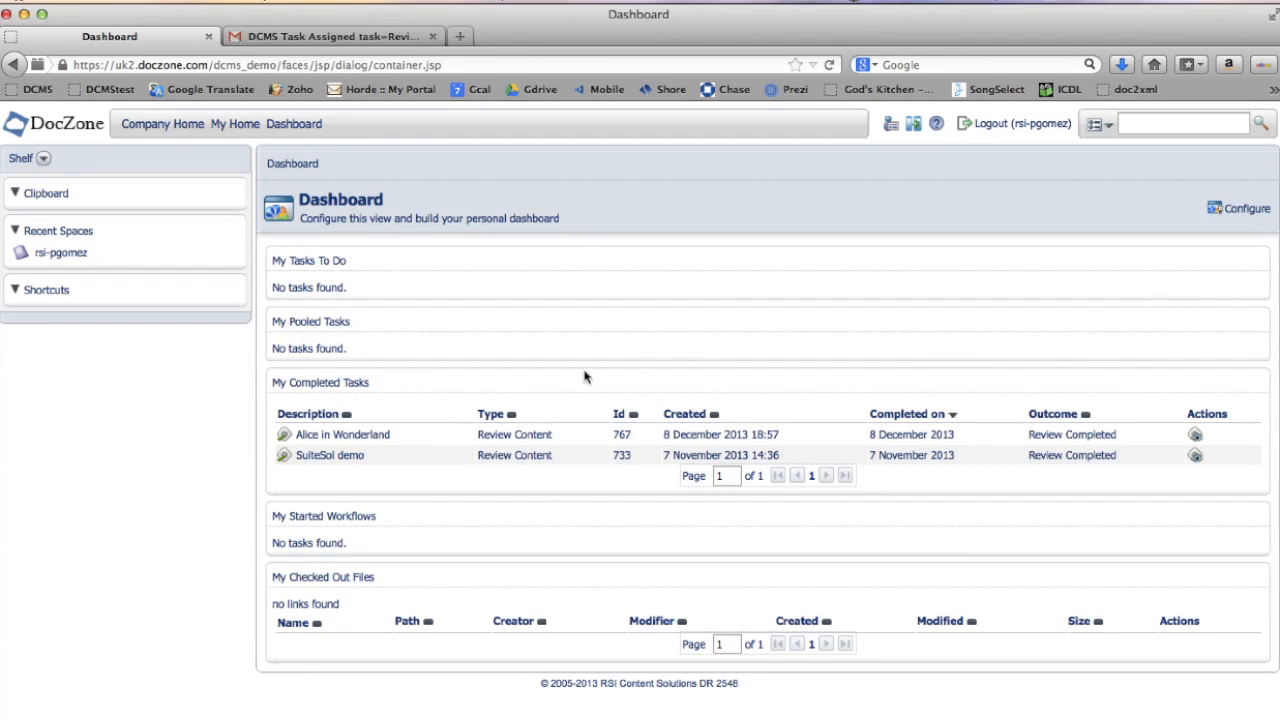
- Log out and log back in to DocZone under the workflow initiator's user account
left_click(996, 127)
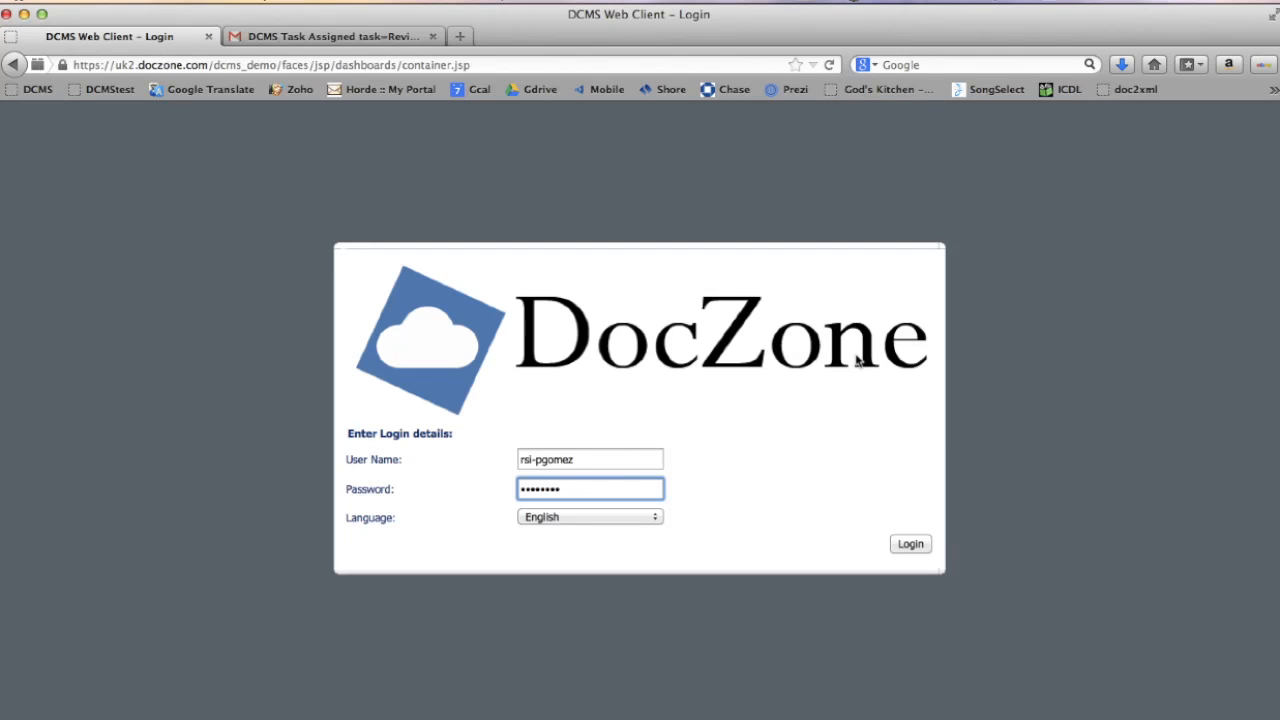
left_click(632, 461)
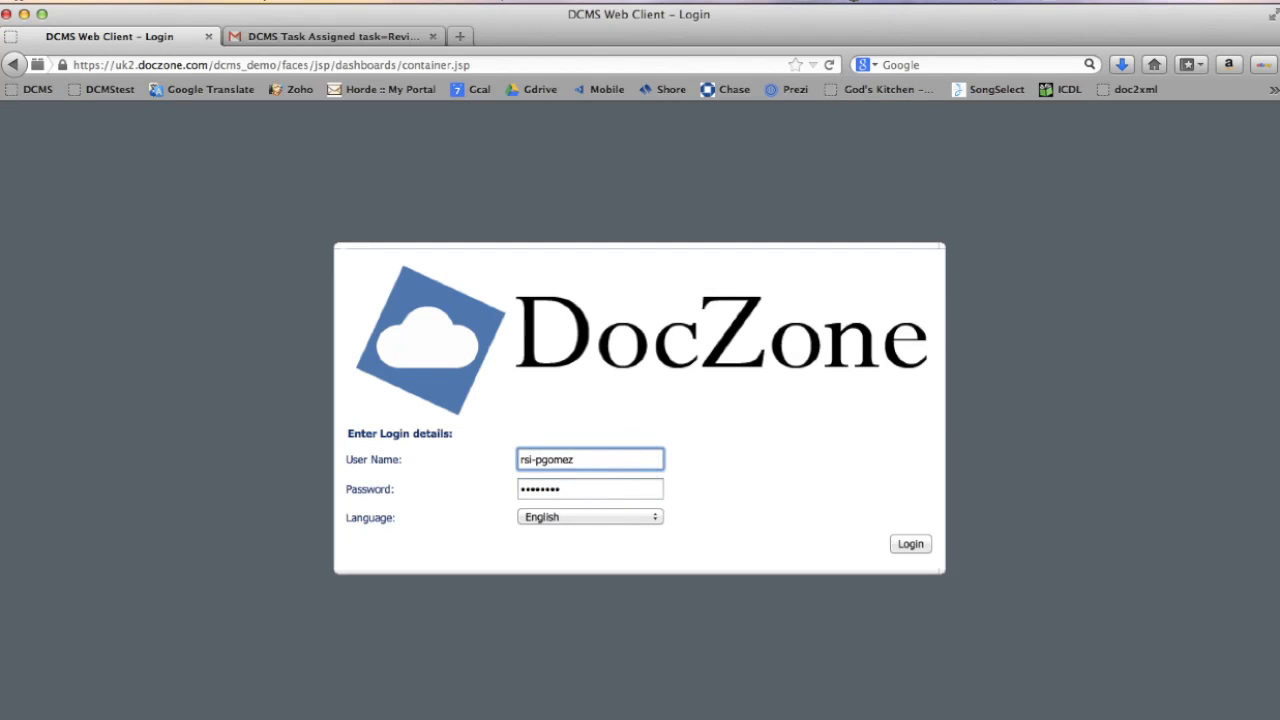
key("BackSpace")
key("BackSpace")
key("BackSpace")
key("BackSpace")
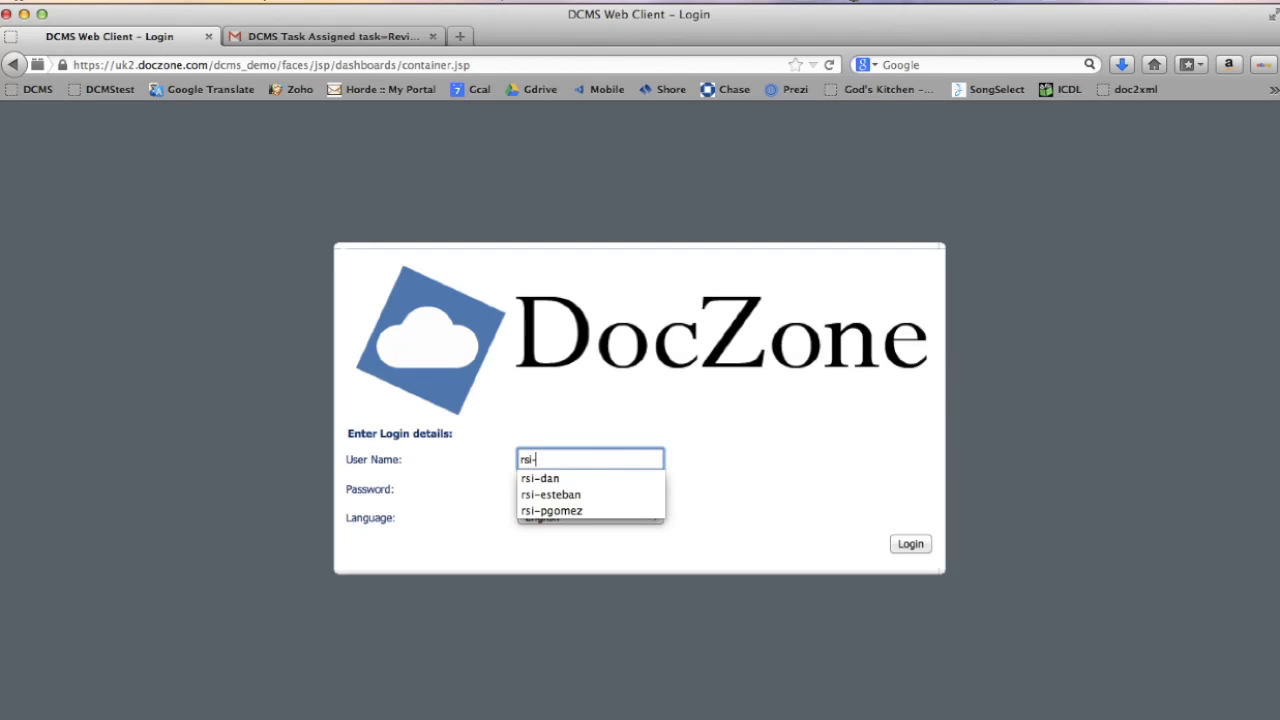
left_click(600, 478)
left_click(910, 545)
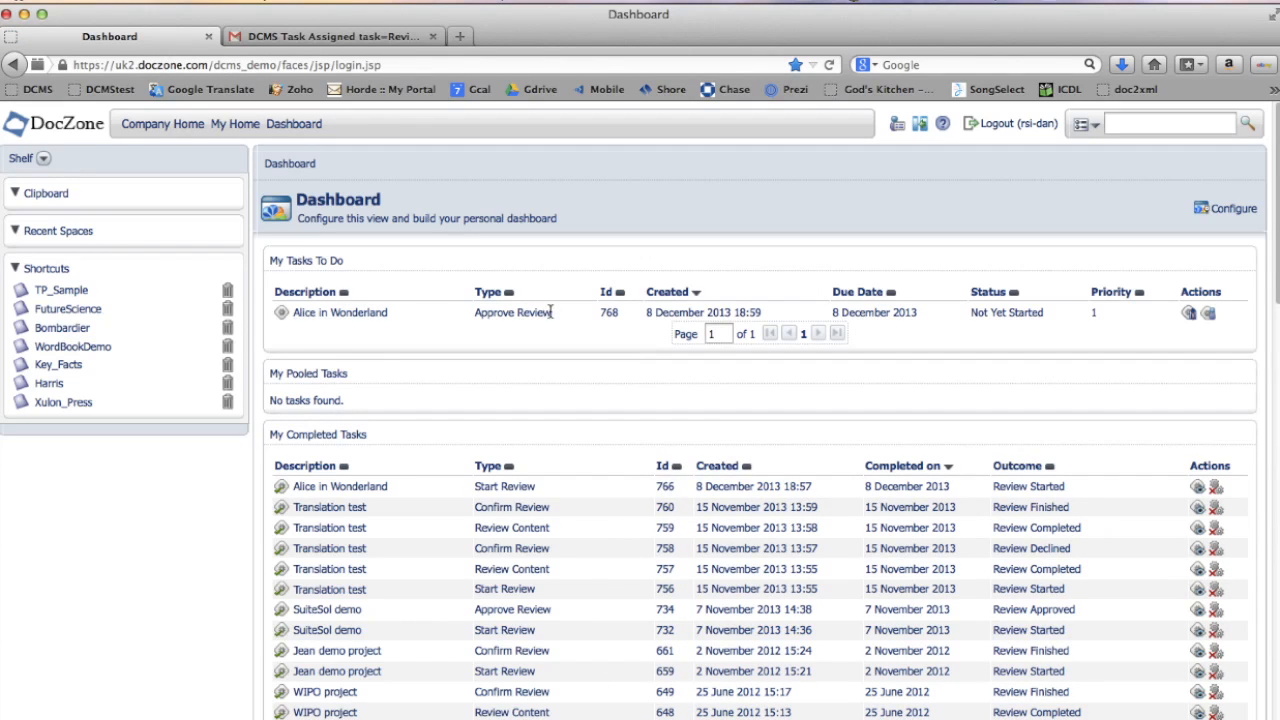
- Open the Alice in Wonderland Approve Review task and open its DOCX resource in Microsoft Word
left_click(1190, 314)
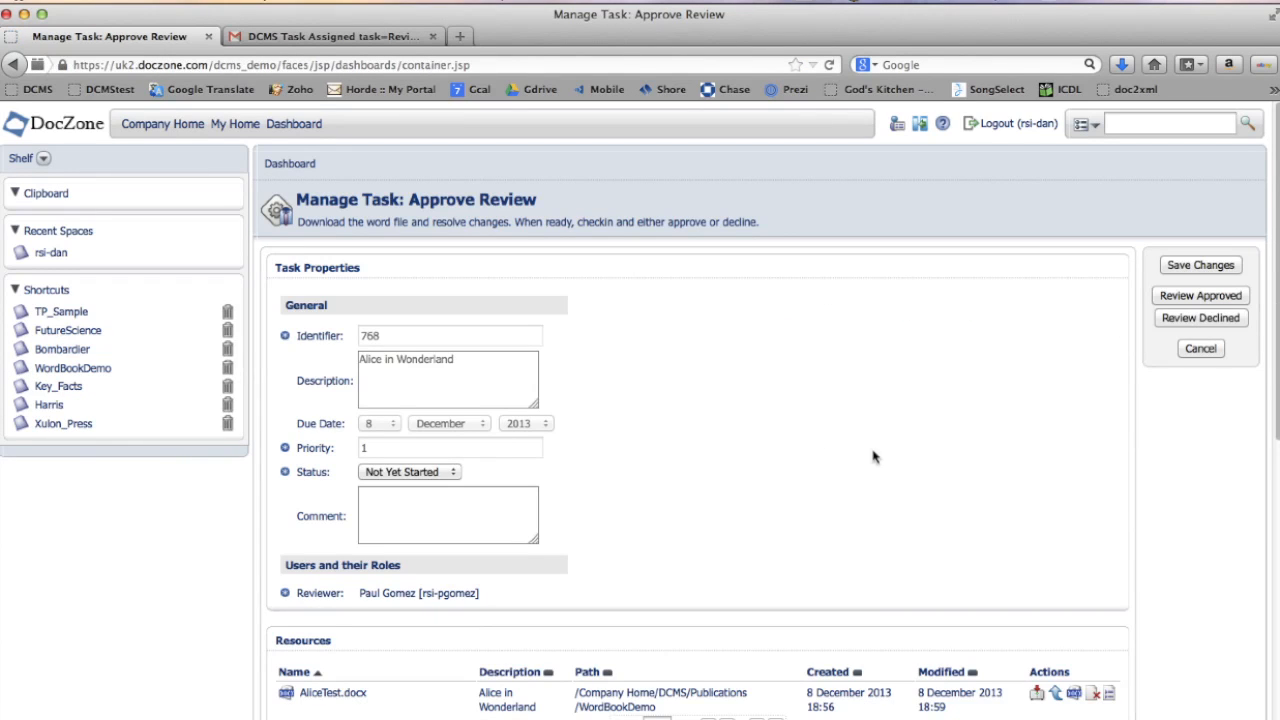
scroll(872, 457, "down", 3)
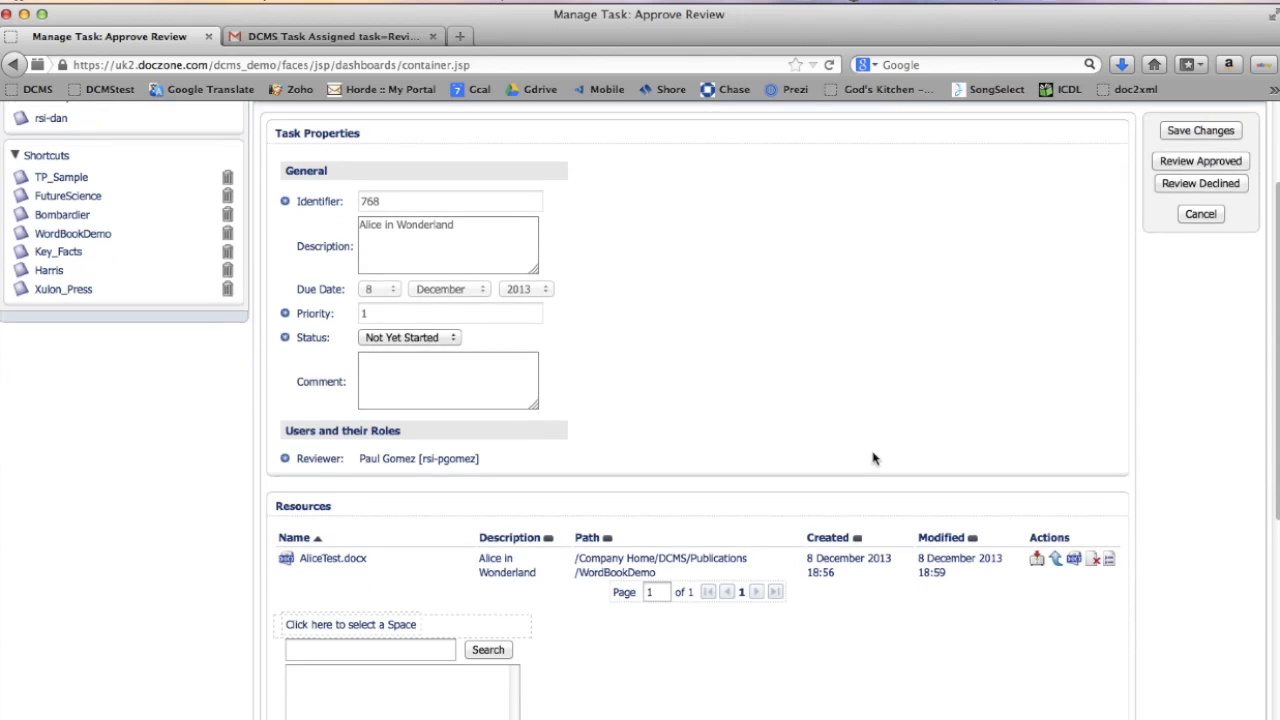
scroll(872, 457, "down", 8)
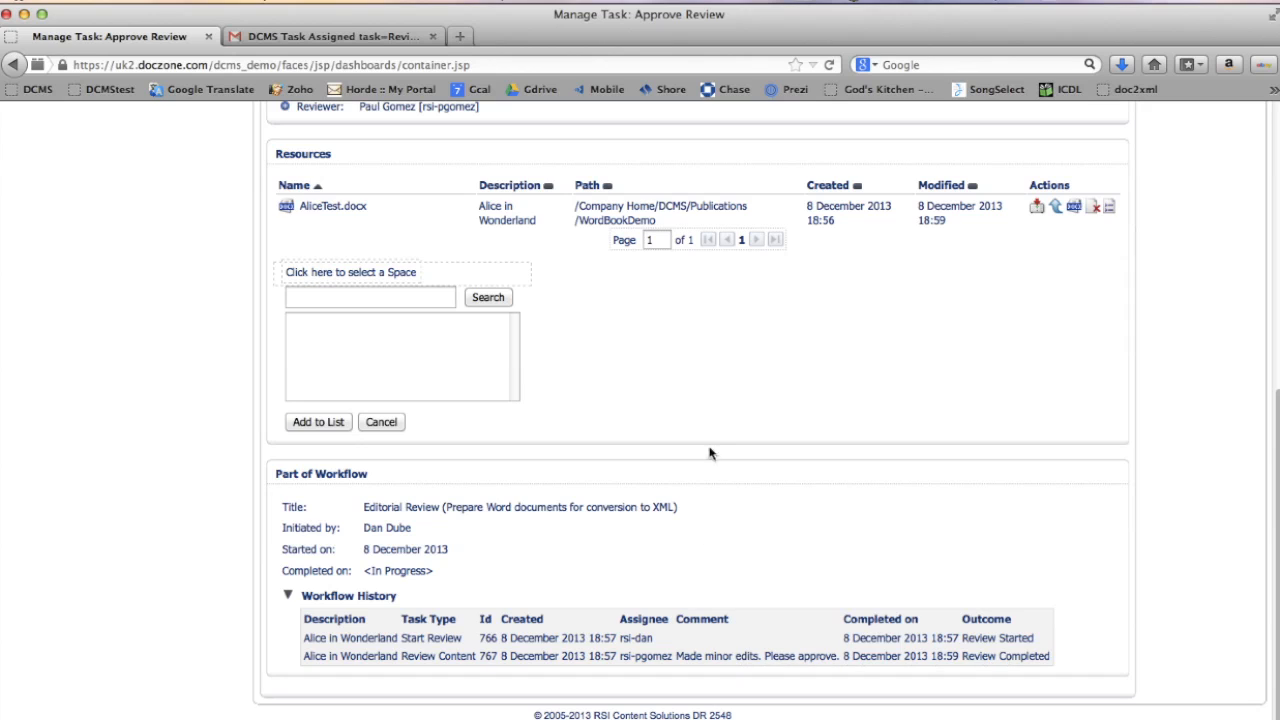
scroll(709, 453, "up", 6)
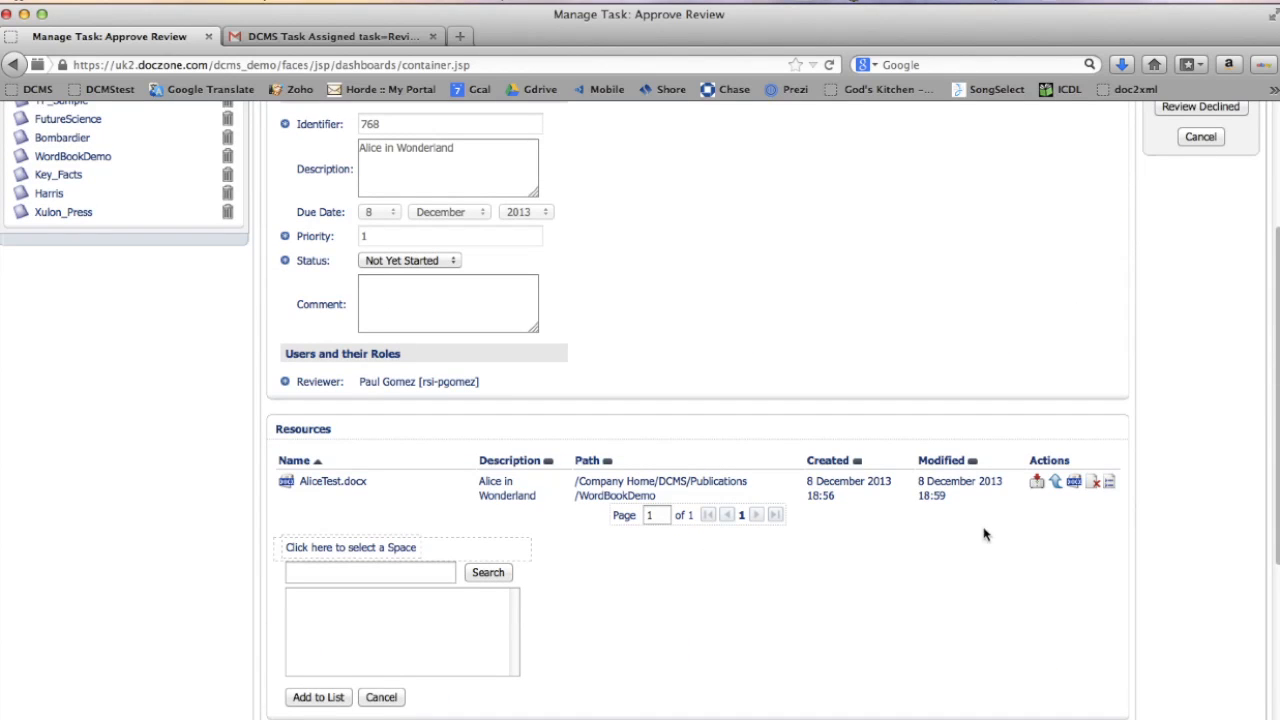
left_click(1037, 484)
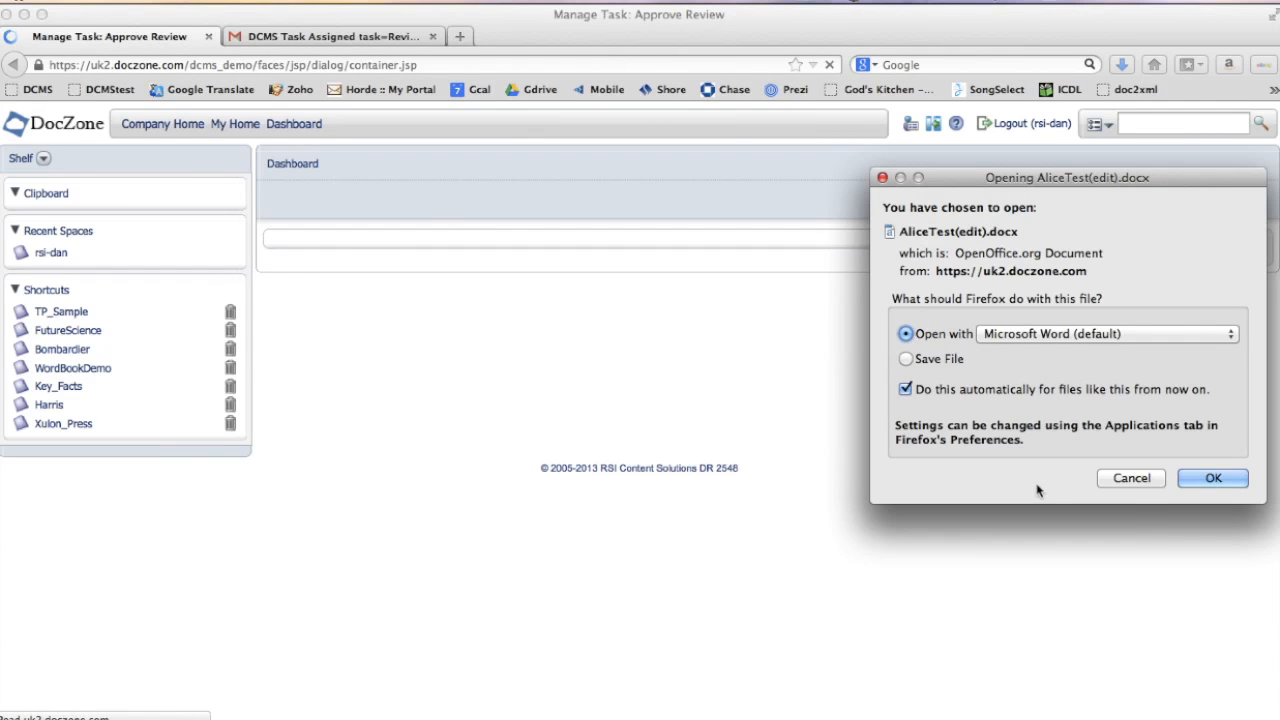
left_click(1208, 481)
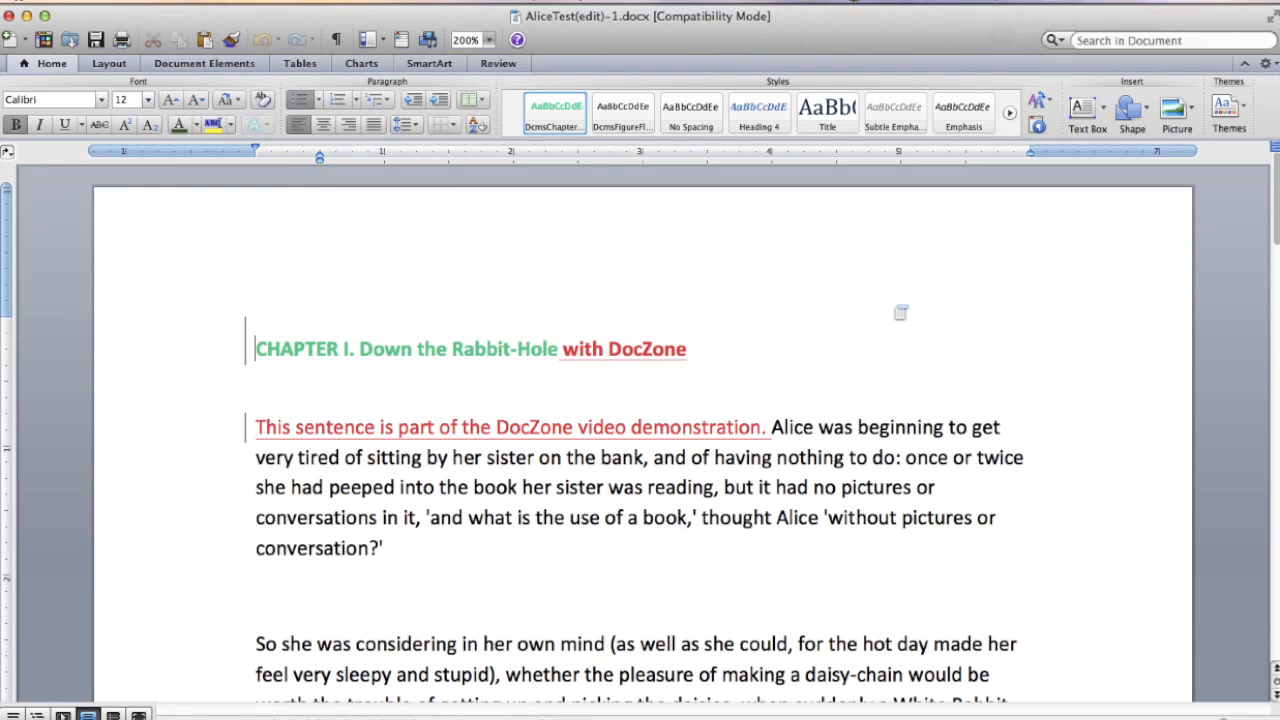
- Accept all tracked changes in the document, save it and close Word
left_click(498, 63)
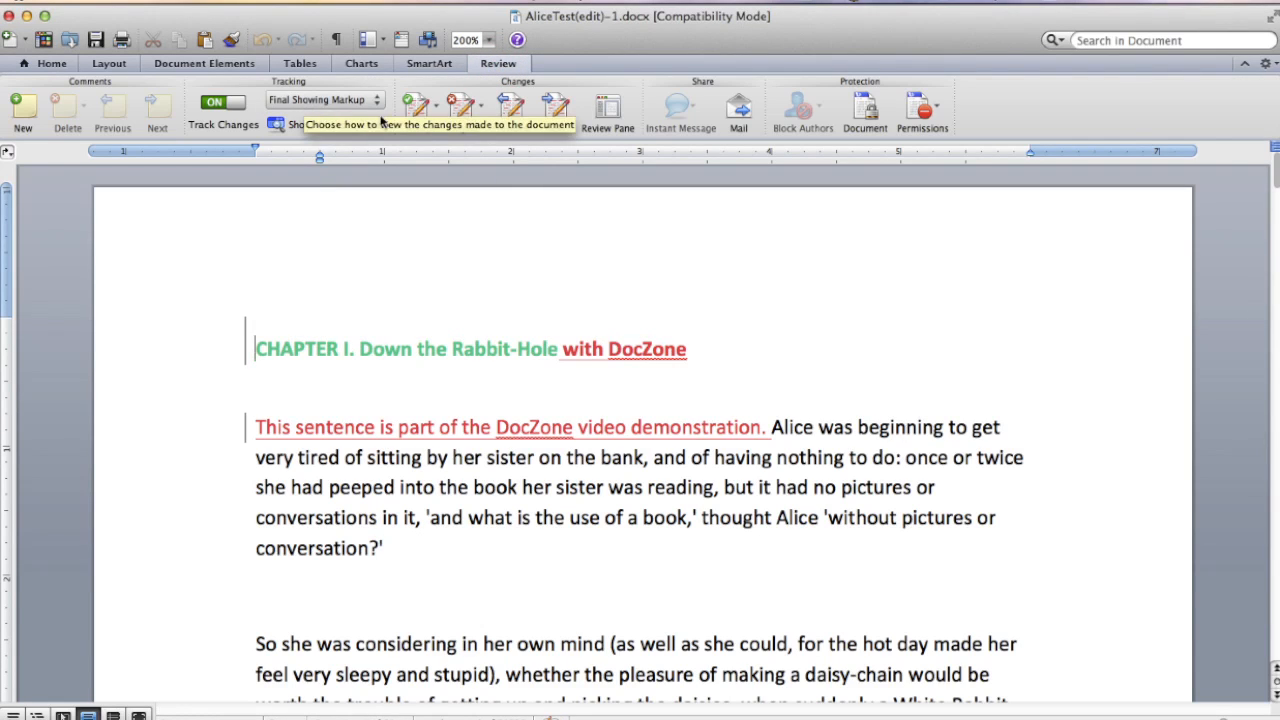
left_click(437, 108)
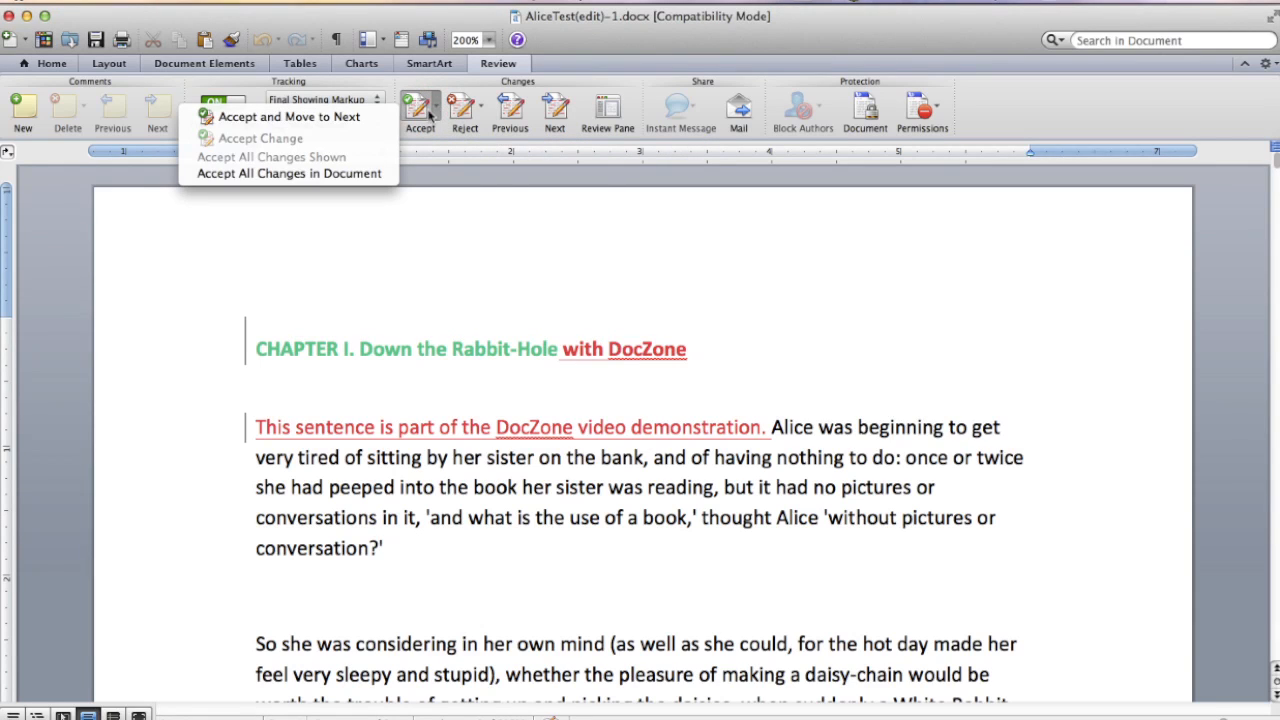
left_click(366, 175)
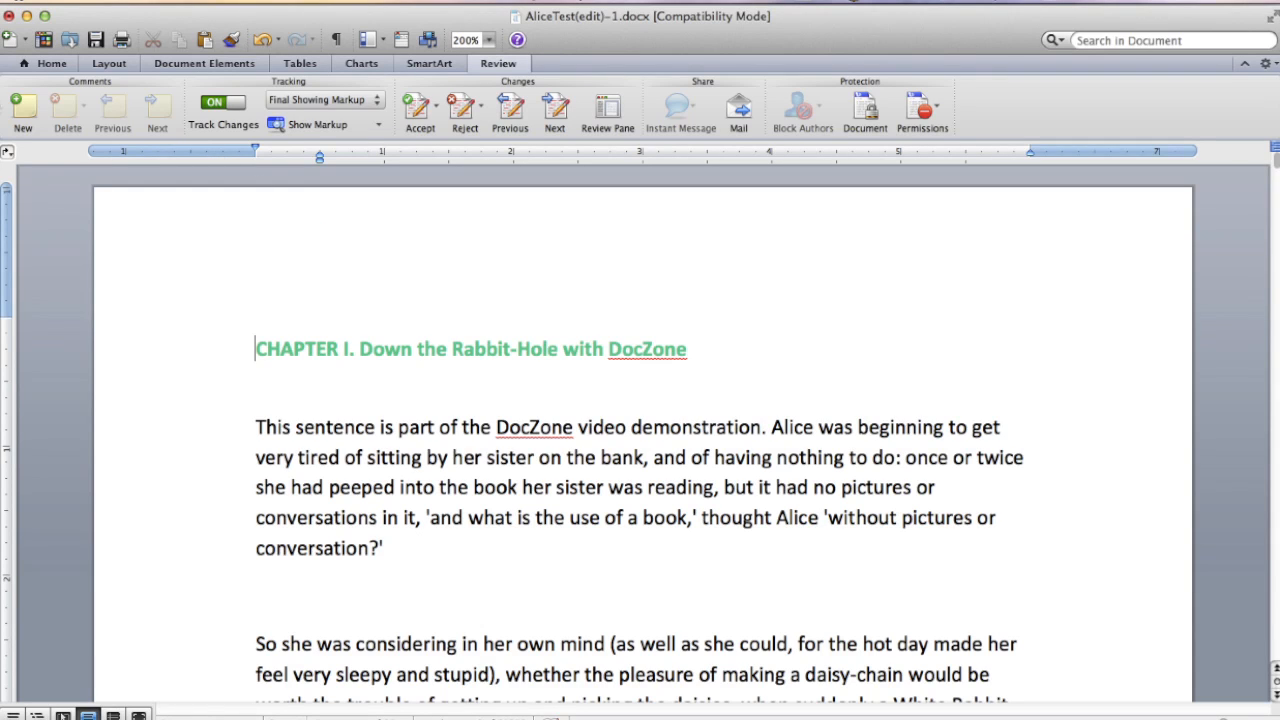
left_click(96, 40)
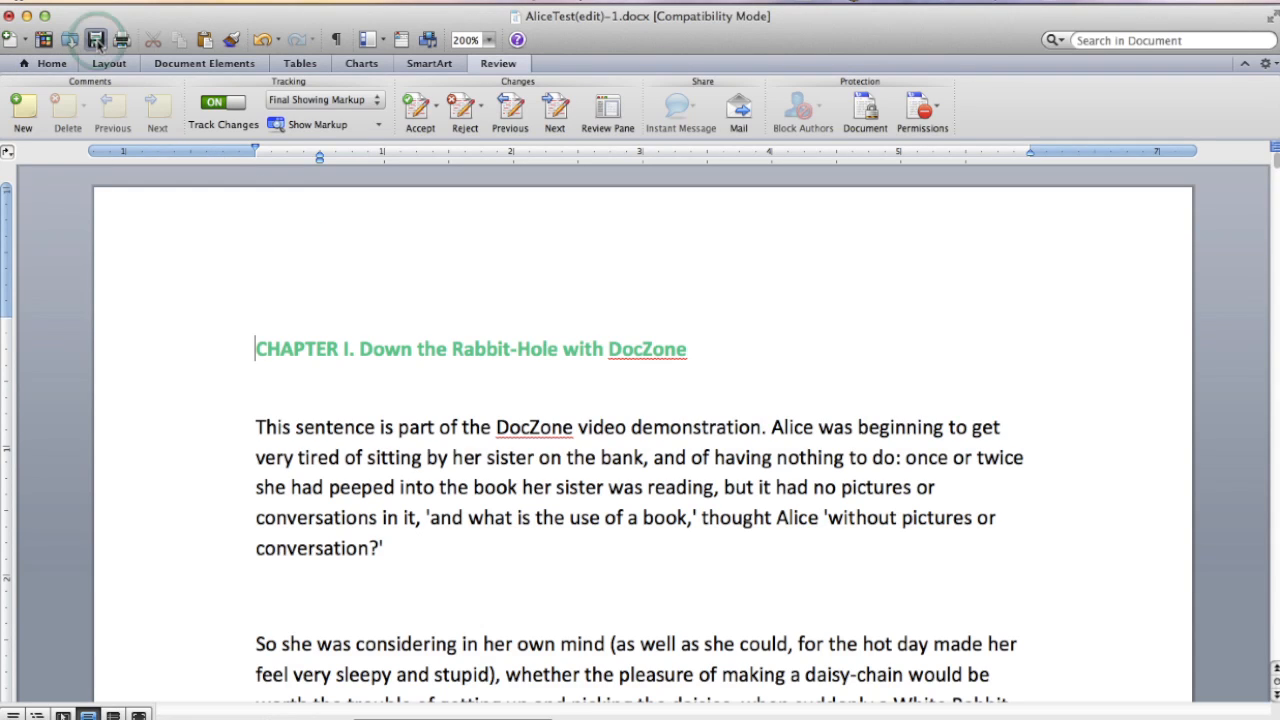
left_click(8, 16)
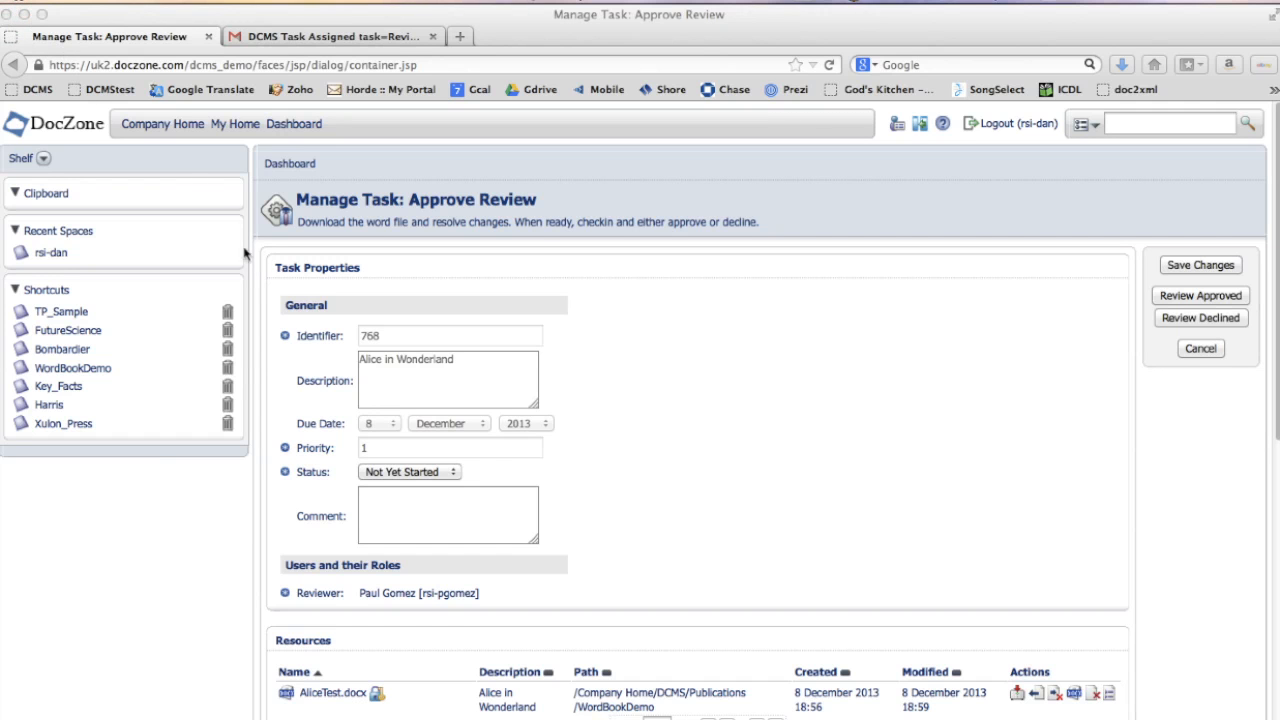
- Check in AliceTest.docx with version note "Approved" using AliceTest(edit)-1.docx from the Desktop, then mark the review approved
left_click(427, 638)
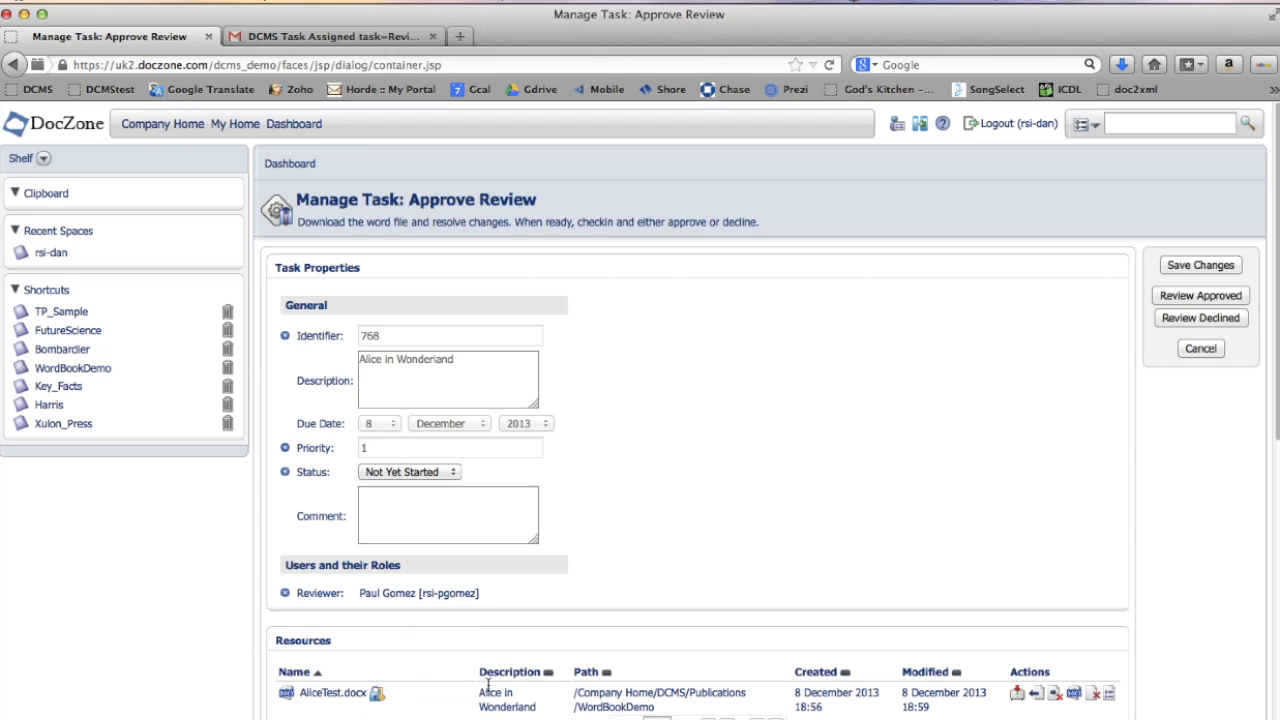
left_click(1037, 694)
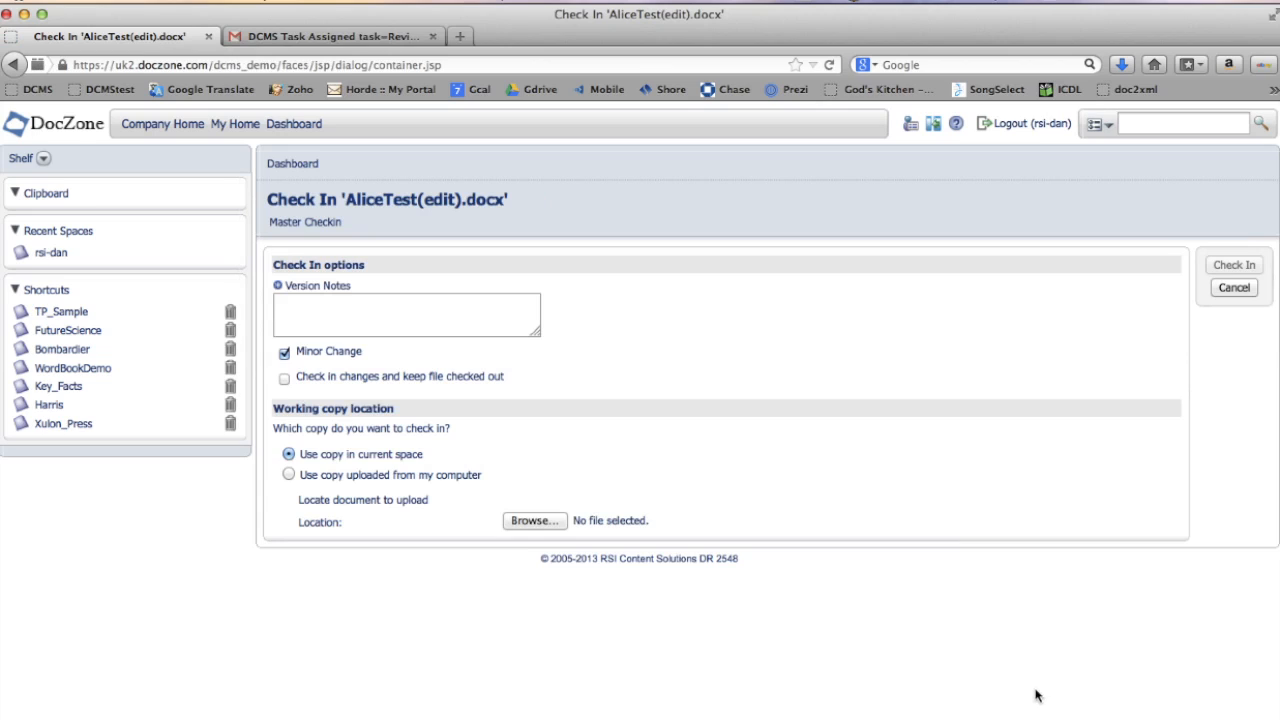
left_click(446, 318)
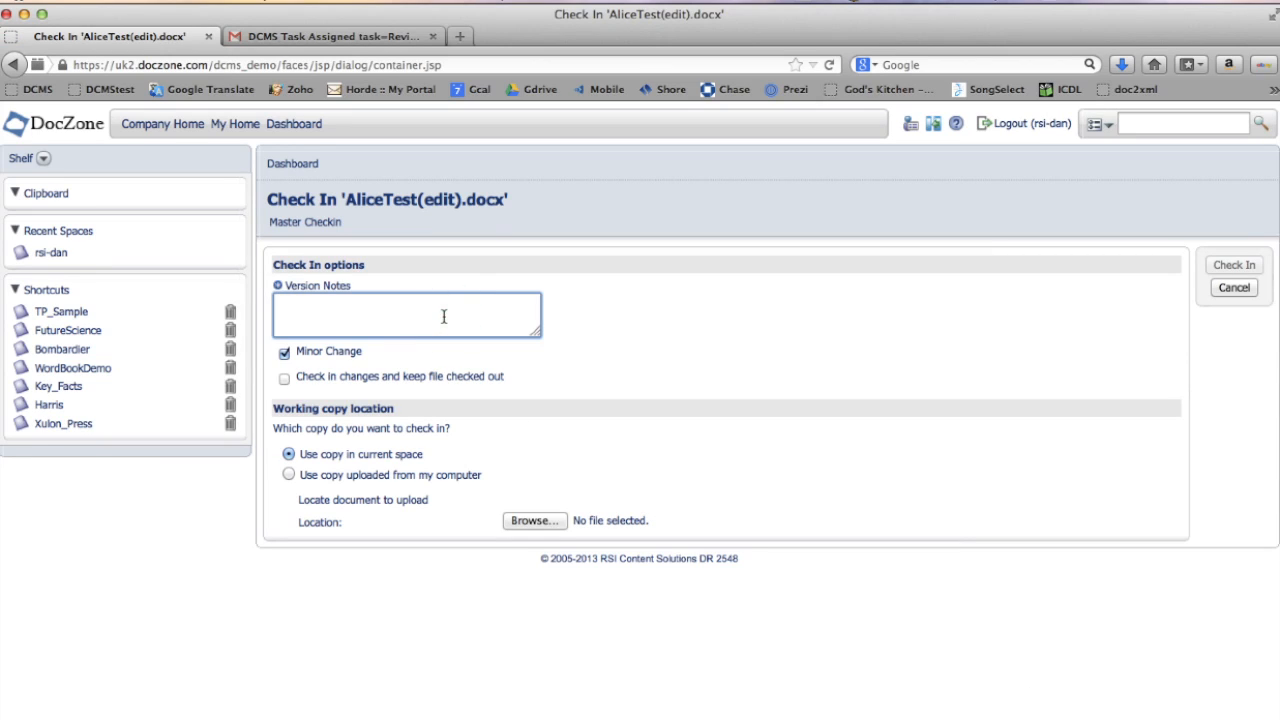
type("Approved")
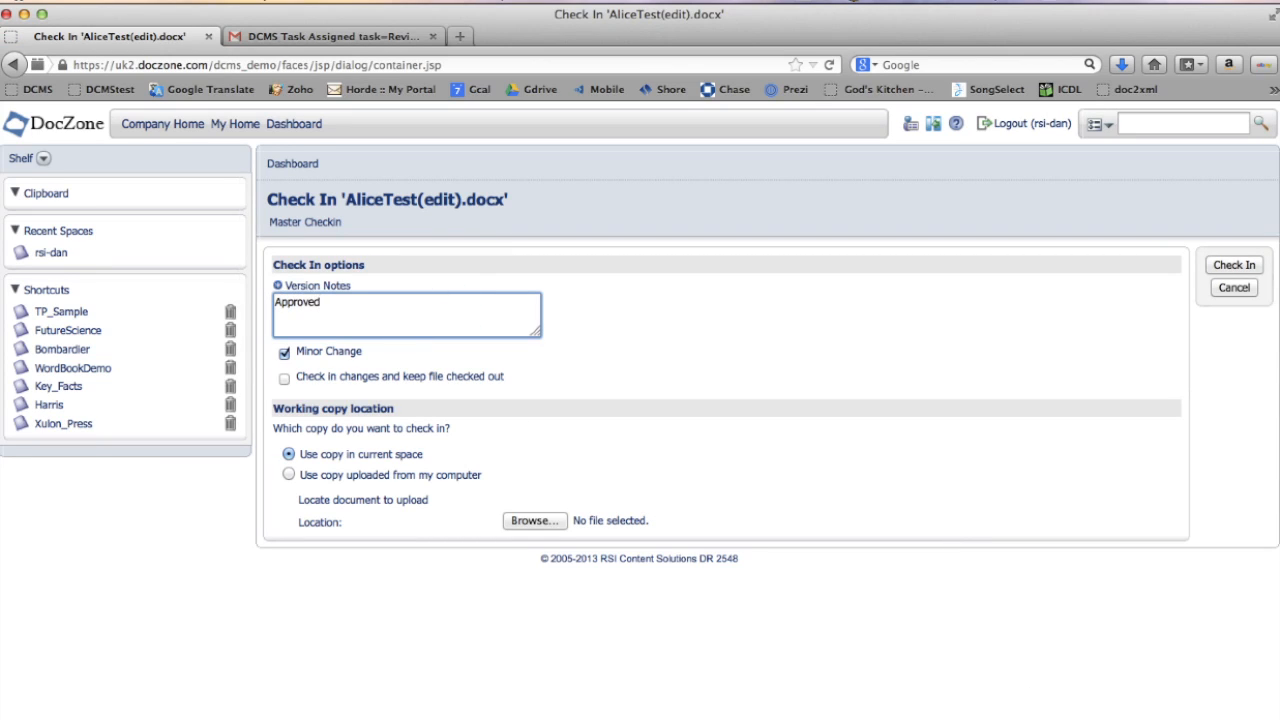
left_click(289, 475)
left_click(555, 524)
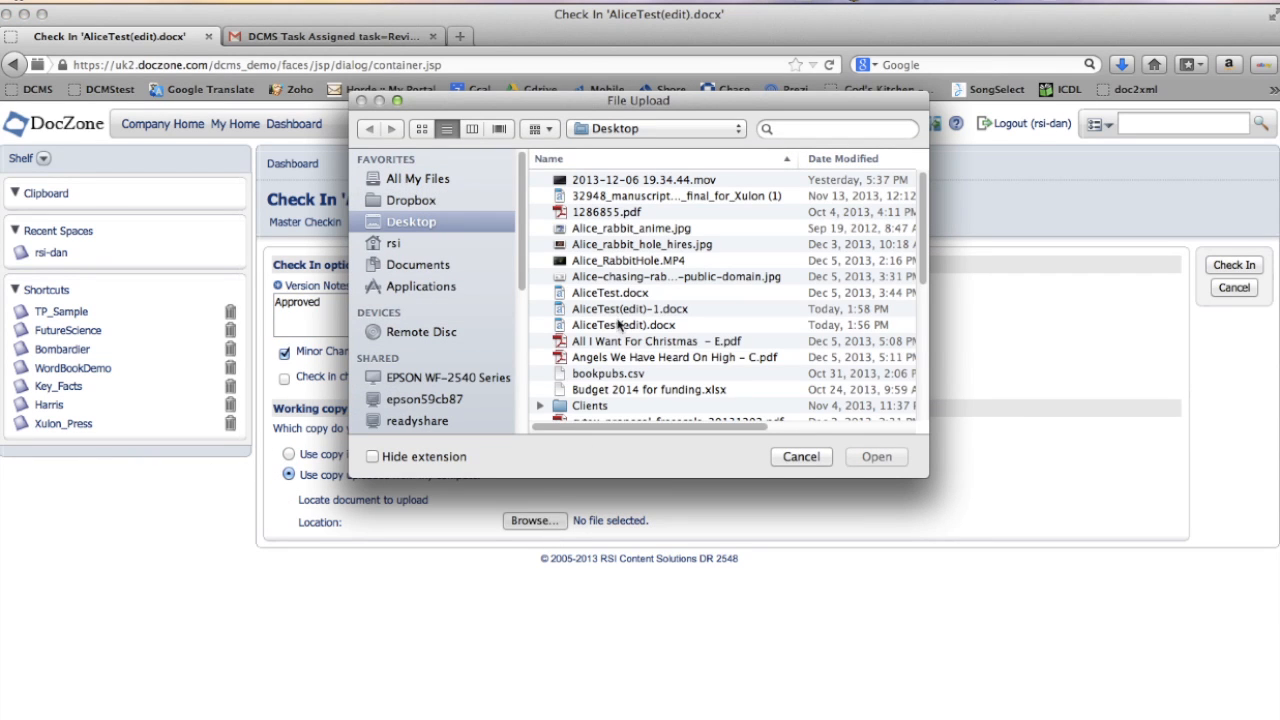
left_click(618, 310)
left_click(880, 460)
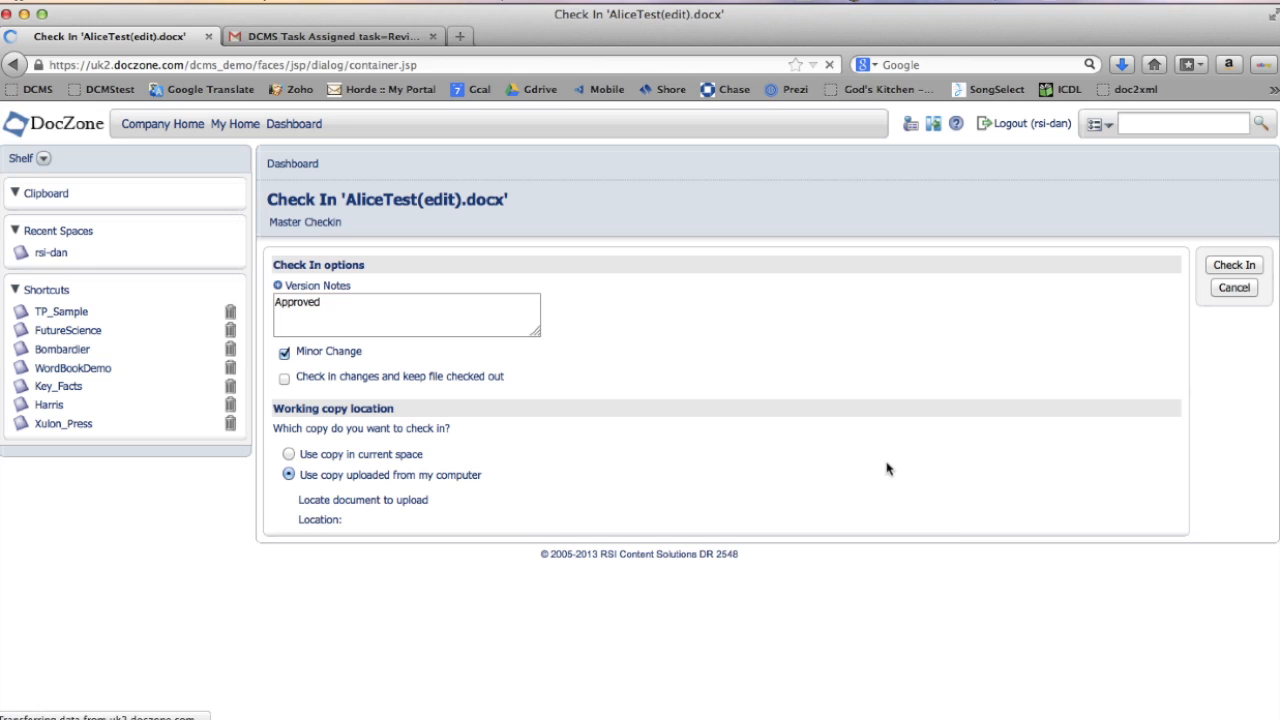
left_click(1255, 268)
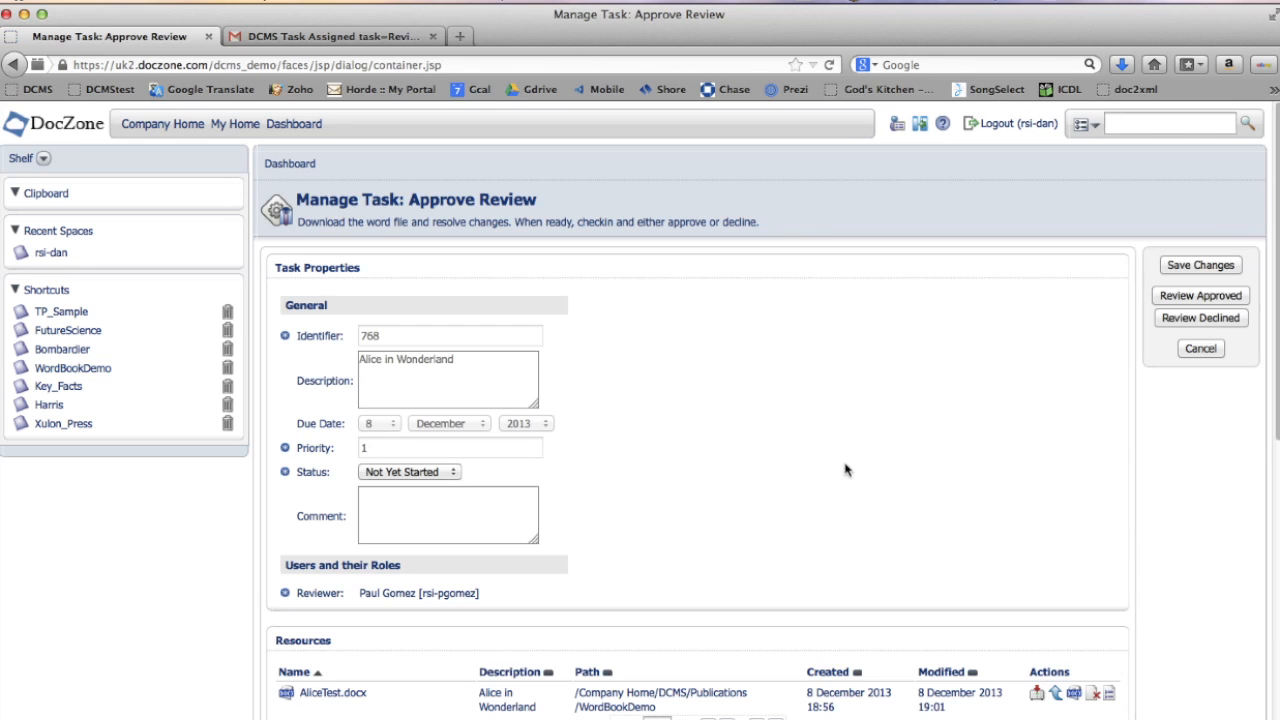
left_click(1203, 296)
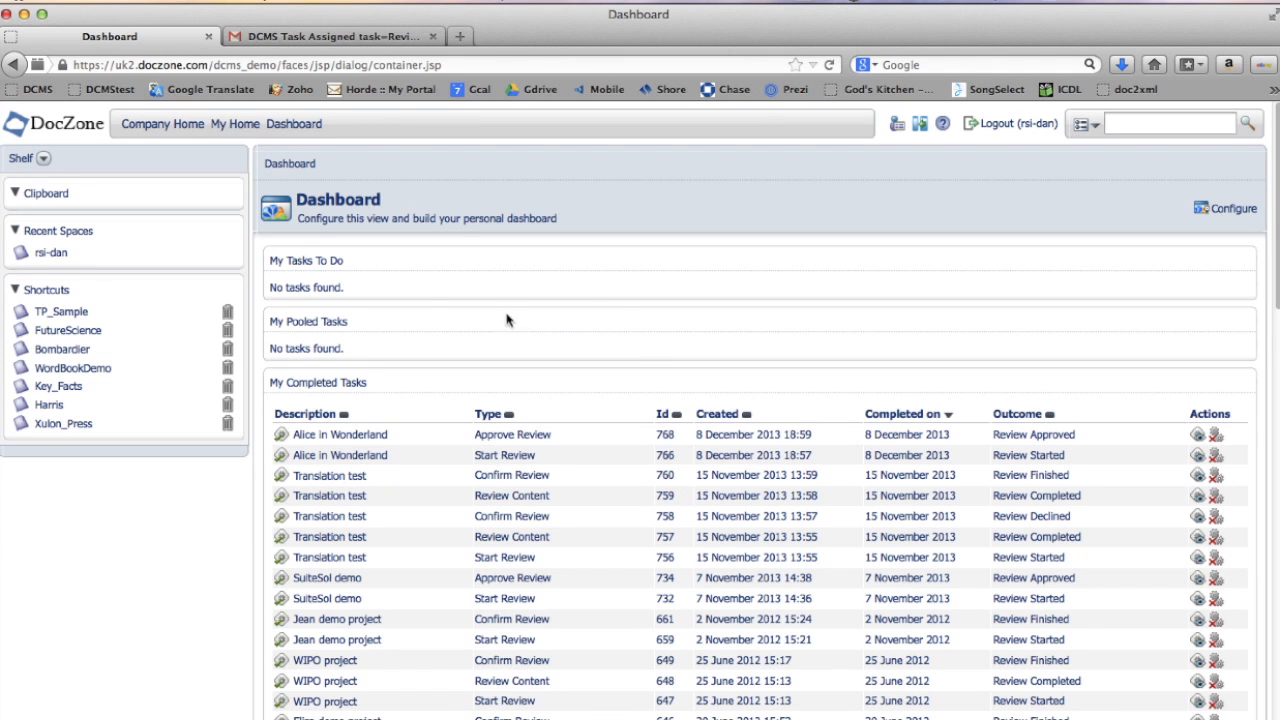
- Convert AliceTest.docx in the WordBookDemo space to XML using the Java DOCX converter
left_click(71, 369)
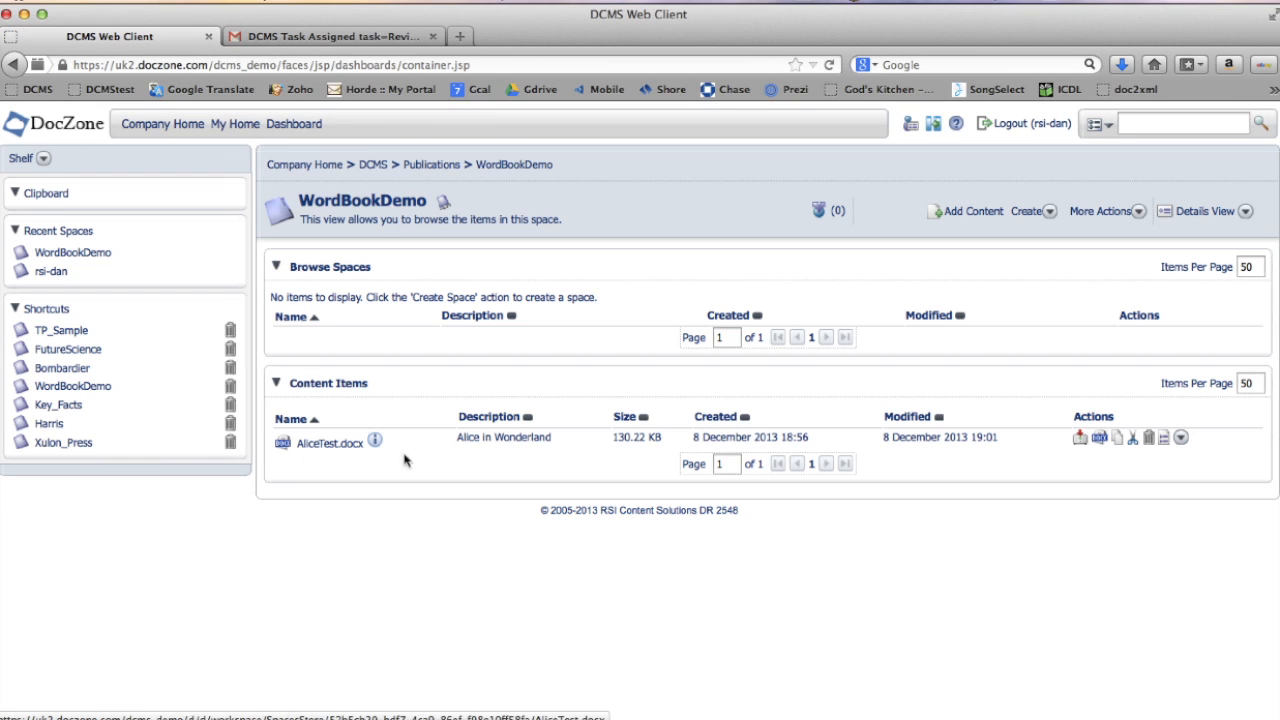
left_click(1104, 442)
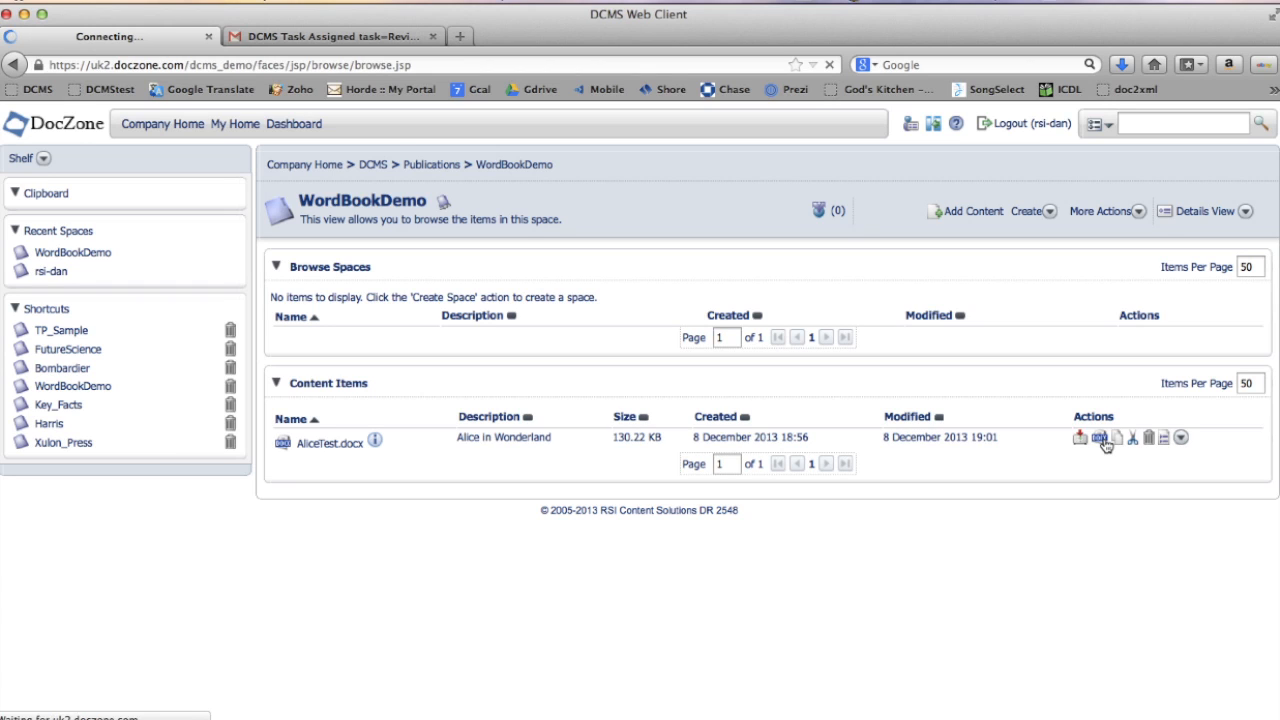
left_click(502, 168)
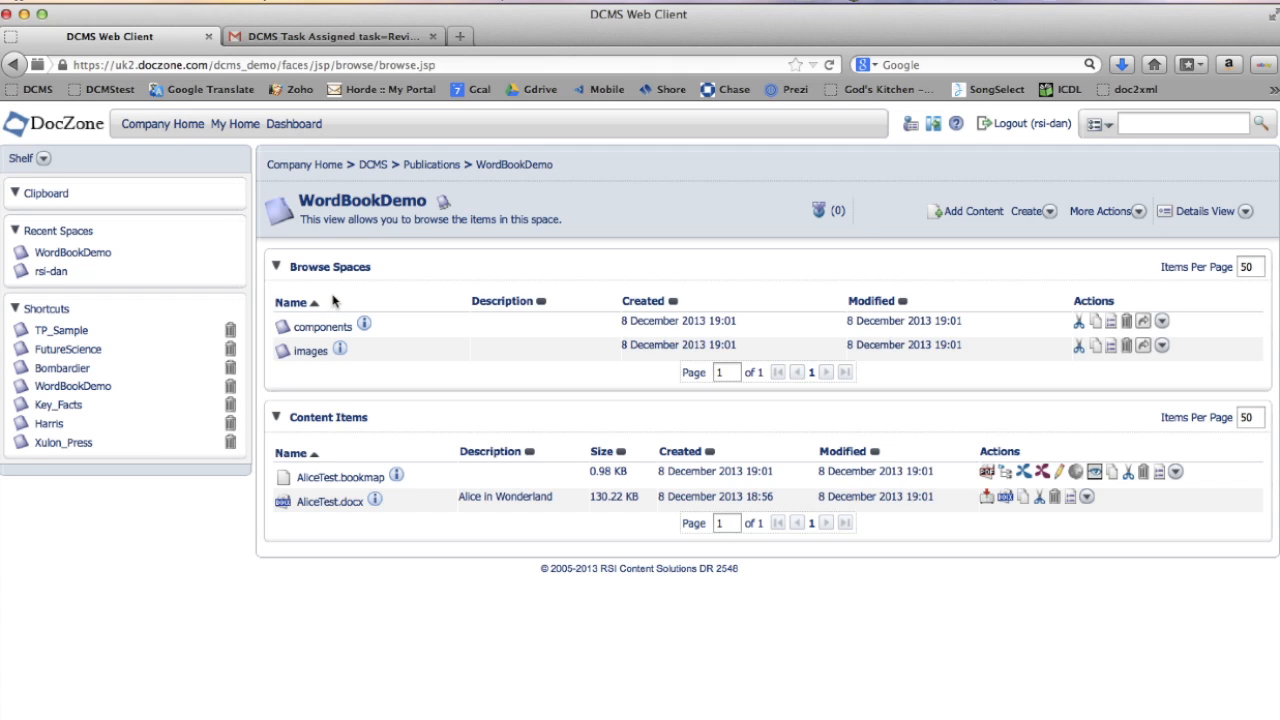
- Browse the generated components and images spaces and view AliceTest_image1.jpg
left_click(326, 329)
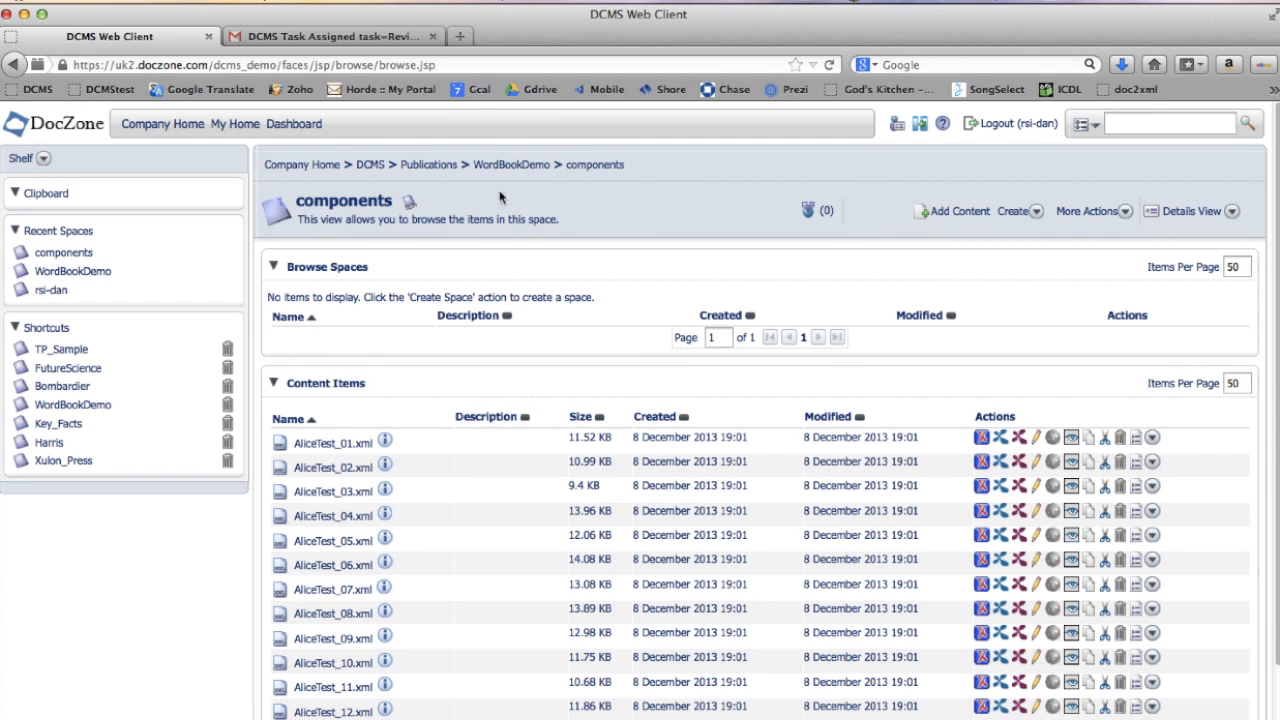
left_click(508, 166)
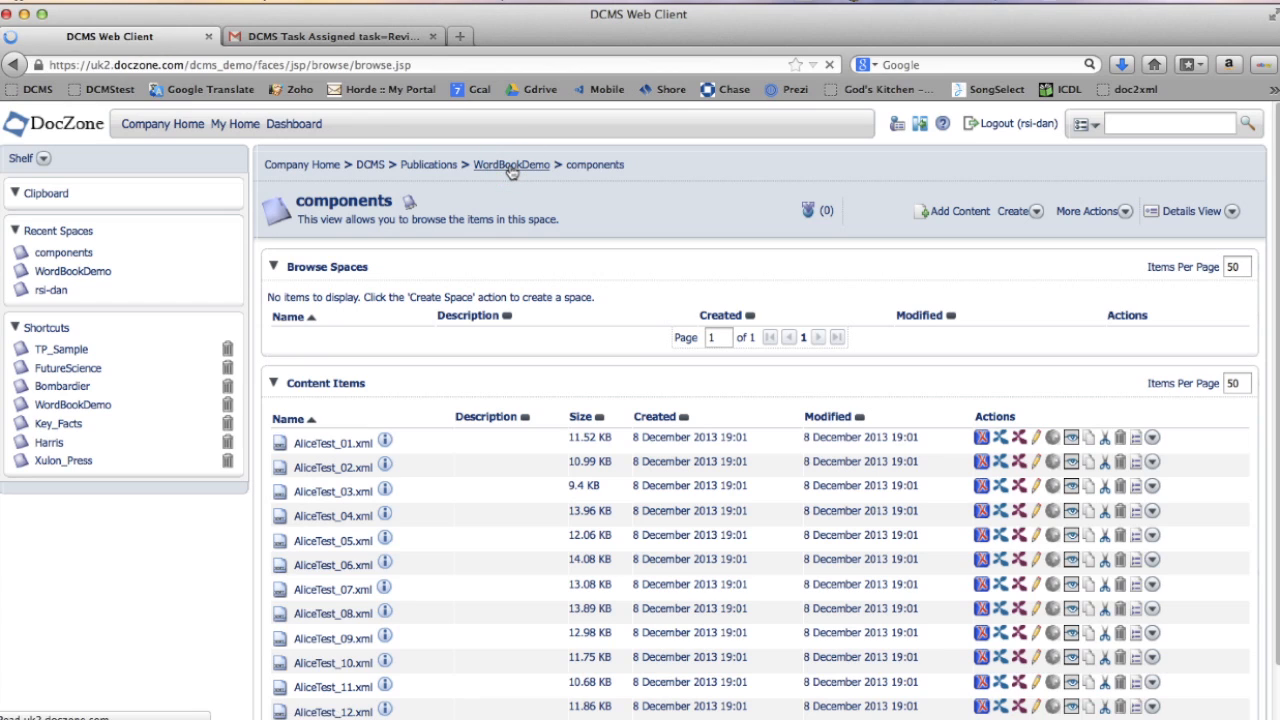
left_click(309, 352)
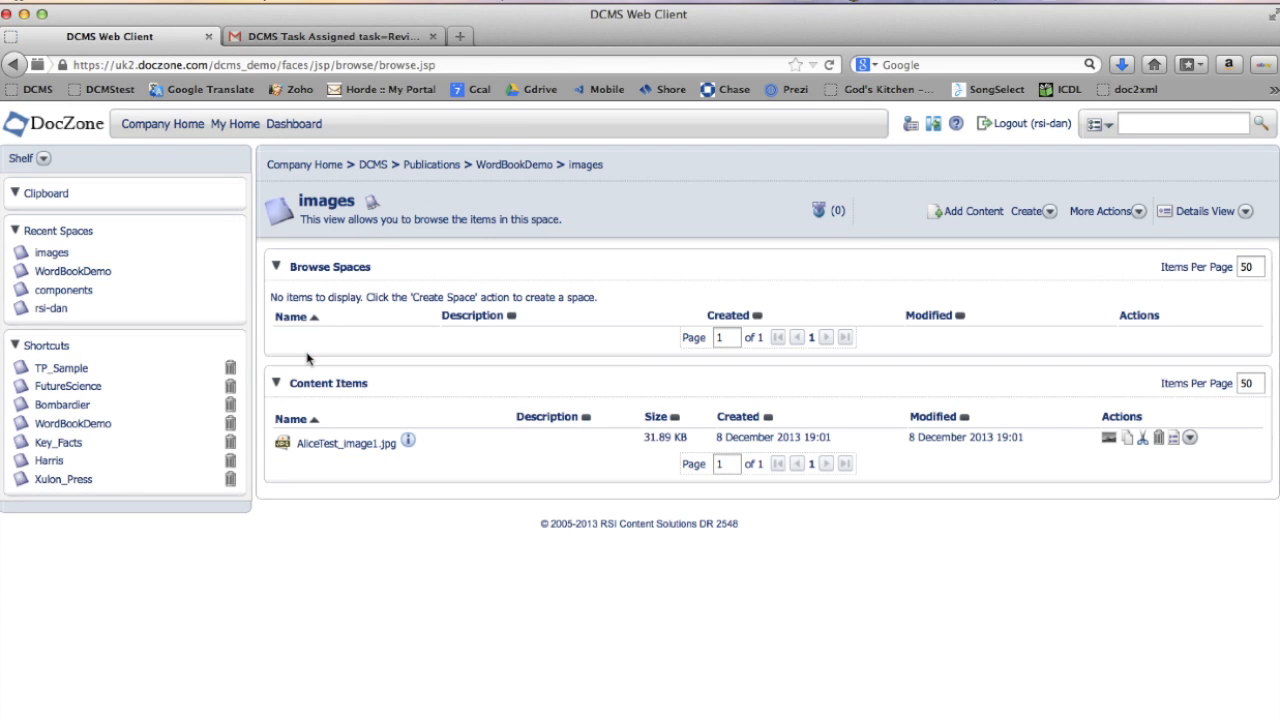
left_click(331, 451)
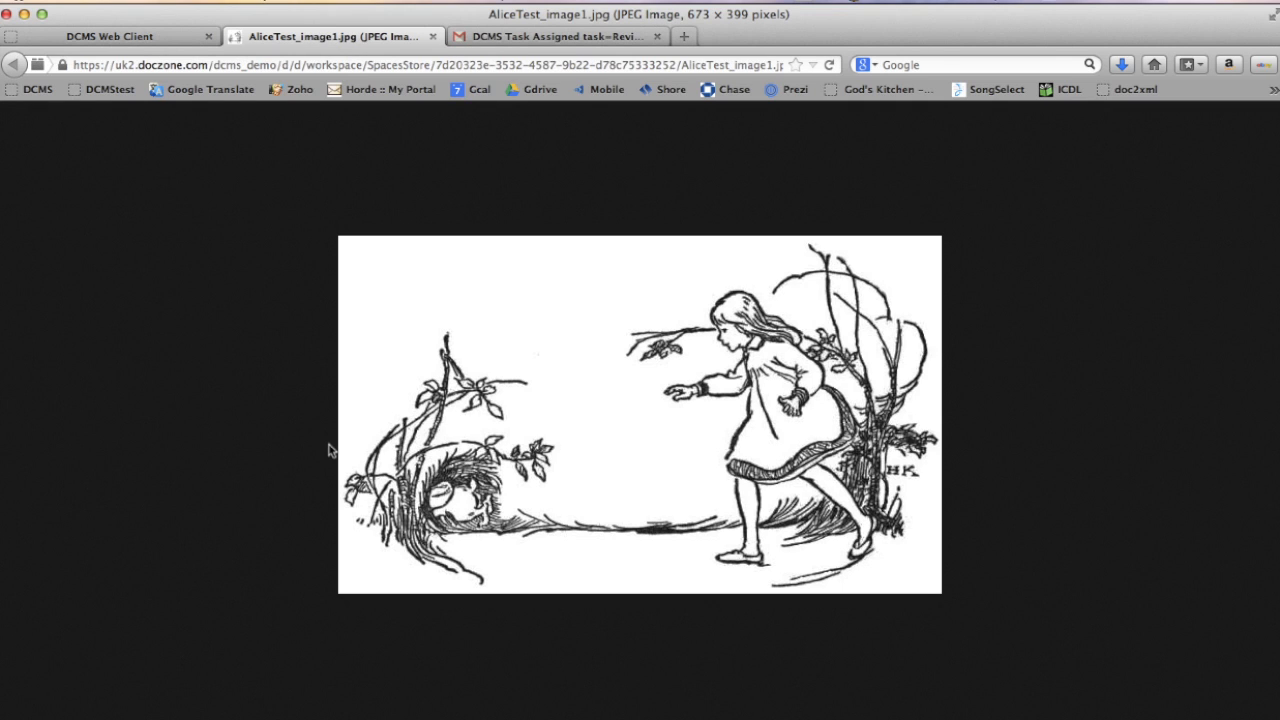
left_click(432, 37)
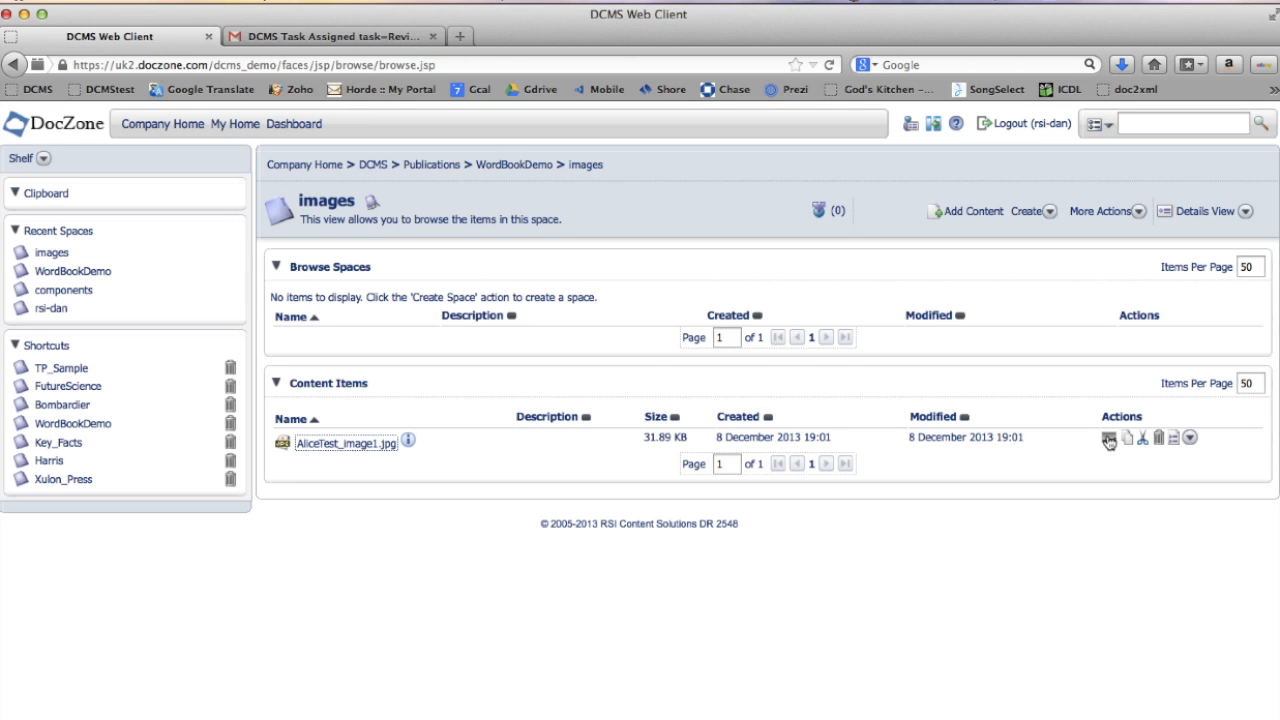
- Import Alice_rabbit_hole_hires.jpg from the Desktop as a High Resolution variant of AliceTest_image1.jpg and preview it
left_click(1108, 439)
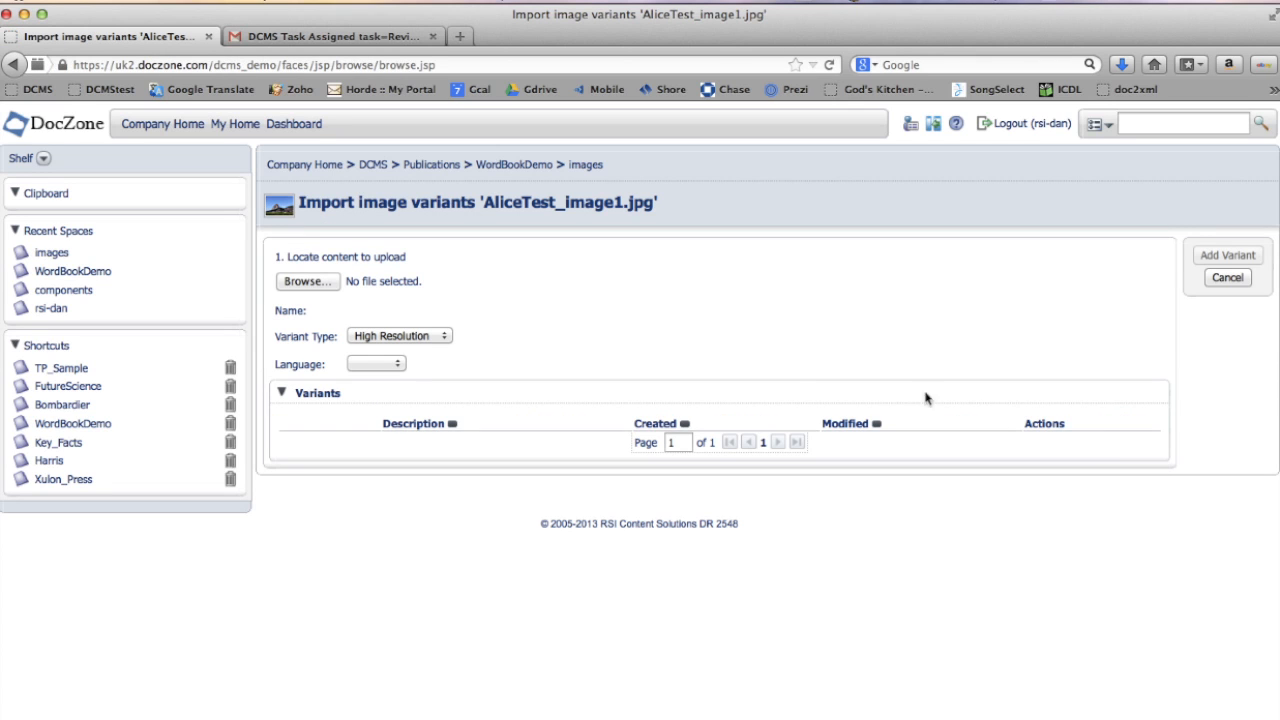
left_click(303, 282)
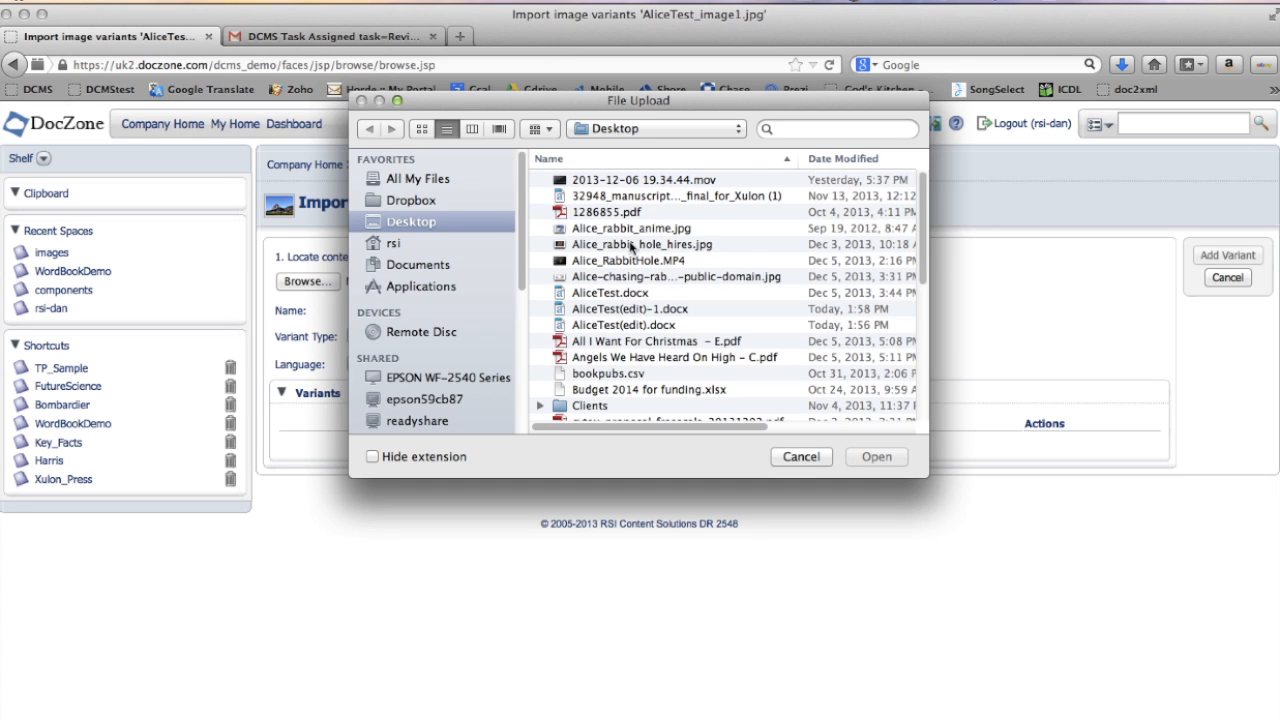
left_click(631, 245)
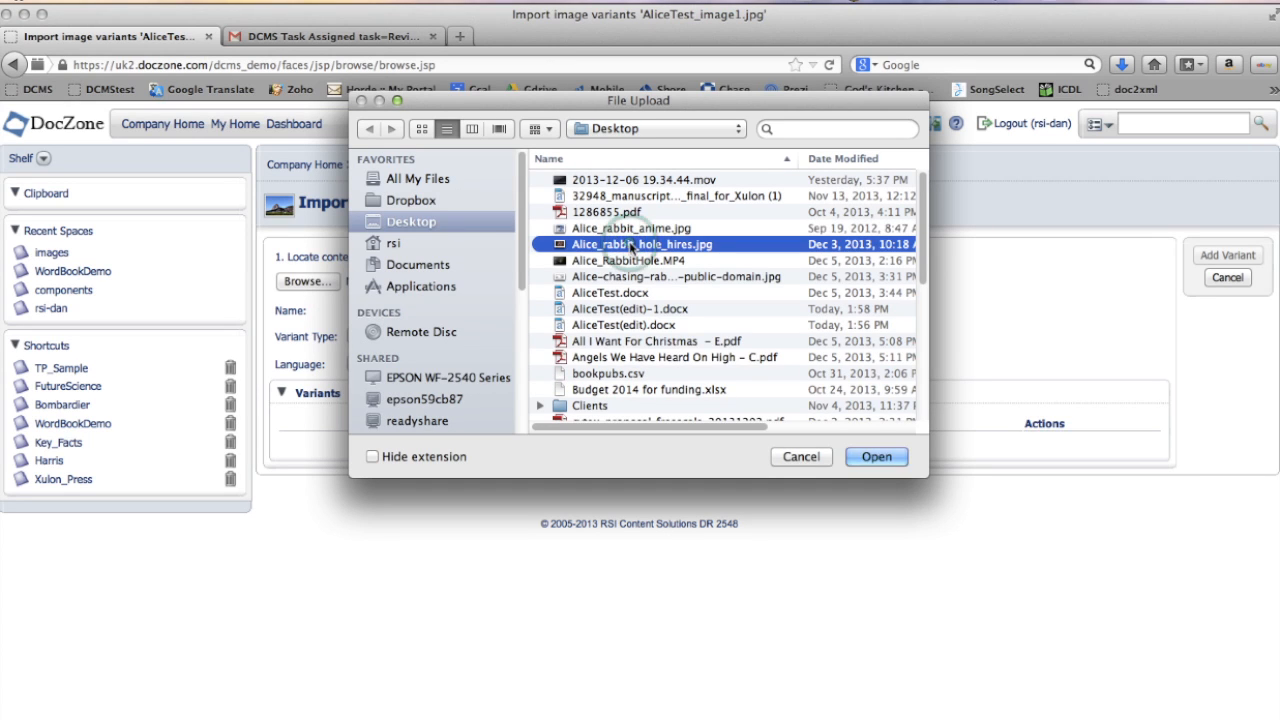
left_click(877, 457)
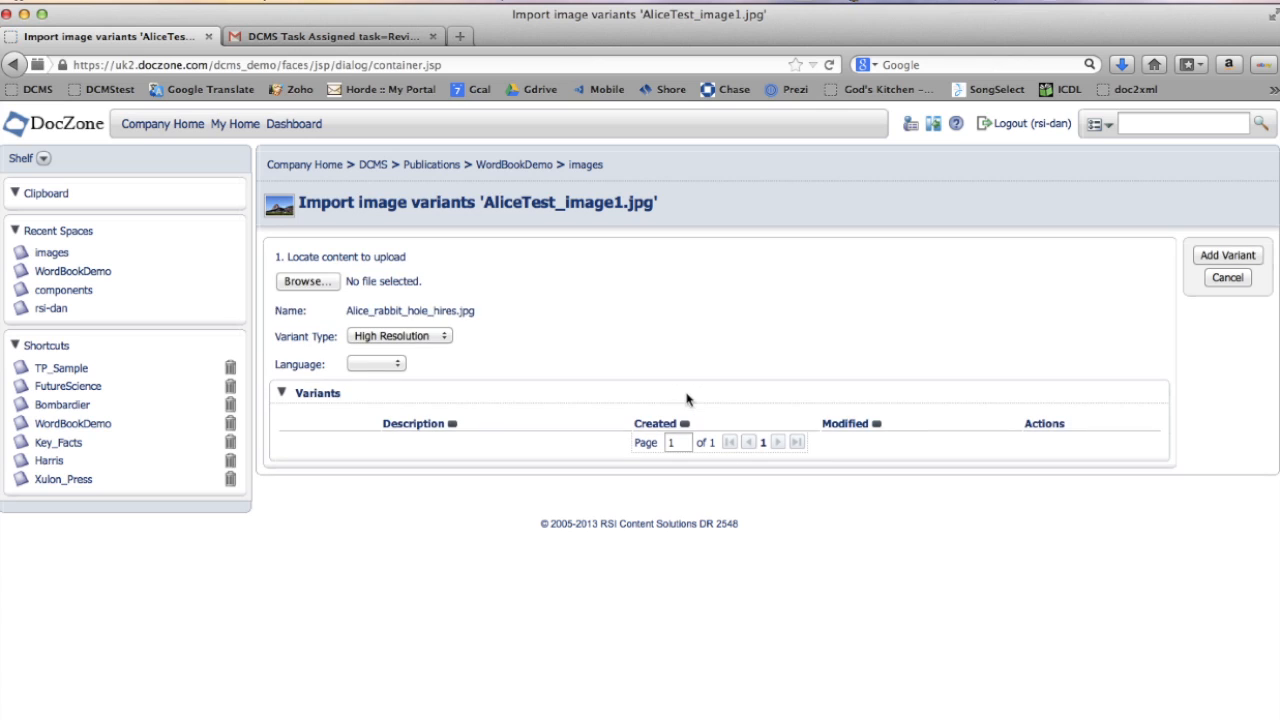
left_click(1216, 258)
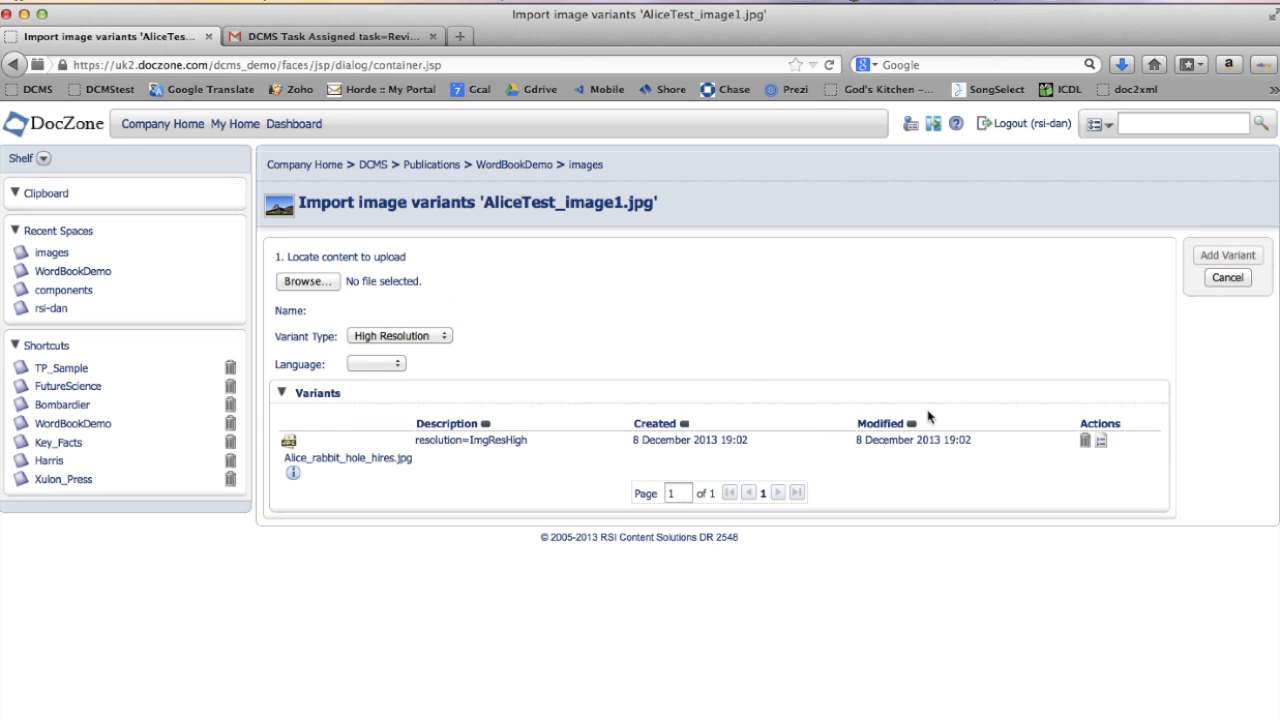
left_click(347, 460)
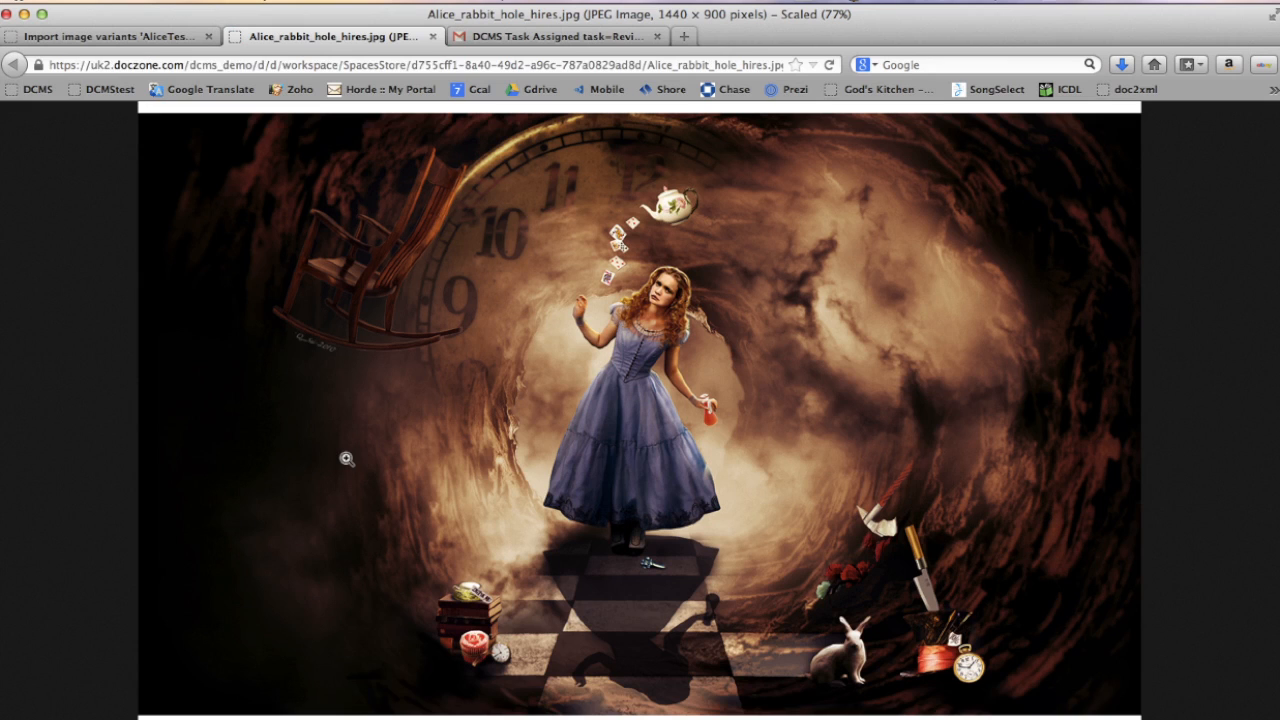
left_click(432, 36)
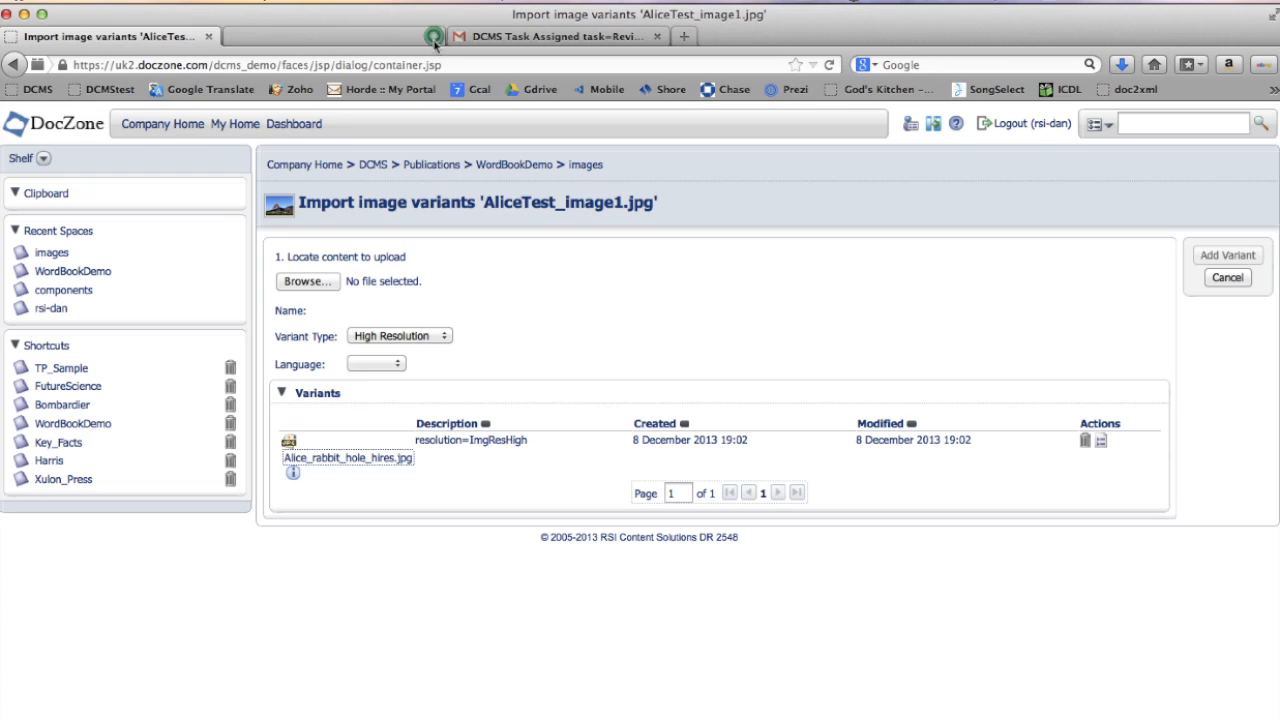
- Import Alice_rabbit_anime.jpg as a Low Resolution variant with language ja-jp and preview it
left_click(305, 282)
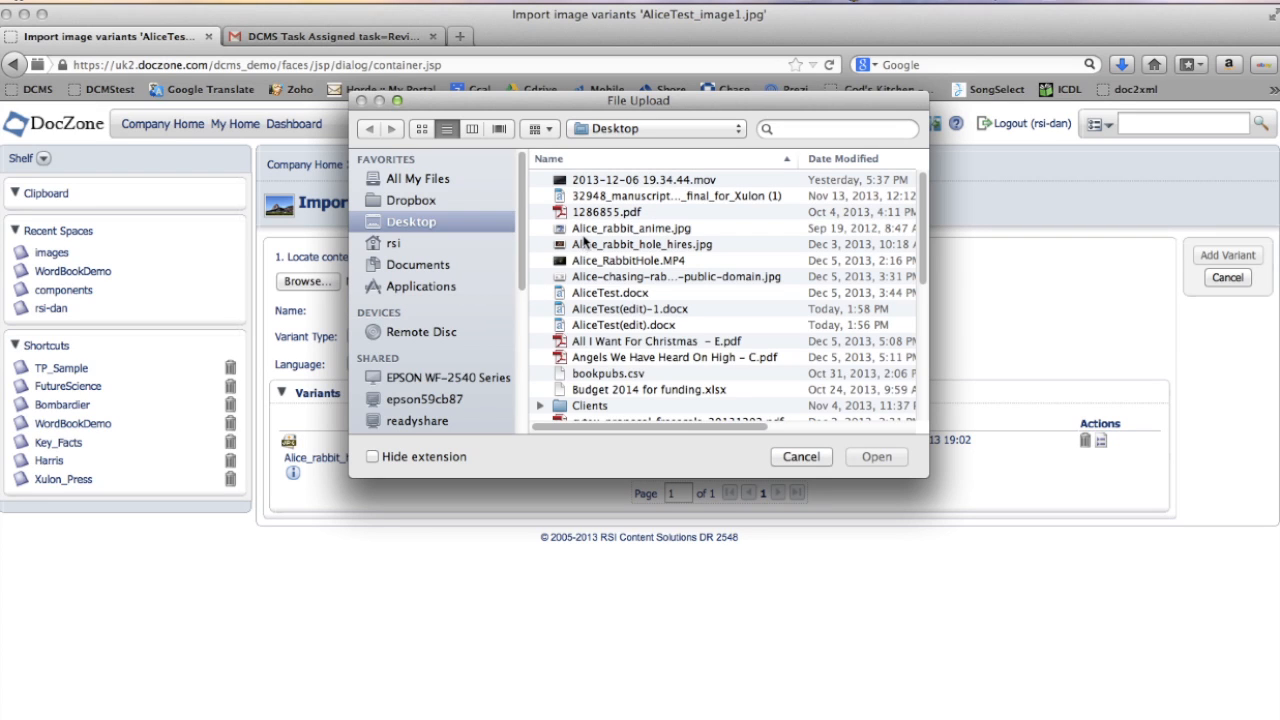
left_click(585, 230)
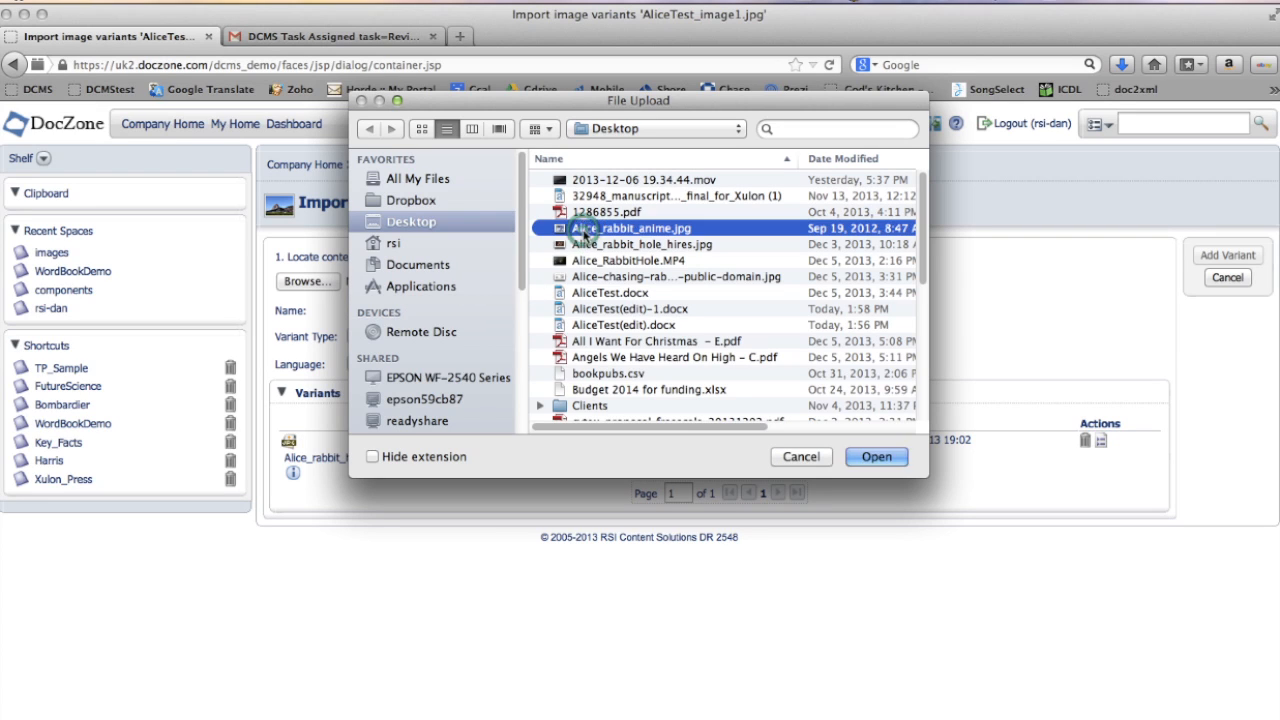
left_click(876, 457)
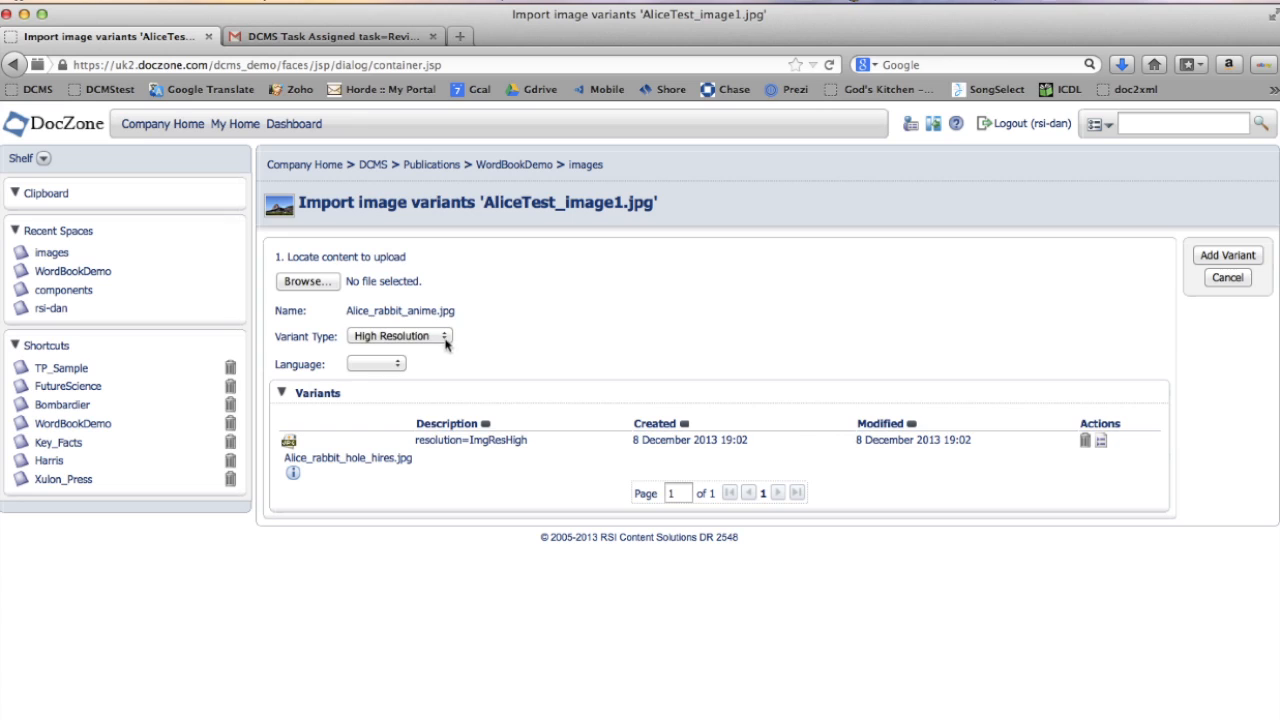
left_click(448, 345)
left_click(423, 367)
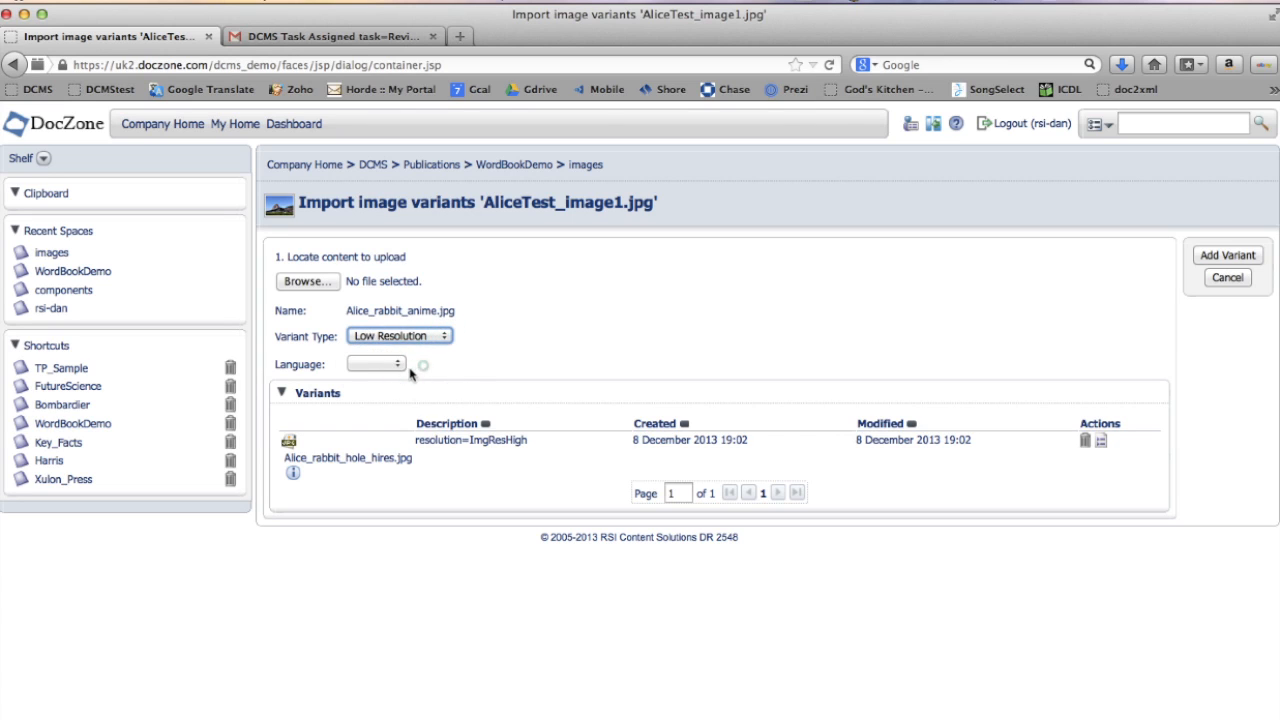
left_click(396, 364)
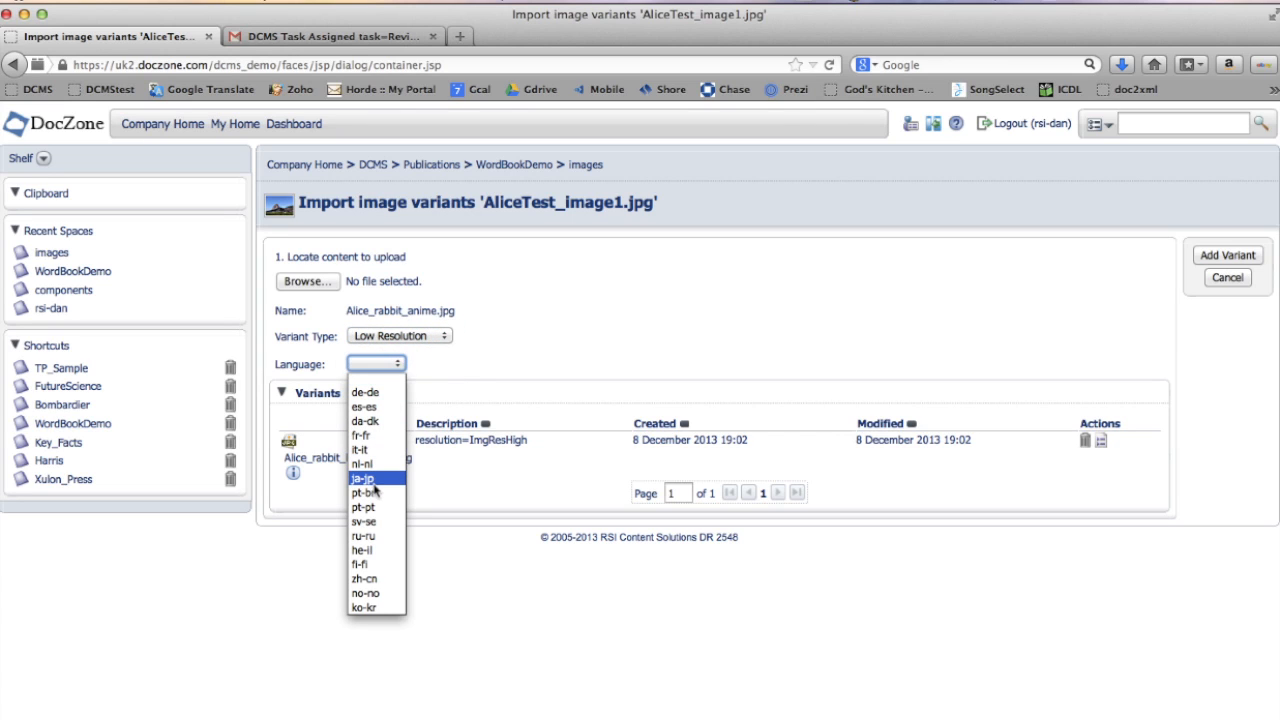
left_click(370, 484)
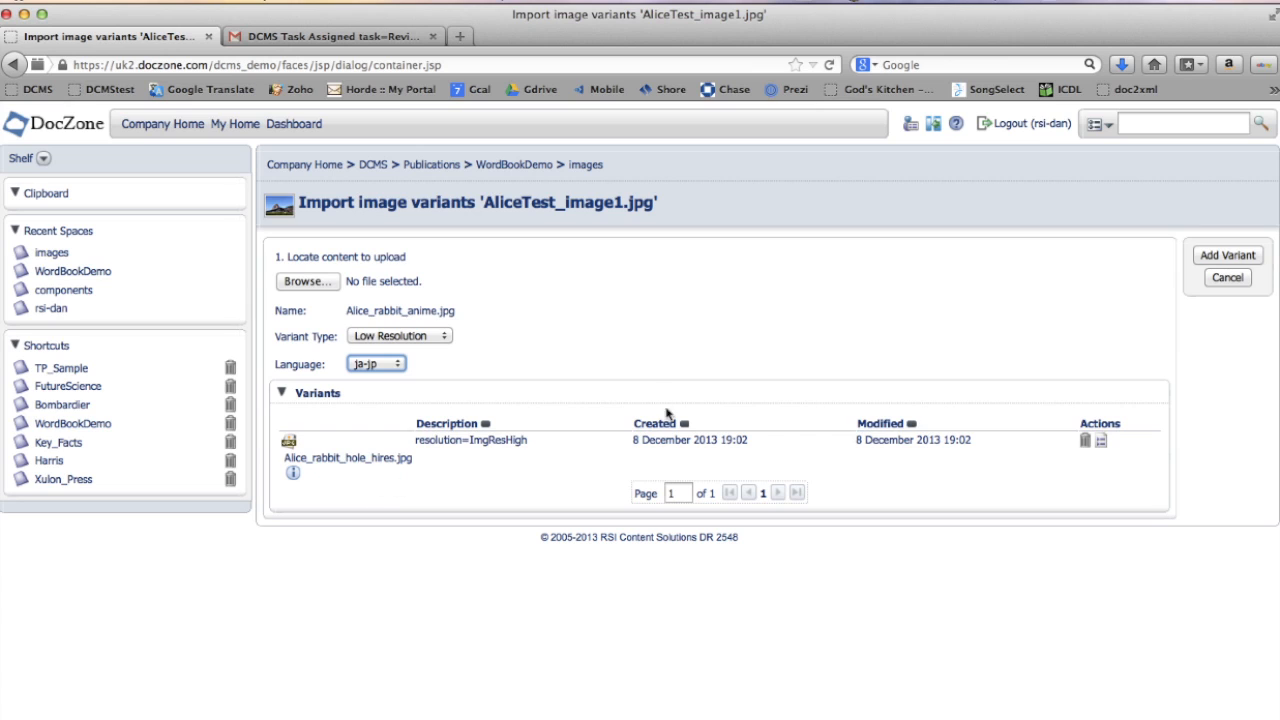
left_click(1228, 256)
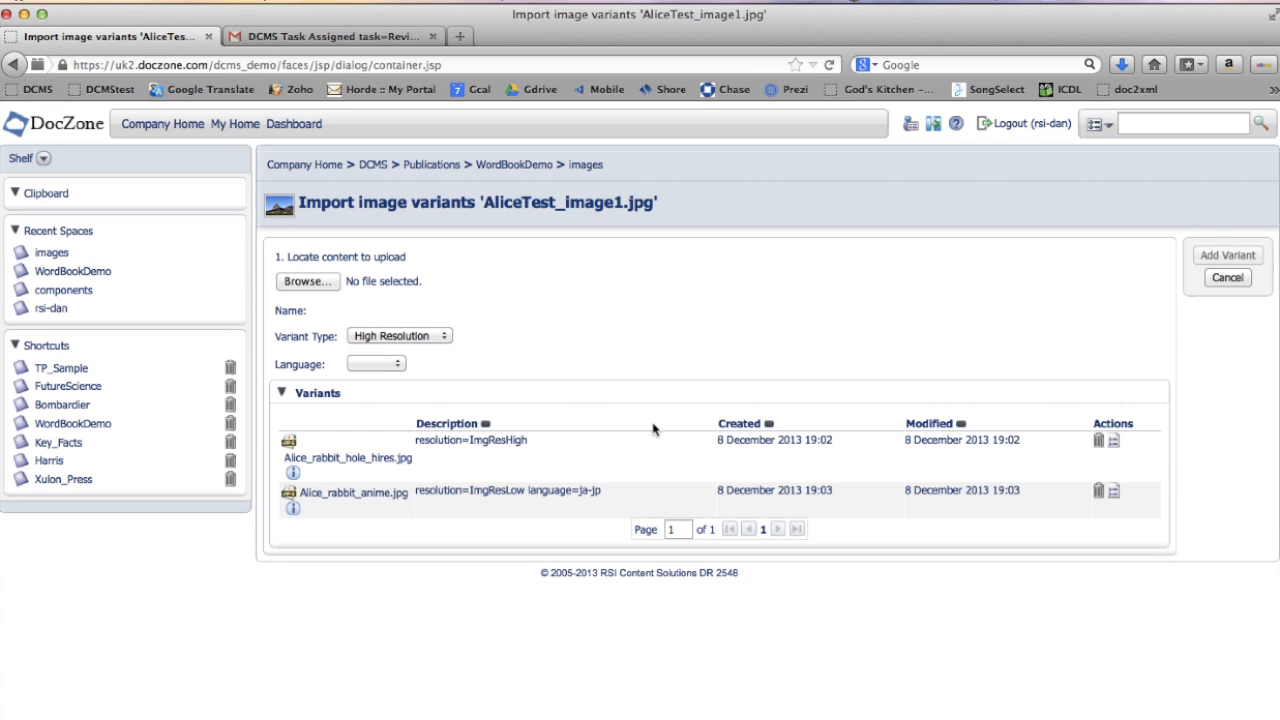
left_click(330, 493)
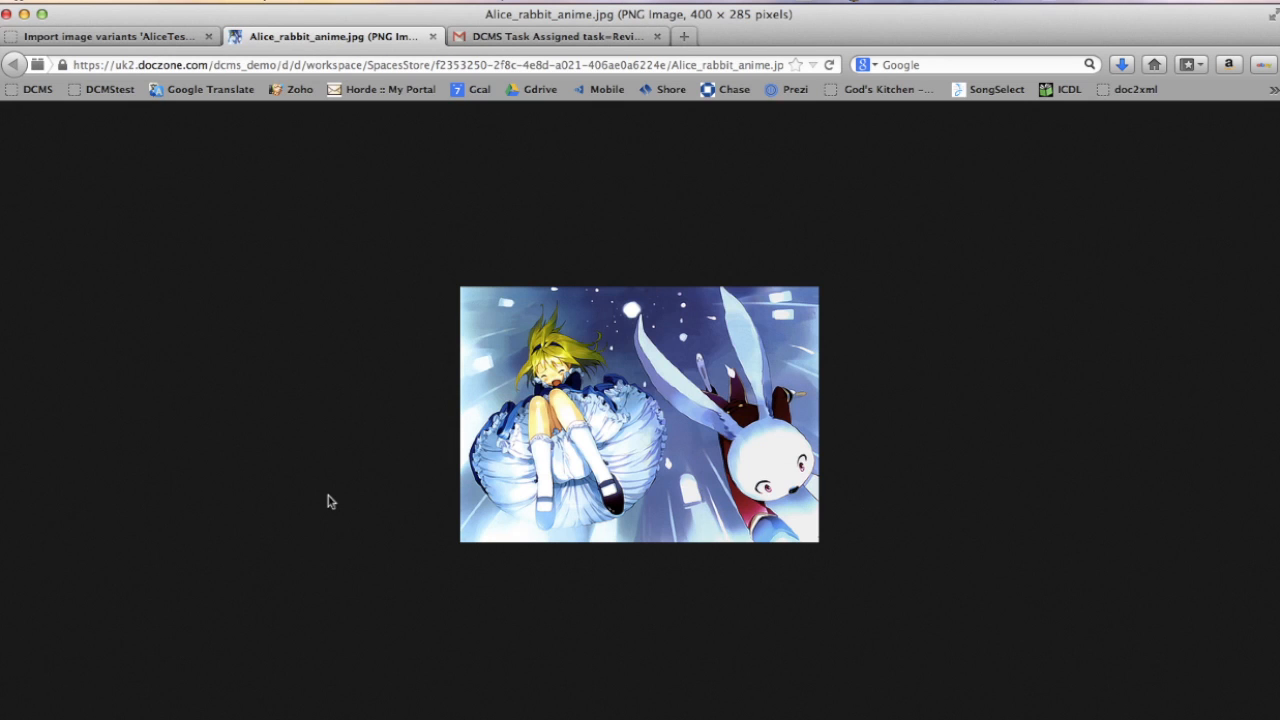
- Upload front_matter01.jpg from the Desktop into the images space with description 'Alice cover art', and preview it
left_click(432, 37)
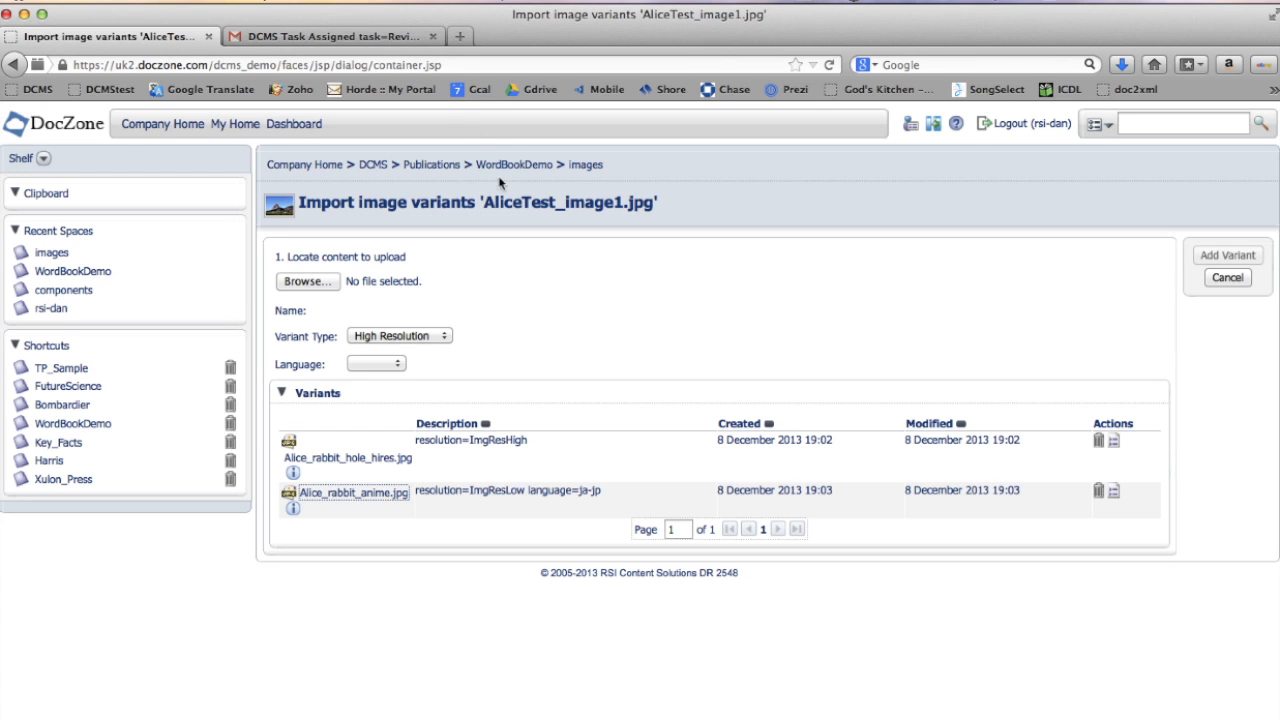
left_click(585, 164)
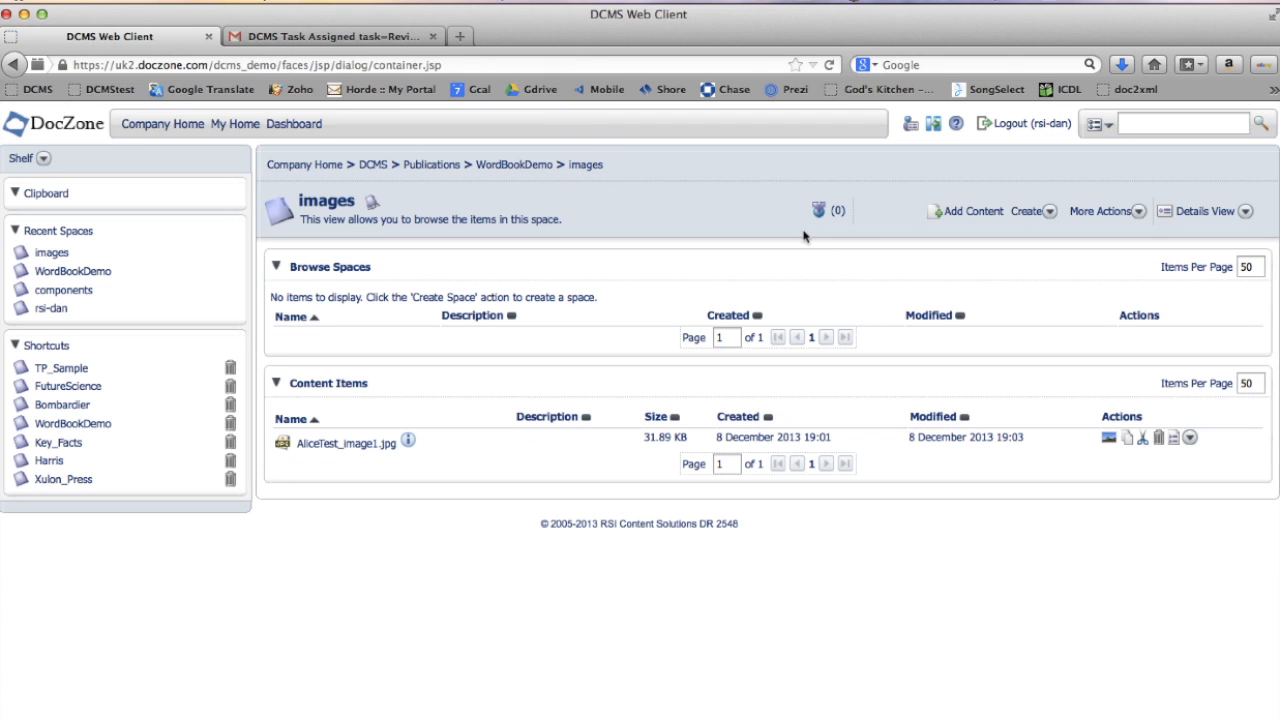
left_click(972, 214)
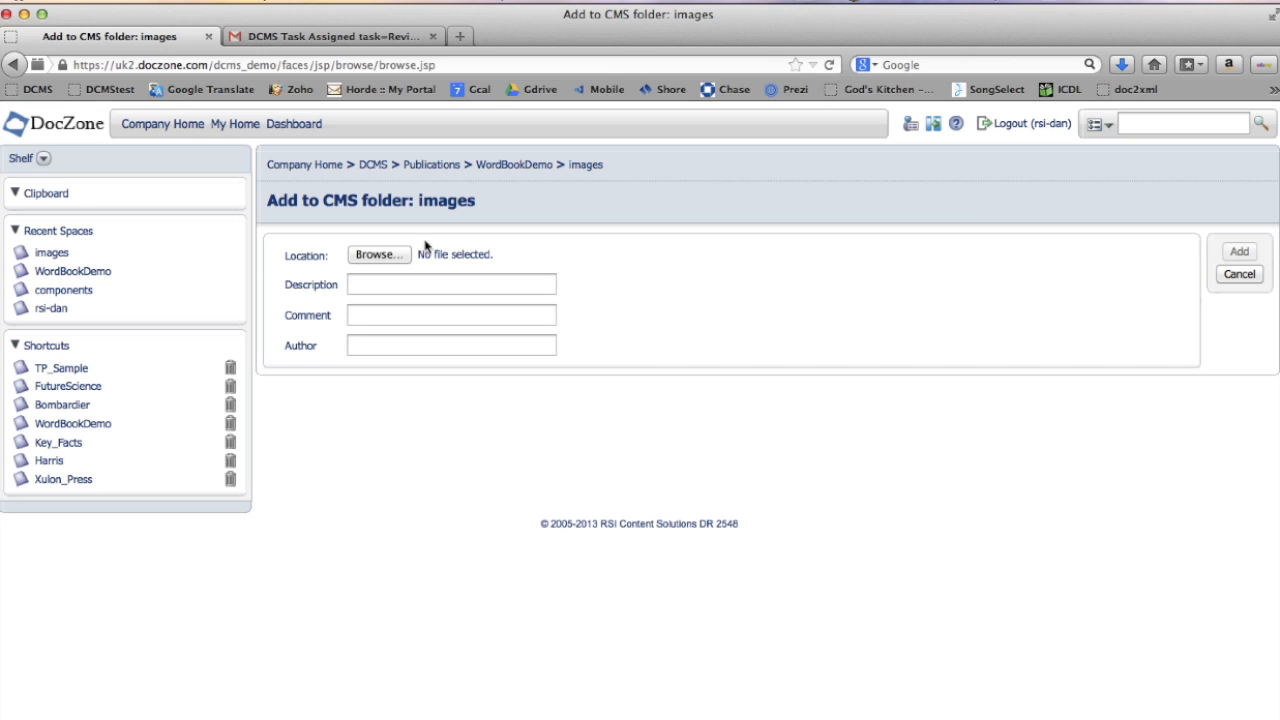
left_click(393, 255)
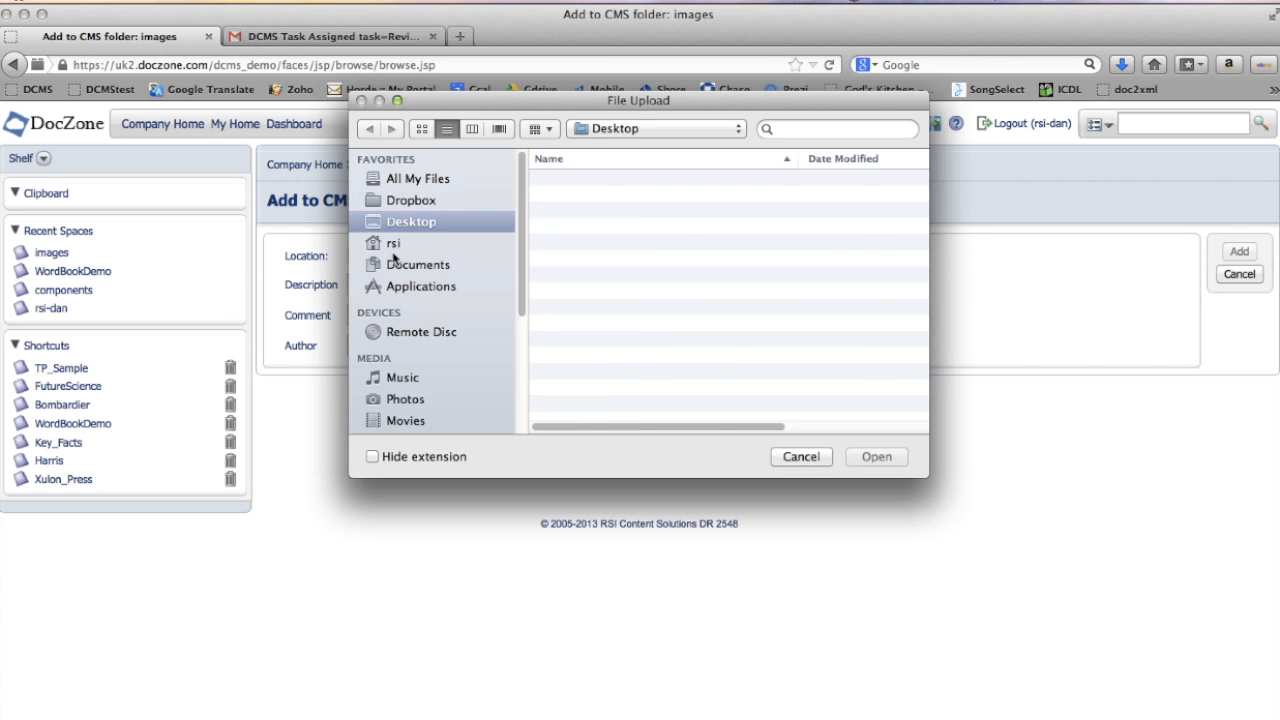
scroll(600, 320, "down", 5)
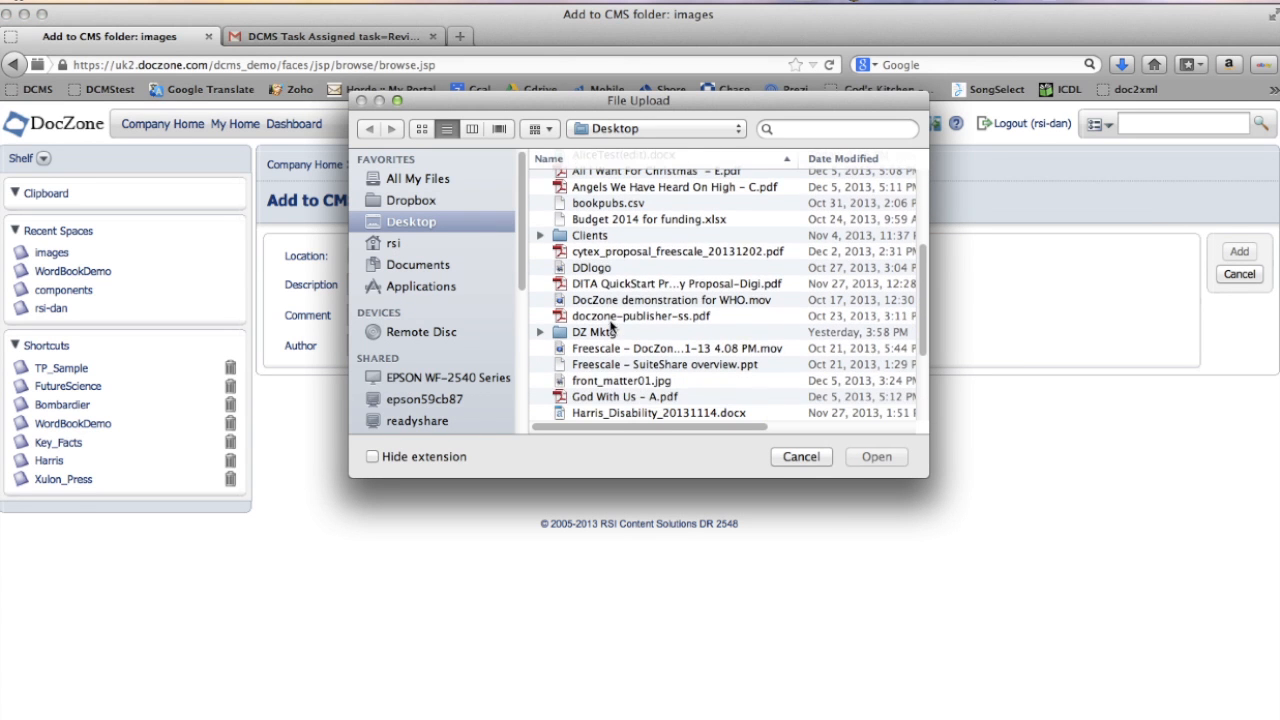
left_click(625, 381)
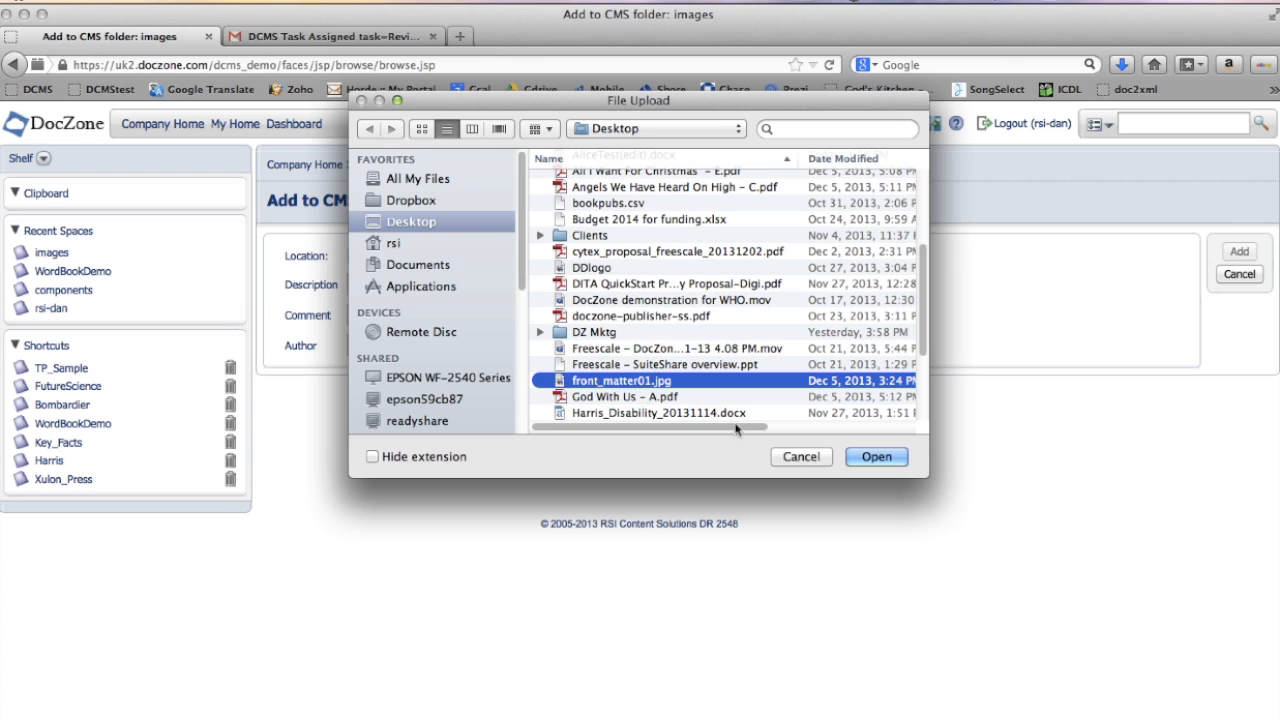
left_click(876, 457)
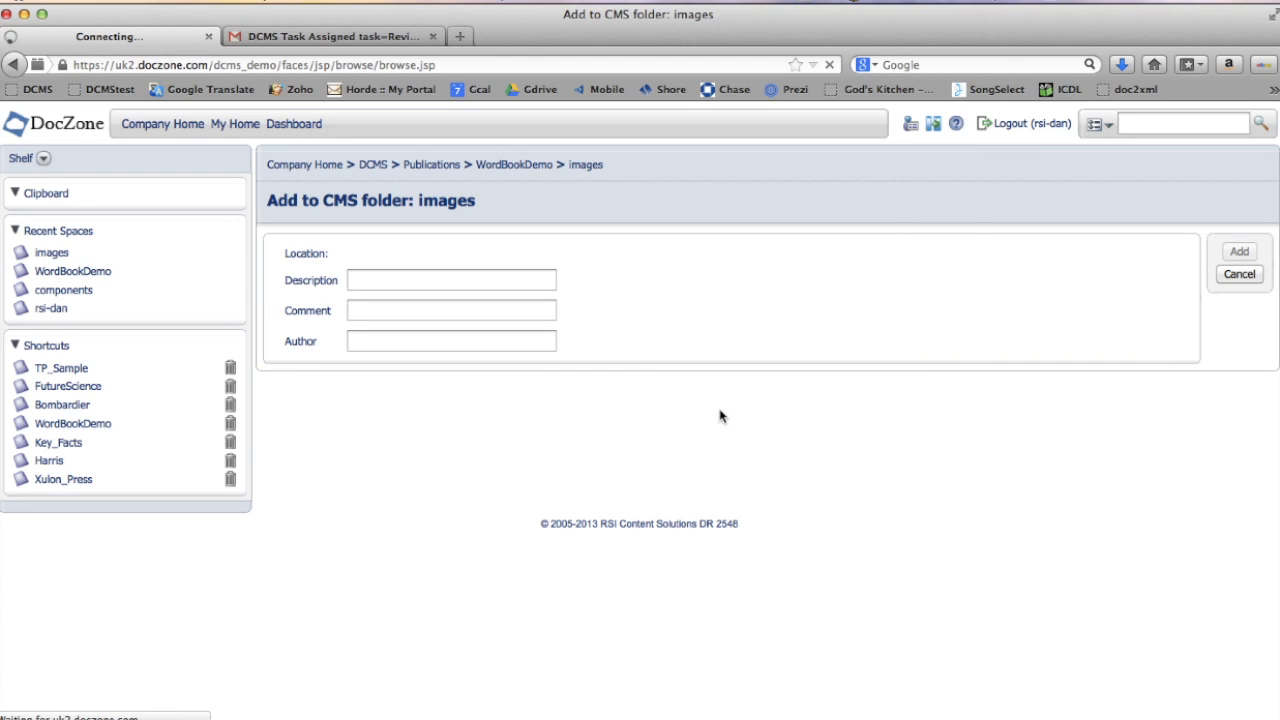
left_click(419, 281)
type("Alice")
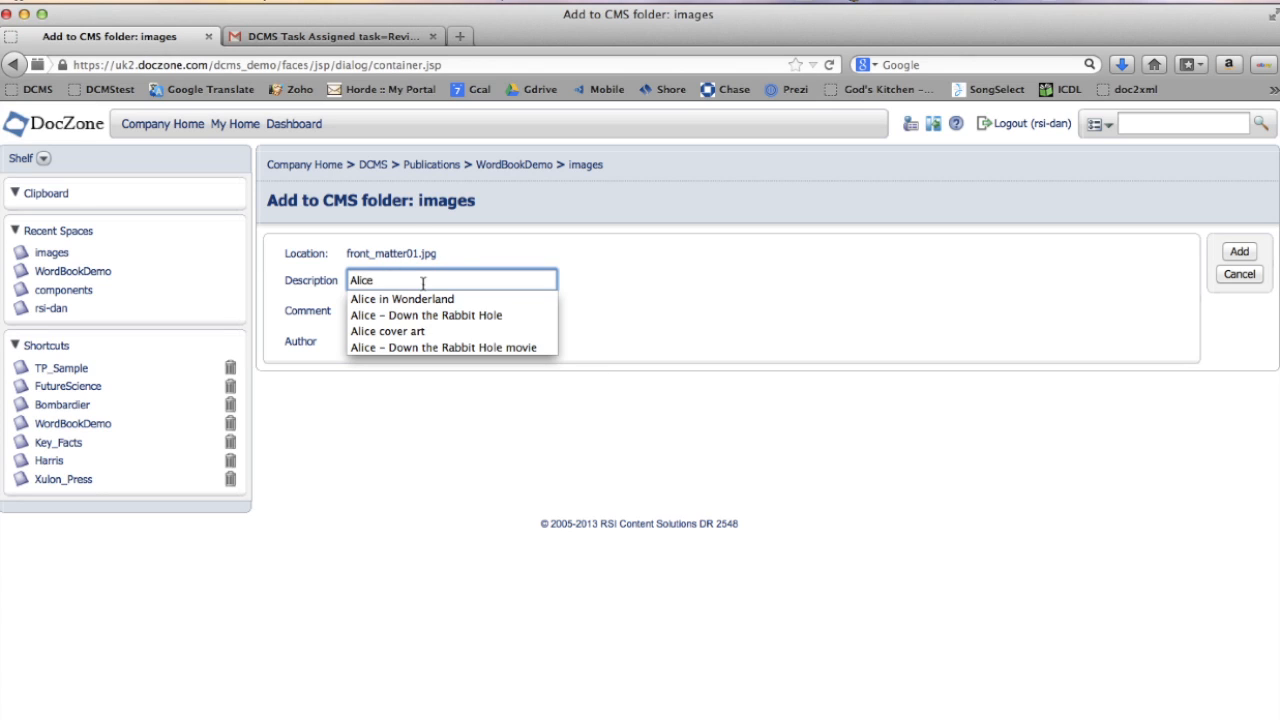
left_click(393, 331)
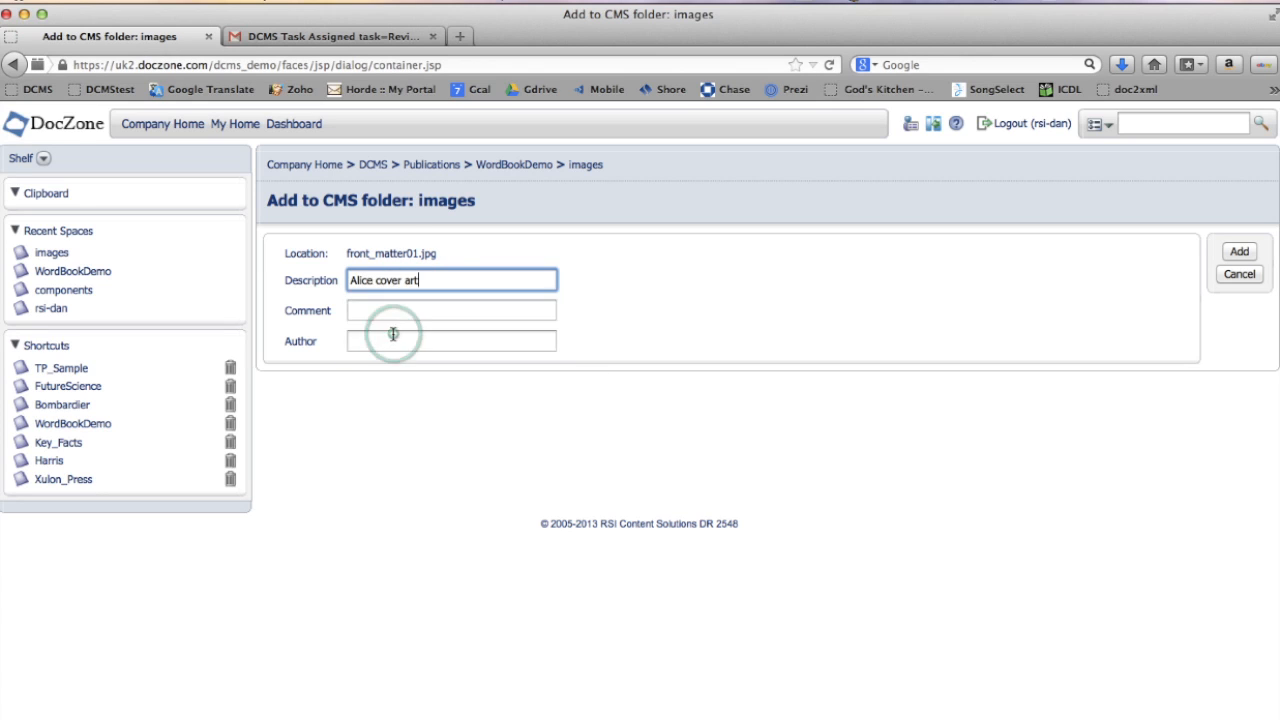
left_click(1246, 253)
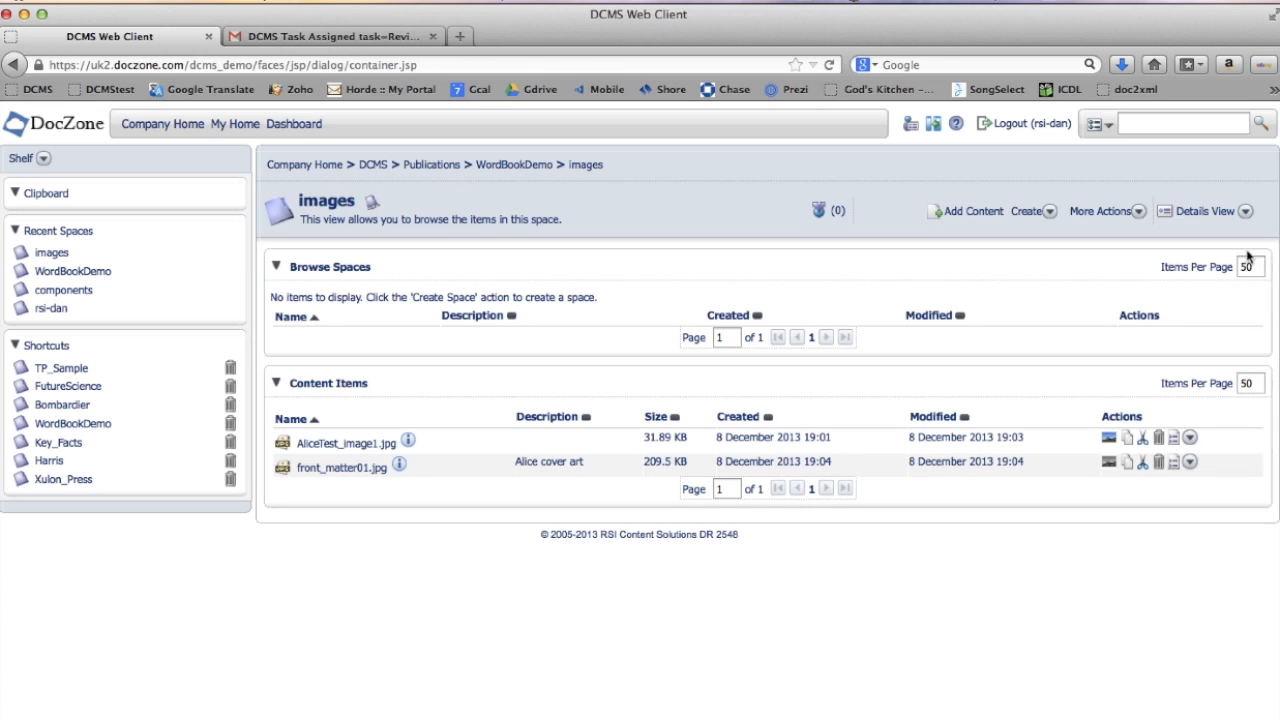
left_click(360, 469)
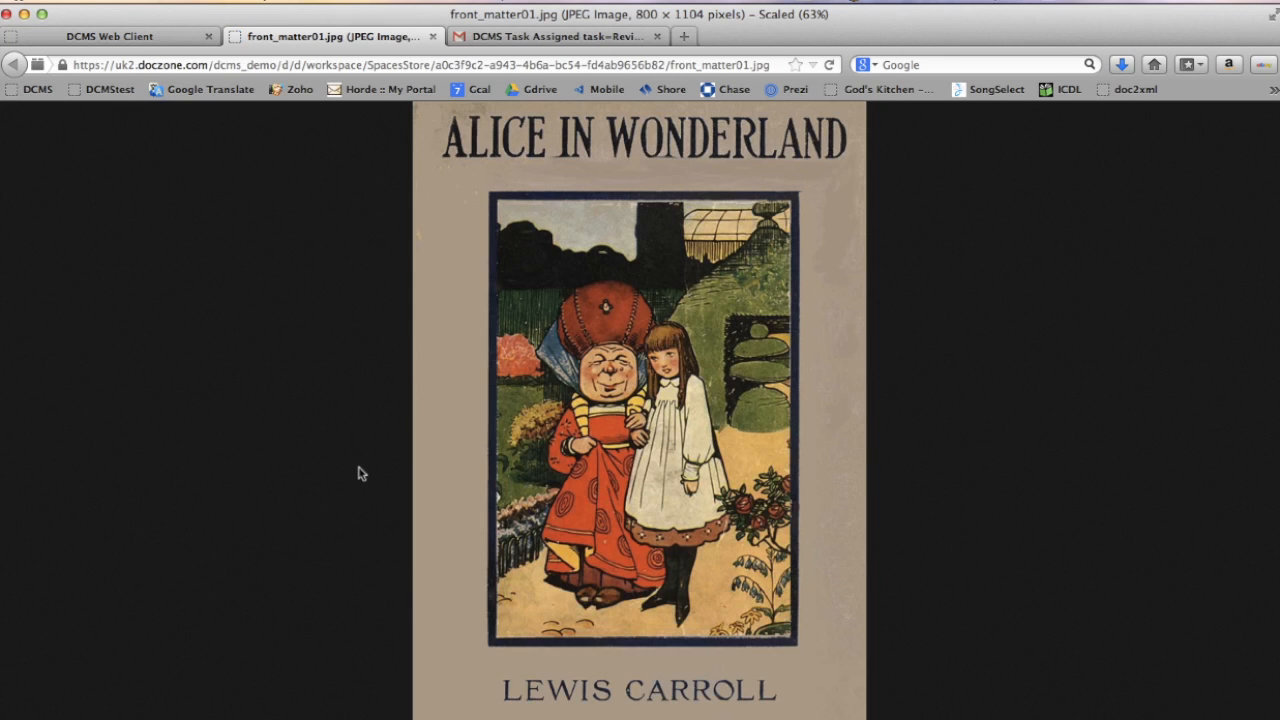
left_click(432, 36)
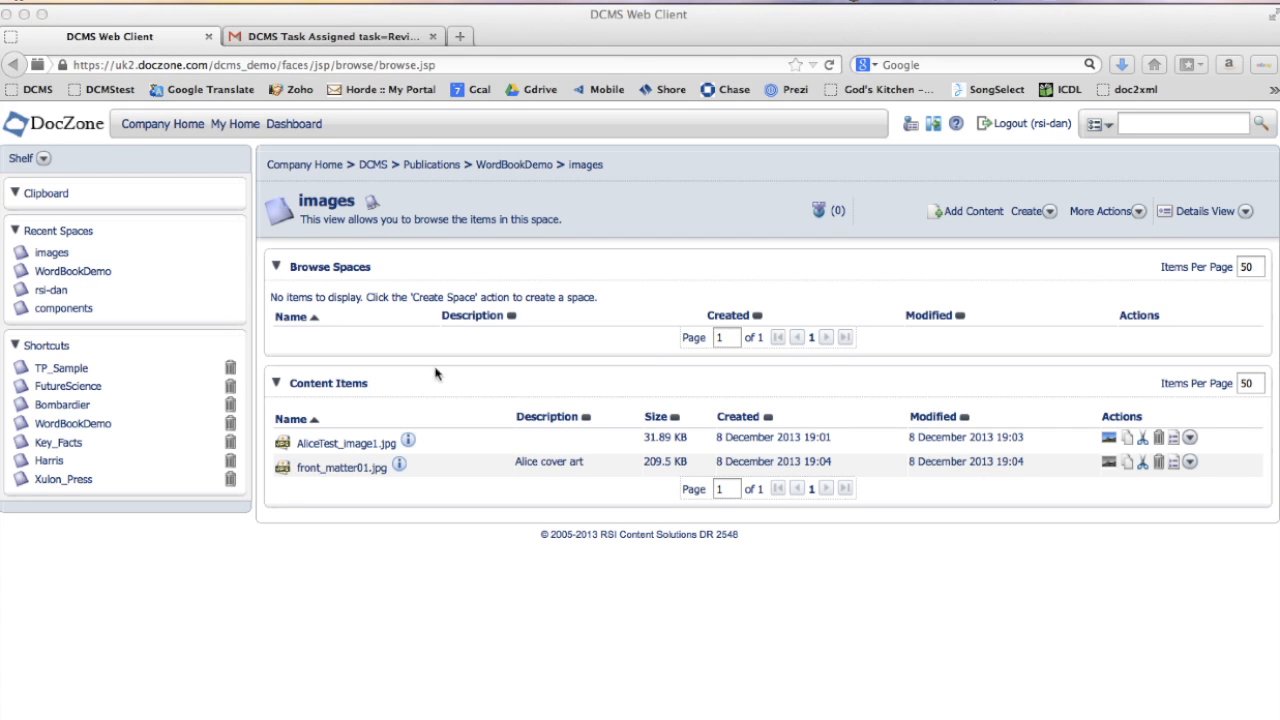
- Copy Cover.xml from the rsi-dan space and paste it into the WordBookDemo space
left_click(55, 296)
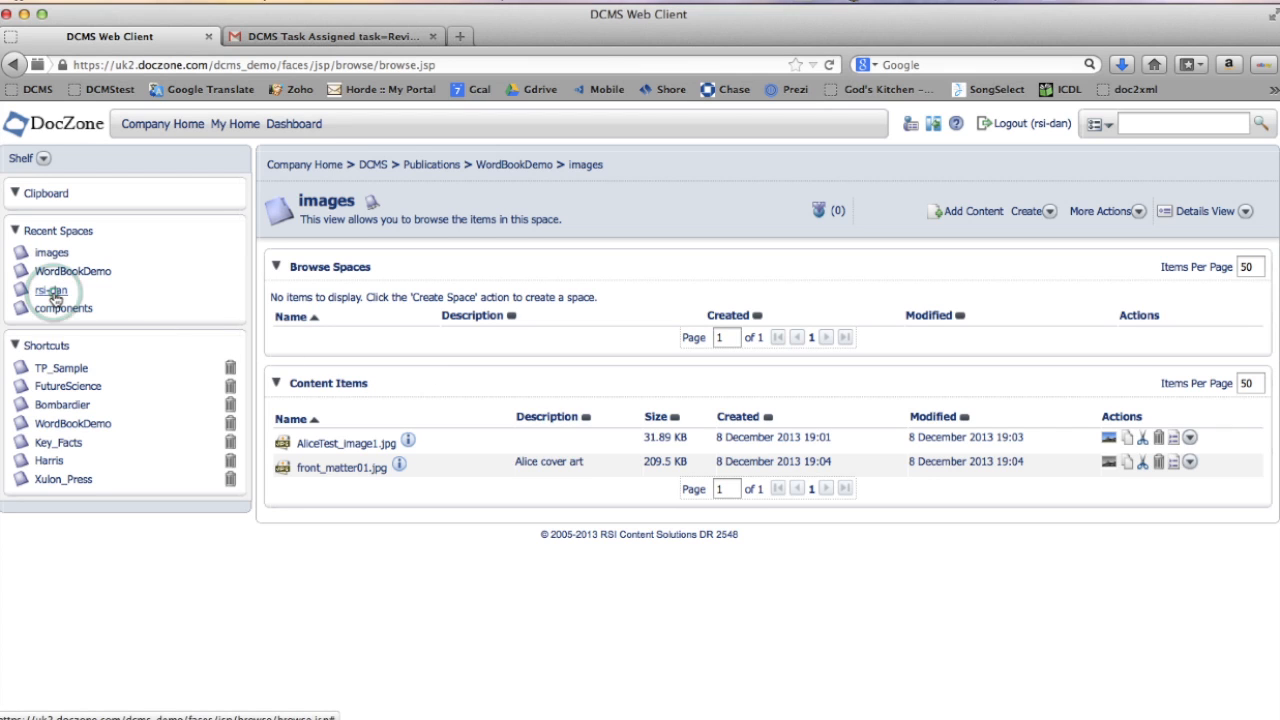
left_click(55, 292)
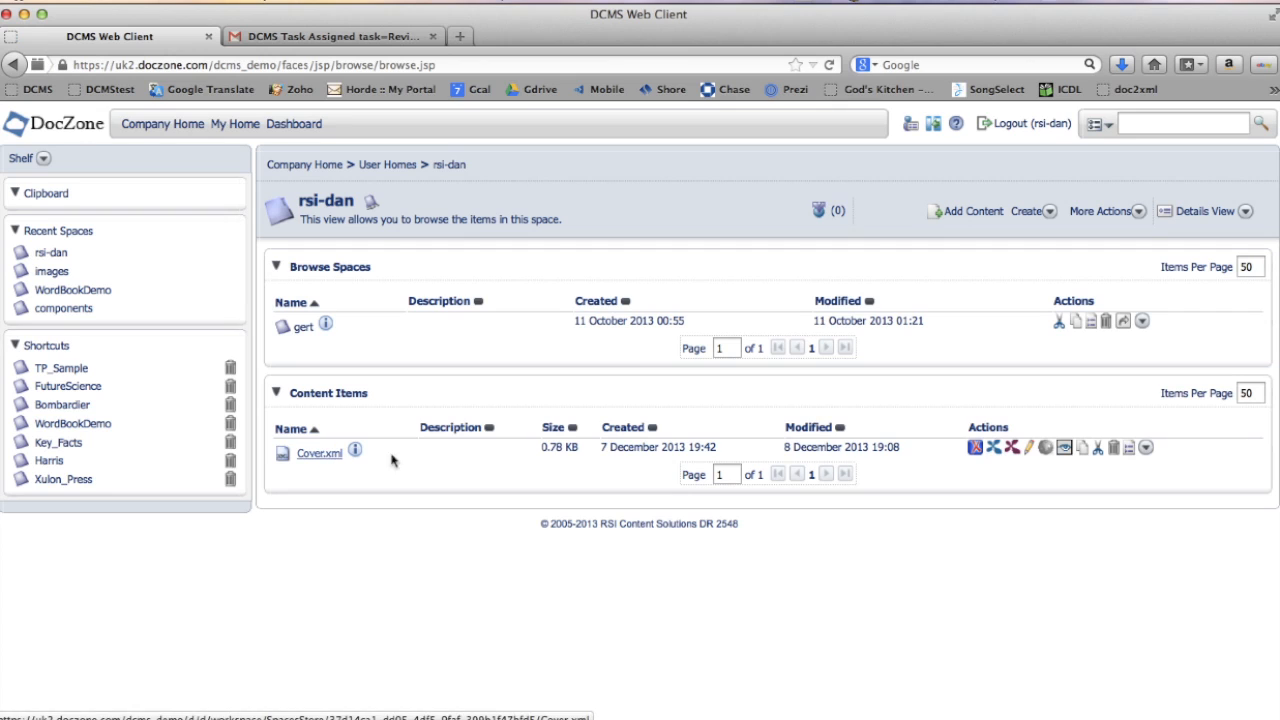
left_click(1083, 449)
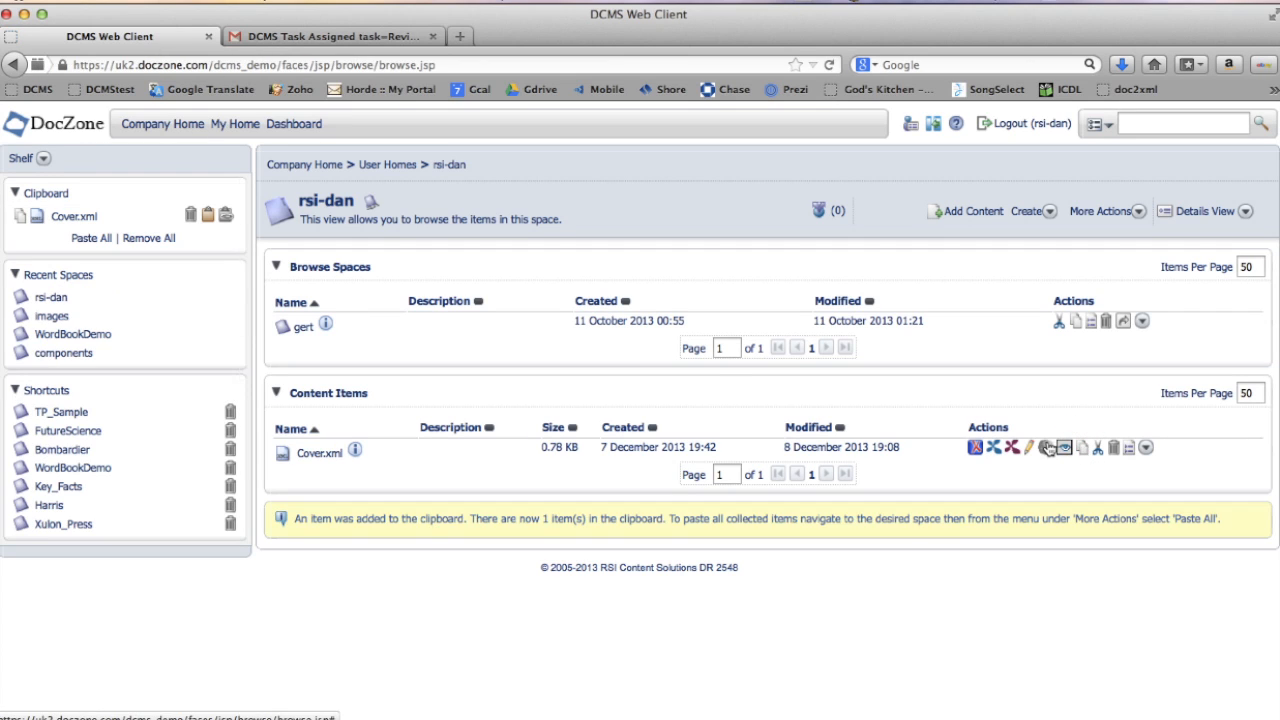
left_click(97, 336)
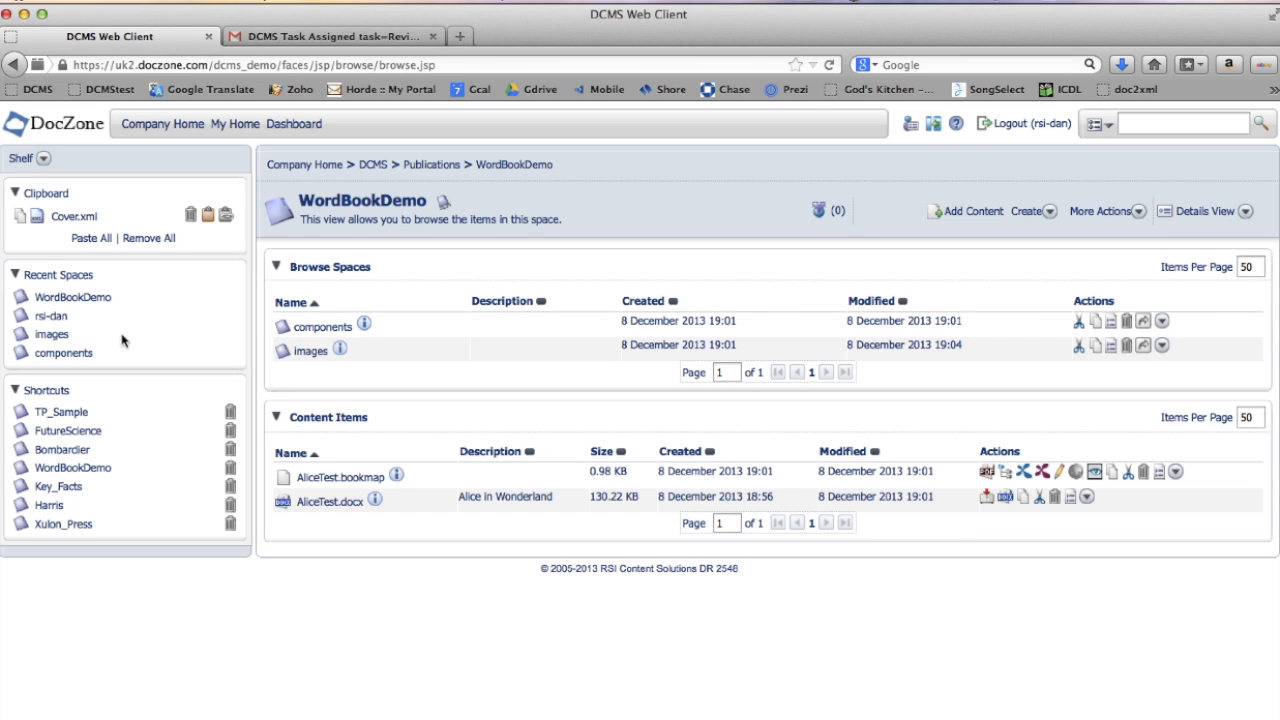
left_click(89, 240)
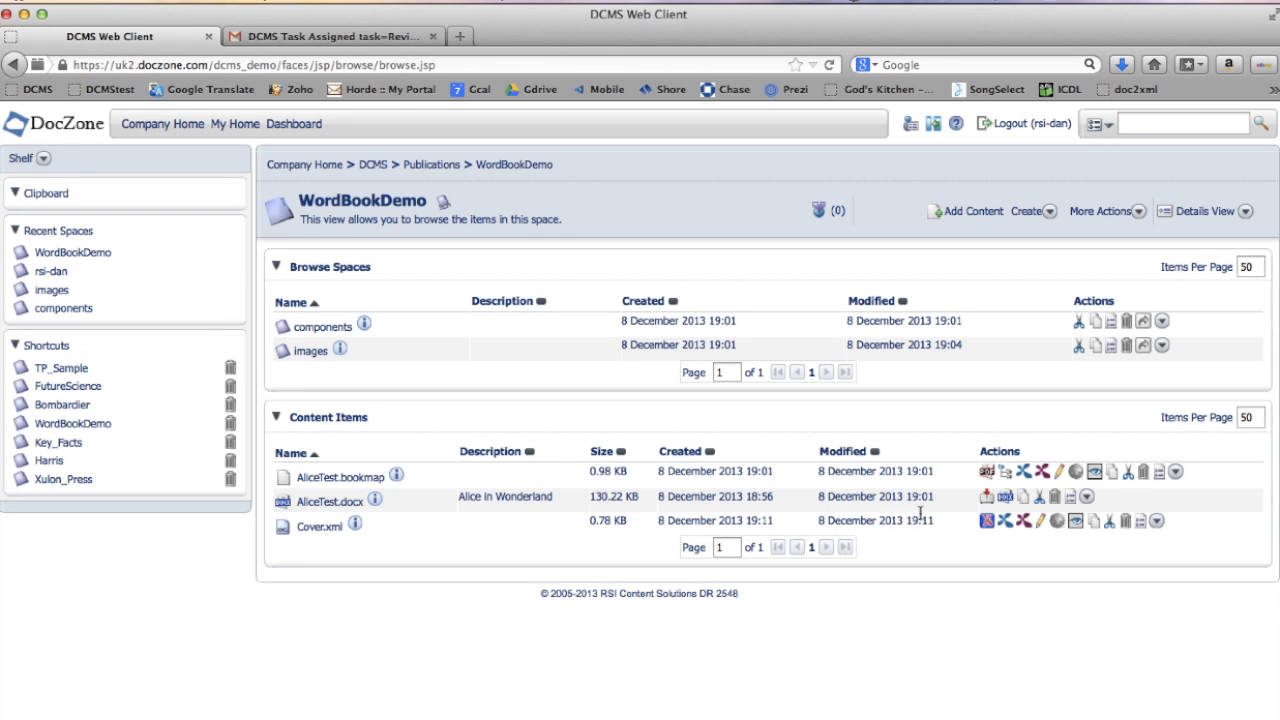
- Edit Cover.xml in the Oxygen editor and insert front_matter01.jpg from the images space into the book_title region
left_click(987, 526)
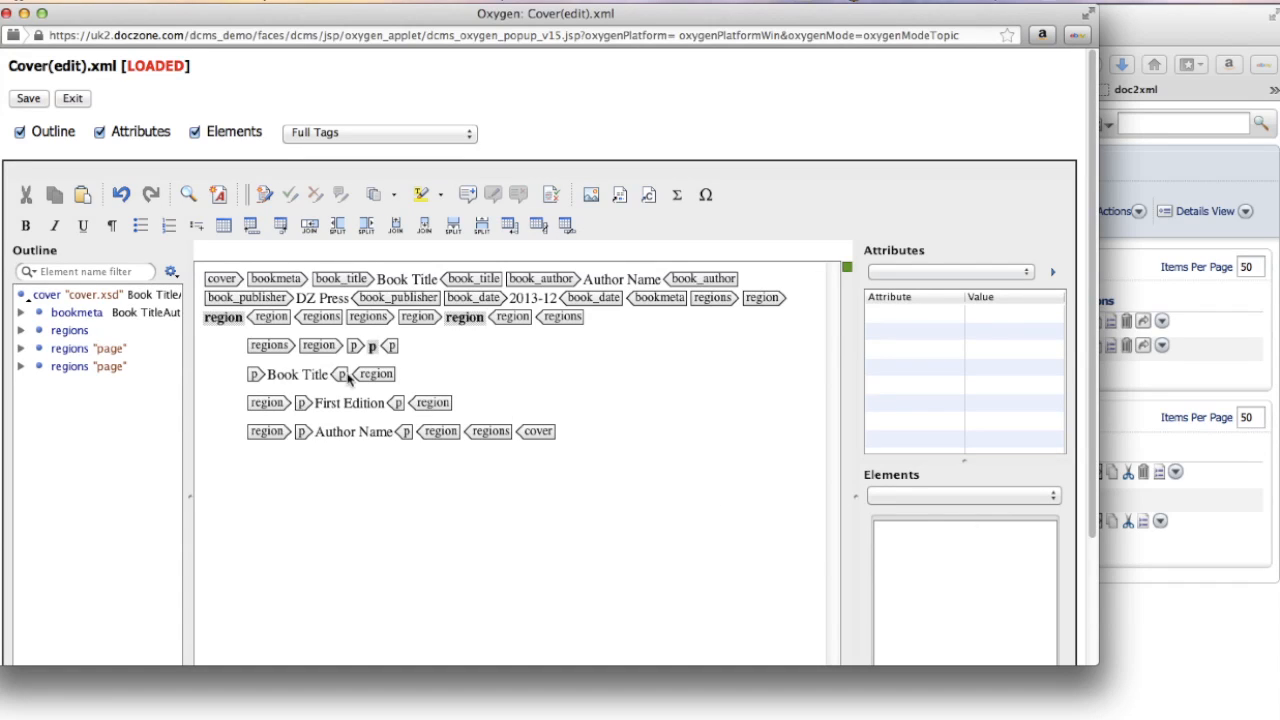
left_click(203, 362)
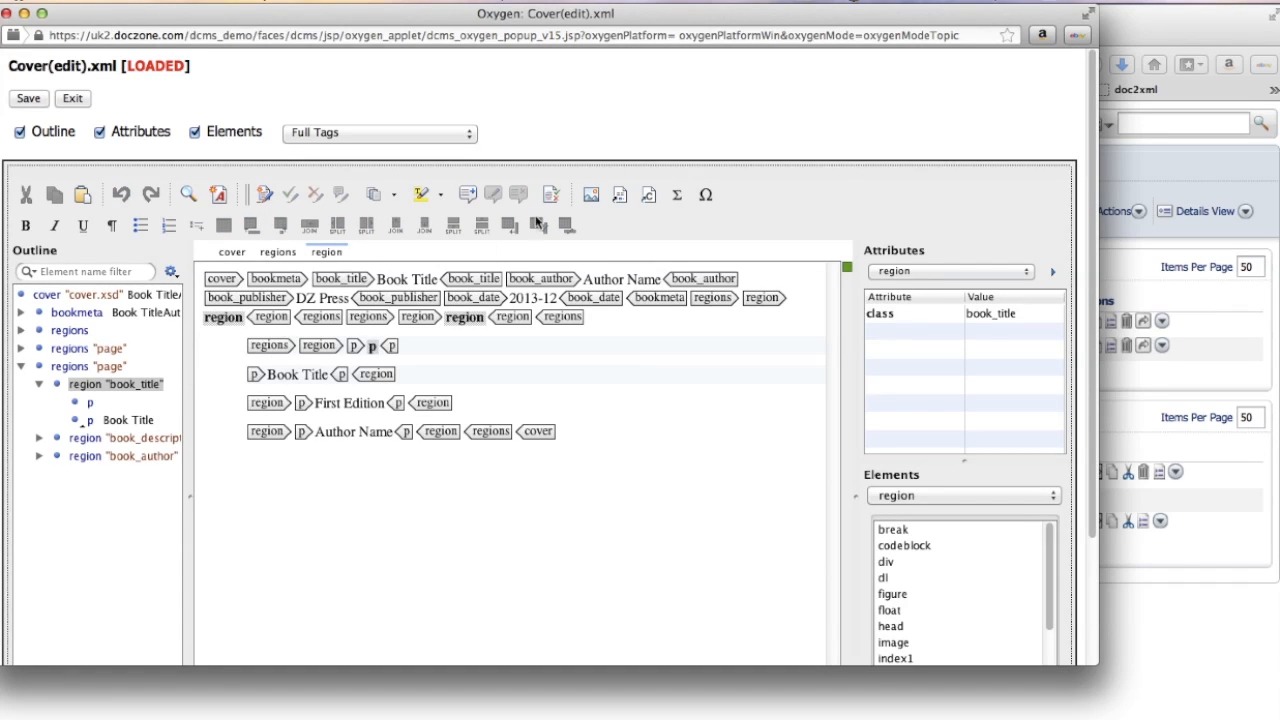
left_click(591, 195)
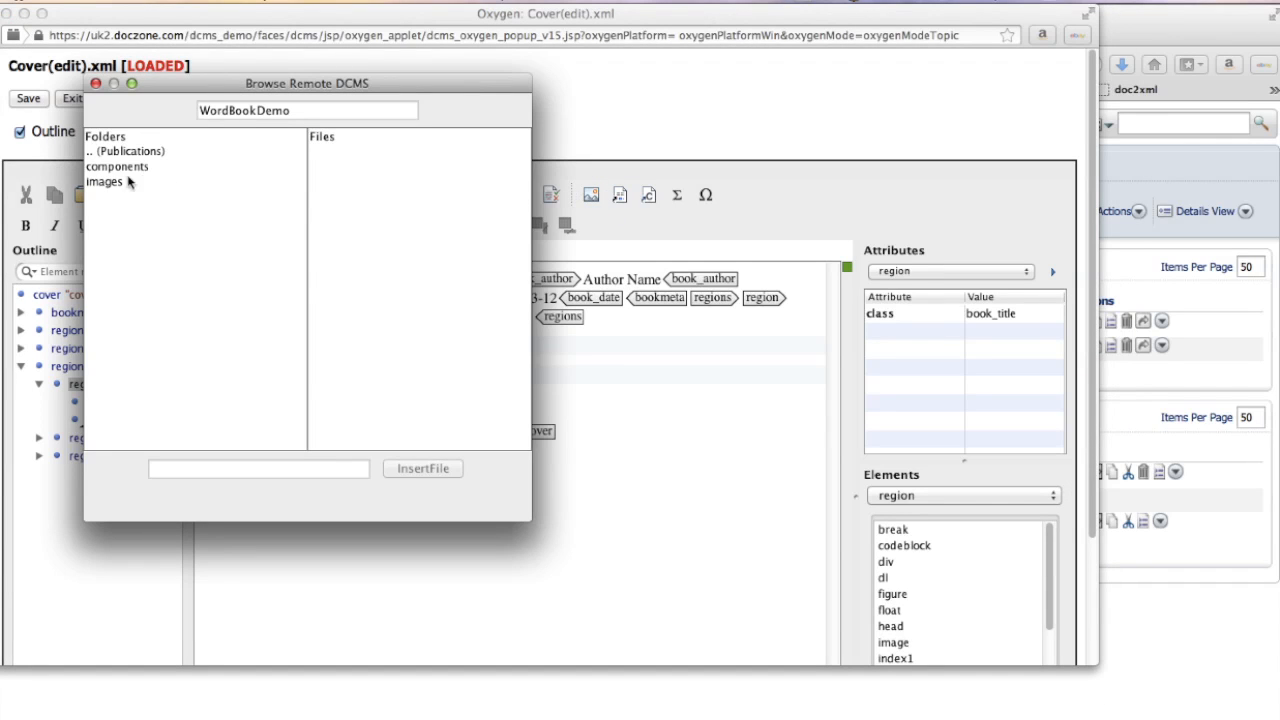
double_click(105, 182)
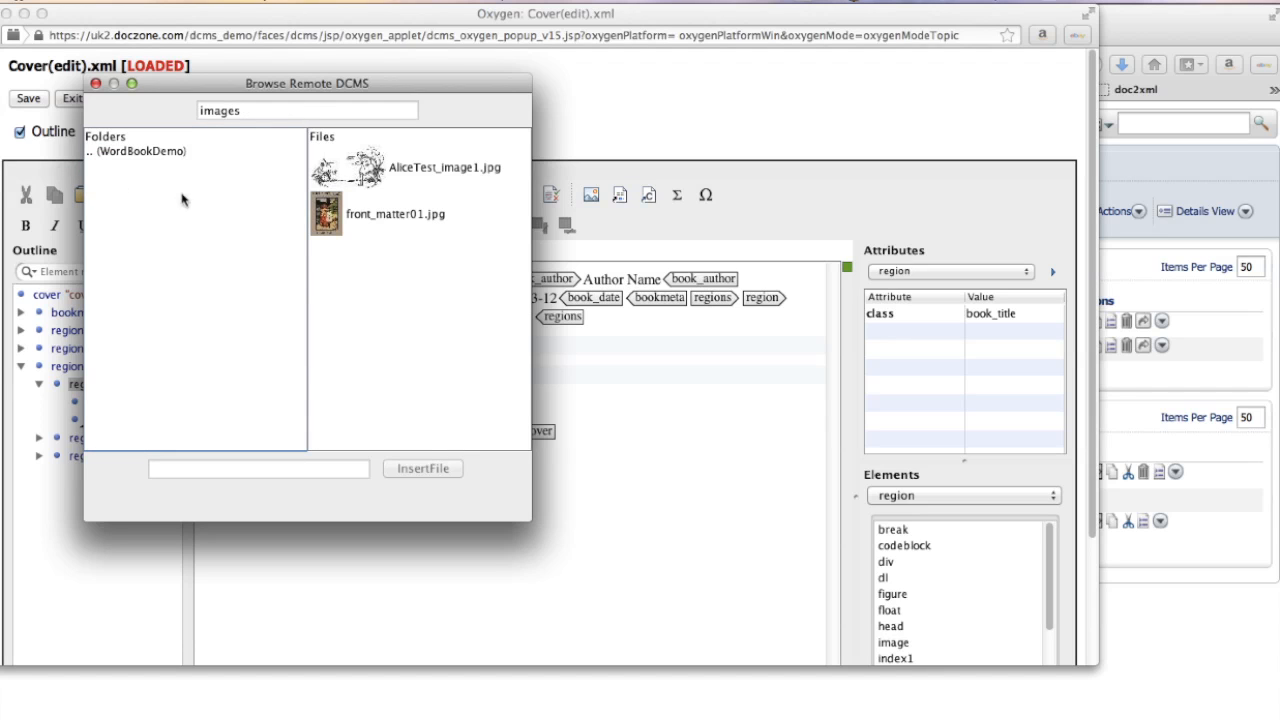
left_click(320, 214)
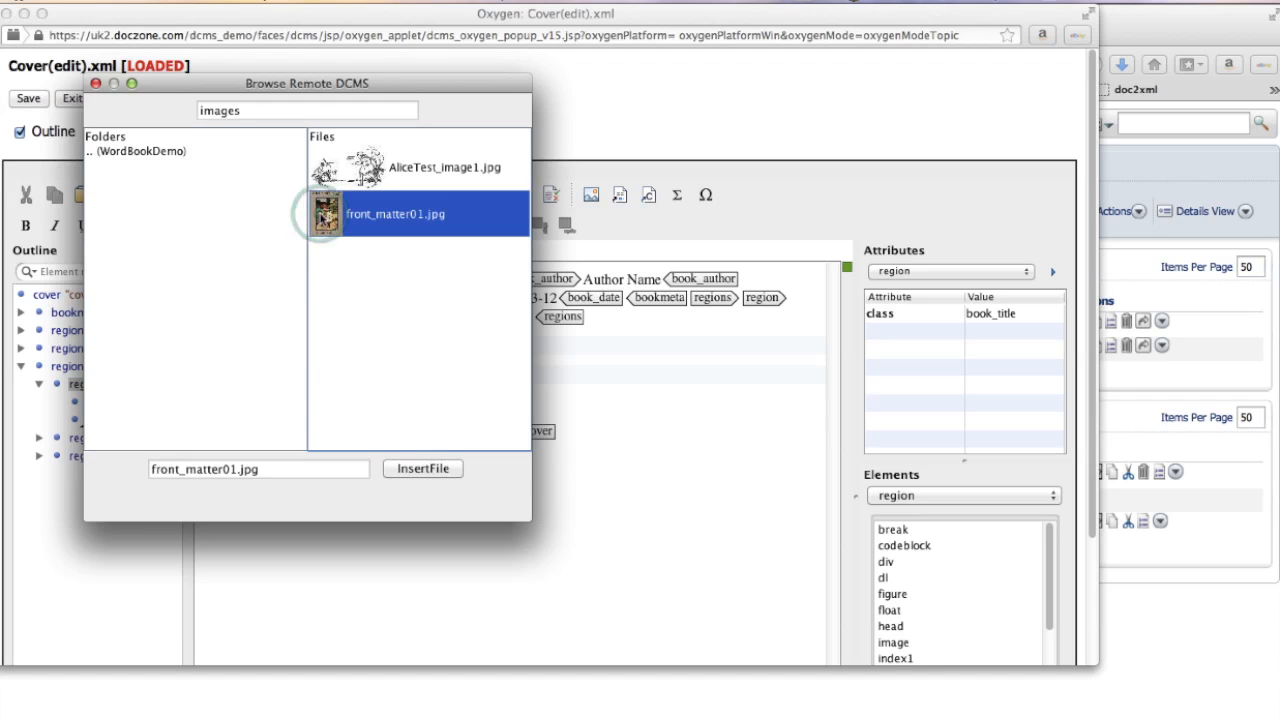
left_click(423, 469)
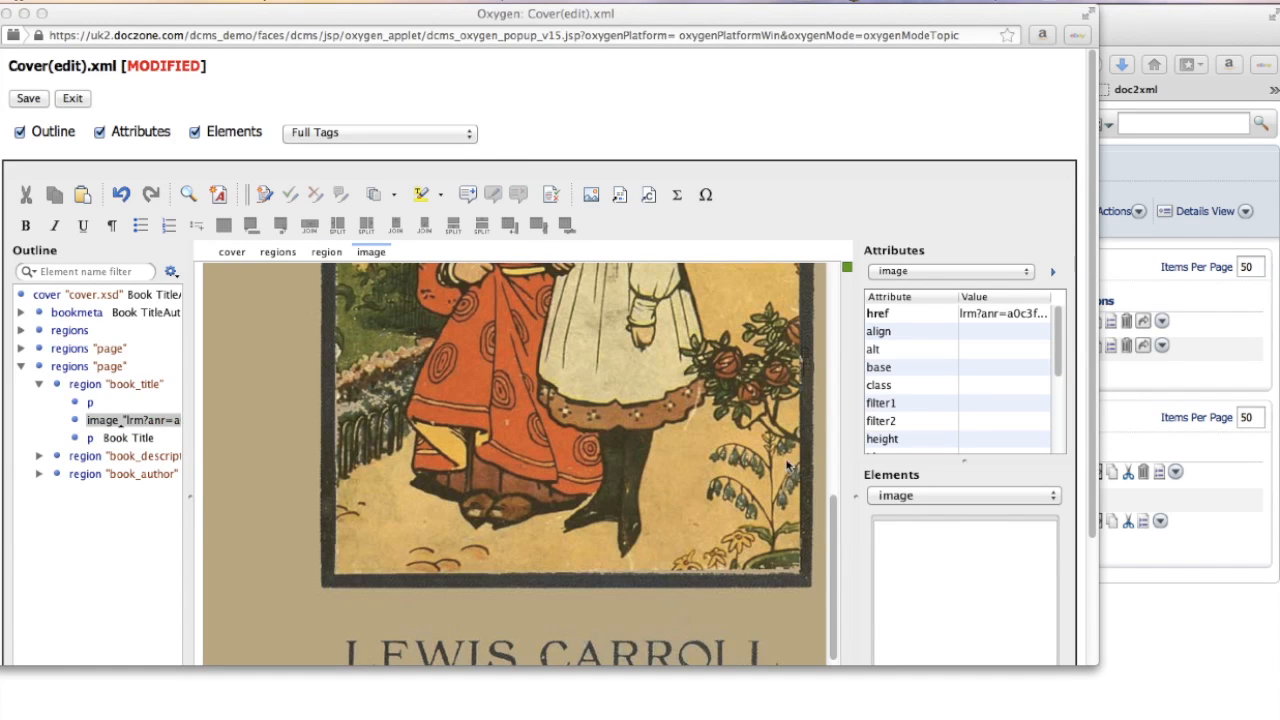
- Replace the cover's title text with 'Alice in Wonderland' and the author name with 'Lewis Carroll'
scroll(765, 470, "down", 5)
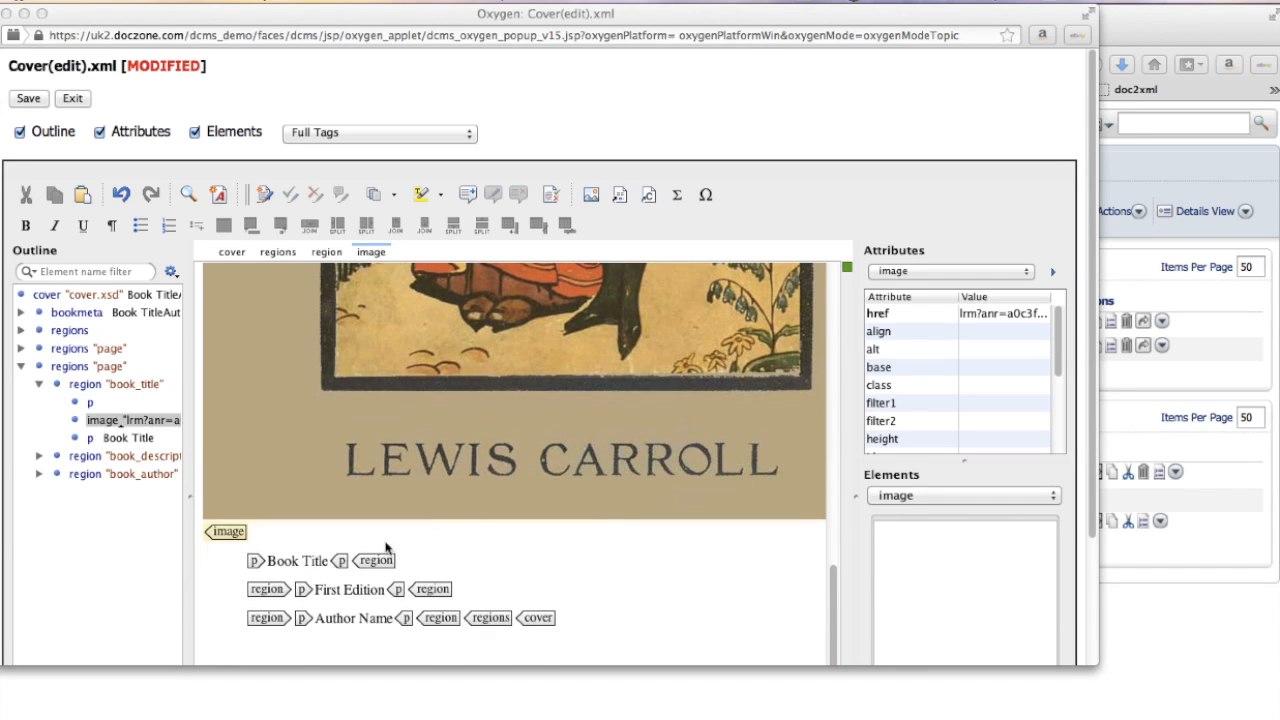
left_click(271, 564)
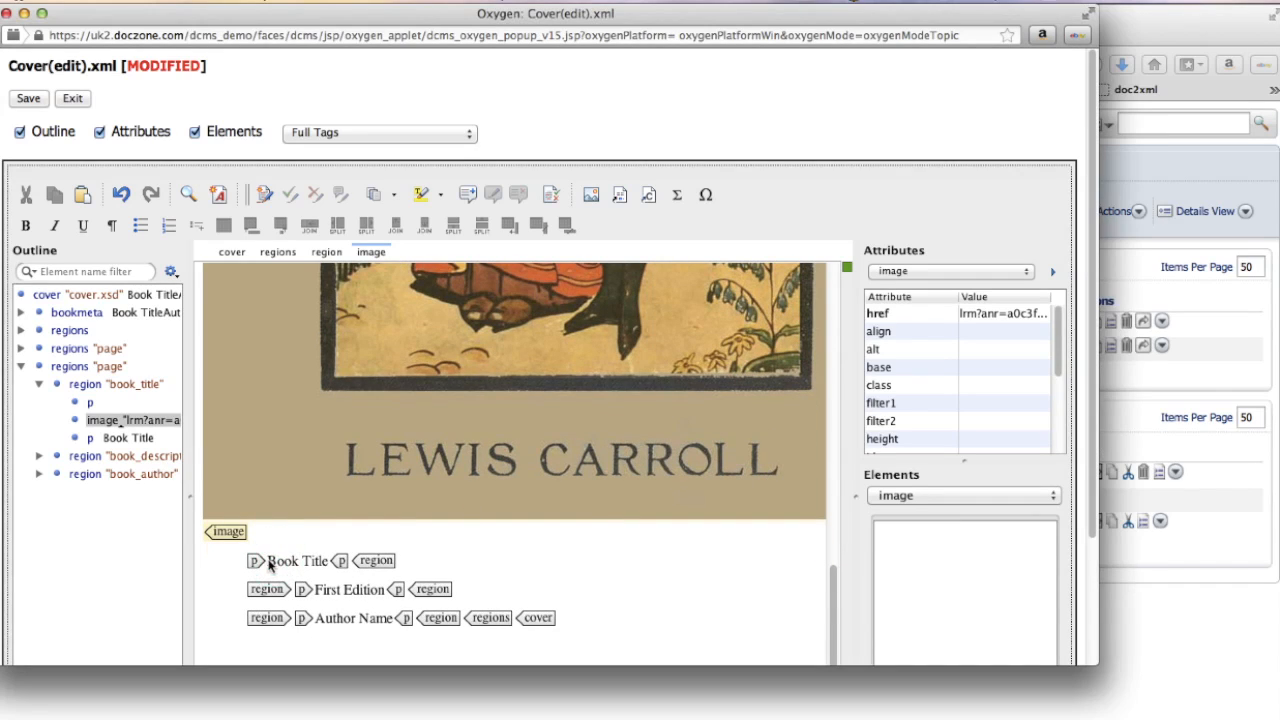
left_click_drag(269, 564, 331, 567)
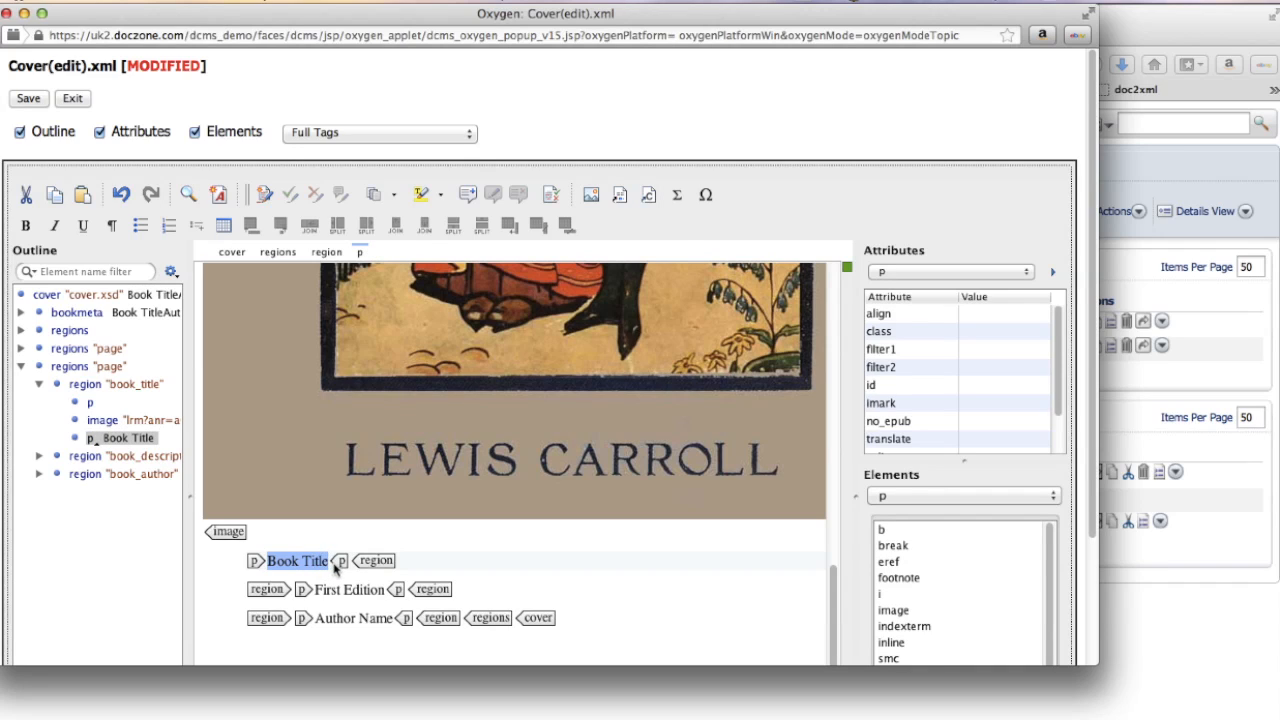
type("Alice in Wornderland")
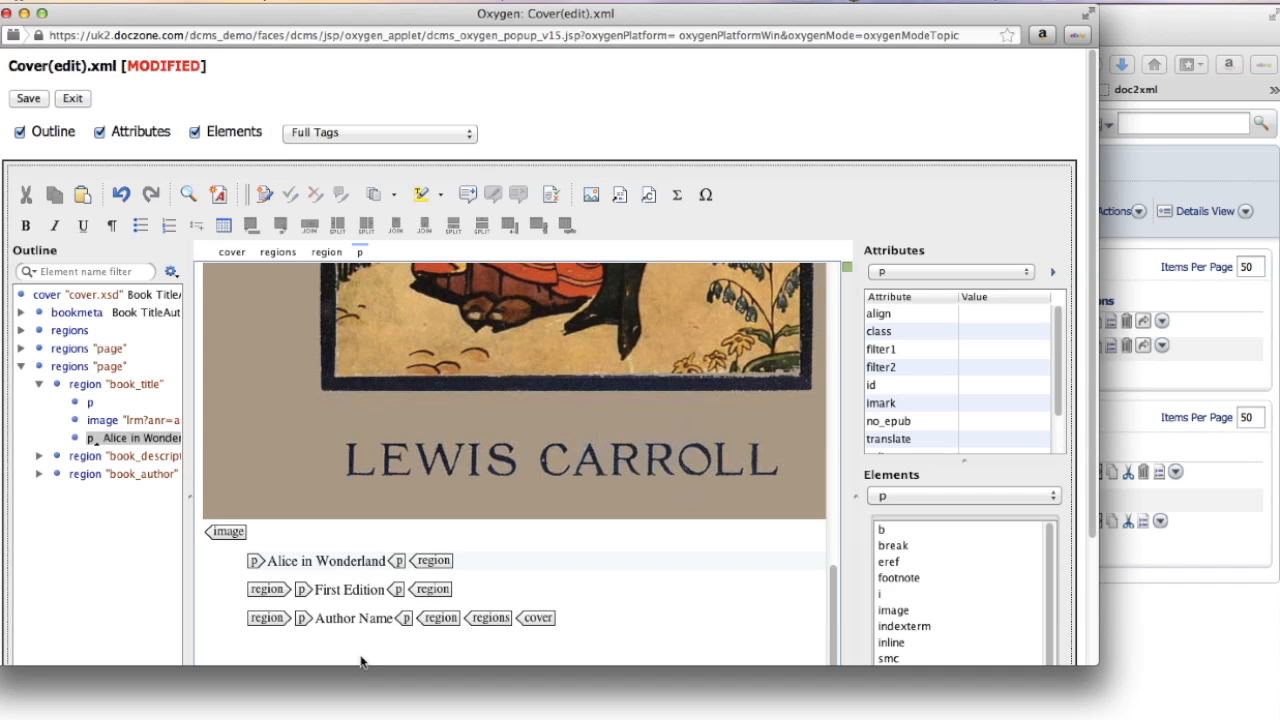
left_click_drag(318, 620, 392, 628)
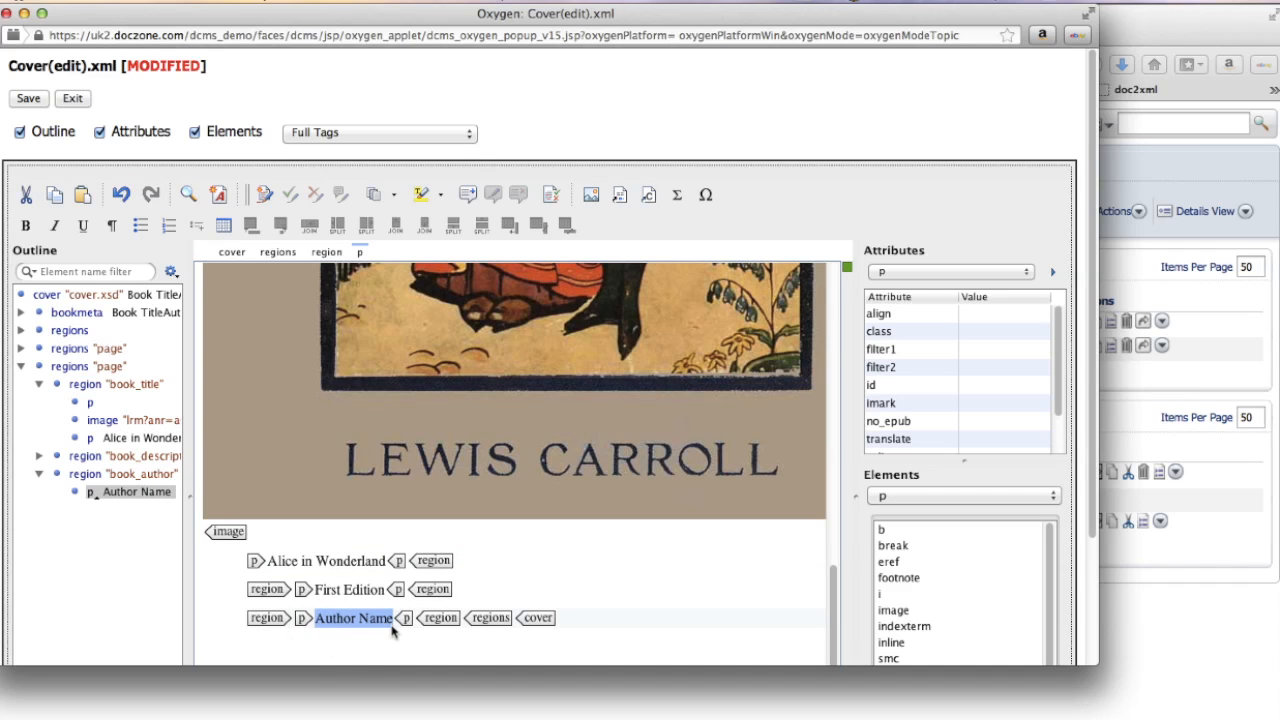
type("Lewis Carroll")
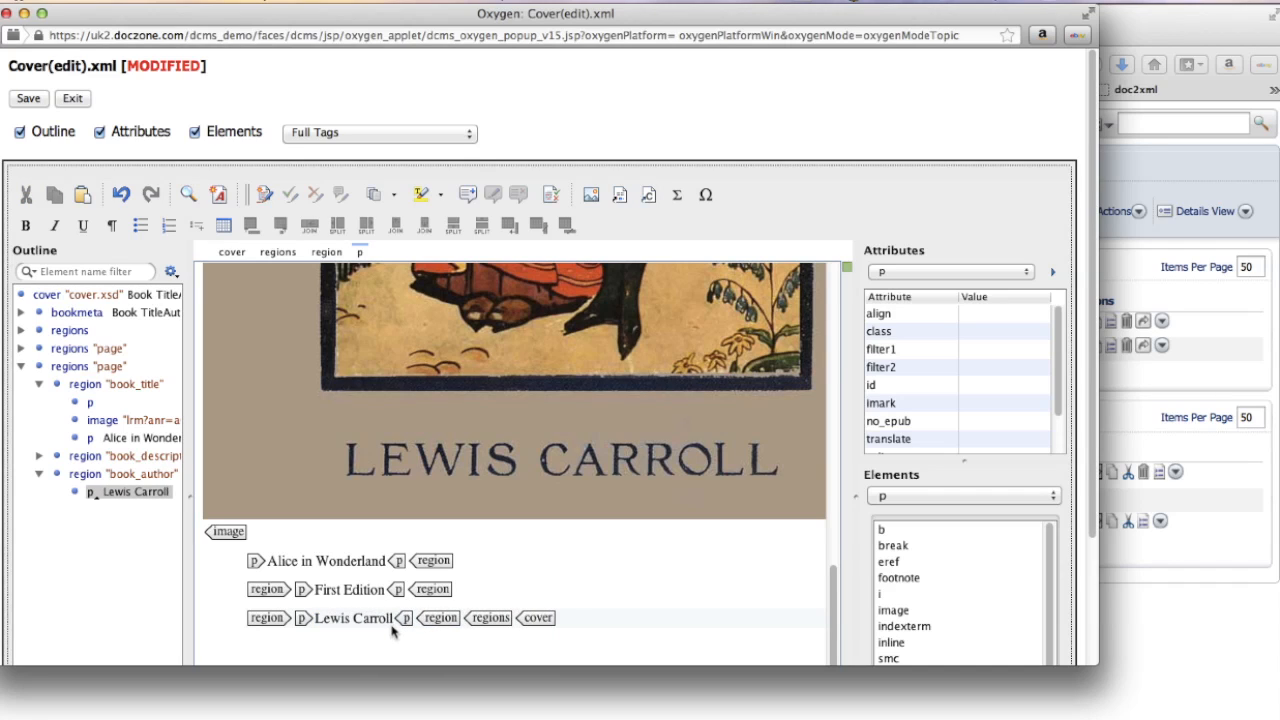
- Save and exit the editor, then check in Cover.xml with version notes 'Alice in Wonderland'
left_click(30, 99)
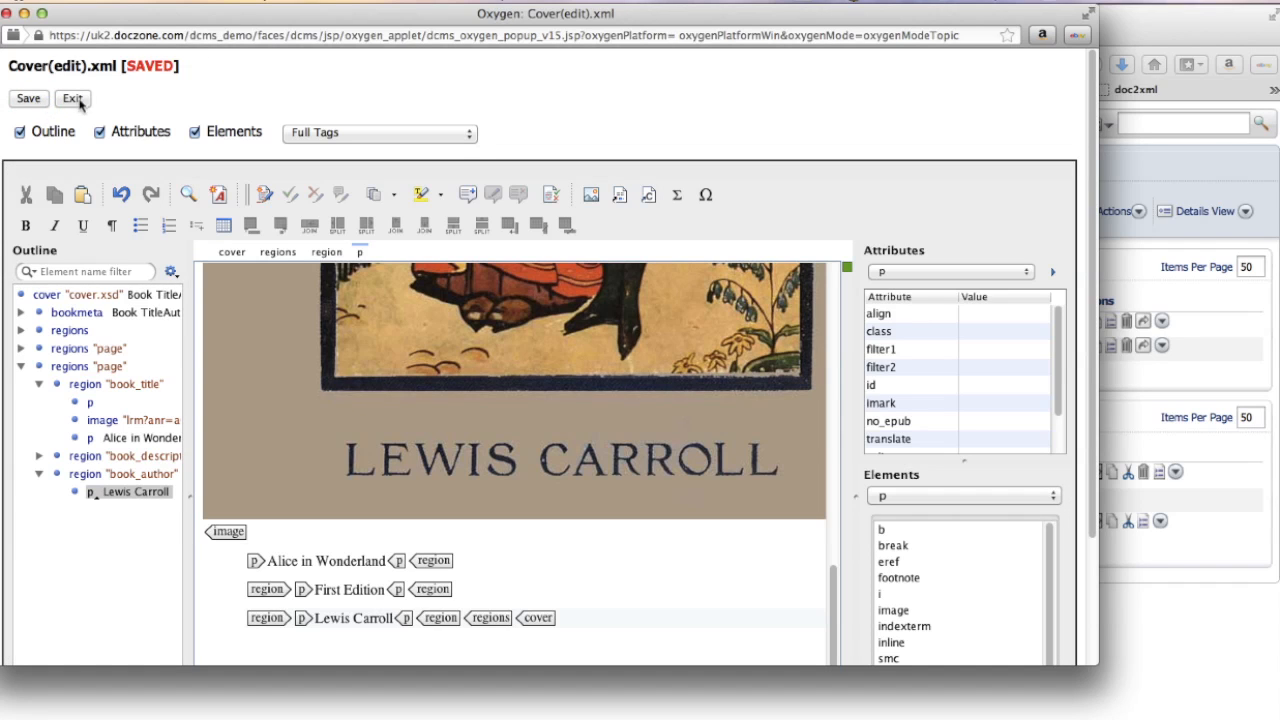
left_click(73, 99)
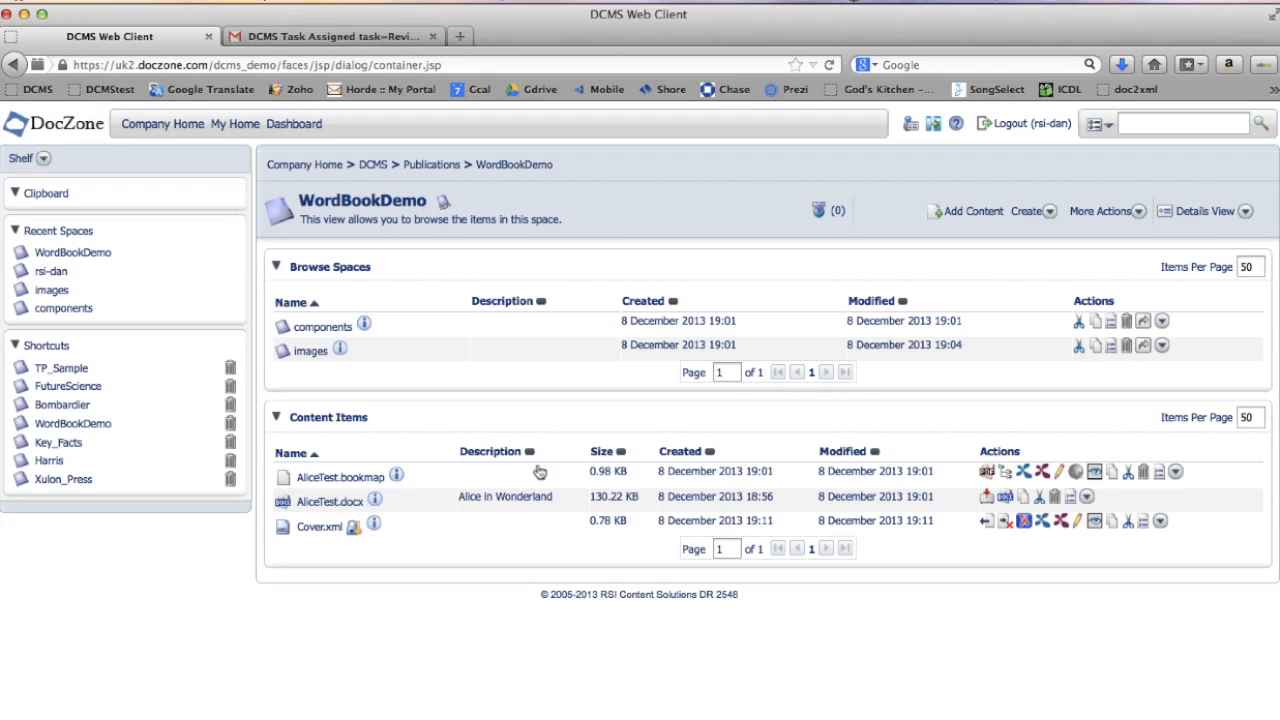
left_click(986, 523)
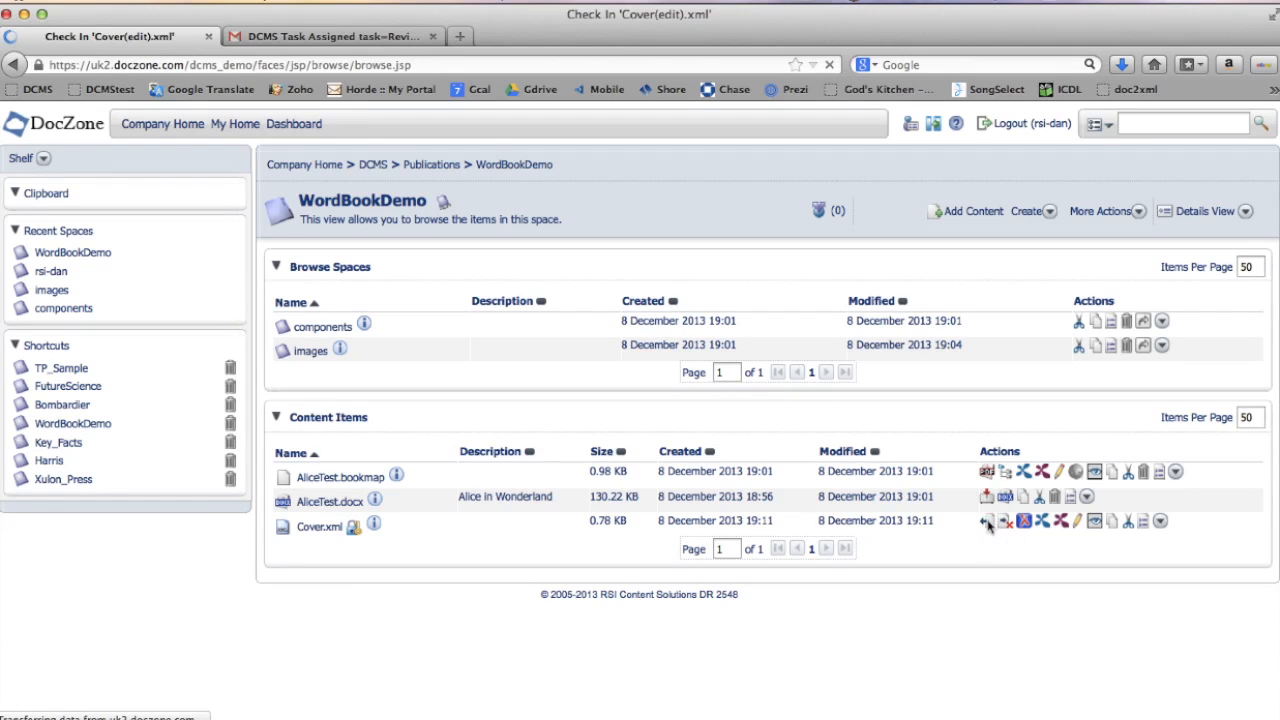
left_click(473, 322)
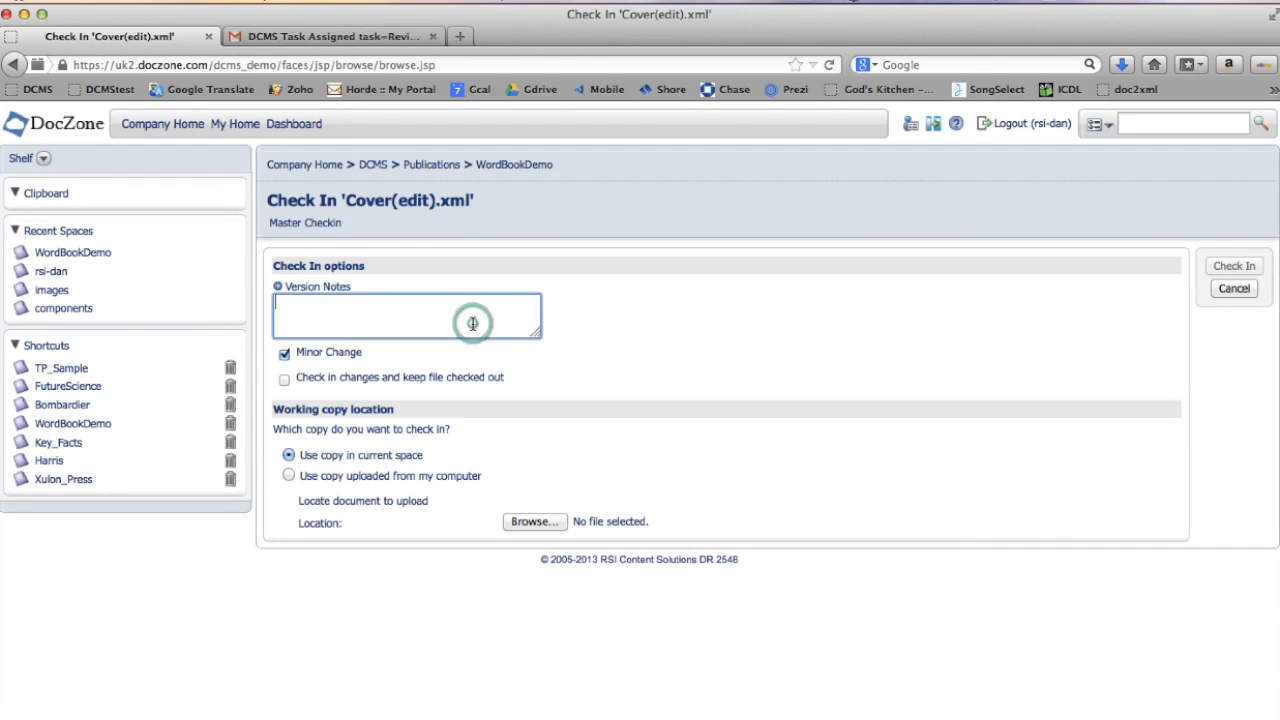
type("Alice in")
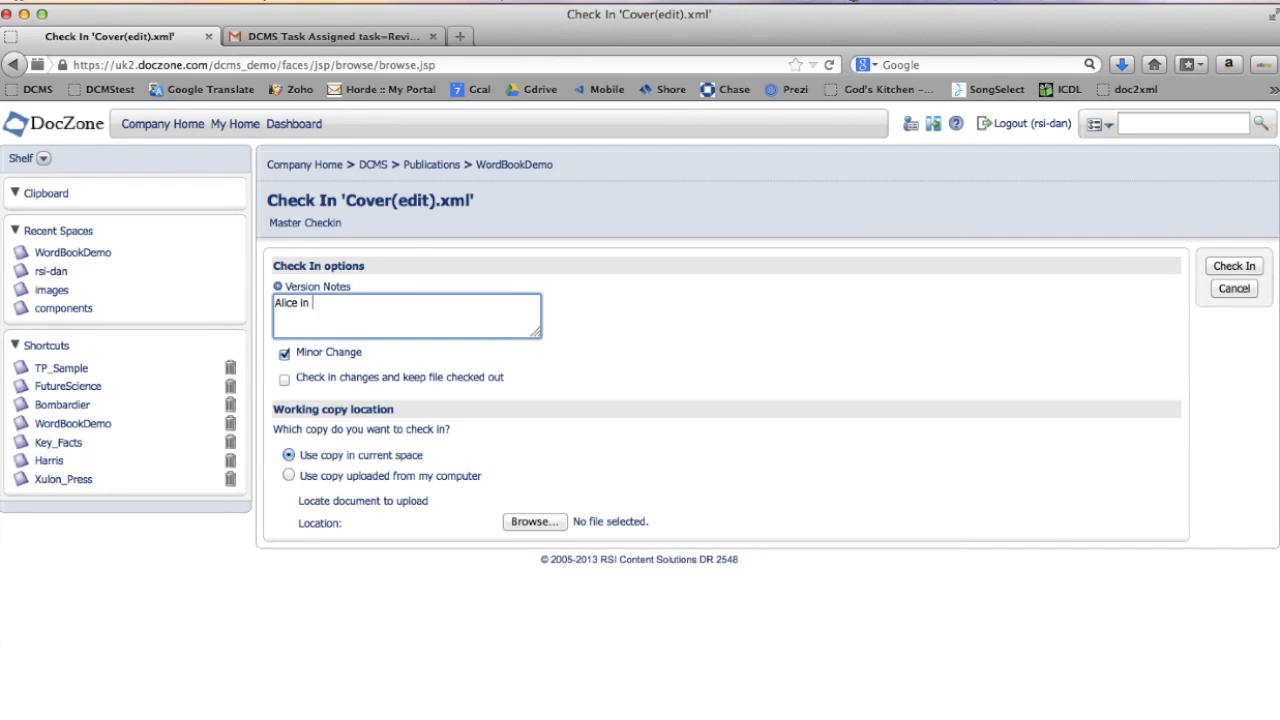
type(" Wonderland")
left_click(1250, 270)
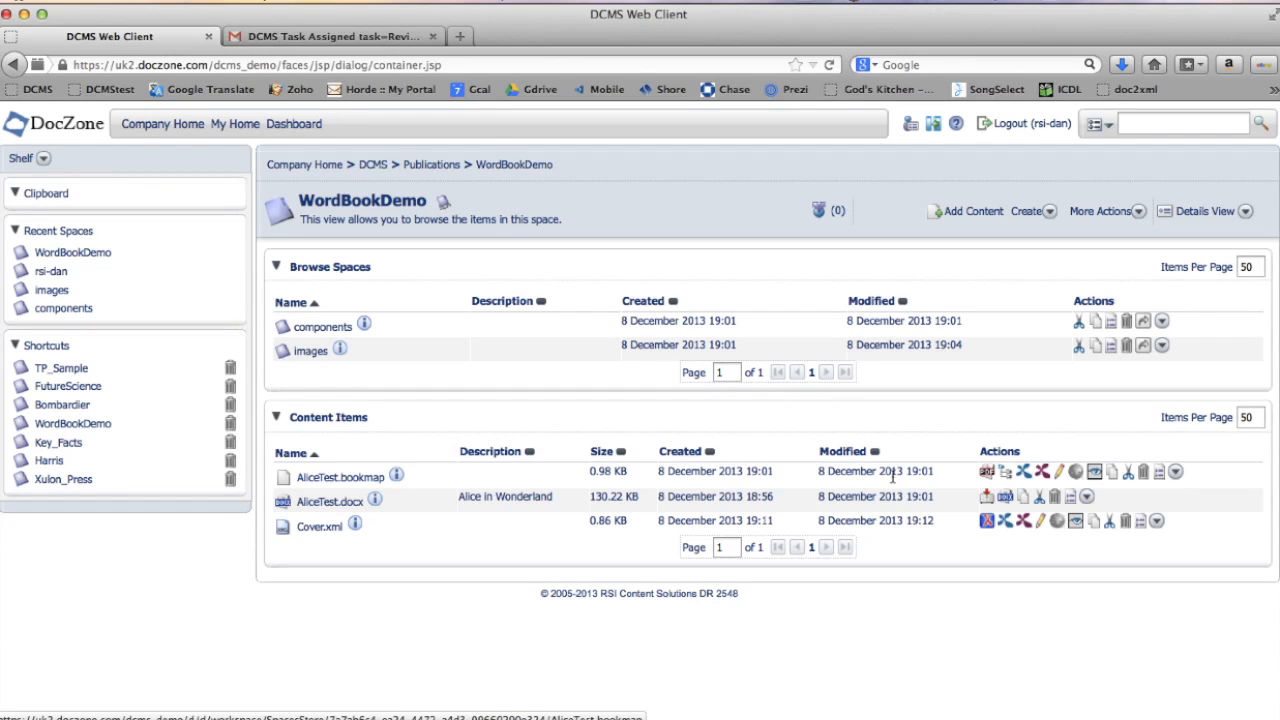
- Open AliceTest.bookmap in the Bookmap Editor, expand the bookmap and set the reference type to covref
left_click(1006, 472)
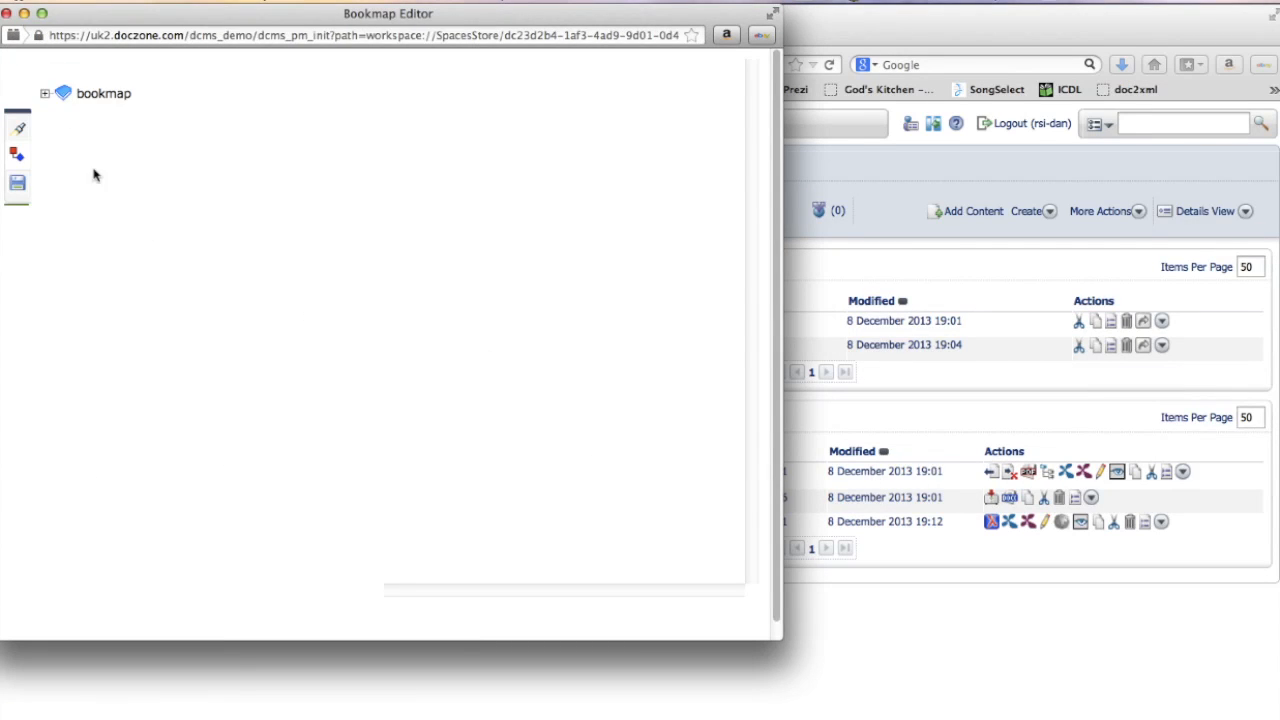
left_click(45, 94)
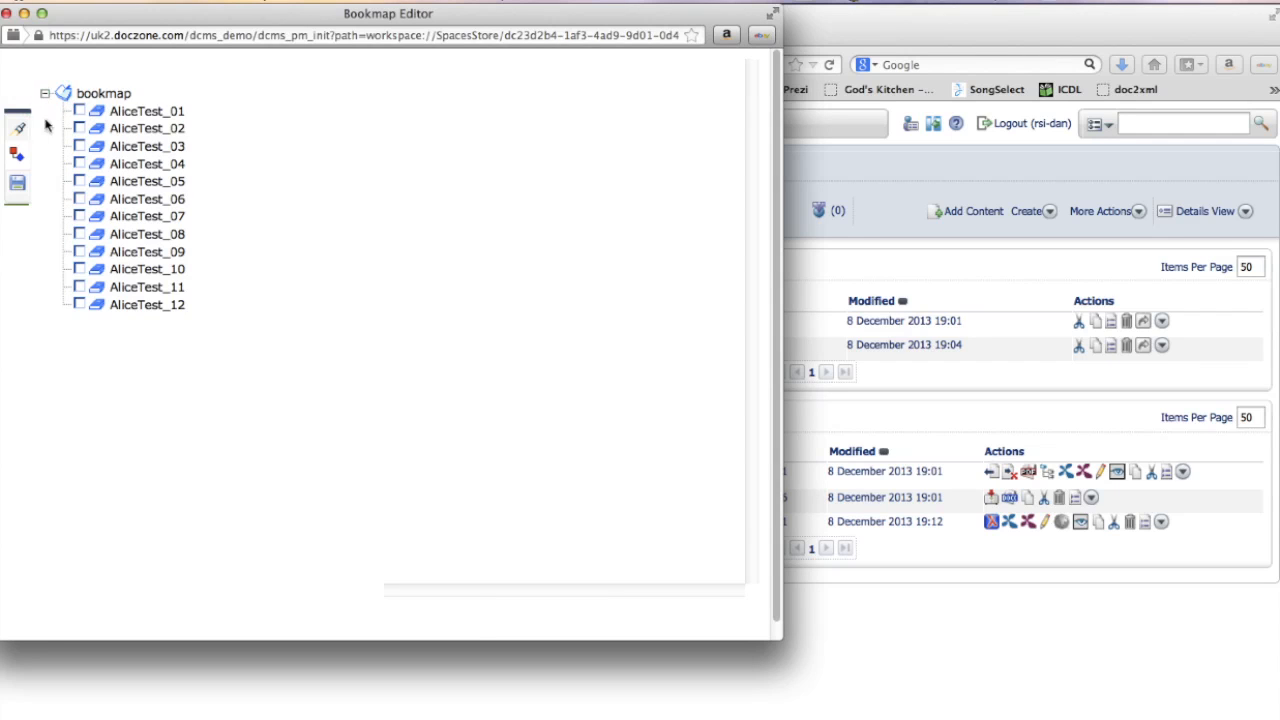
left_click(16, 157)
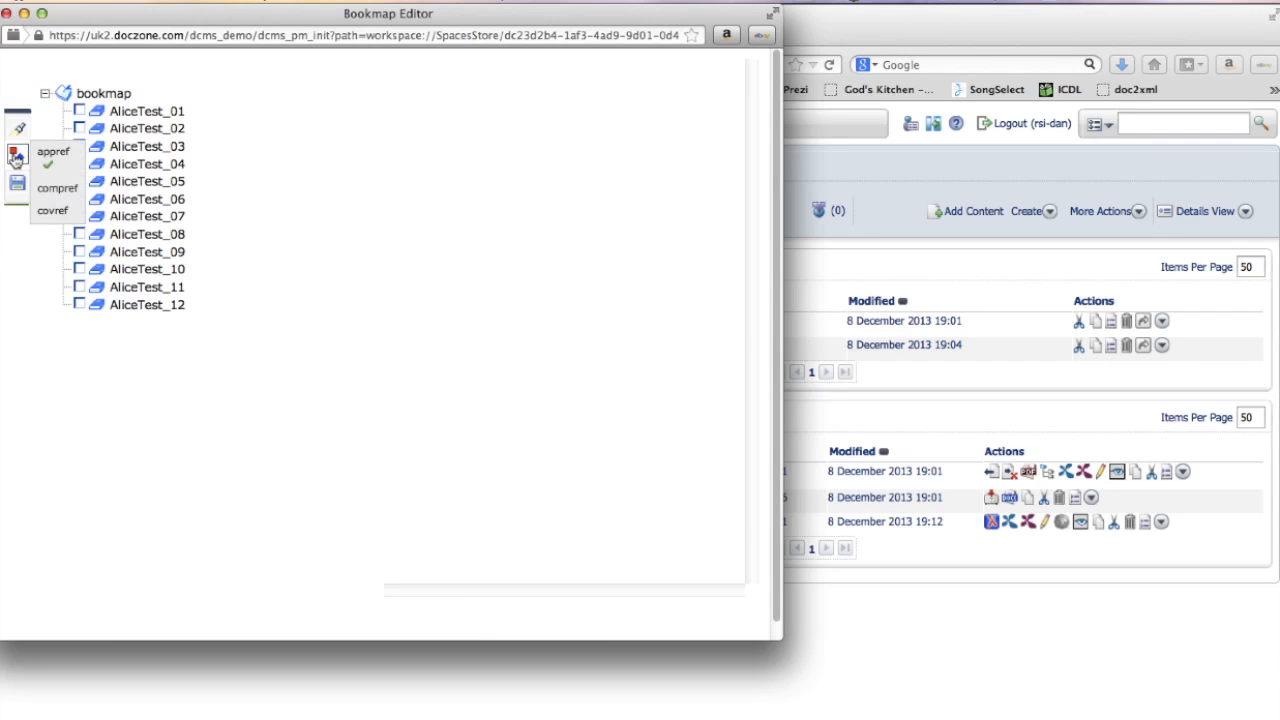
left_click(57, 212)
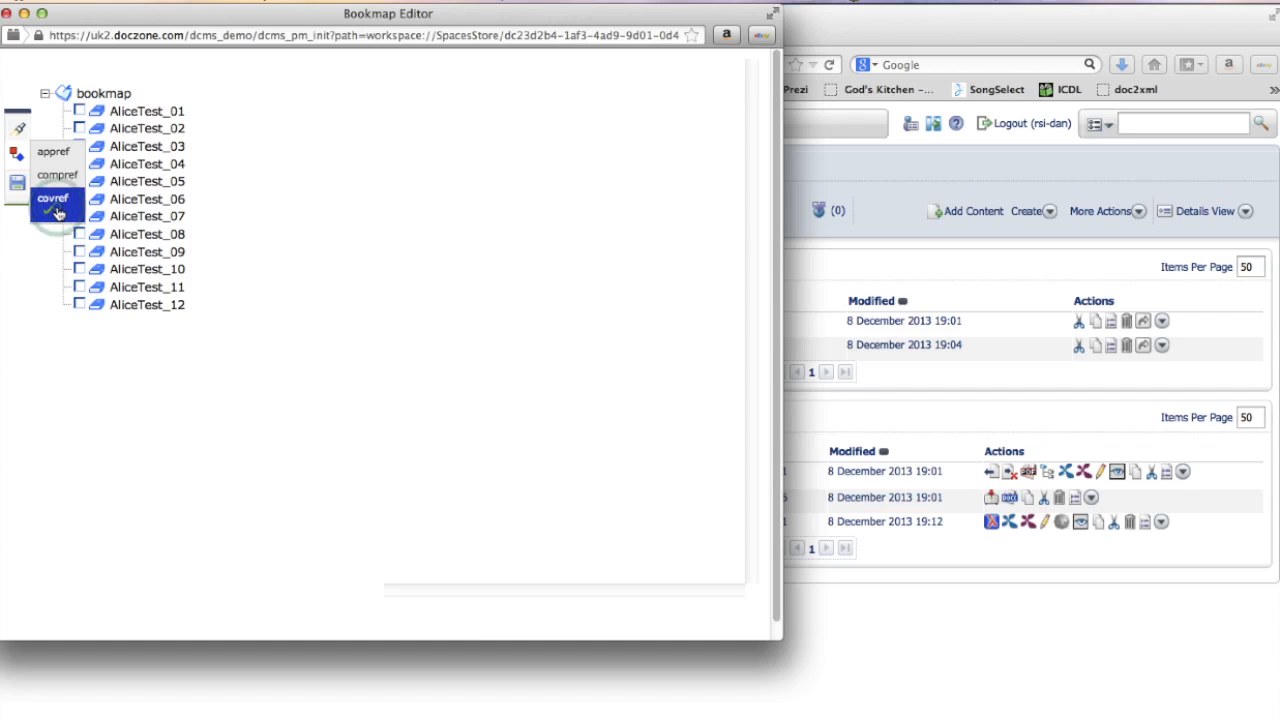
- Insert Cover.xml at the top of the bookmap, save the publication and close the editor
left_click(18, 129)
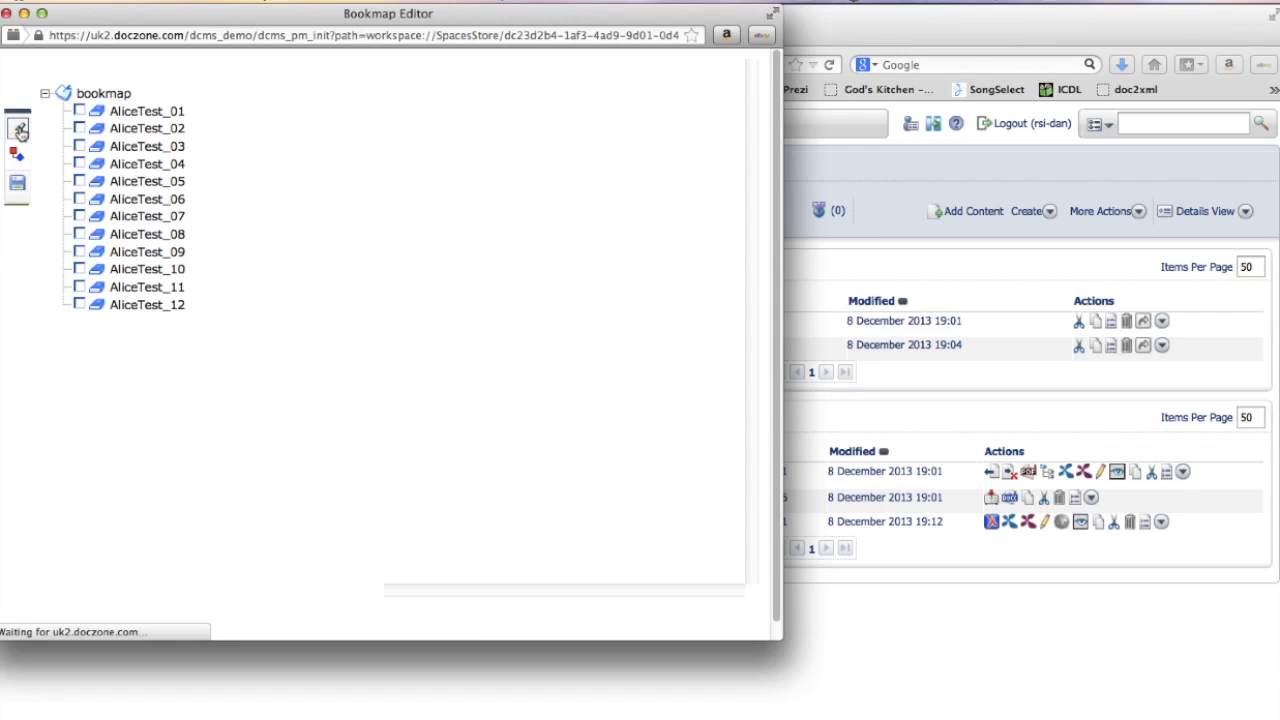
left_click_drag(430, 152, 214, 114)
left_click_drag(133, 340, 146, 123)
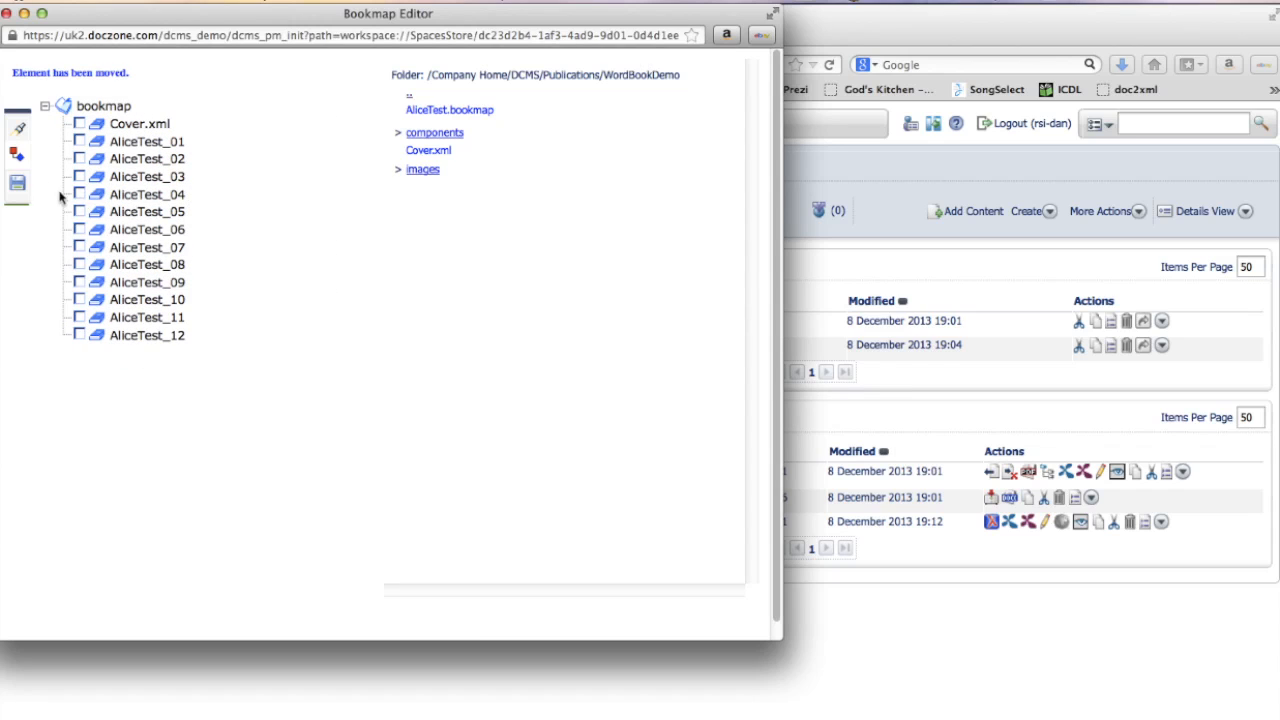
left_click(17, 184)
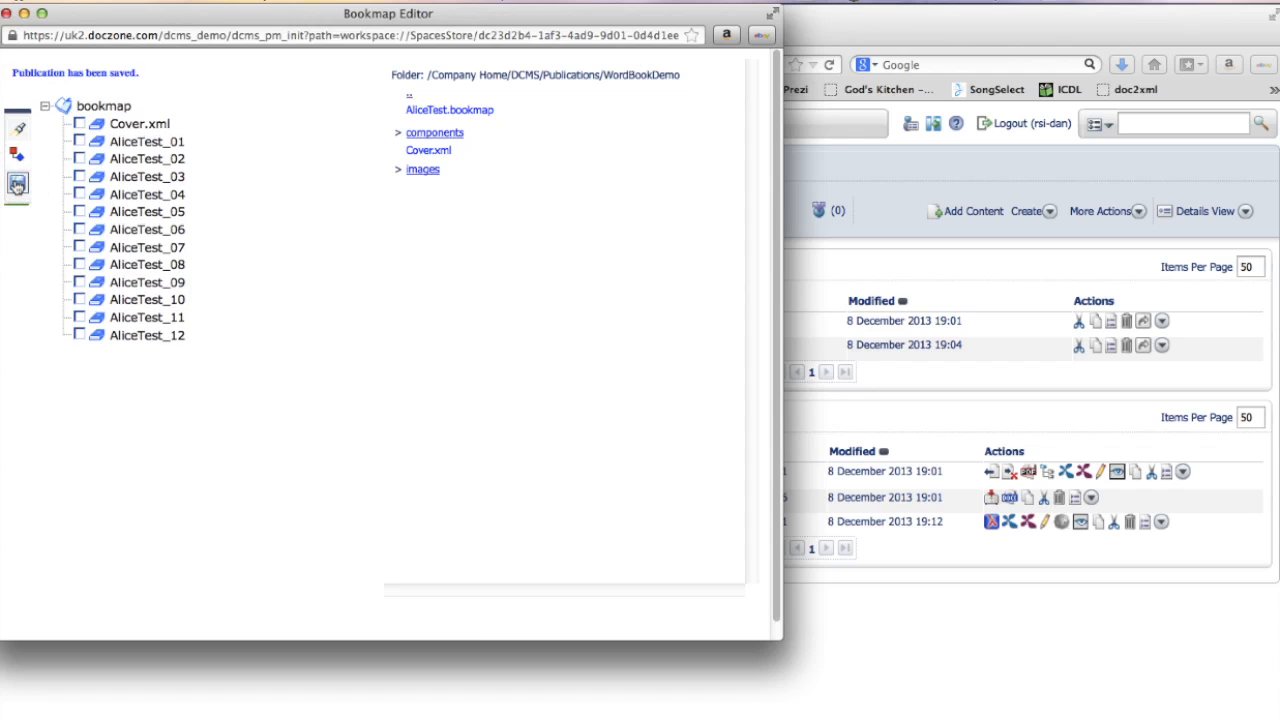
left_click(6, 13)
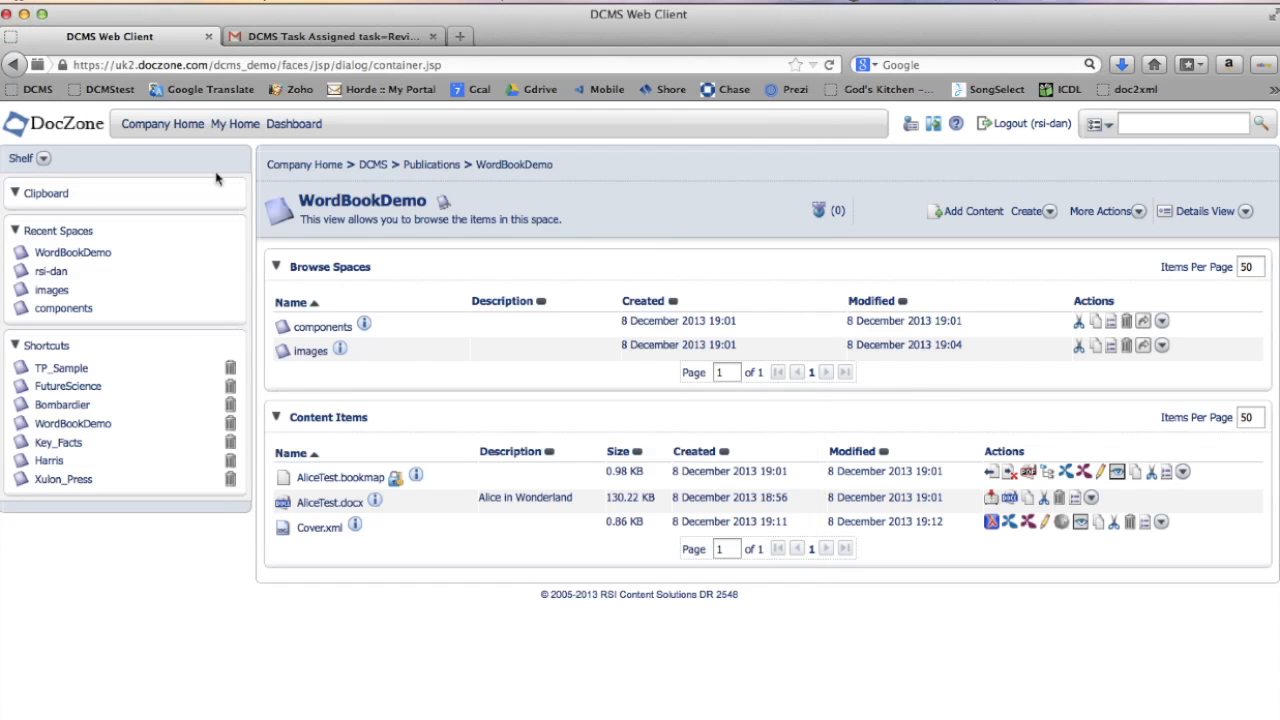
- Check in AliceTest.bookmap with version notes 'Final bo'
left_click(993, 476)
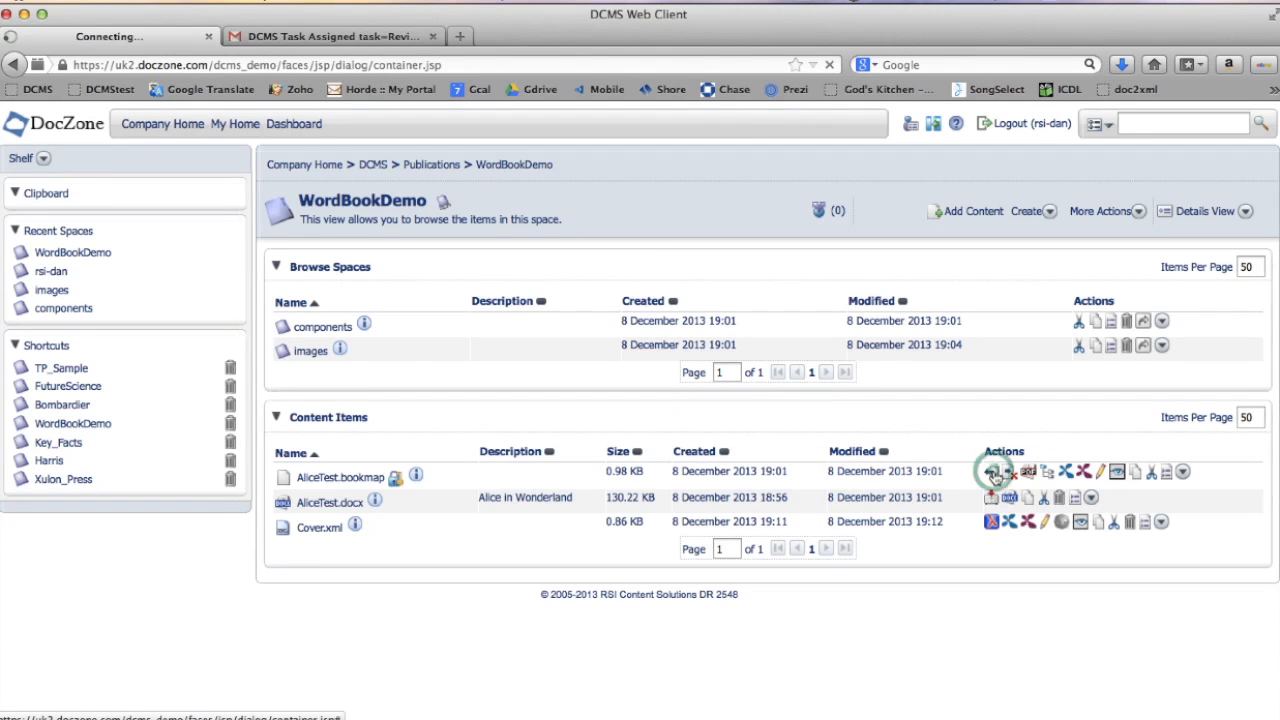
left_click(421, 321)
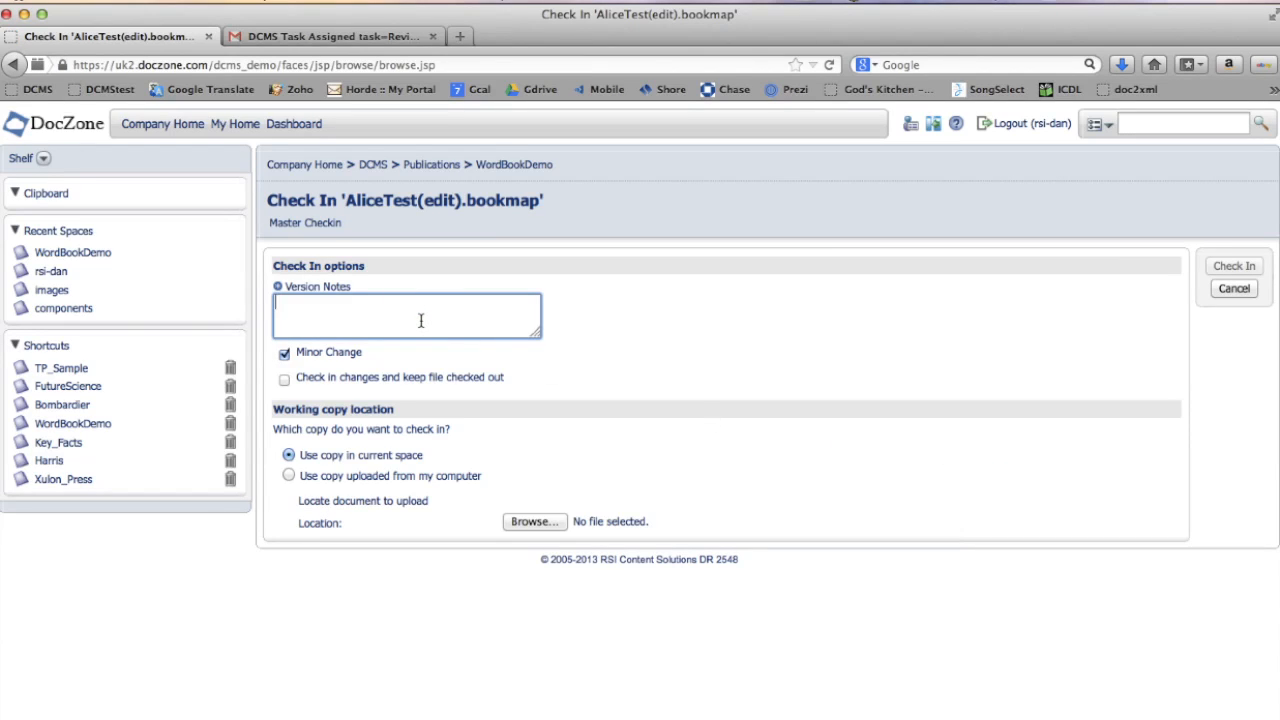
type("Final book")
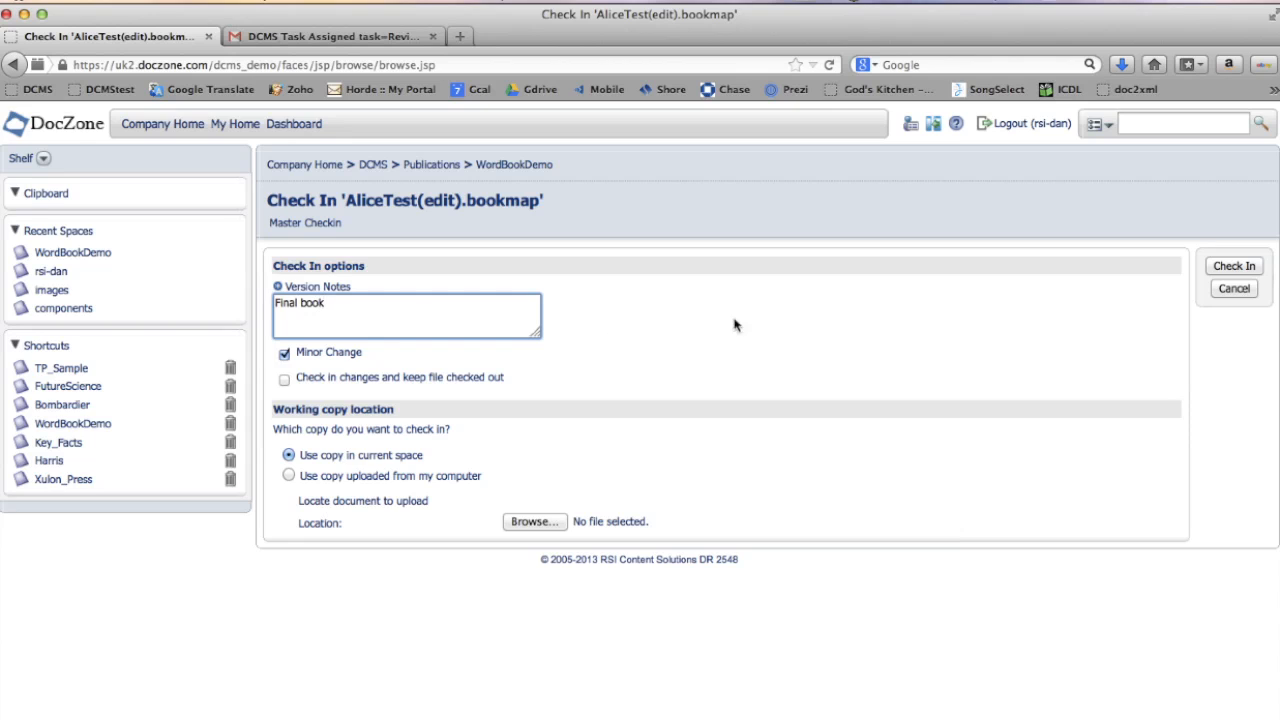
left_click(1234, 268)
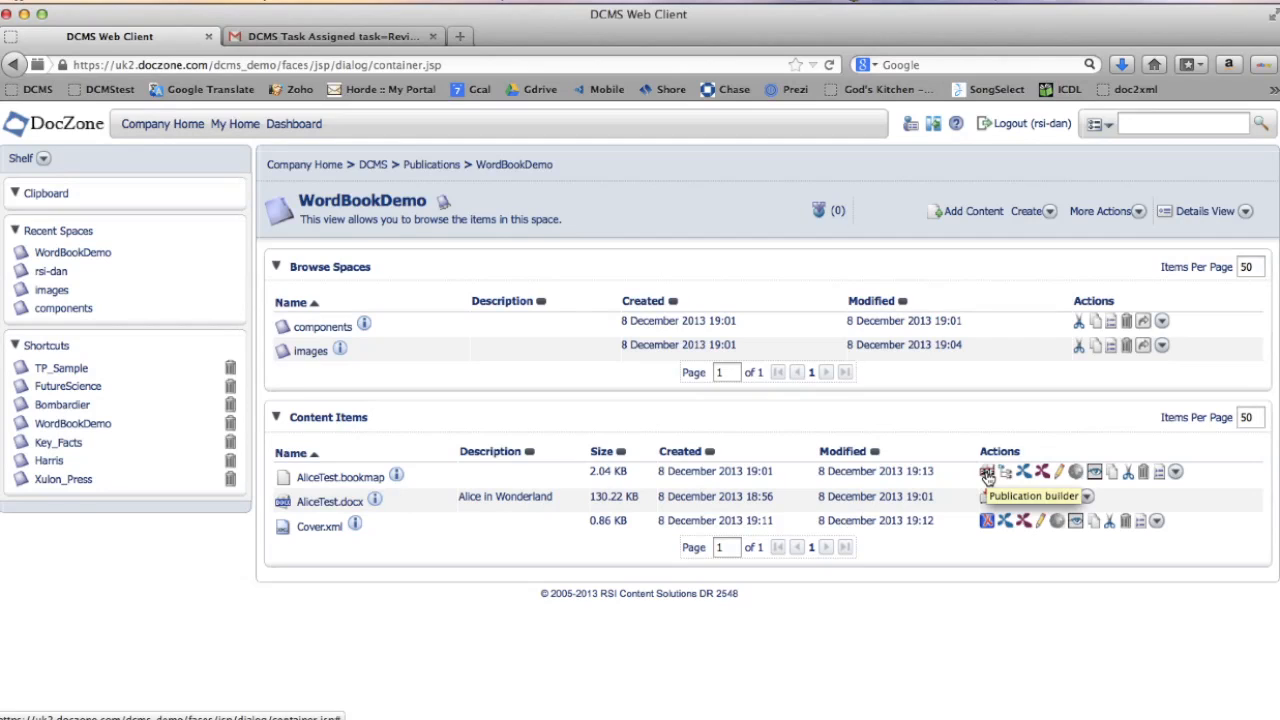
- Publish AliceTest.bookmap as PDF (TL) using the Scarecrow04 TopLeaf stylesheet
left_click(987, 476)
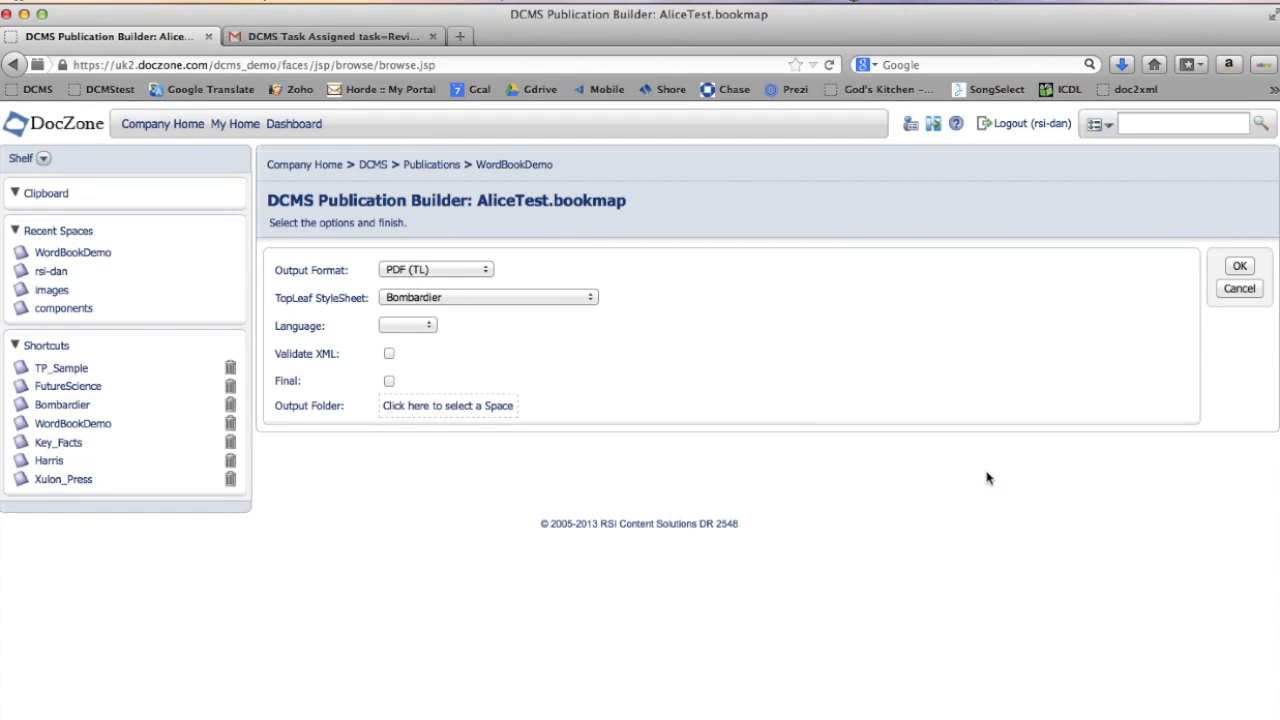
left_click(485, 270)
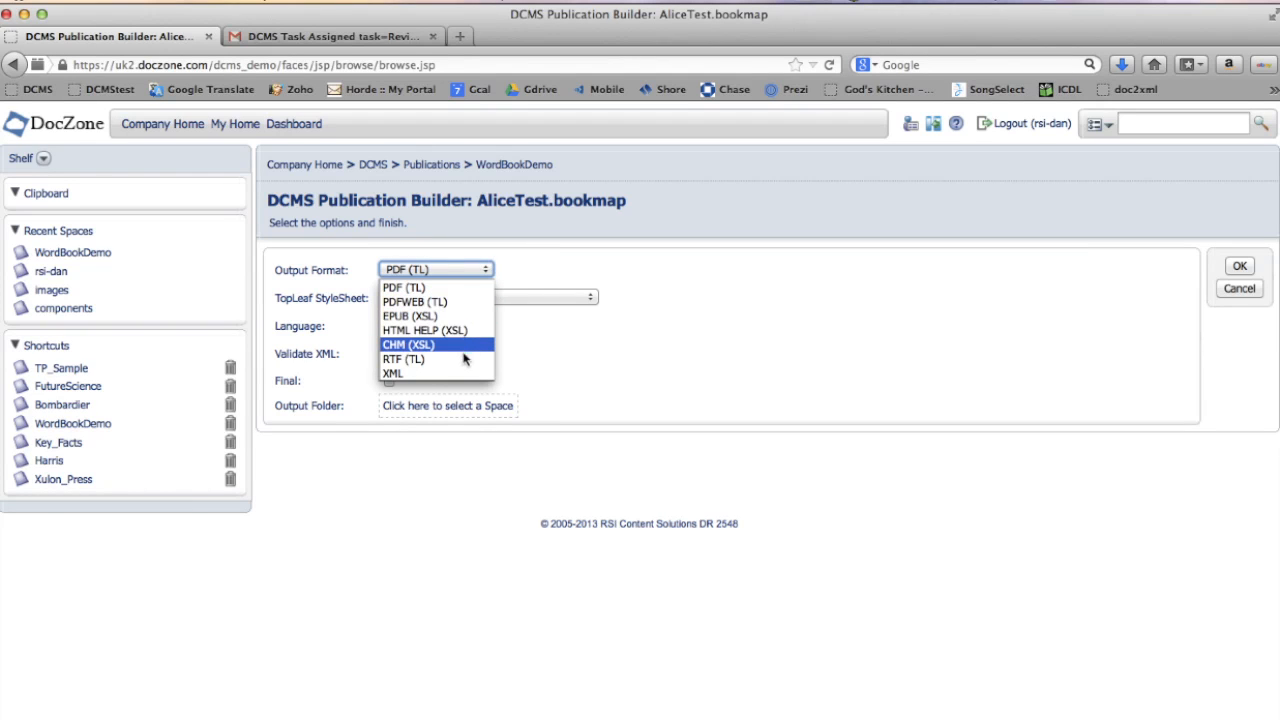
left_click(446, 288)
left_click(591, 300)
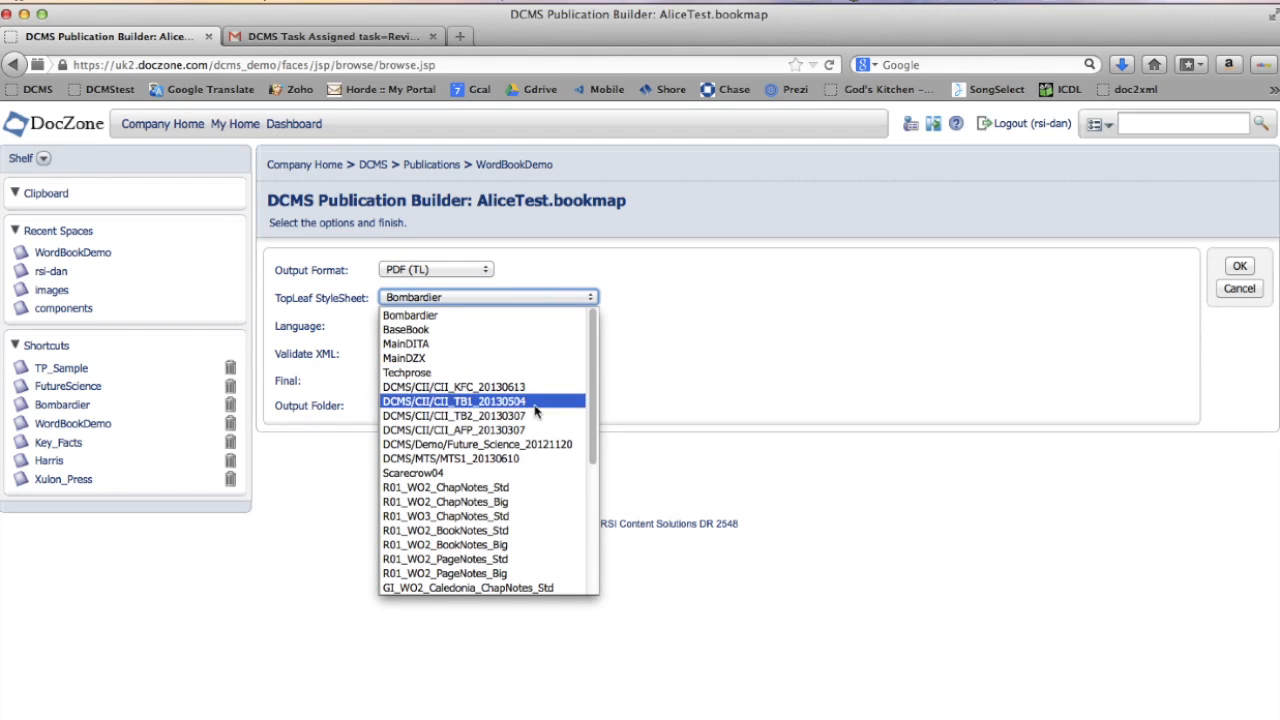
left_click(526, 474)
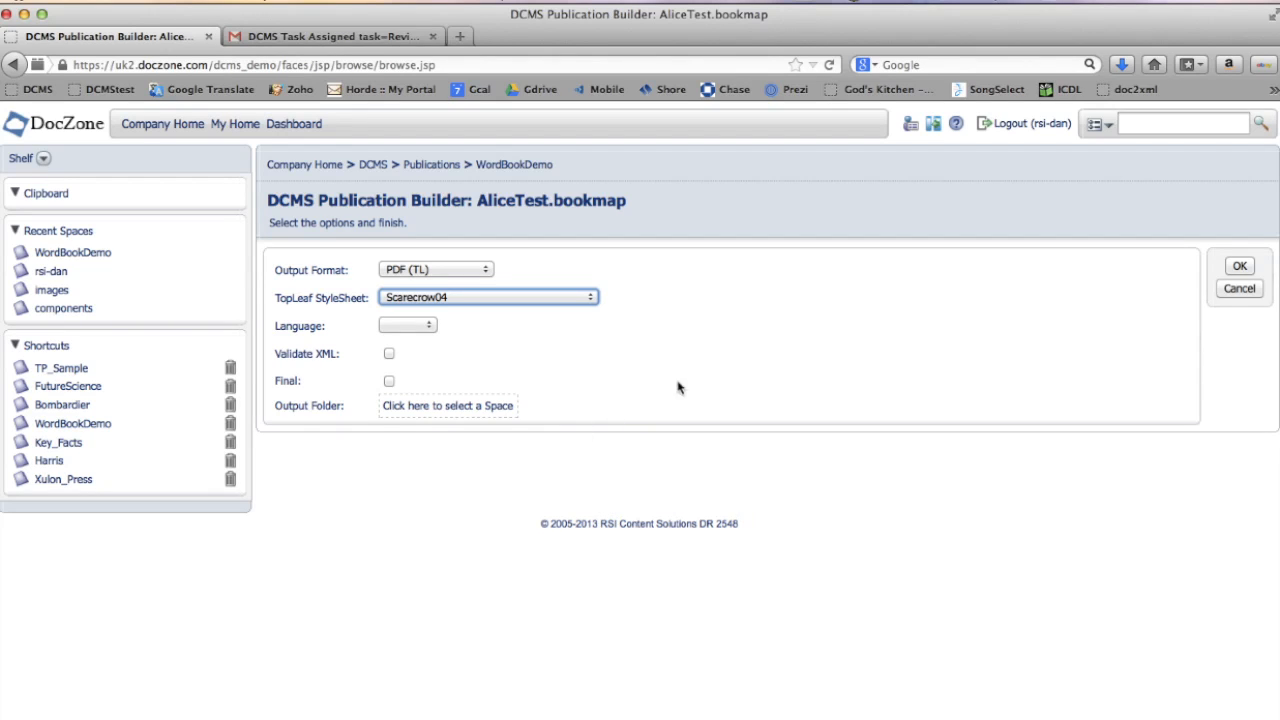
left_click(1240, 267)
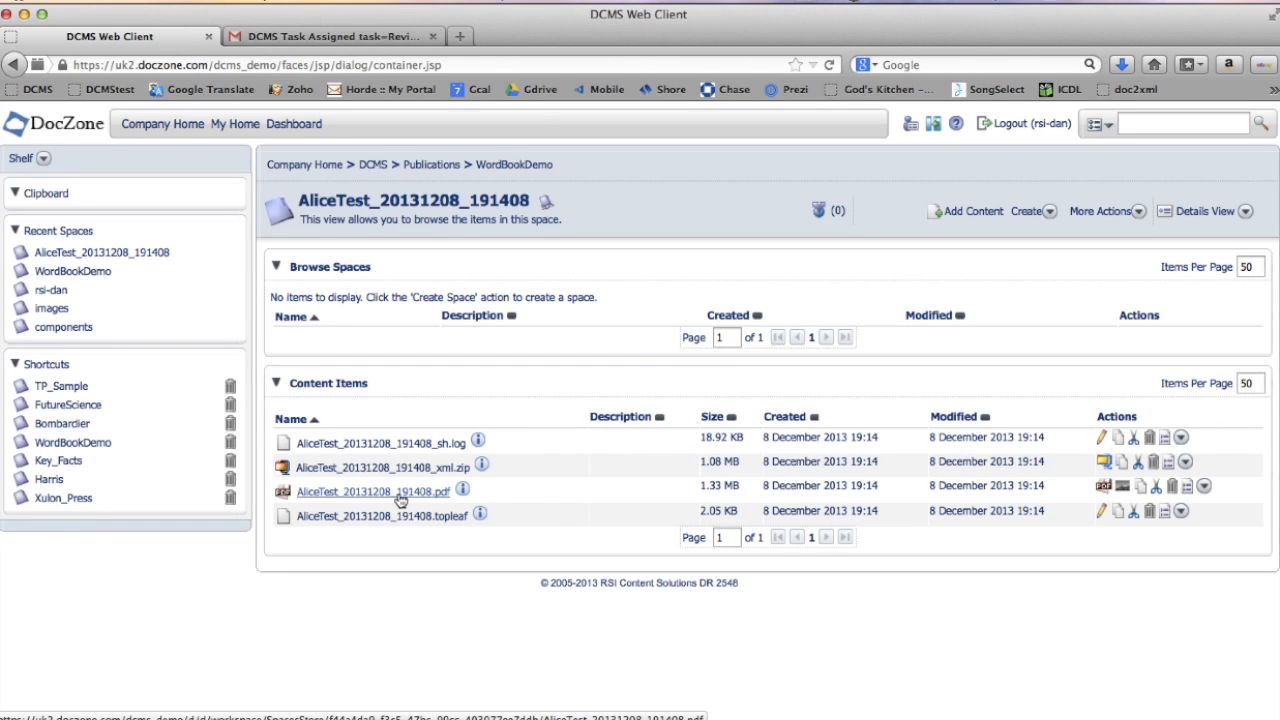
- Open the generated AliceTest PDF and review its cover and Chapter I pages, then close it
left_click(398, 494)
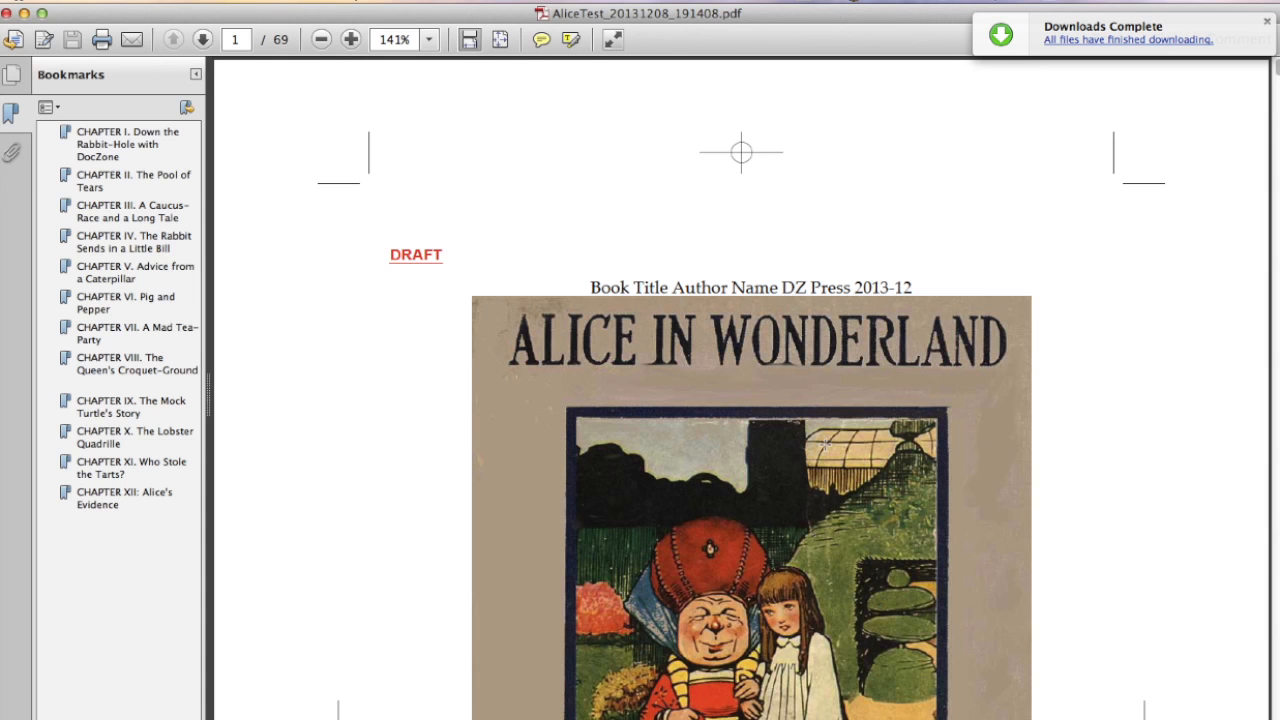
scroll(1043, 425, "down", 5)
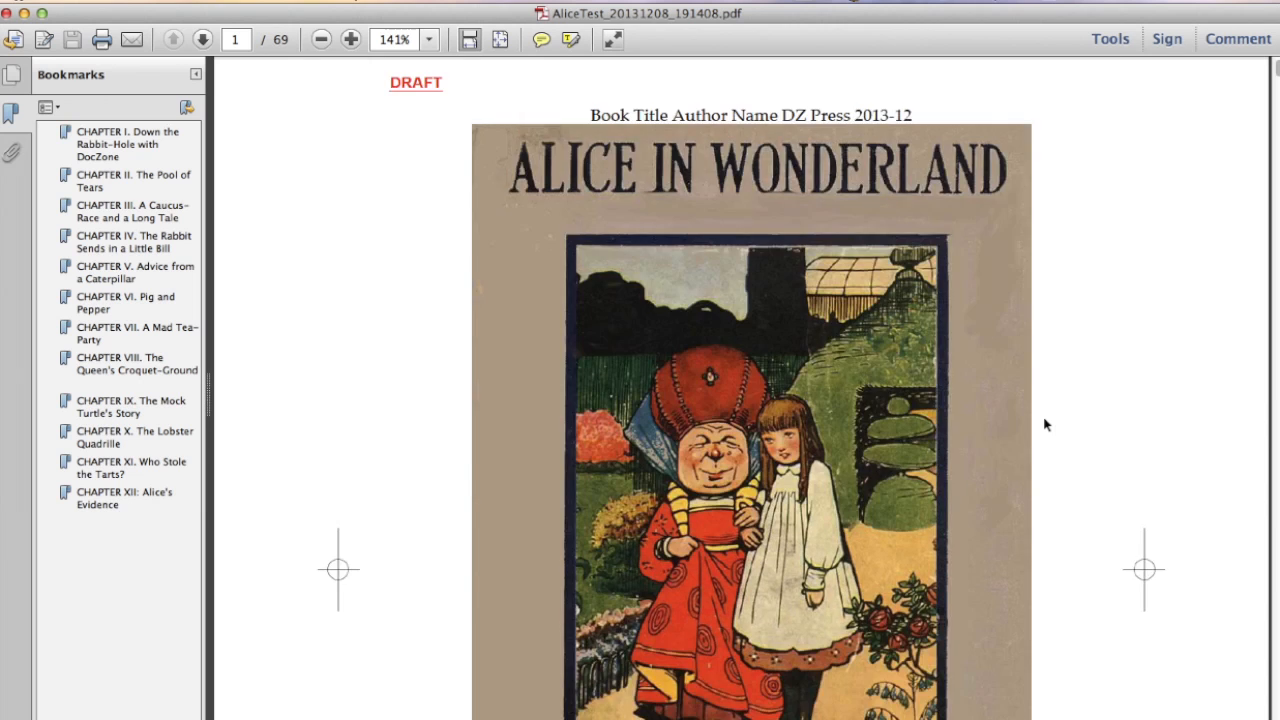
scroll(1043, 425, "down", 3)
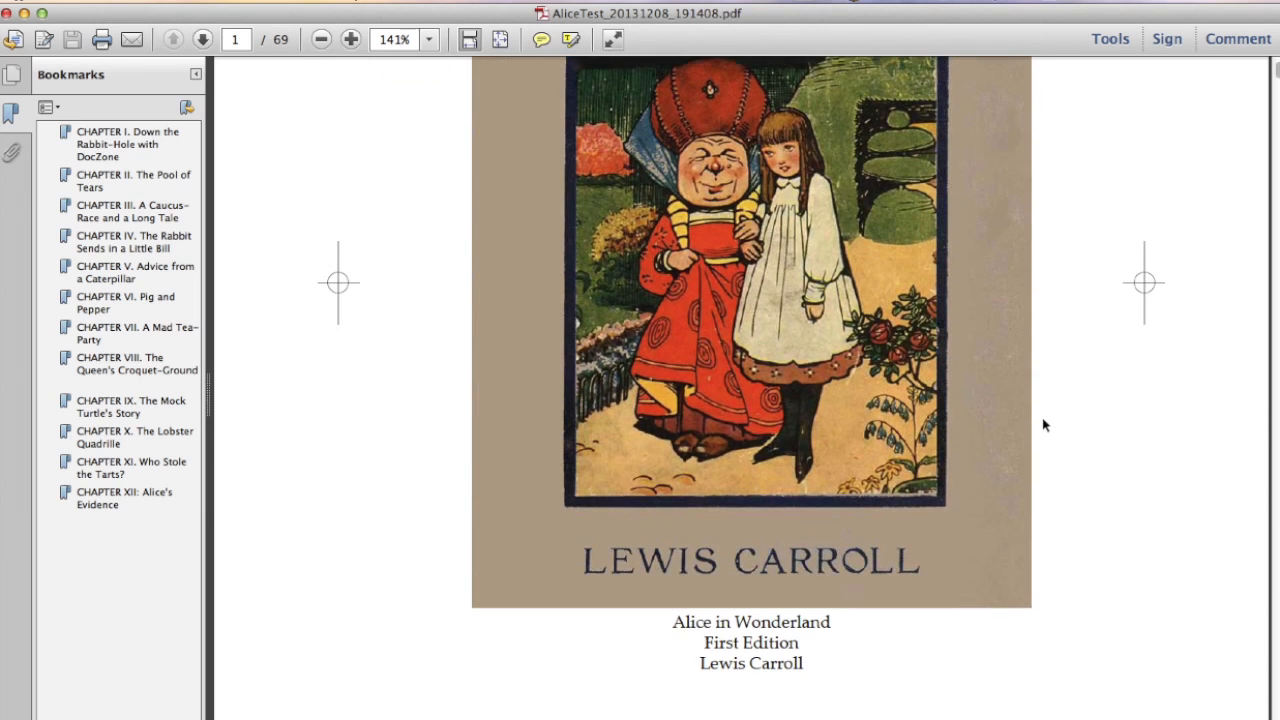
scroll(1041, 433, "down", 3)
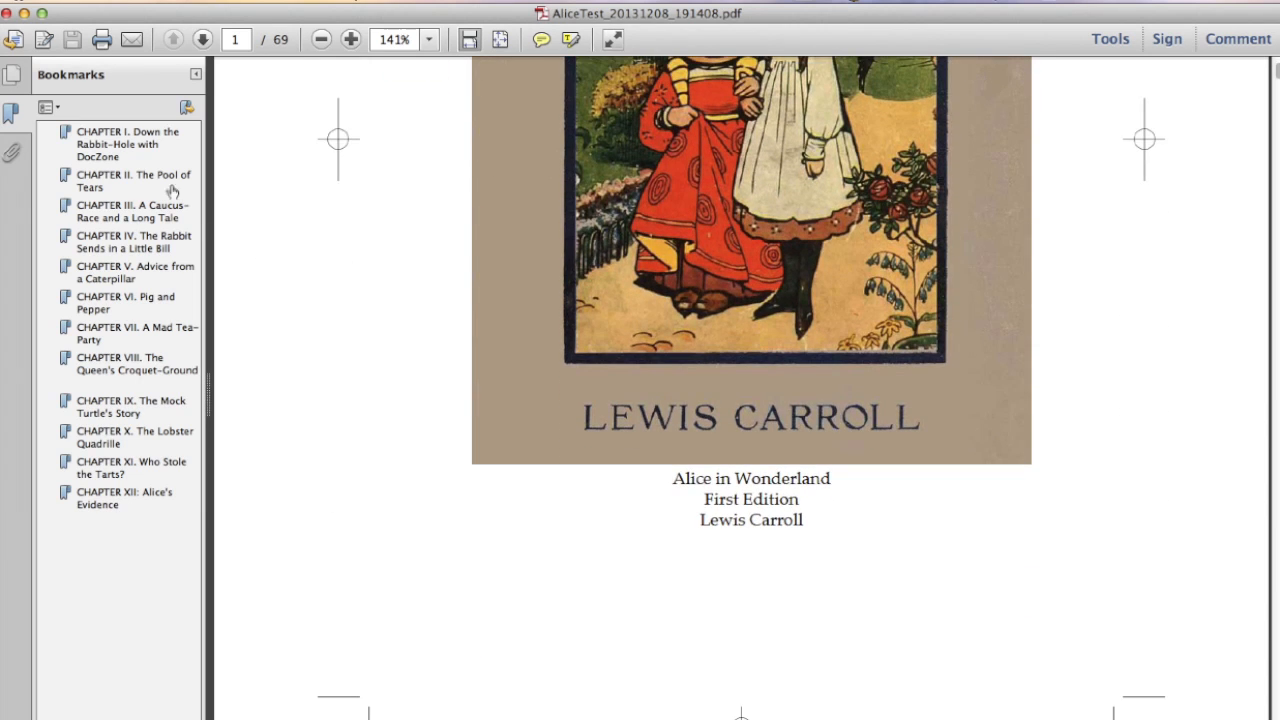
left_click(146, 143)
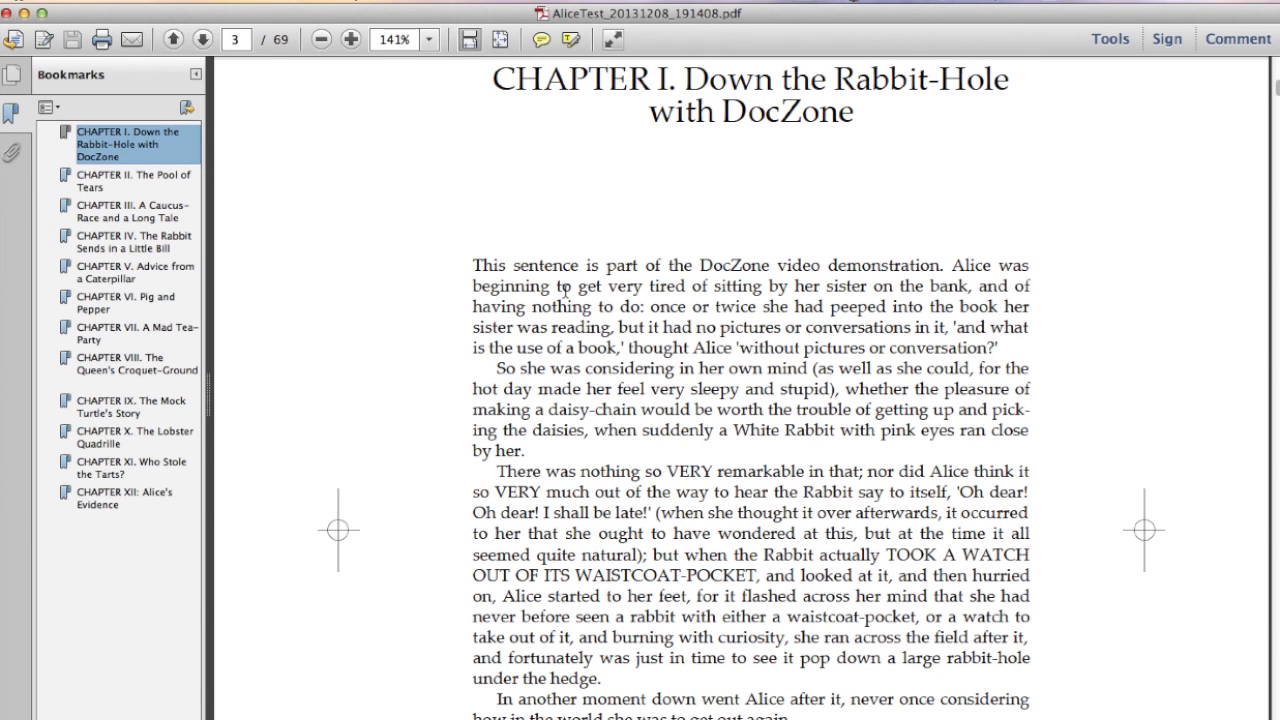
left_click_drag(475, 266, 940, 266)
scroll(903, 323, "down", 9)
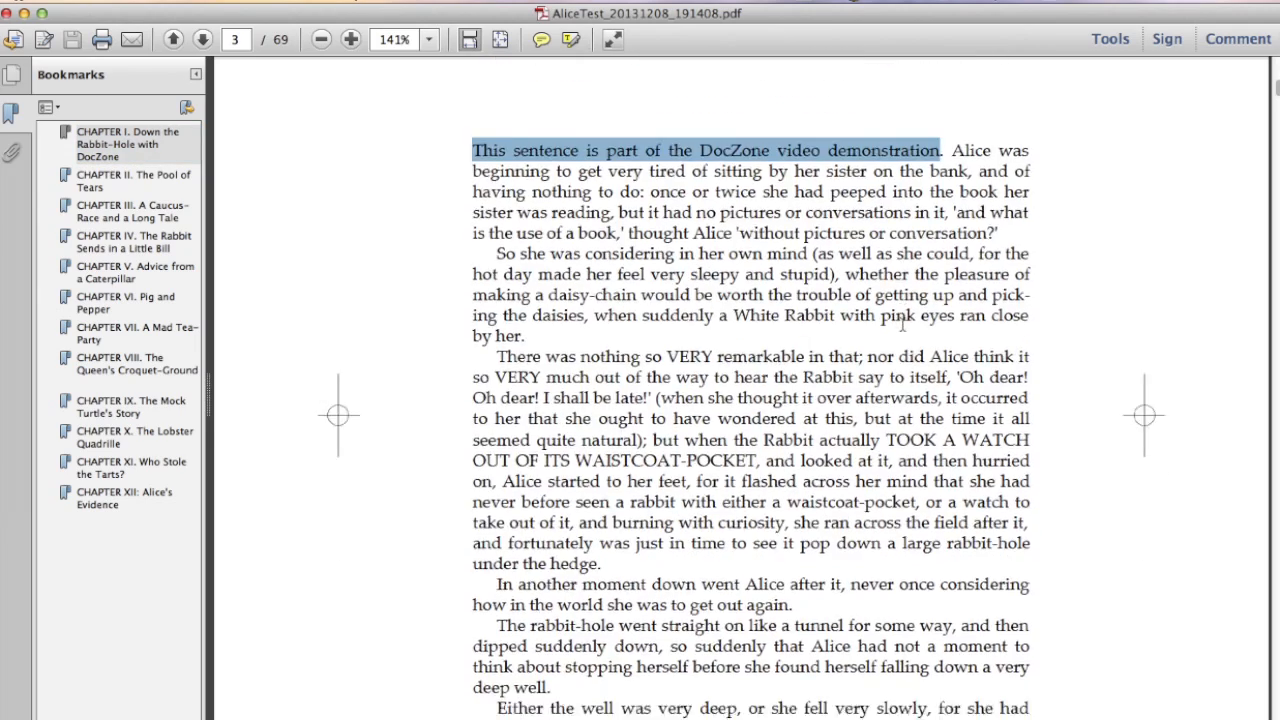
scroll(900, 325, "down", 11)
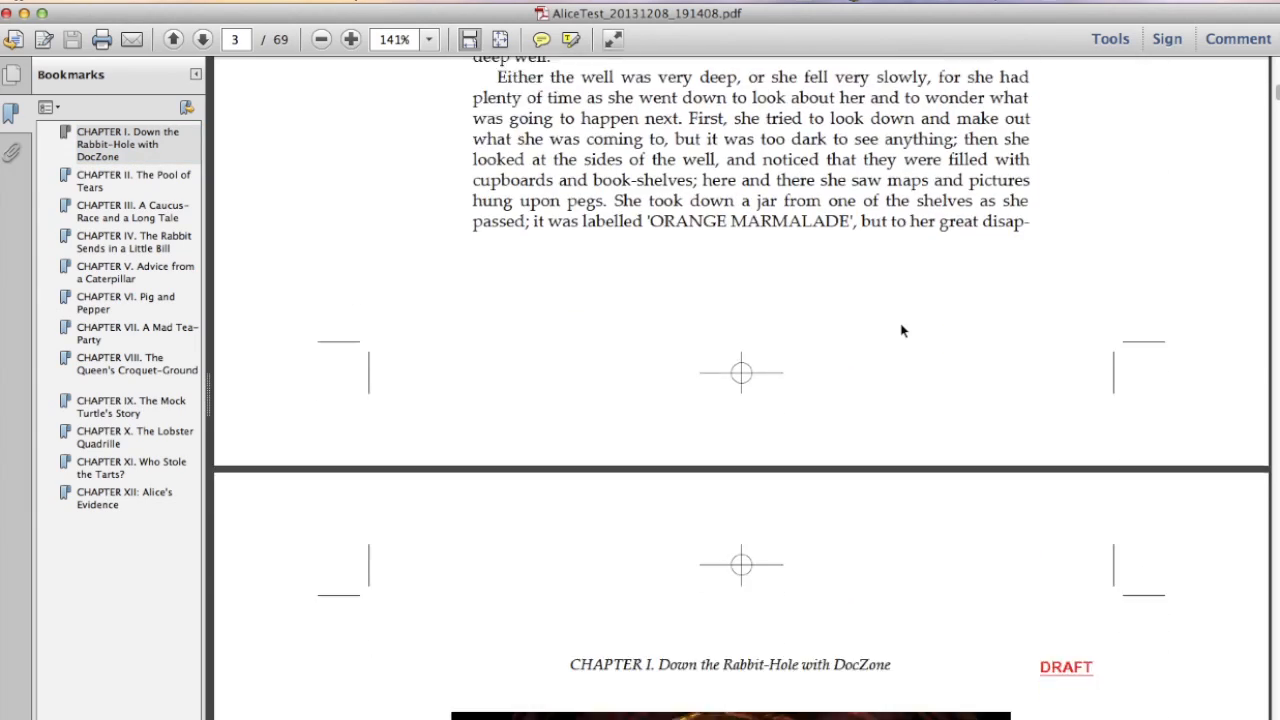
scroll(900, 333, "down", 3)
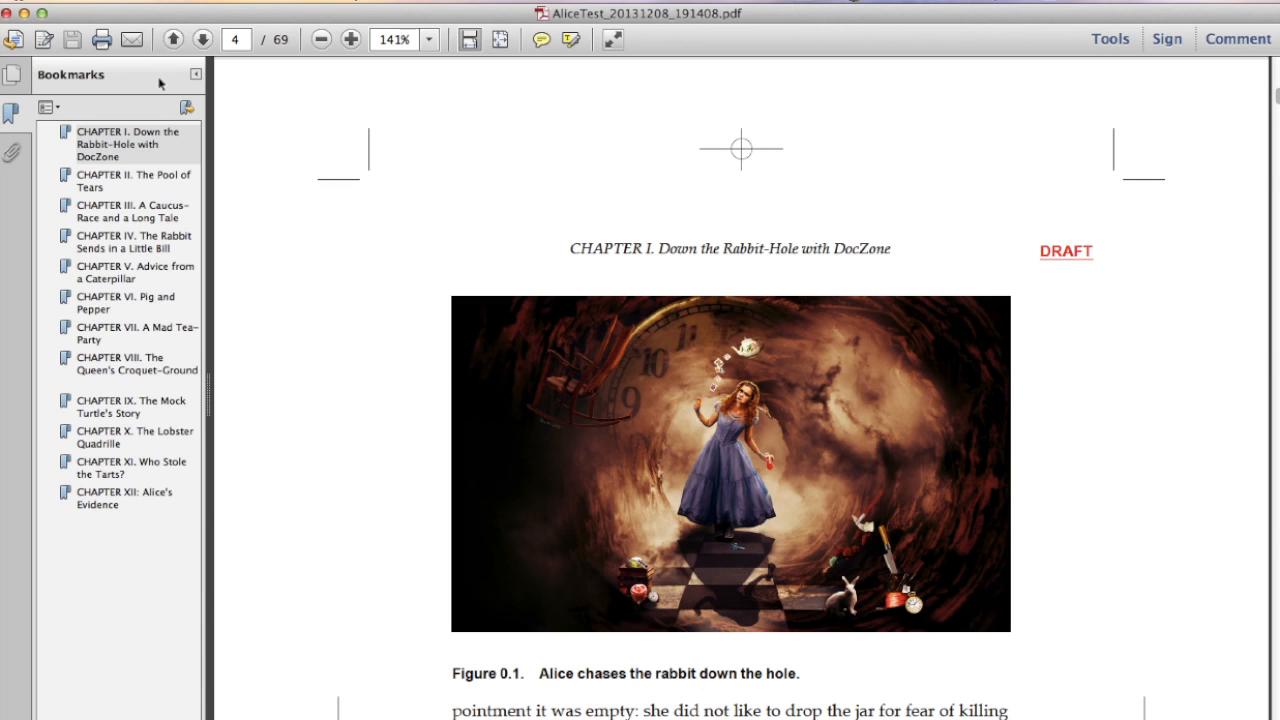
left_click(6, 13)
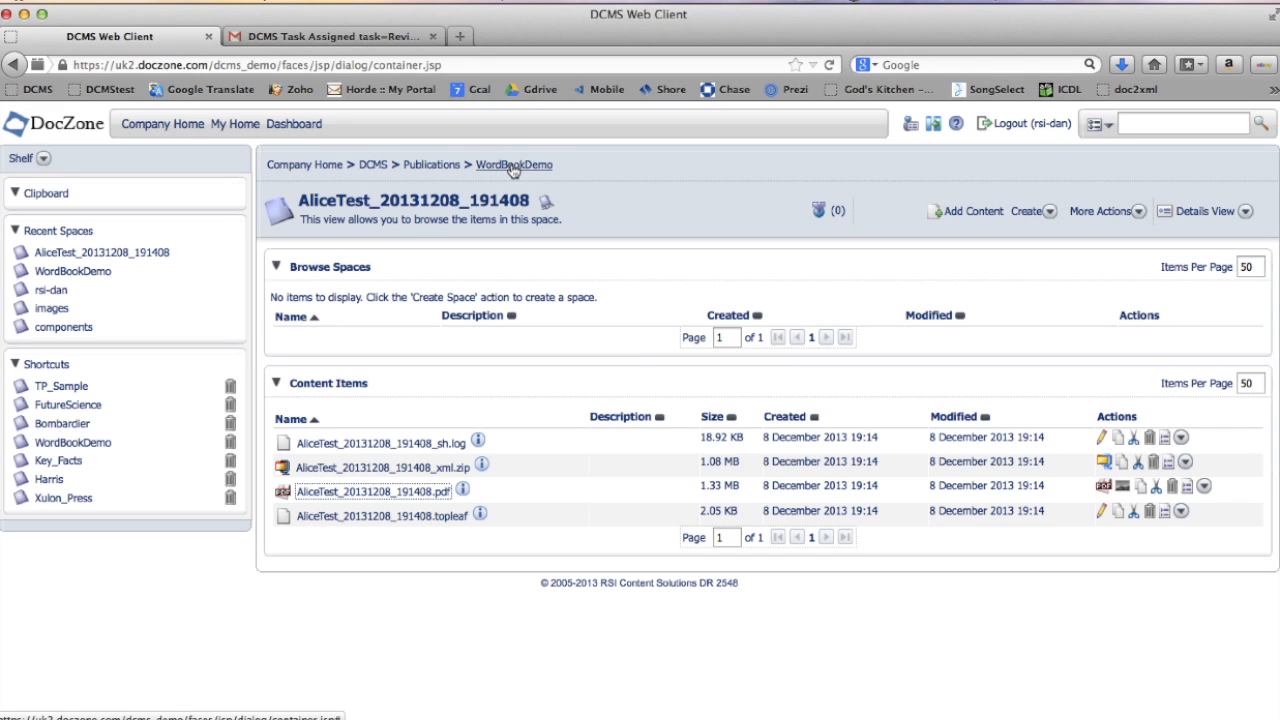
- Return to WordBookDemo and republish AliceTest.bookmap as PDF (TL) with the R01_WO2_ChapNotes_Big stylesheet
left_click(512, 166)
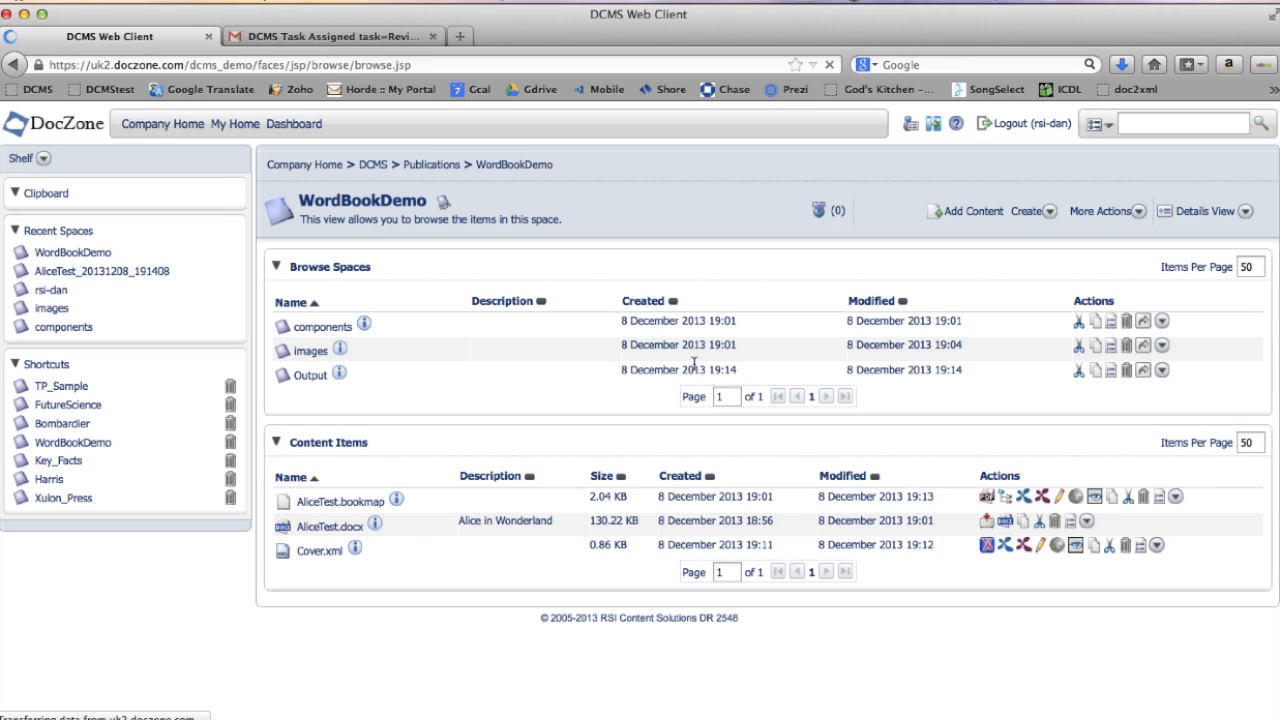
left_click(986, 500)
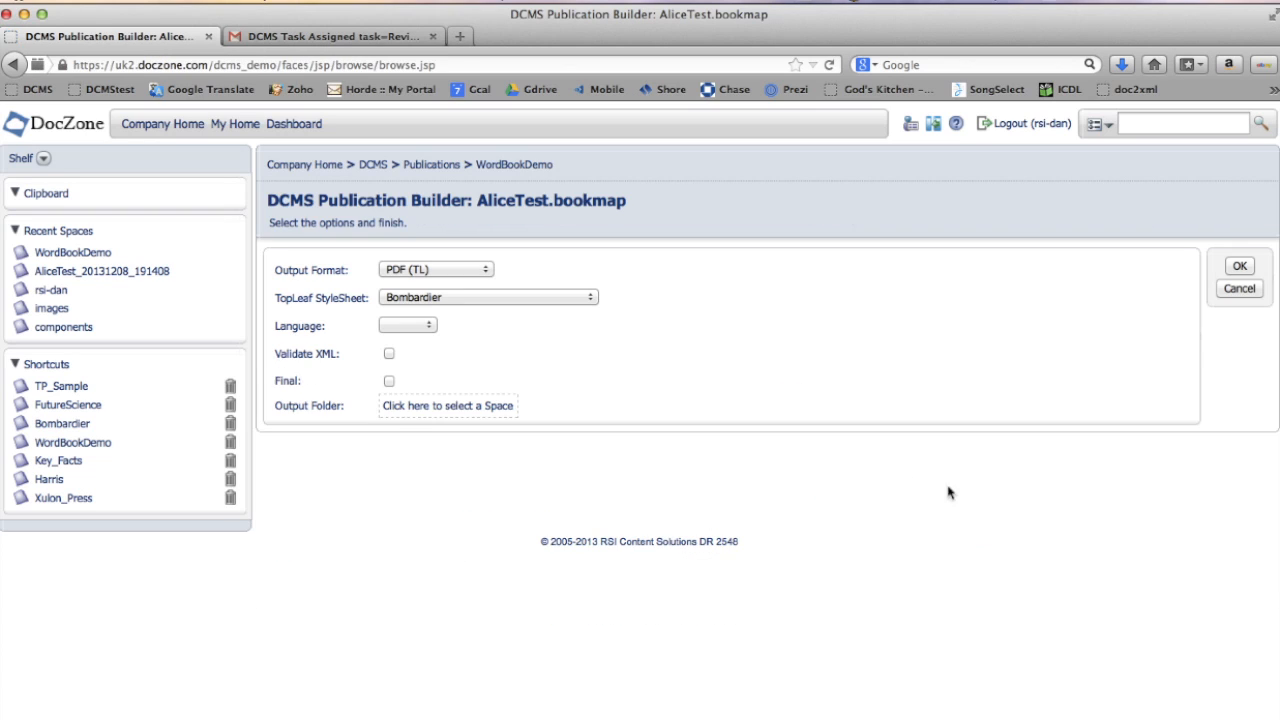
left_click(591, 300)
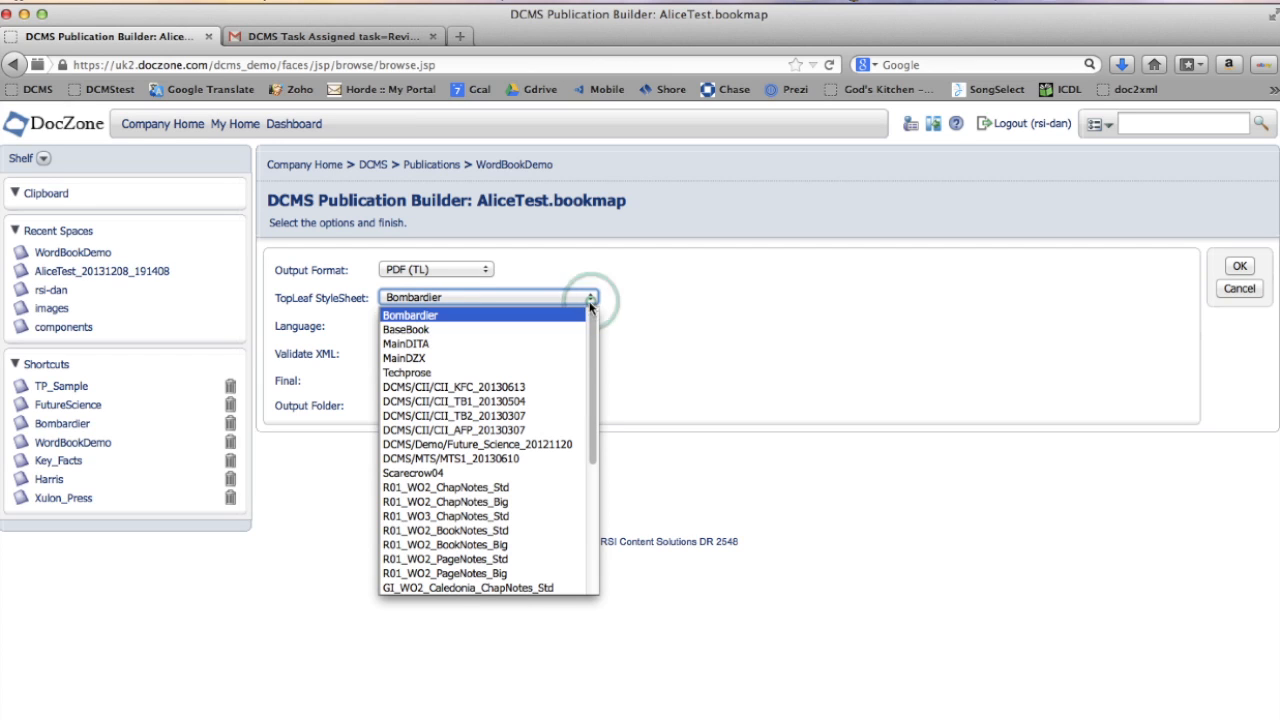
left_click(531, 503)
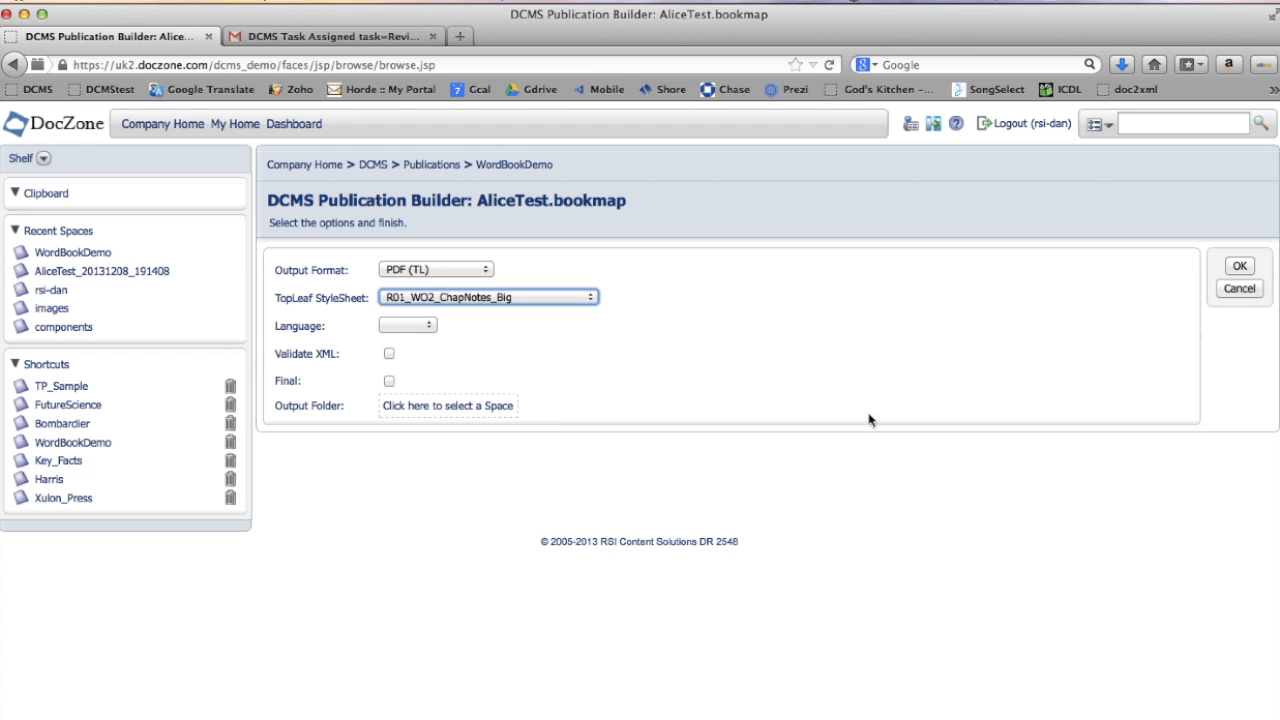
left_click(1240, 267)
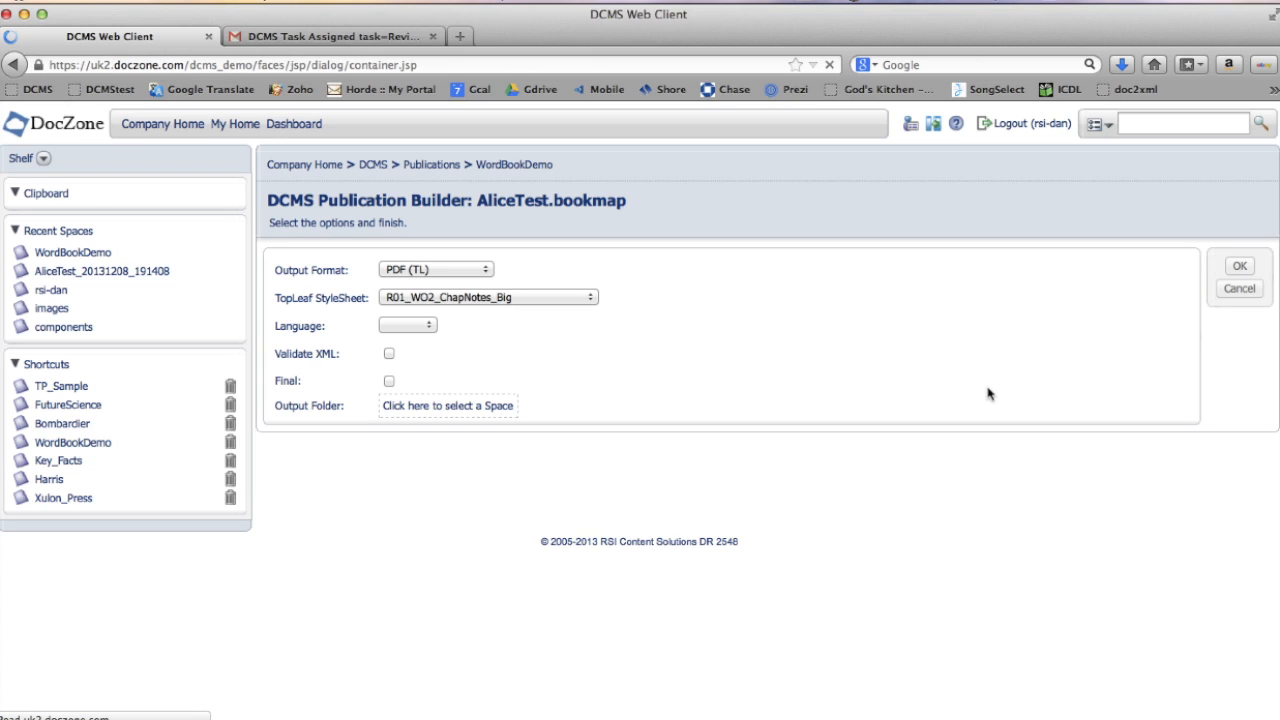
- Open the newly generated PDF and review its cover and Chapter I pages
left_click(330, 500)
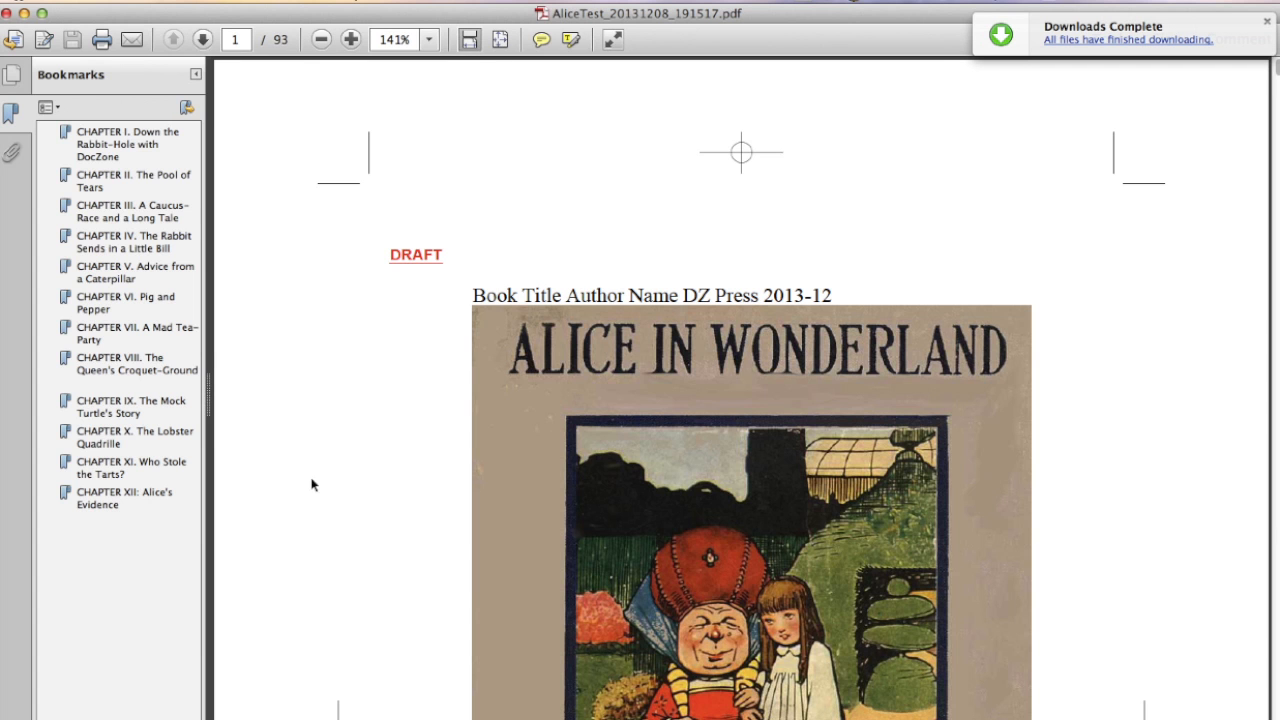
left_click(108, 142)
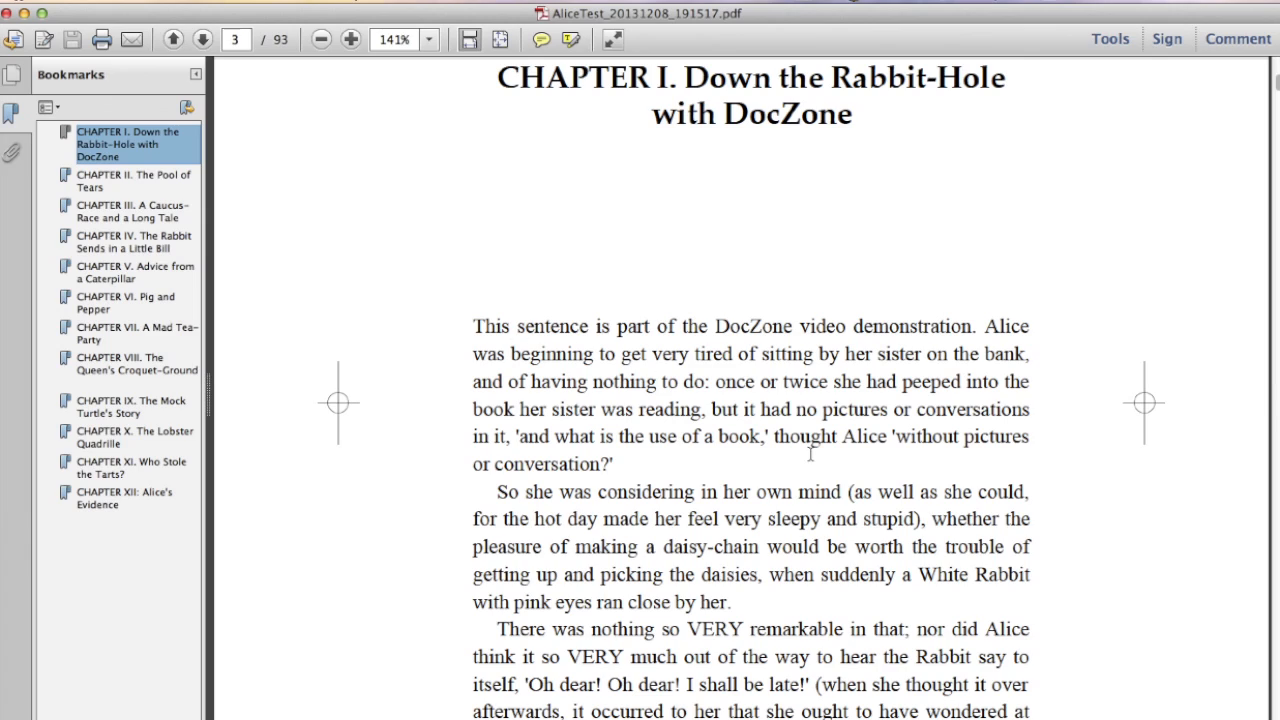
scroll(811, 454, "down", 10)
scroll(811, 459, "down", 5)
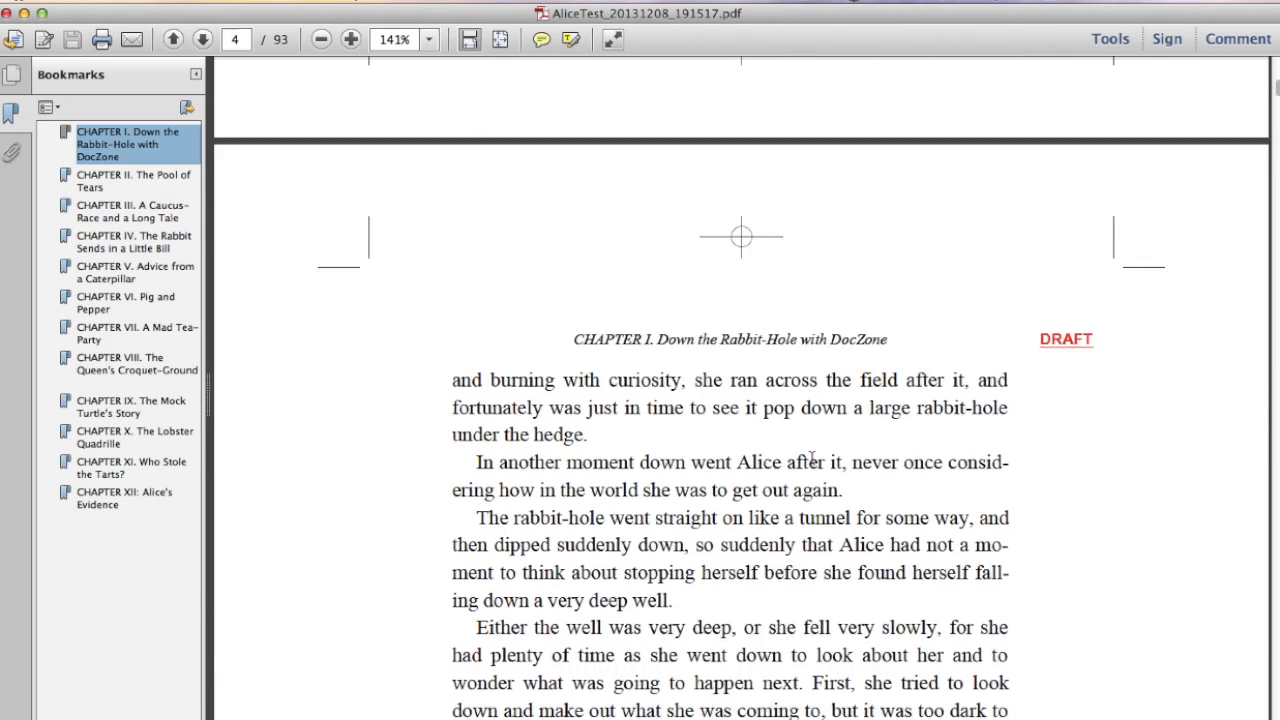
scroll(811, 459, "down", 8)
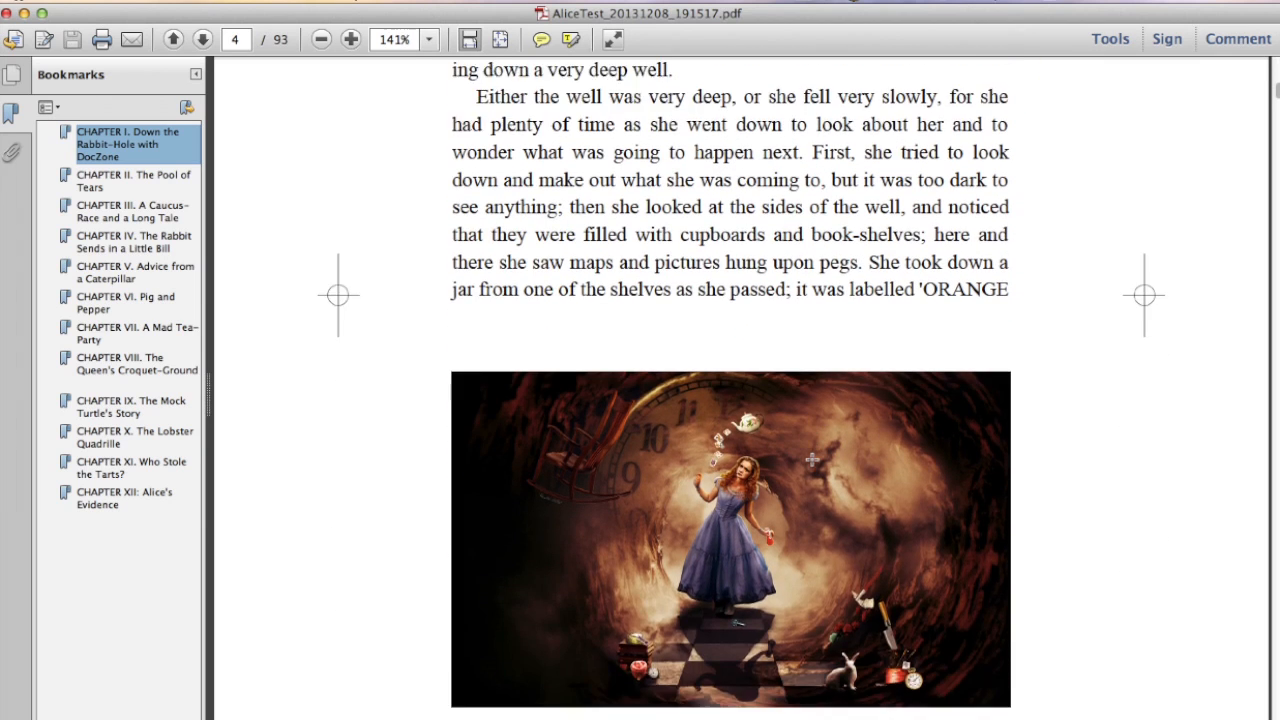
- Finish reviewing the Chapter I figure in the PDF and switch back to the WordBookDemo space in the browser
scroll(811, 459, "down", 2)
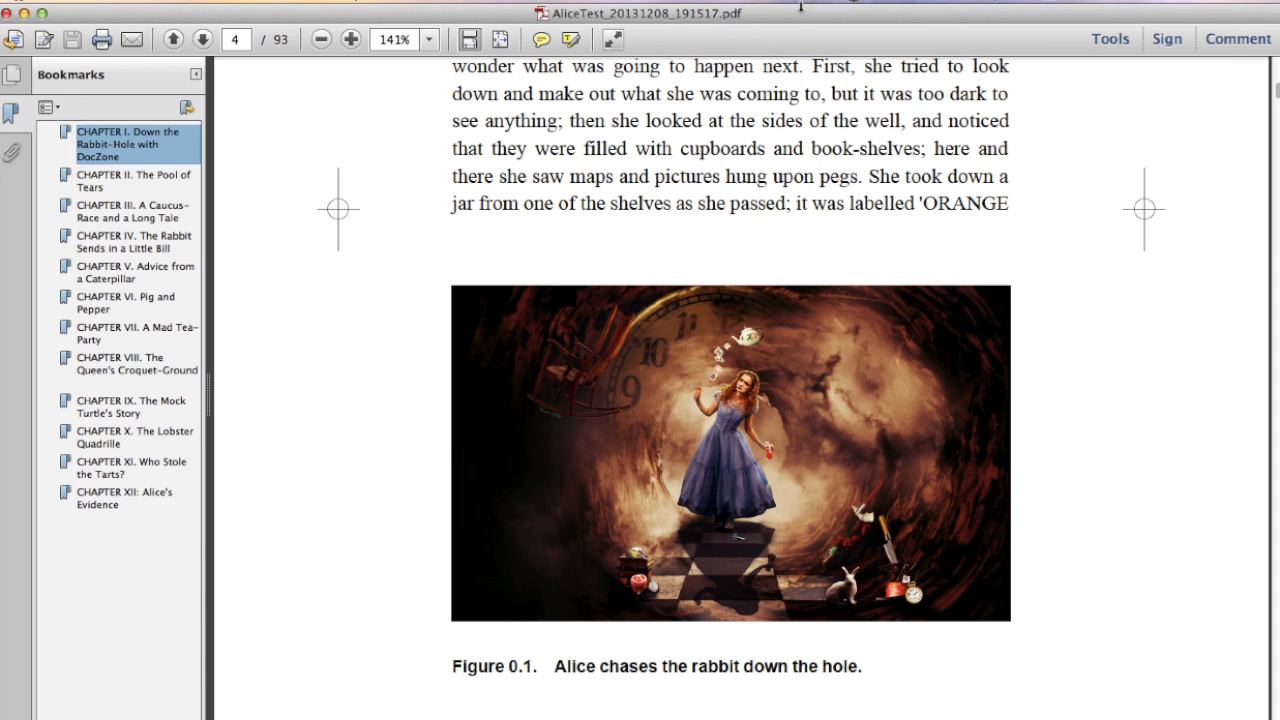
left_click(809, 1)
left_click(857, 14)
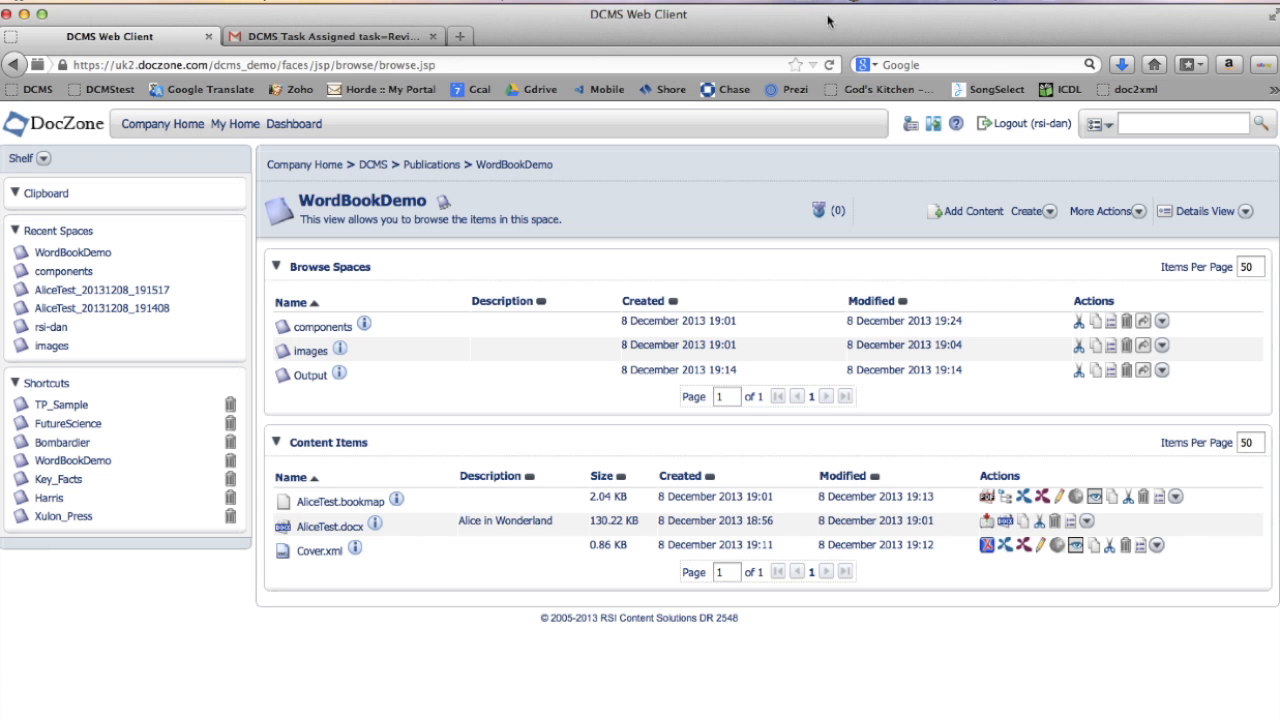
- Upload Alice_RabbitHole.MP4 to WordBookDemo with description 'Alice - Down the Rabbit Hole movie' and comment 'Disney movie clip'
left_click(972, 212)
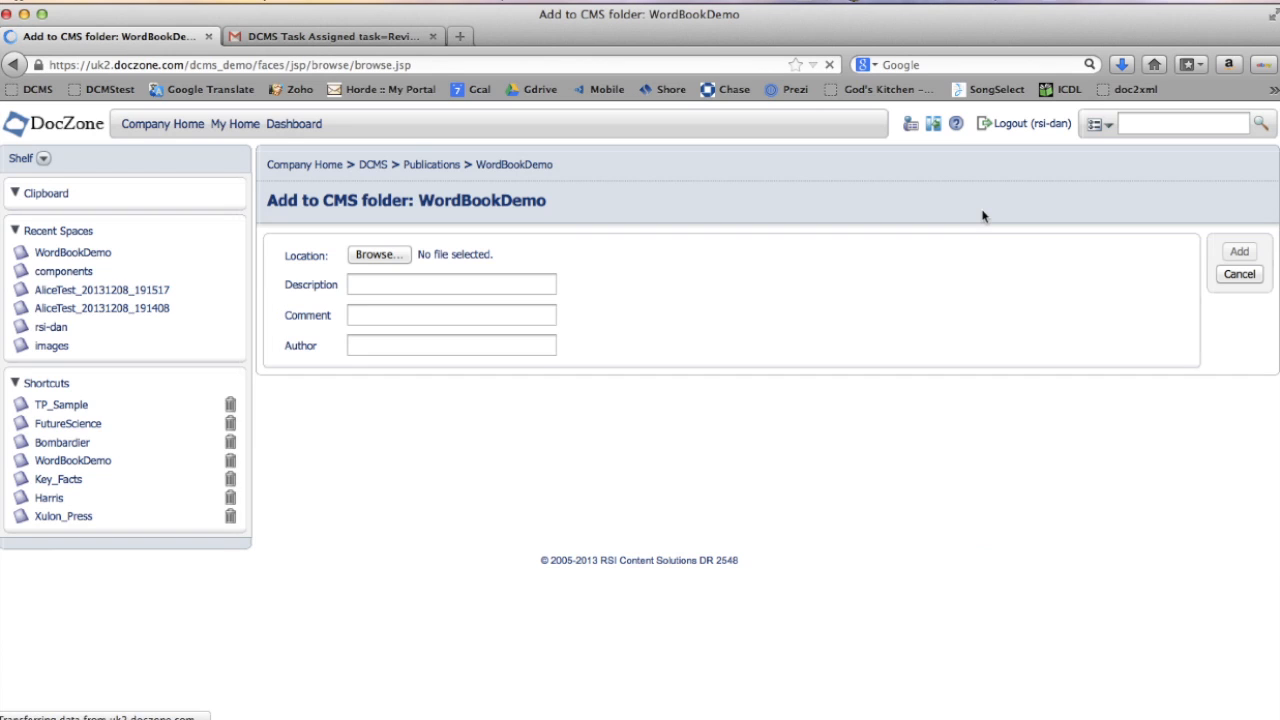
left_click(378, 256)
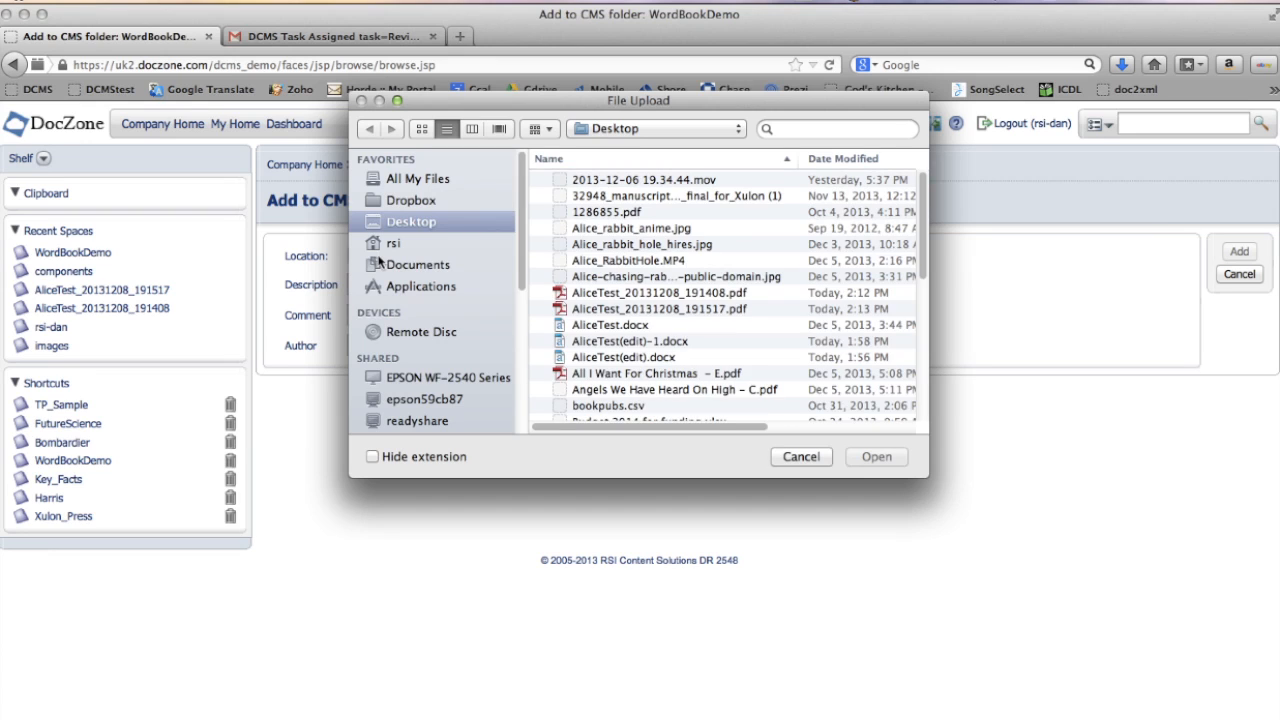
left_click(607, 262)
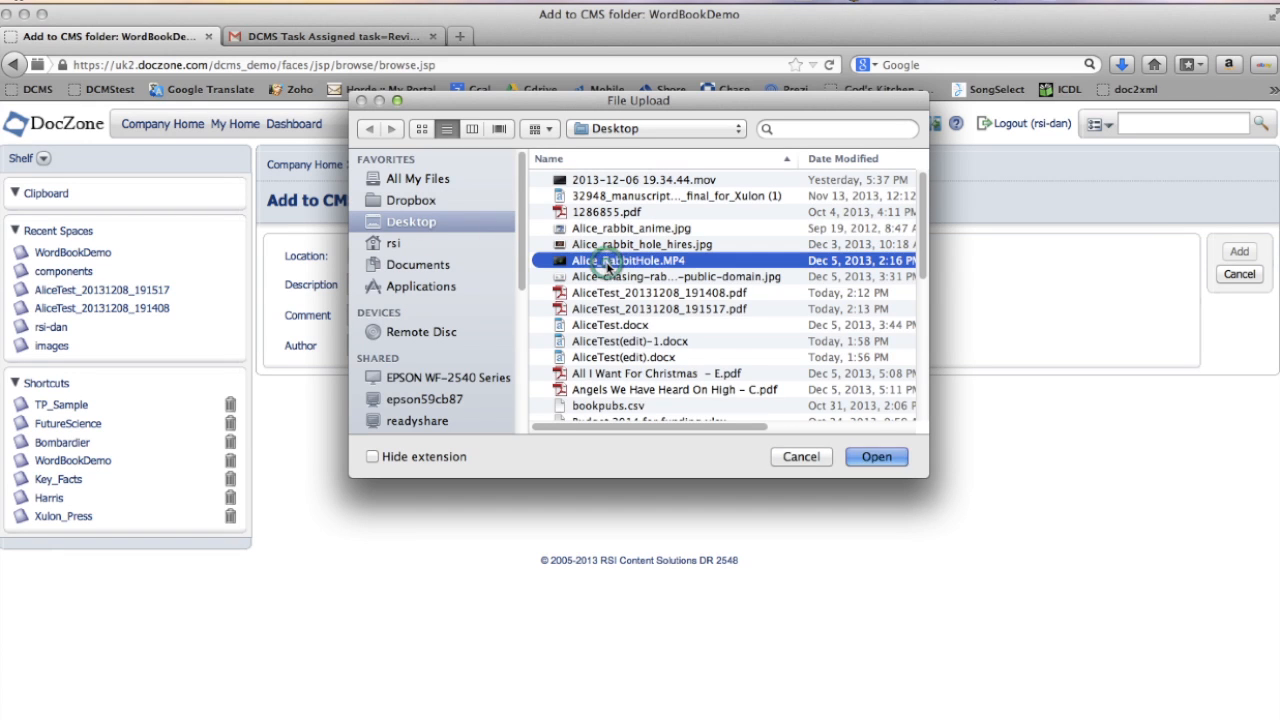
left_click(876, 457)
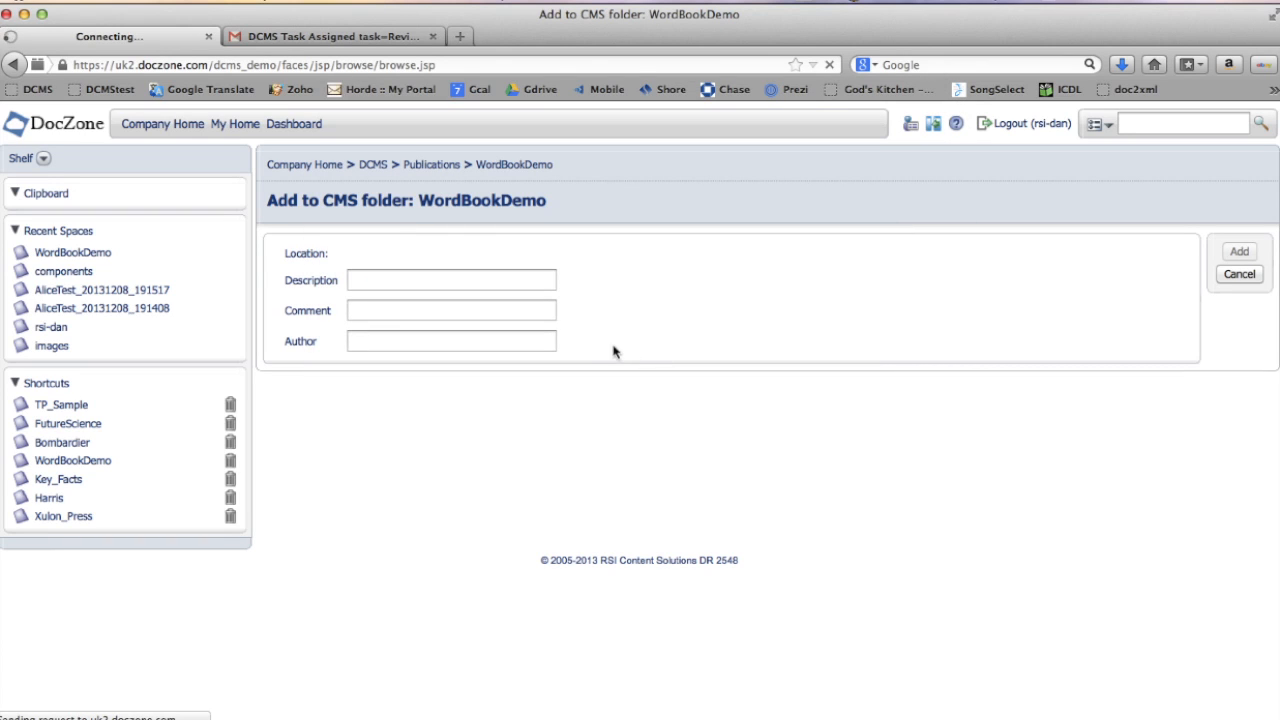
left_click(476, 283)
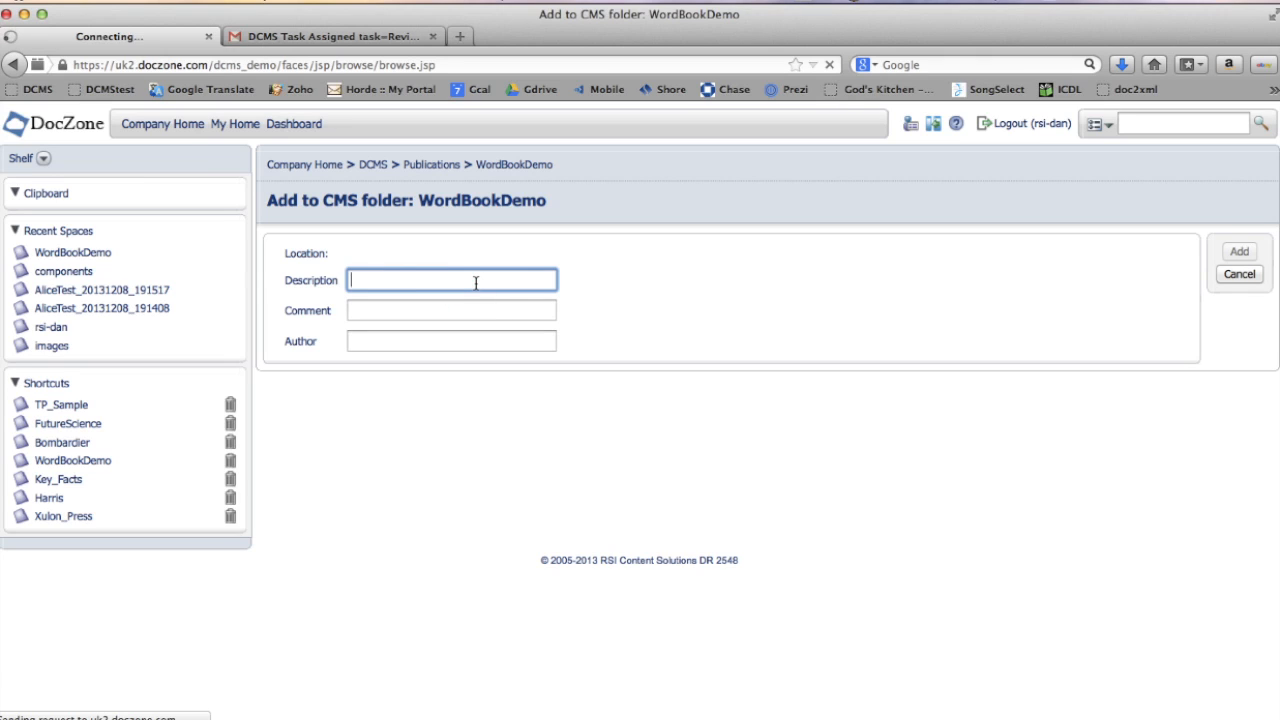
type("A")
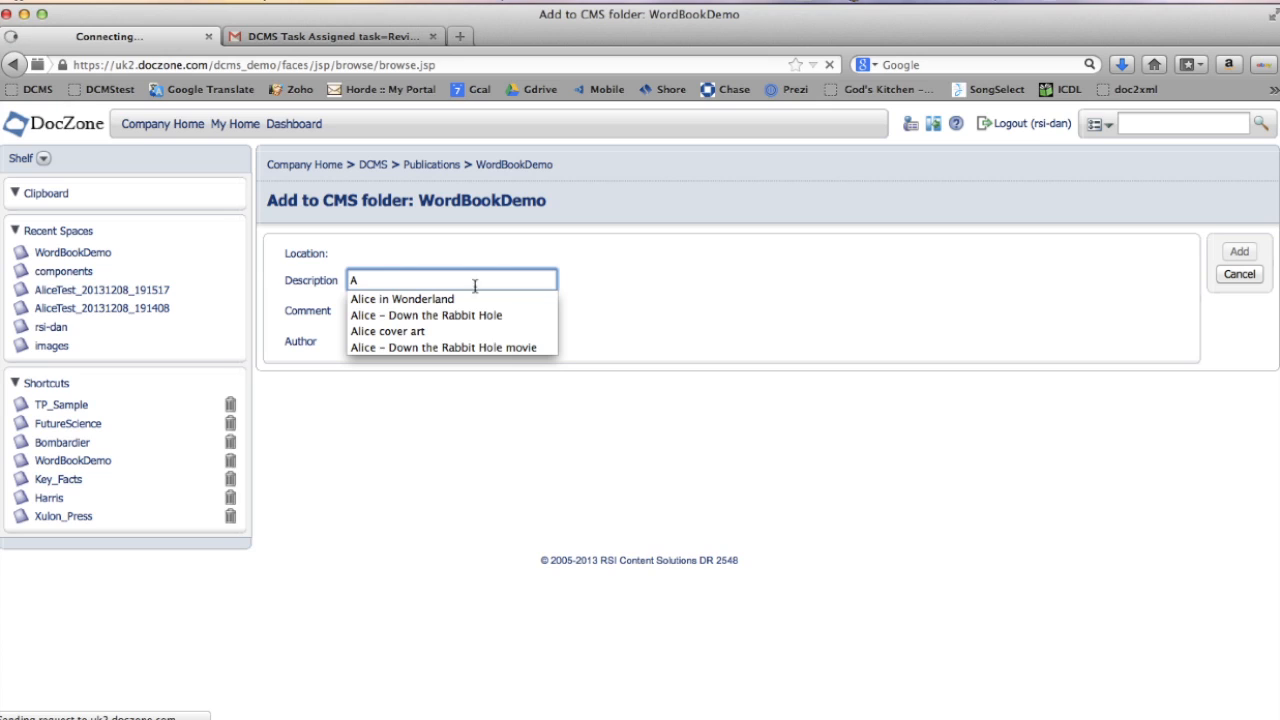
left_click(463, 347)
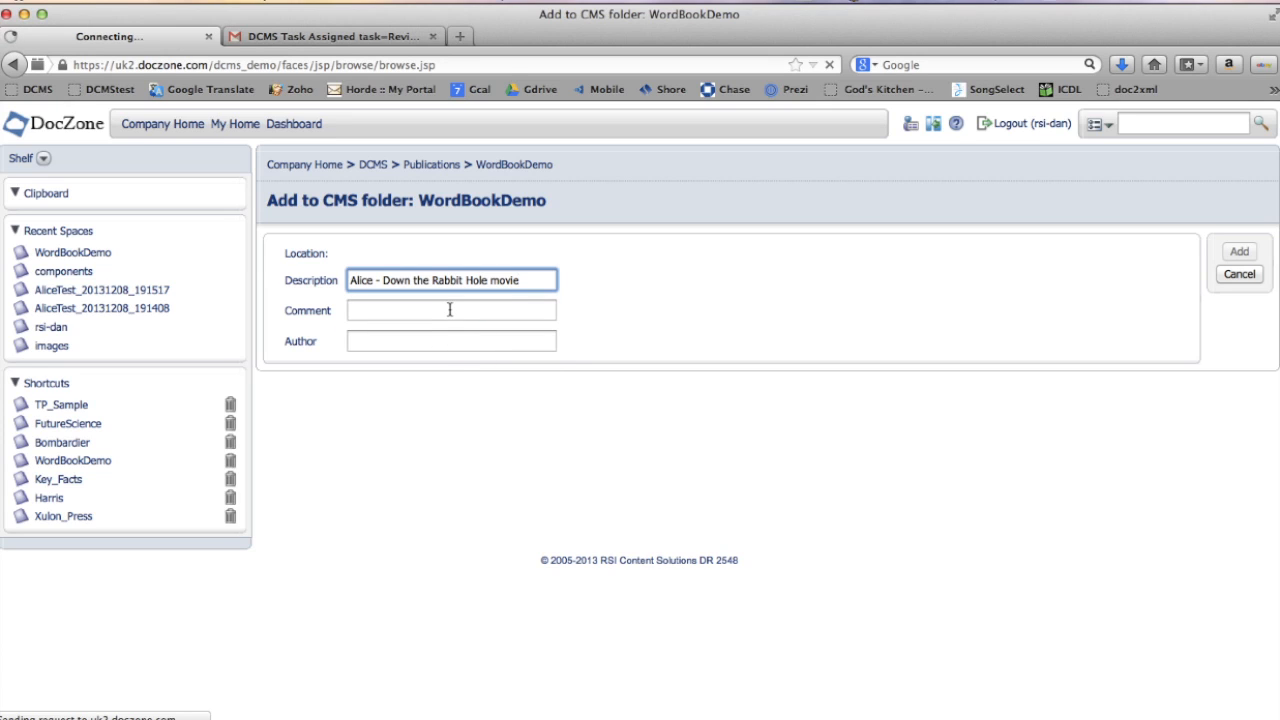
left_click(449, 310)
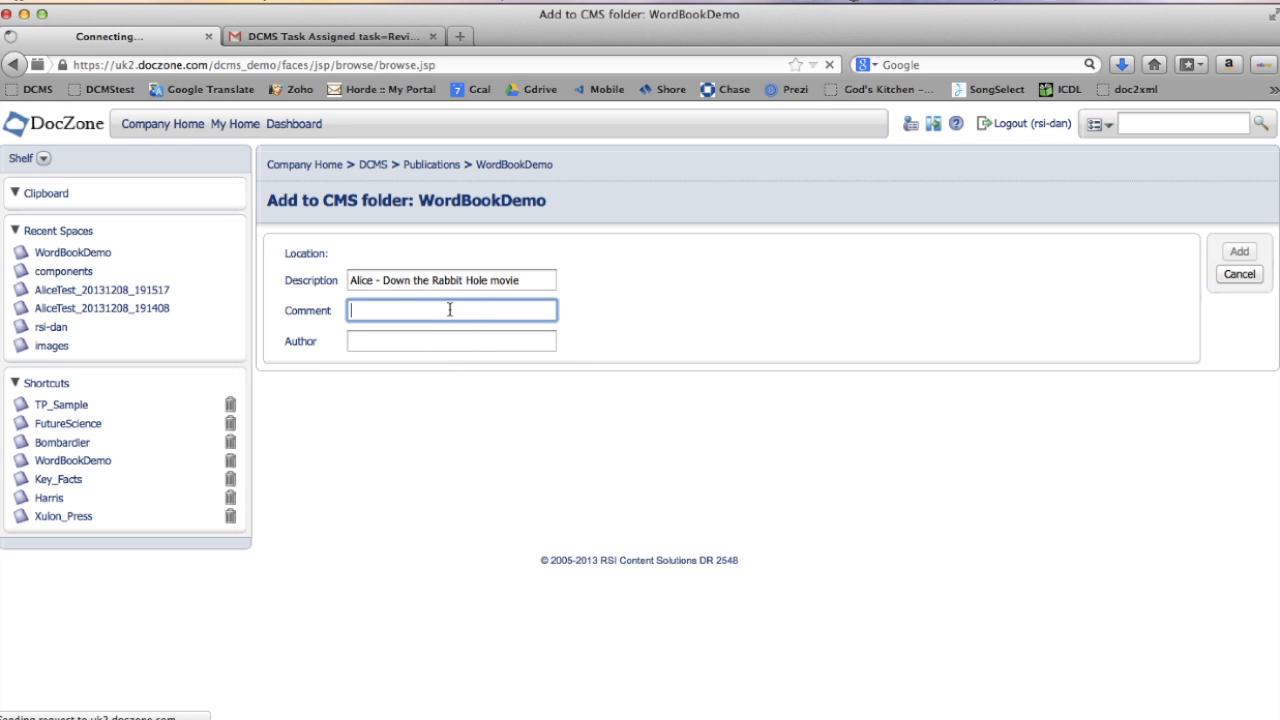
type("Disney movie clip")
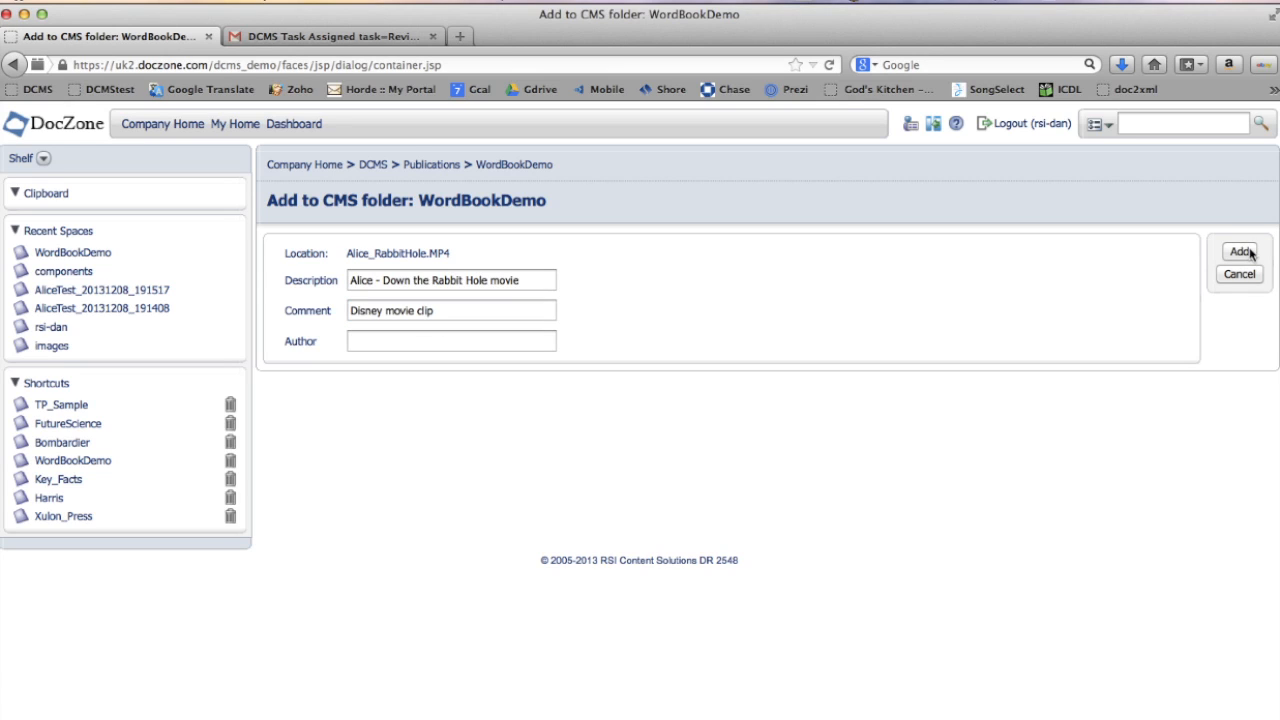
left_click(1240, 252)
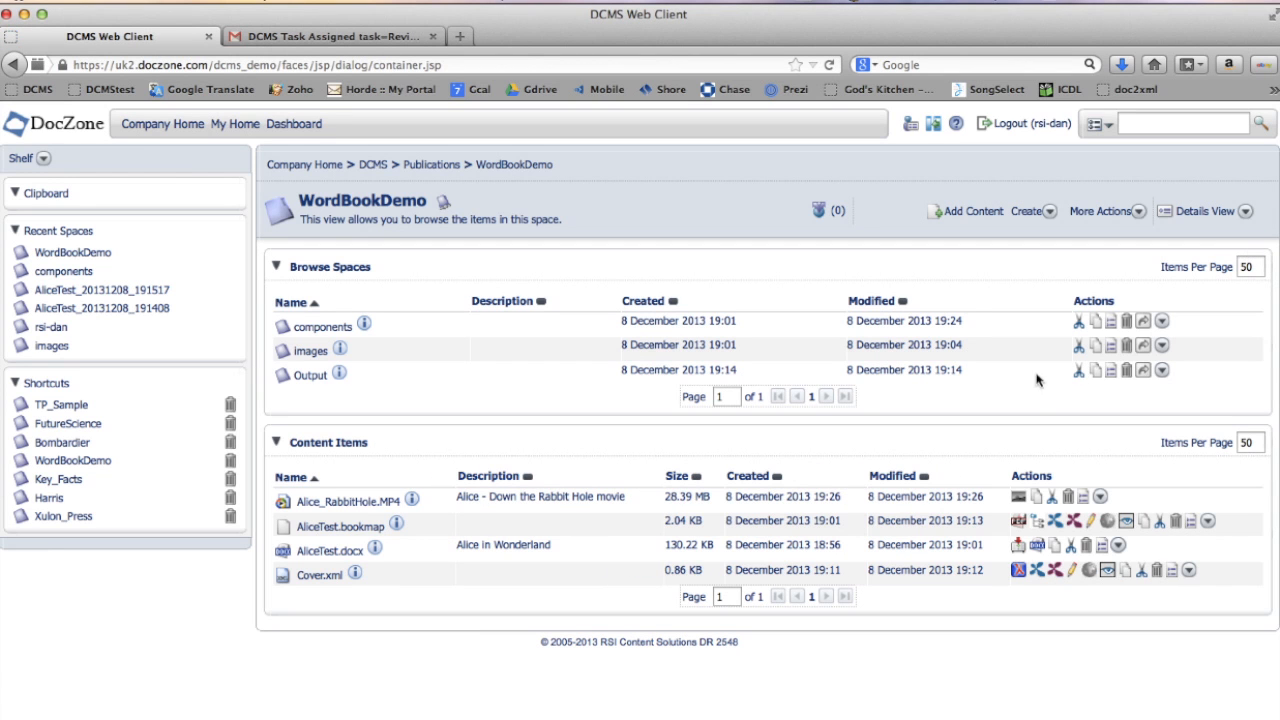
- Open AliceTest_01.xml from the components folder in the Xopus editor and switch to Tags On View
left_click(322, 328)
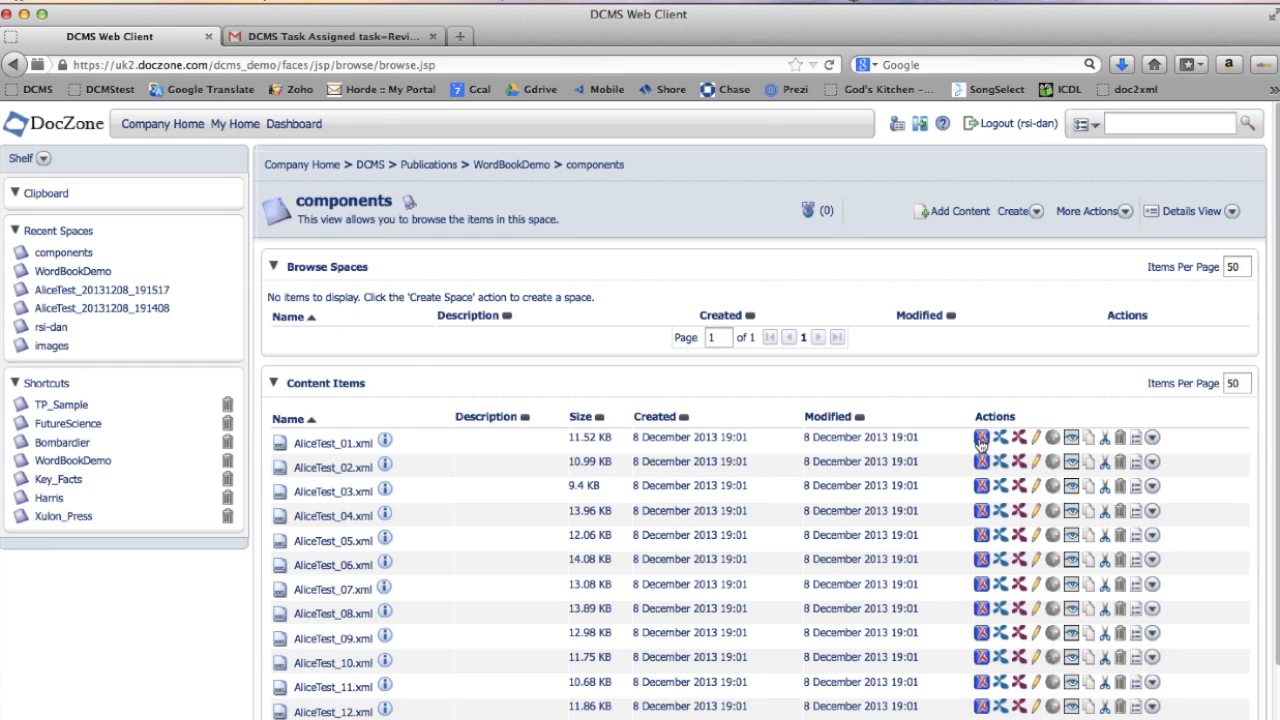
left_click(1004, 439)
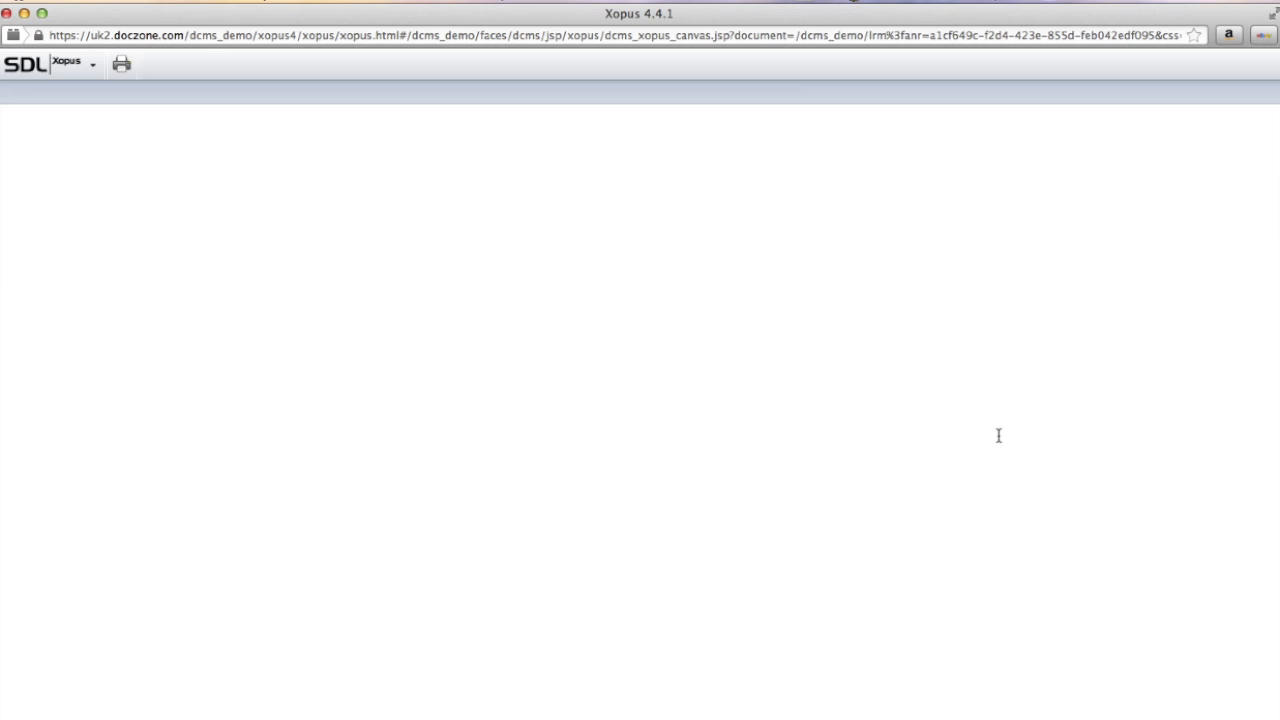
left_click(60, 66)
mouse_move(62, 90)
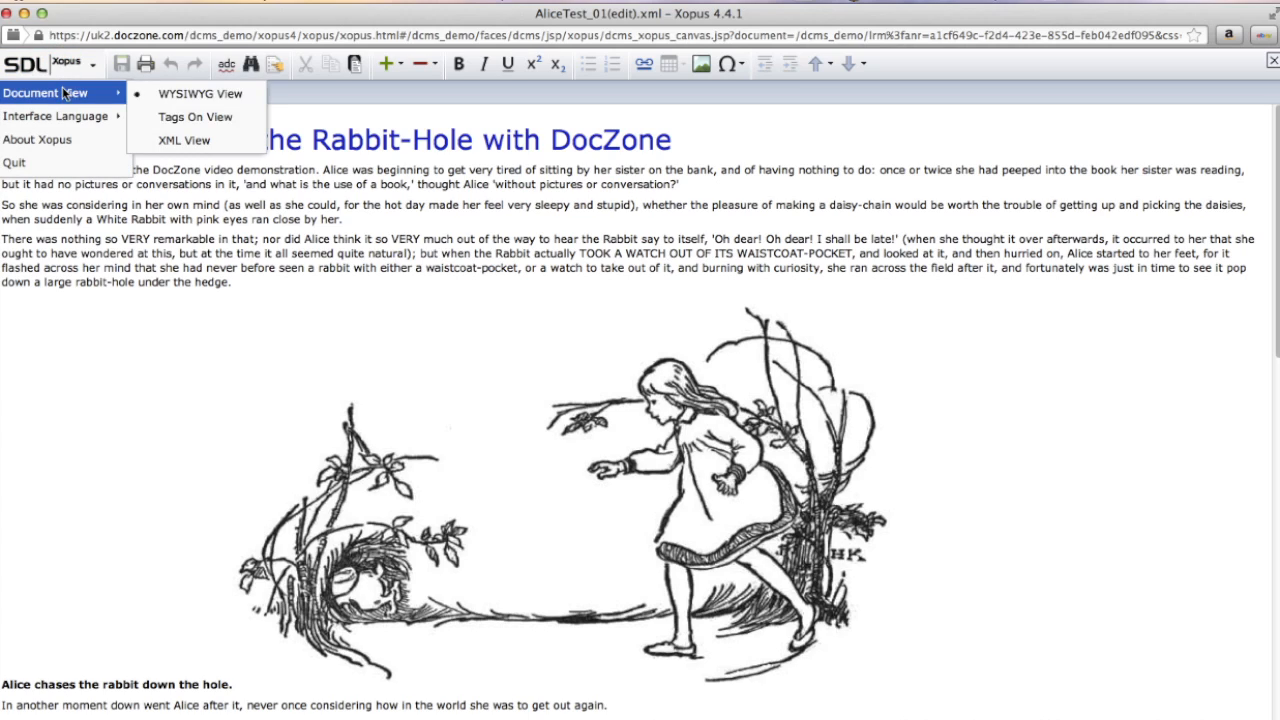
left_click(155, 116)
scroll(243, 323, "down", 5)
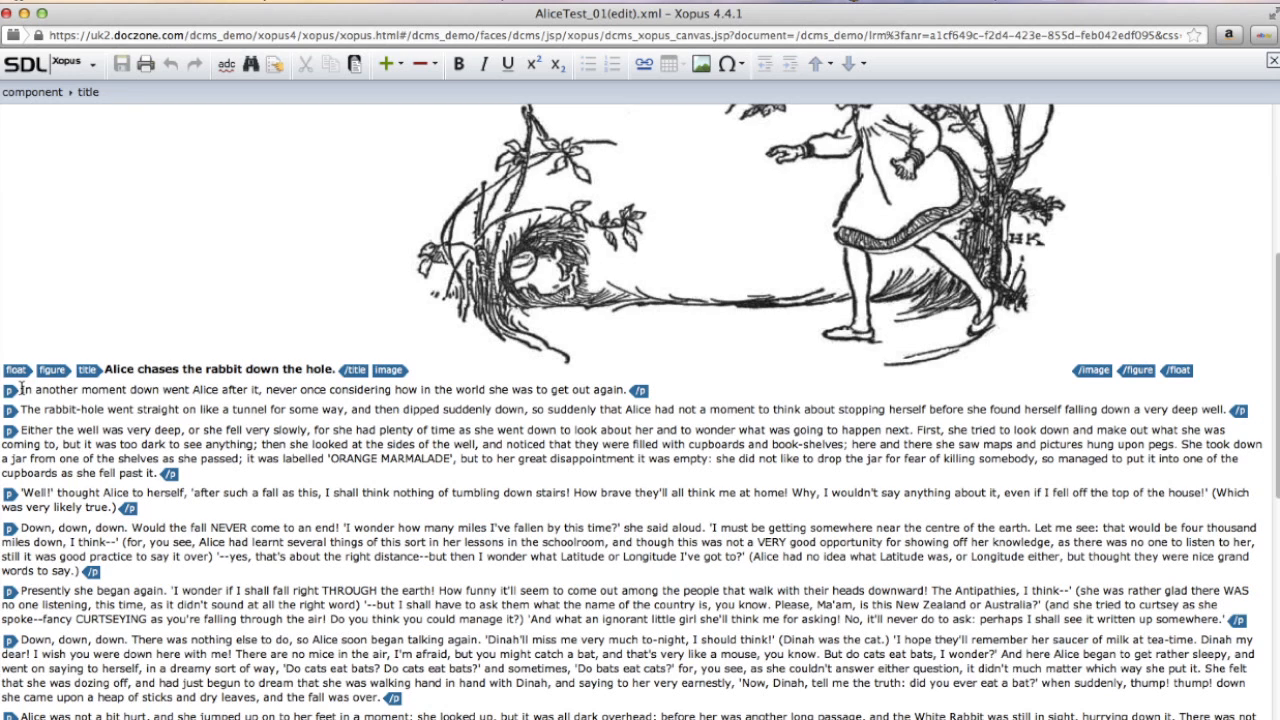
- Insert a movie element after the first figure, linking Alice_RabbitHole.MP4 found by searching WordBookDemo for *.mp4
left_click(21, 389)
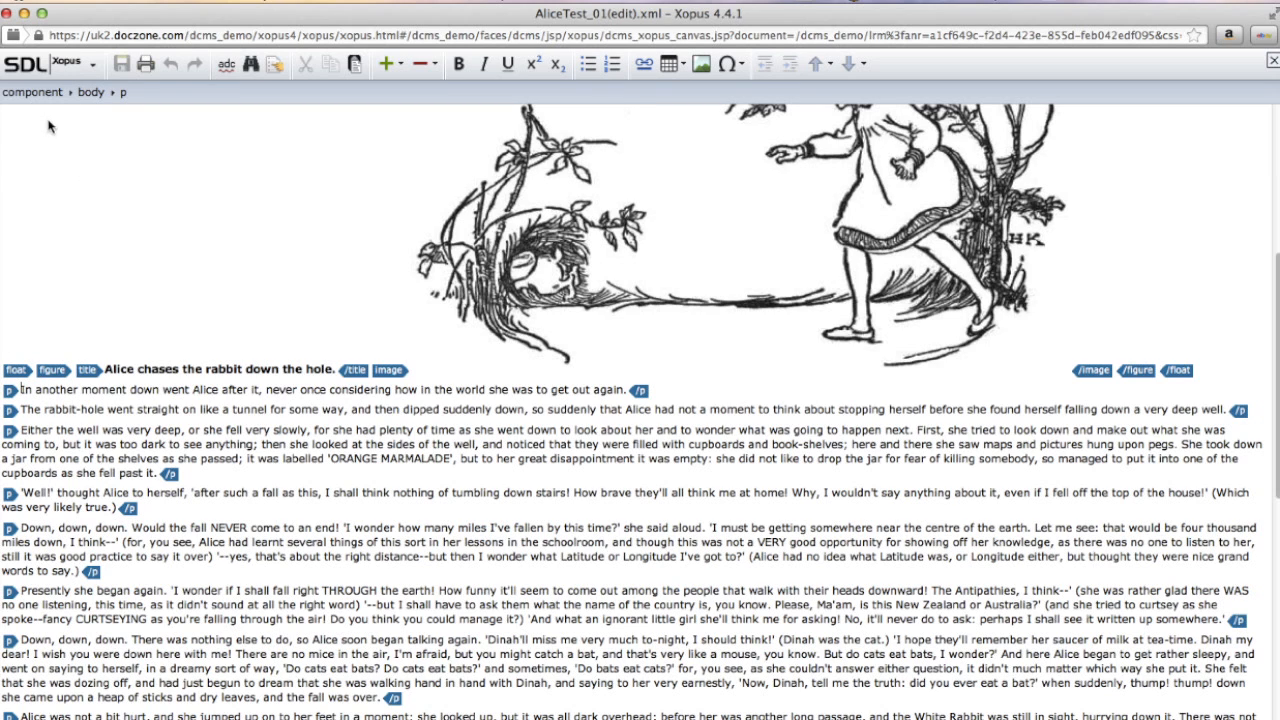
left_click(91, 92)
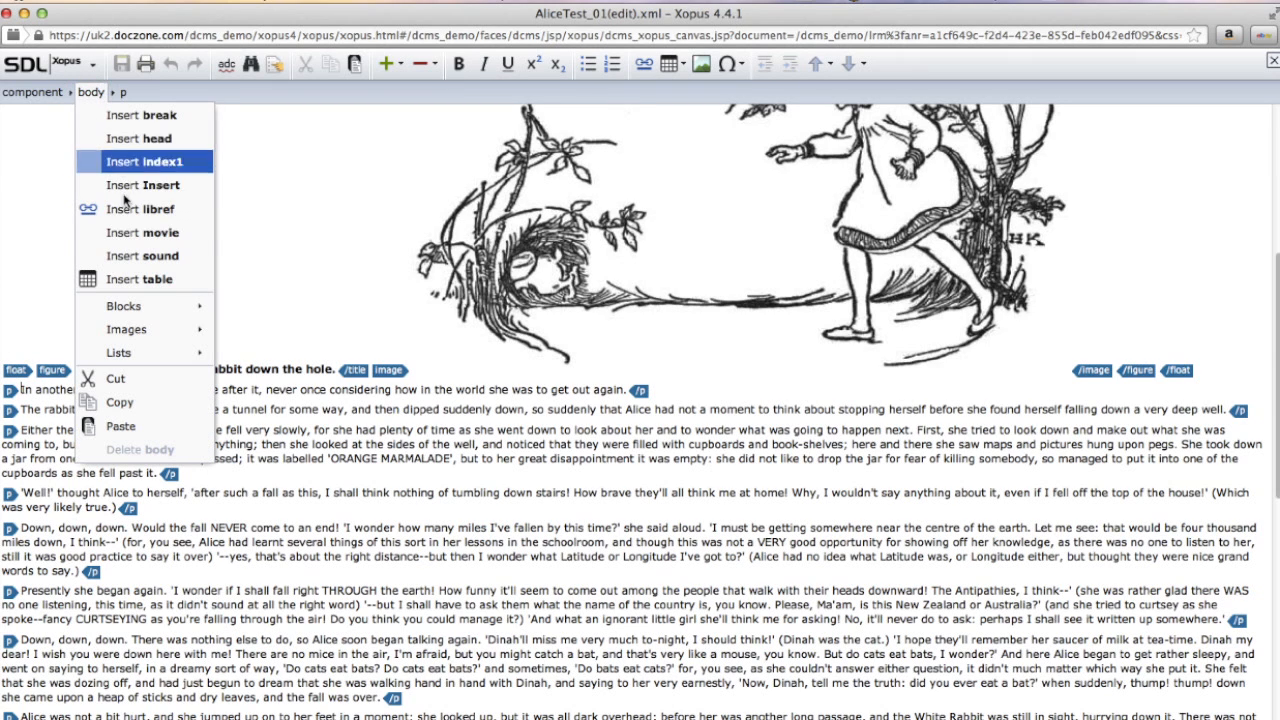
left_click(124, 236)
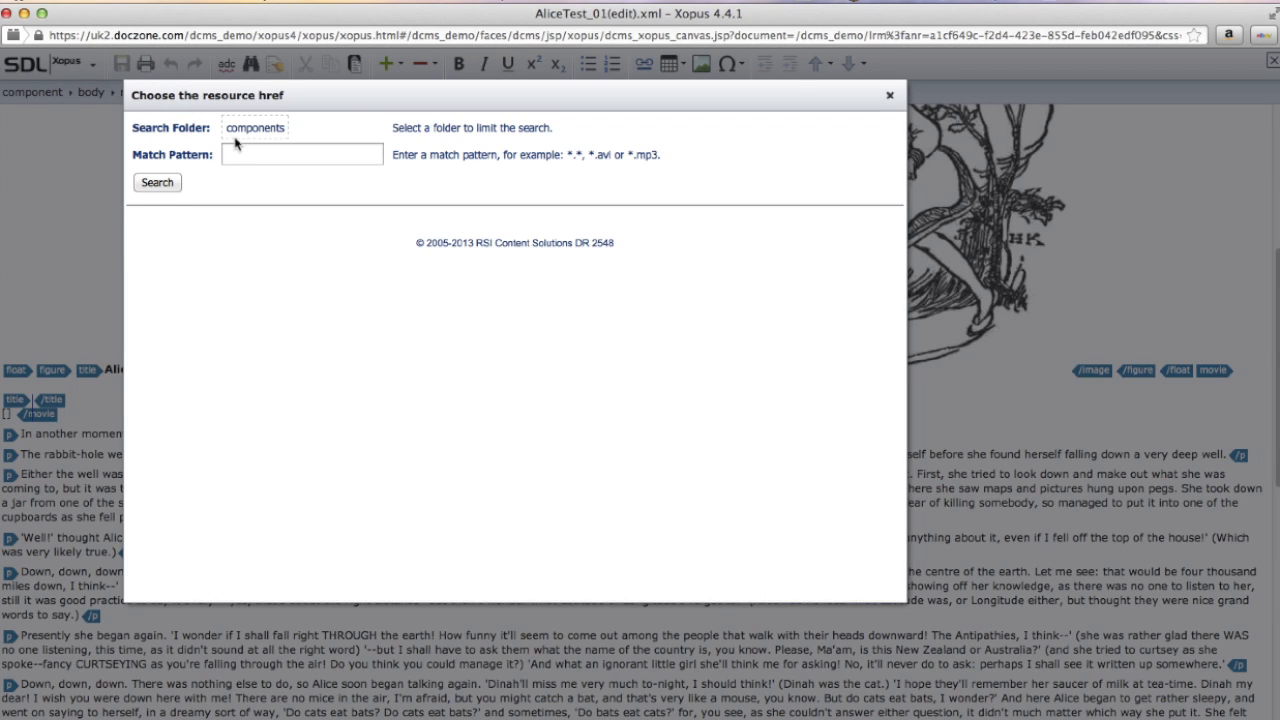
left_click(246, 134)
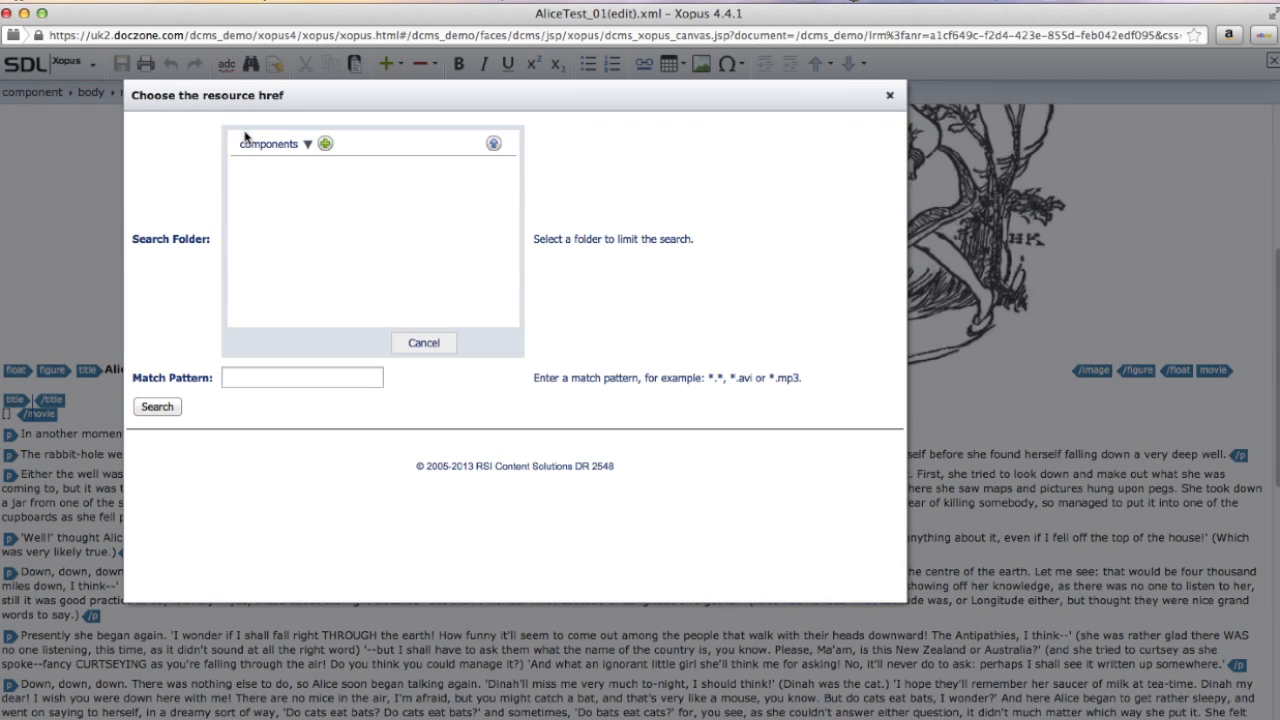
left_click(493, 144)
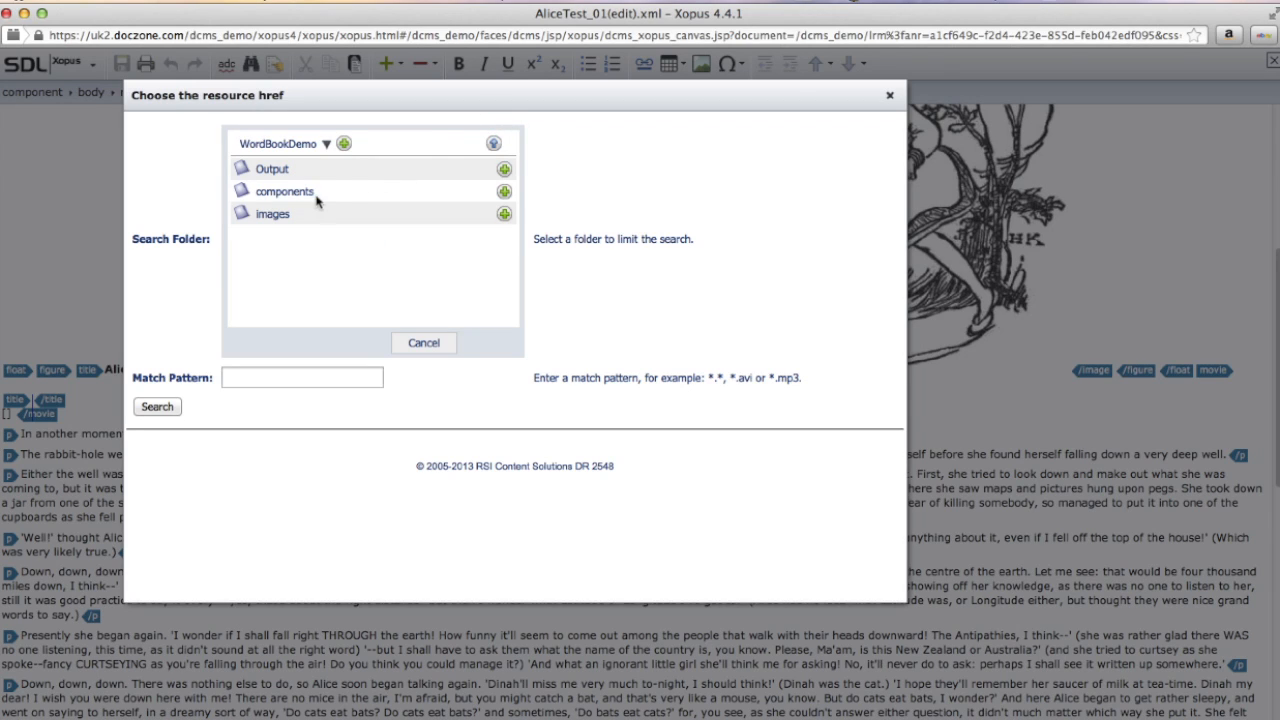
left_click(345, 145)
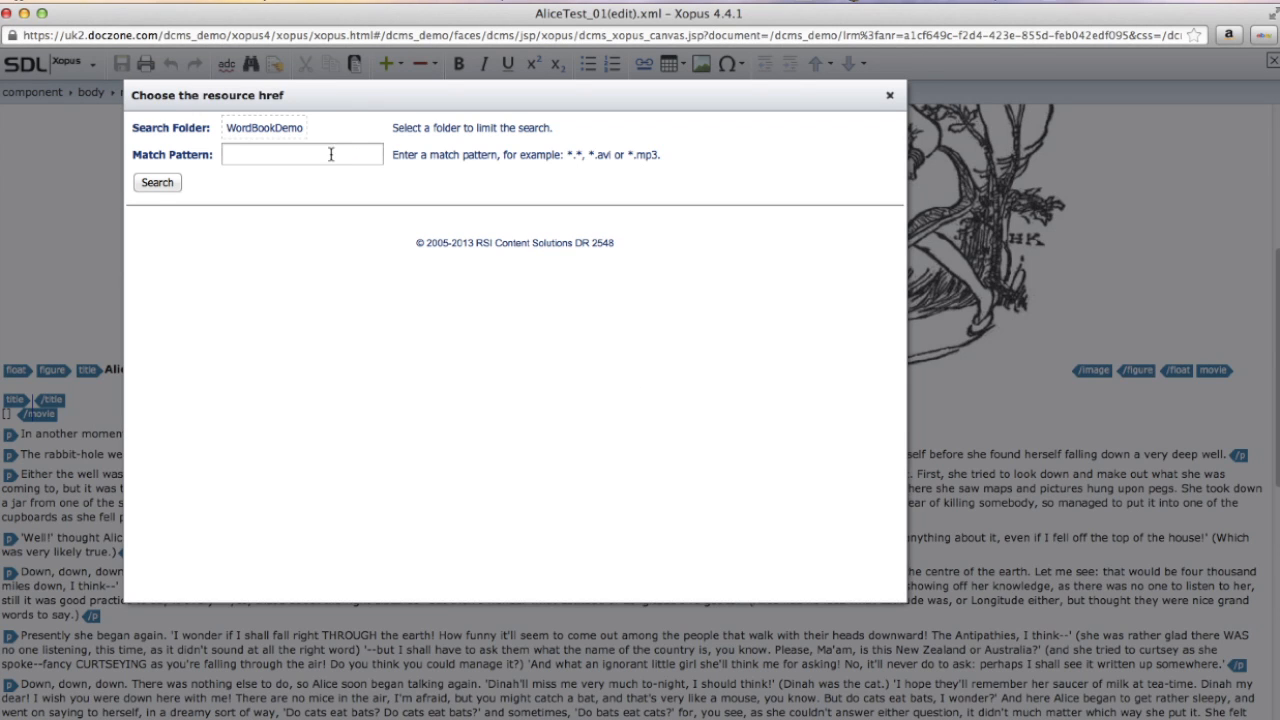
left_click(330, 156)
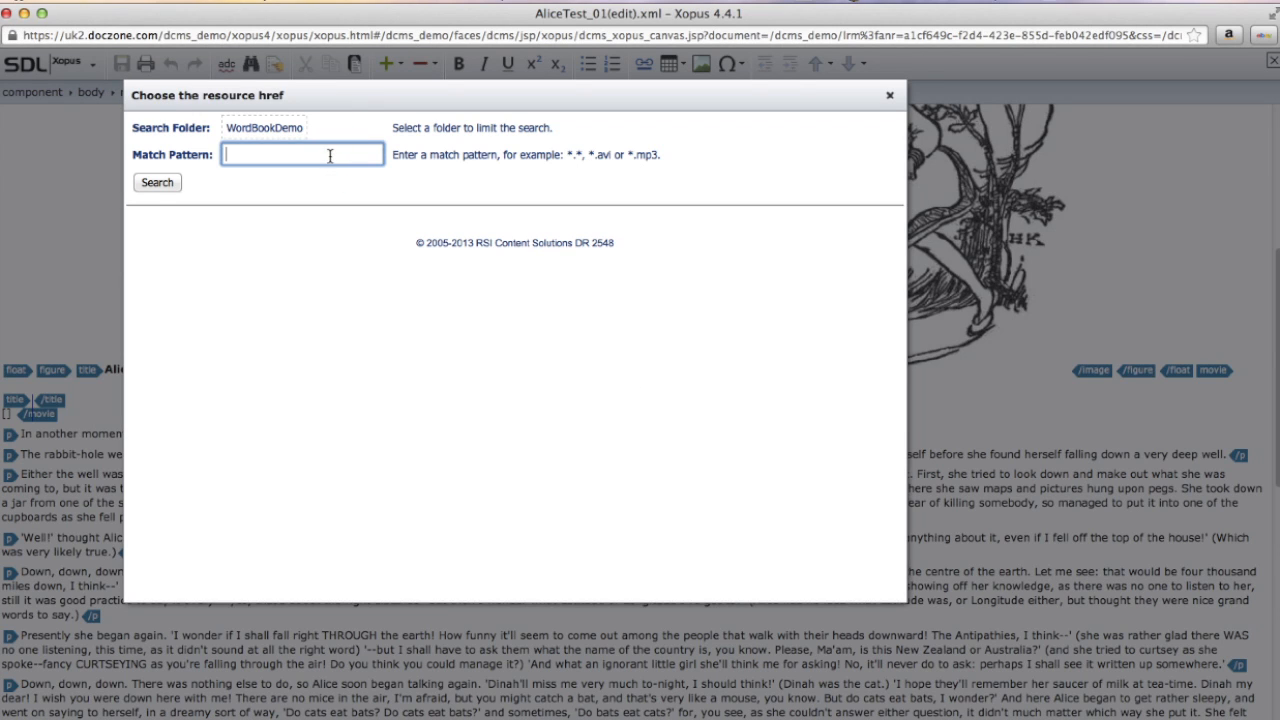
type("*")
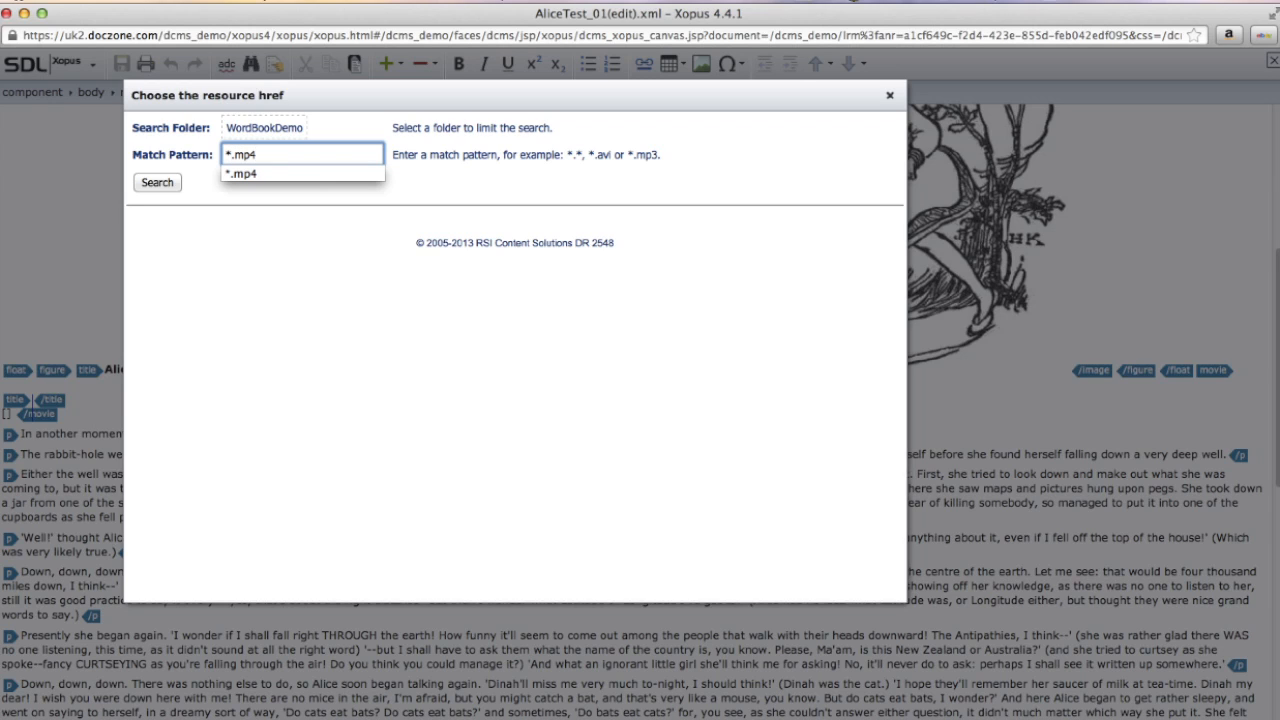
key("Return")
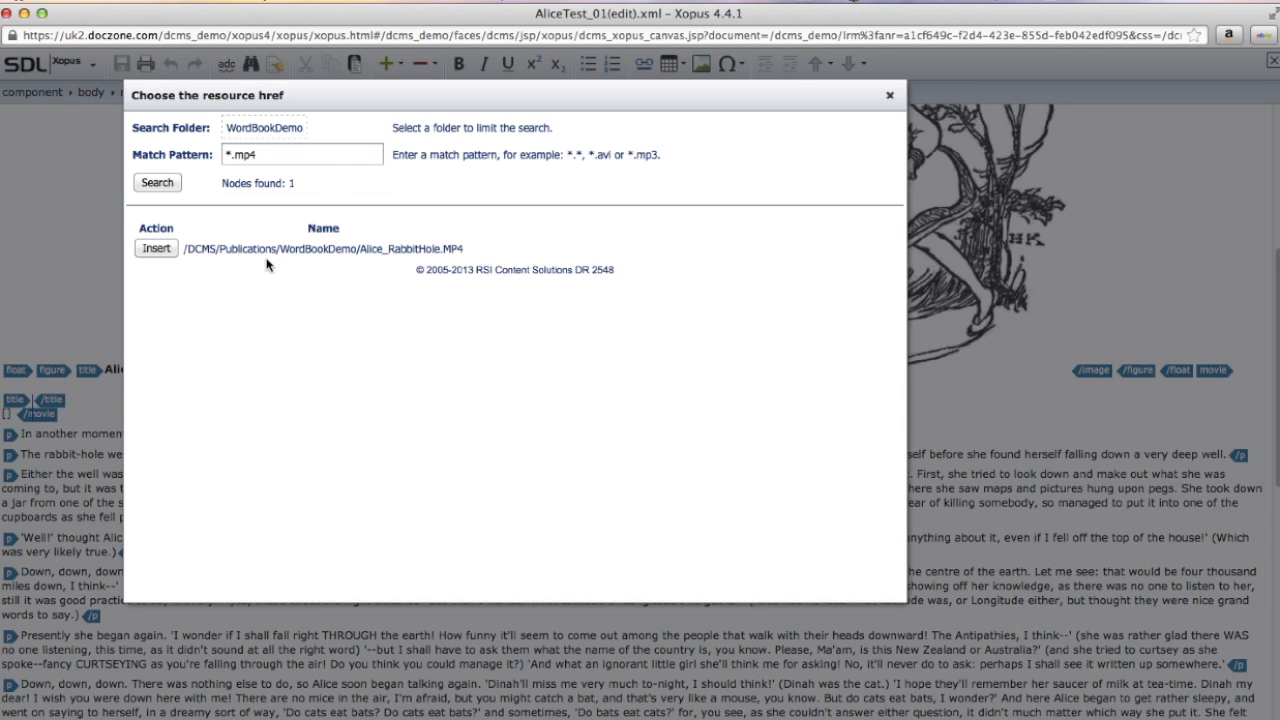
left_click(156, 248)
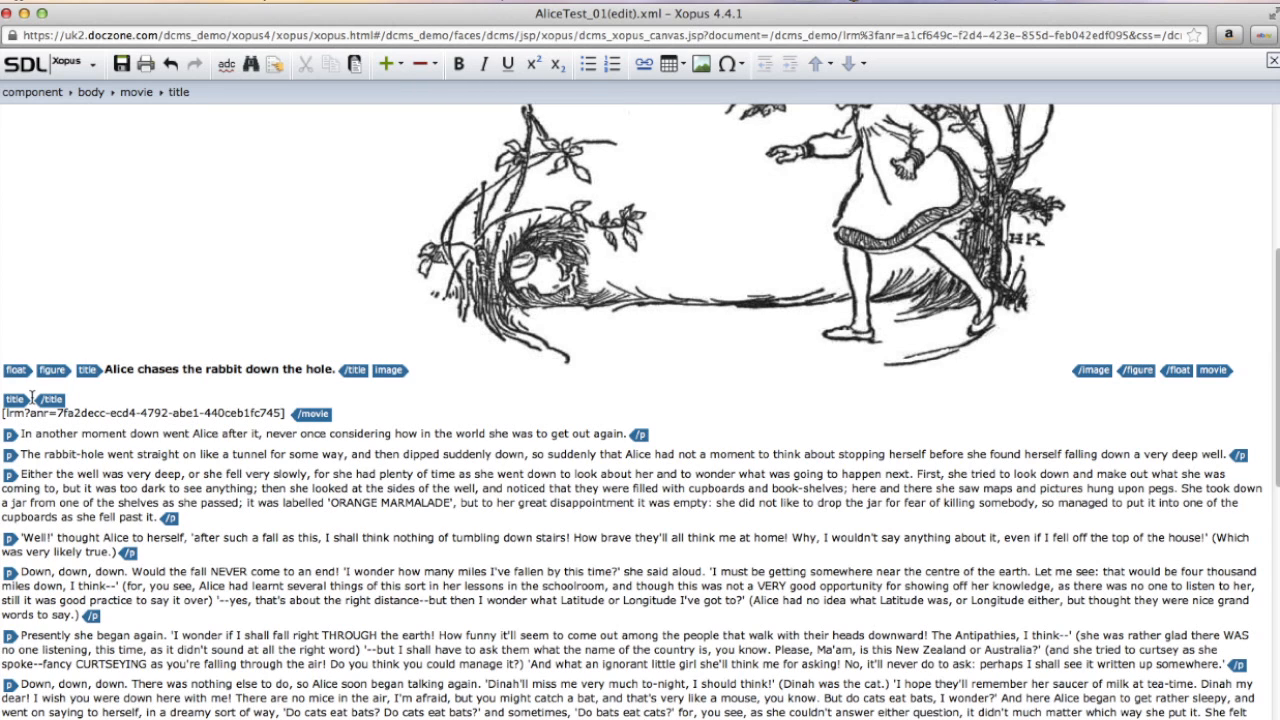
- Title the movie 'Alice movie clip (Disney film)', save the document and close the editor
left_click(32, 397)
type("Alice")
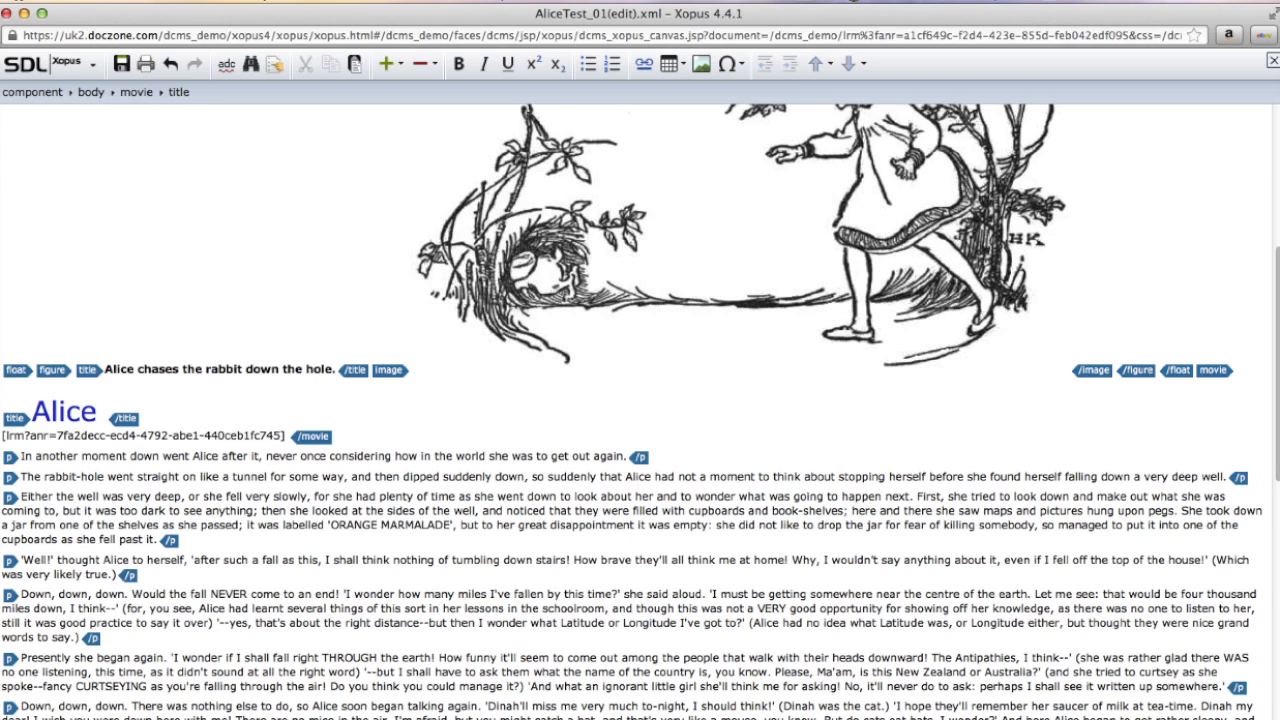
type(" movie clip (Disney film")
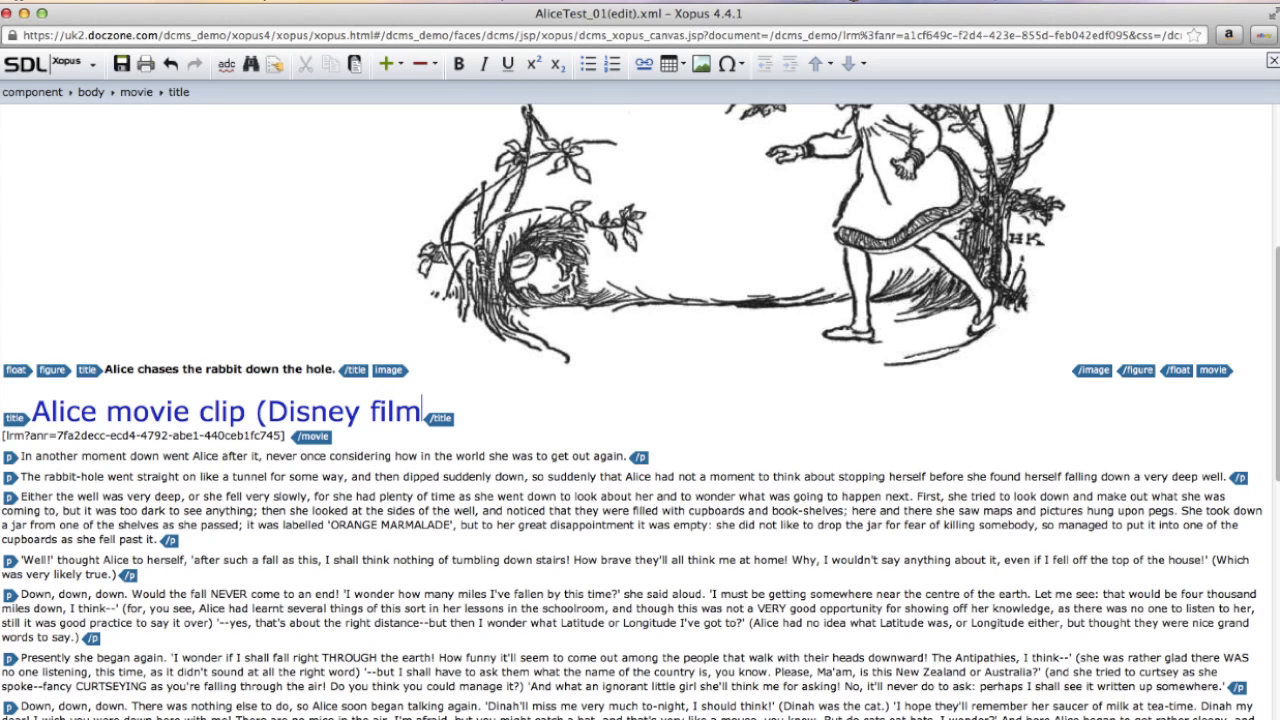
type(")")
left_click(121, 65)
left_click(6, 13)
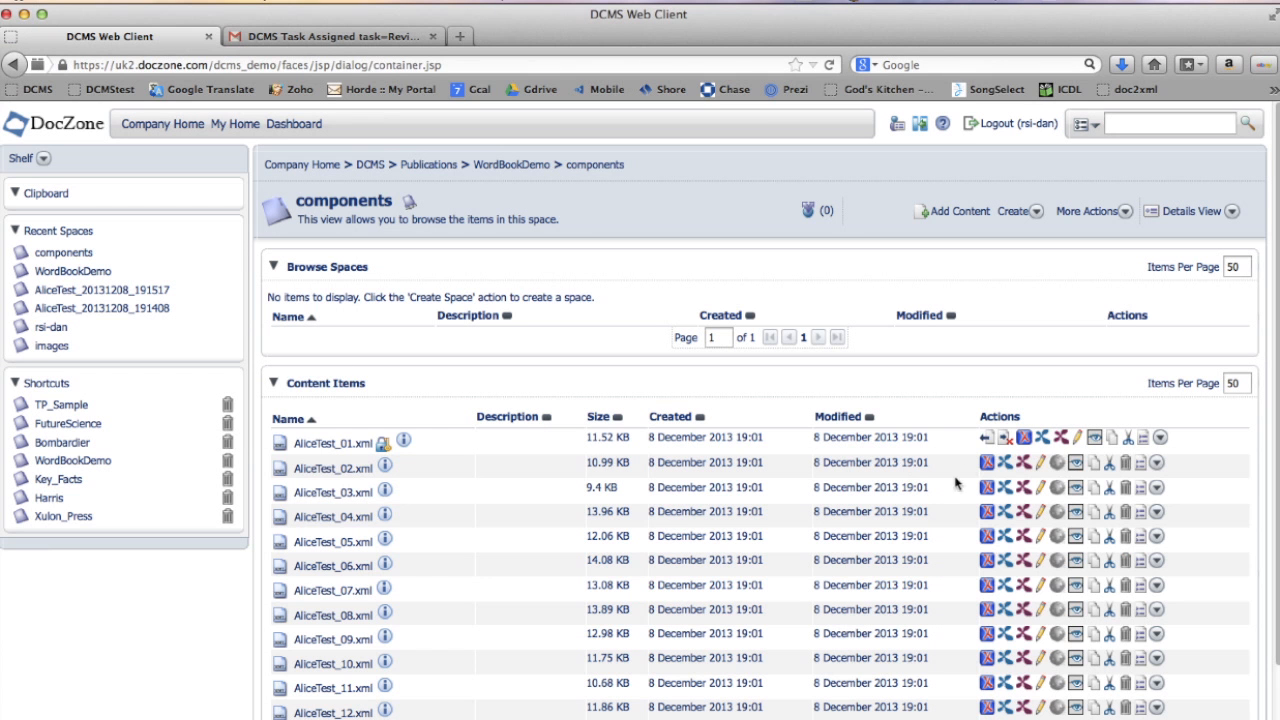
- Check in AliceTest_01.xml with the version note 'Added movie clip'
left_click(987, 439)
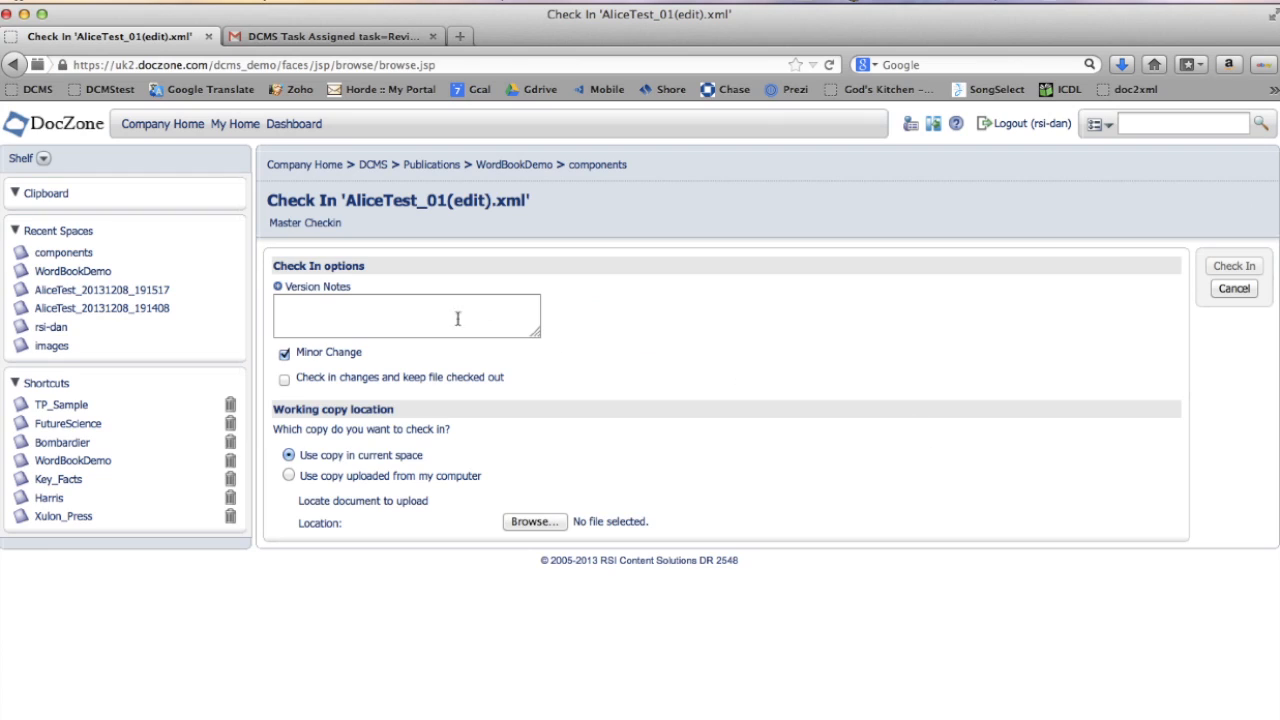
left_click(430, 307)
type("Added movie clip")
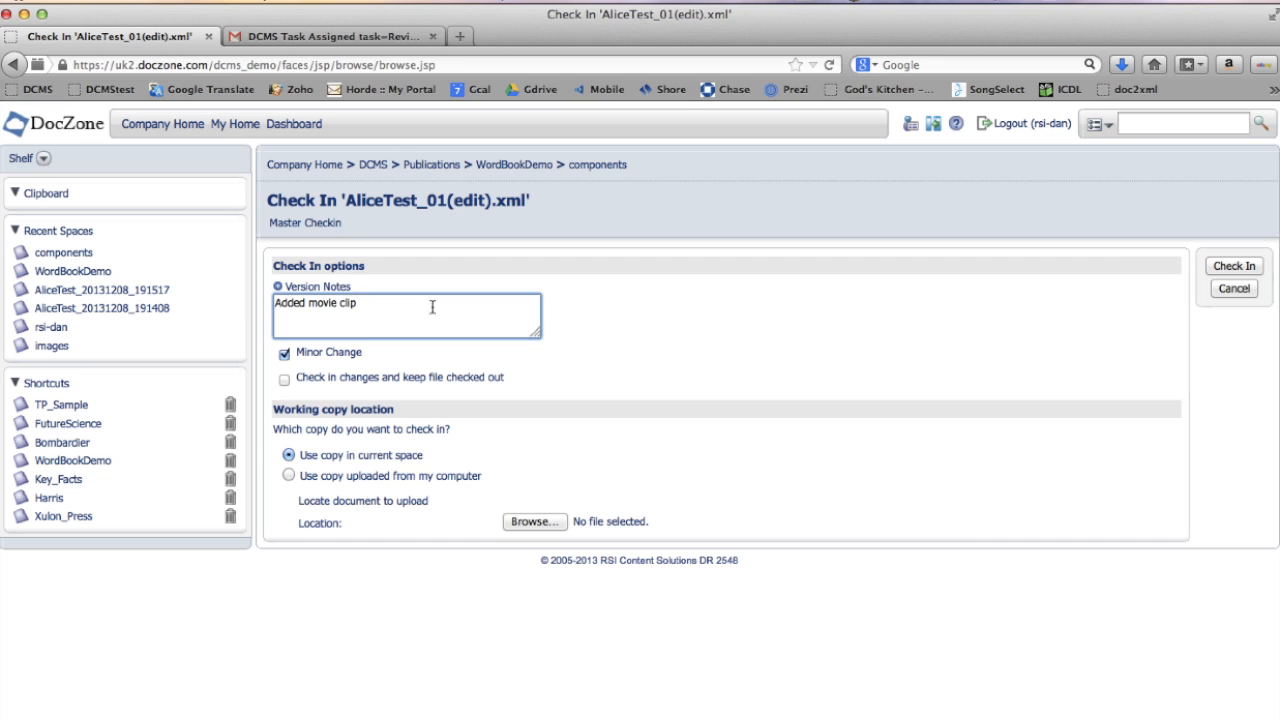
left_click(1234, 266)
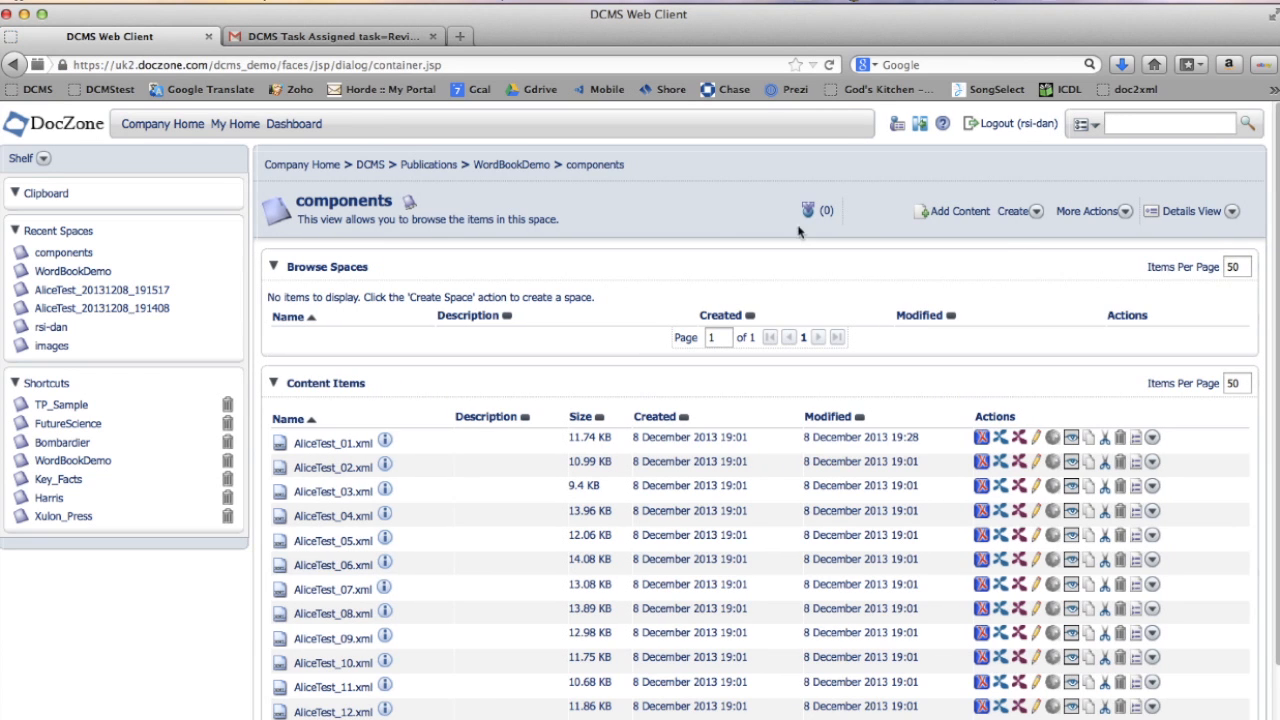
- Publish AliceTest.bookmap from WordBookDemo as EPUB (XSL) output with the Bombardier stylesheet
left_click(501, 172)
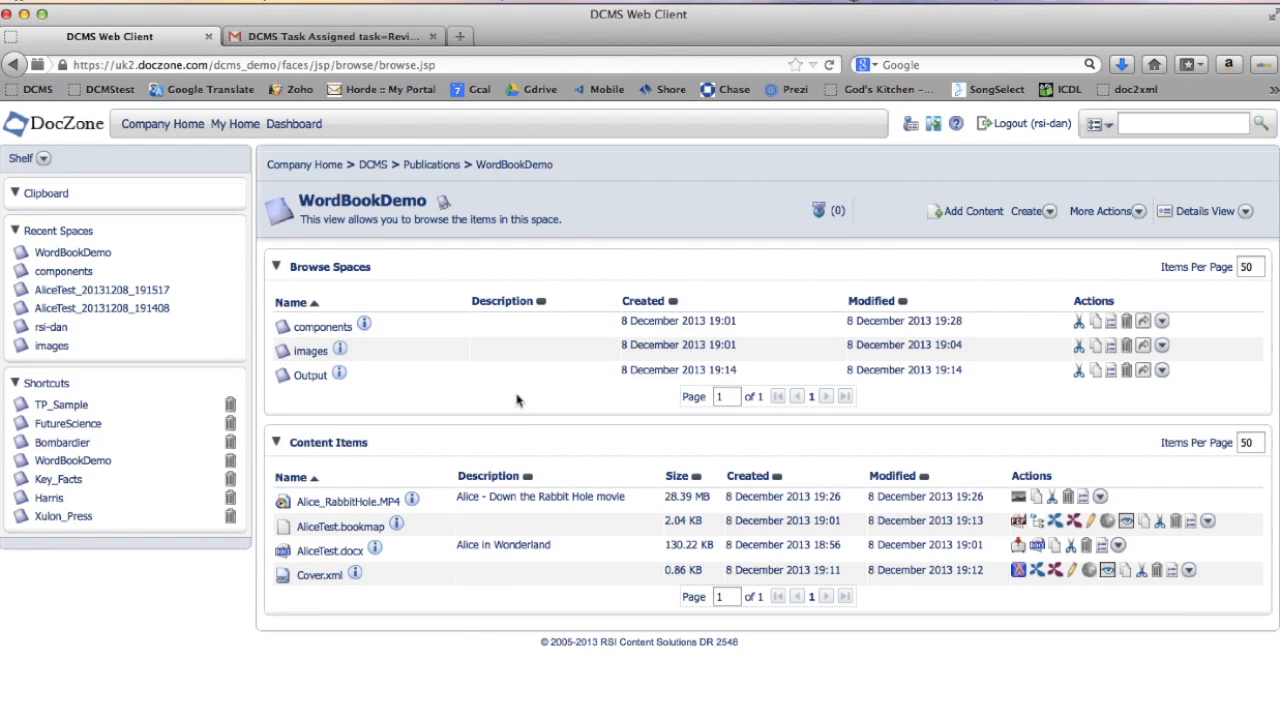
left_click(1019, 522)
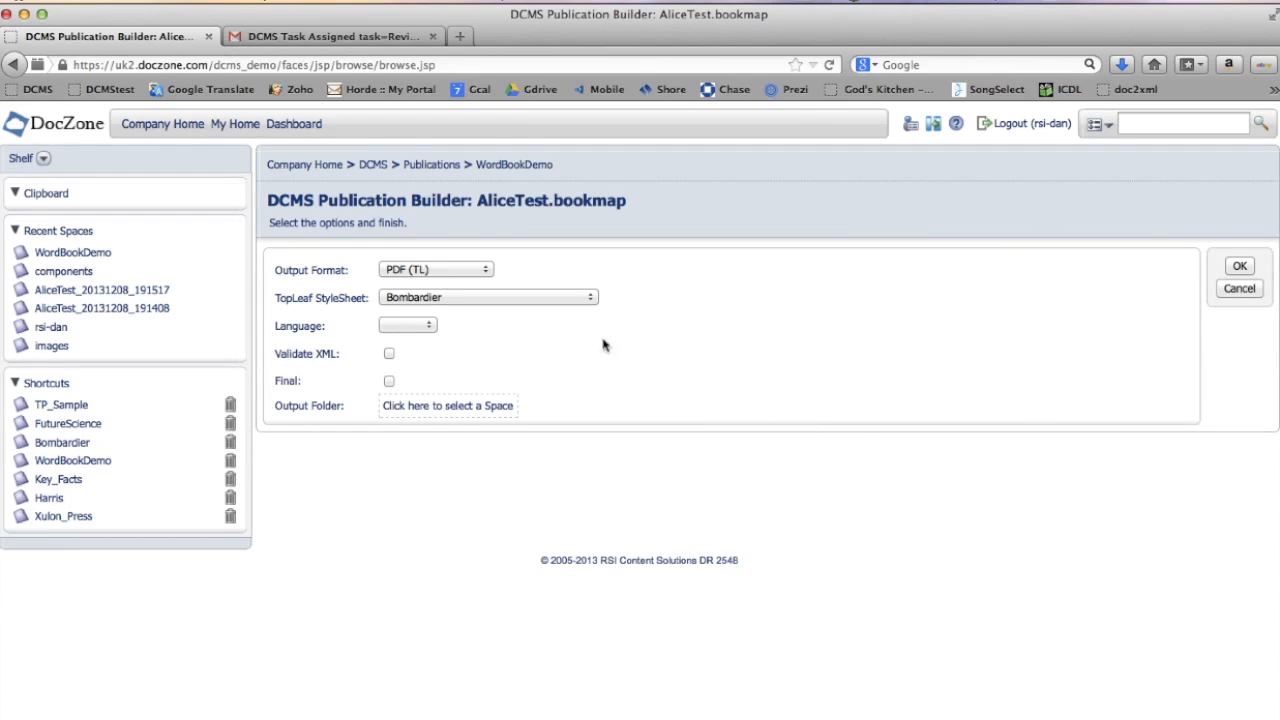
left_click(489, 273)
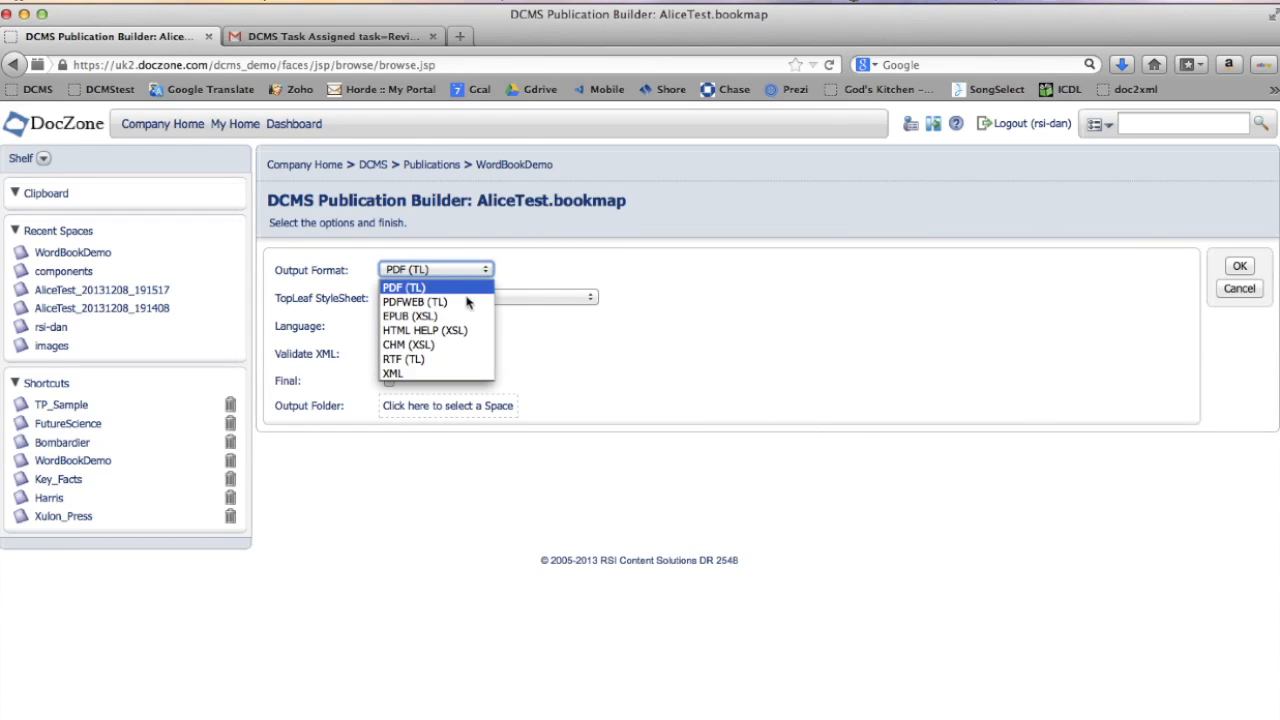
left_click(432, 317)
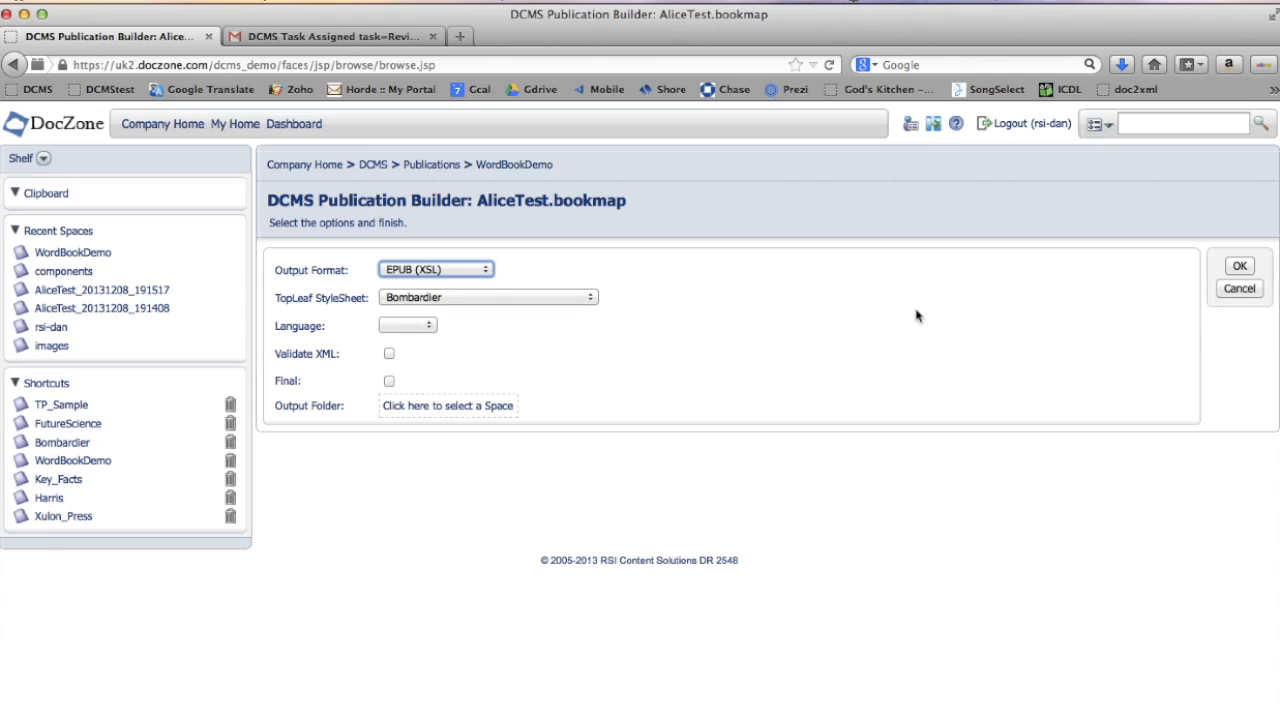
left_click(1240, 268)
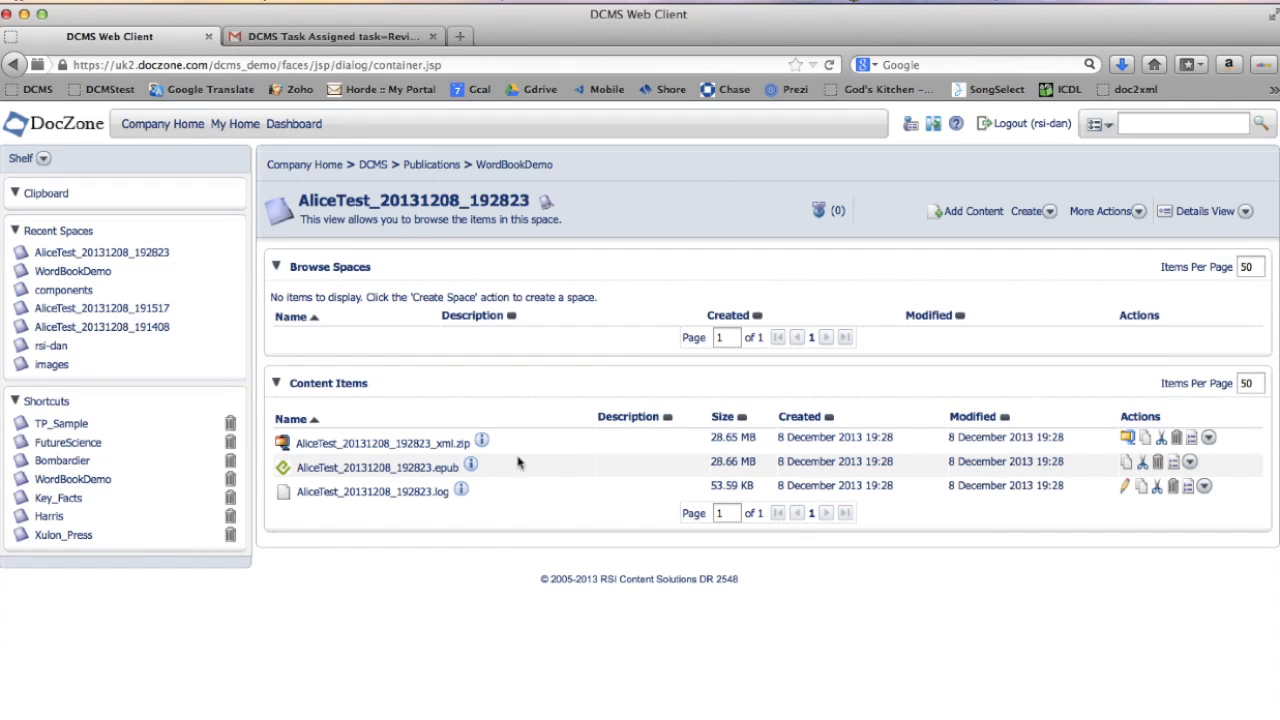
- Download the generated AliceTest_20131208_192823.epub file and open it from the downloads list
left_click(425, 468)
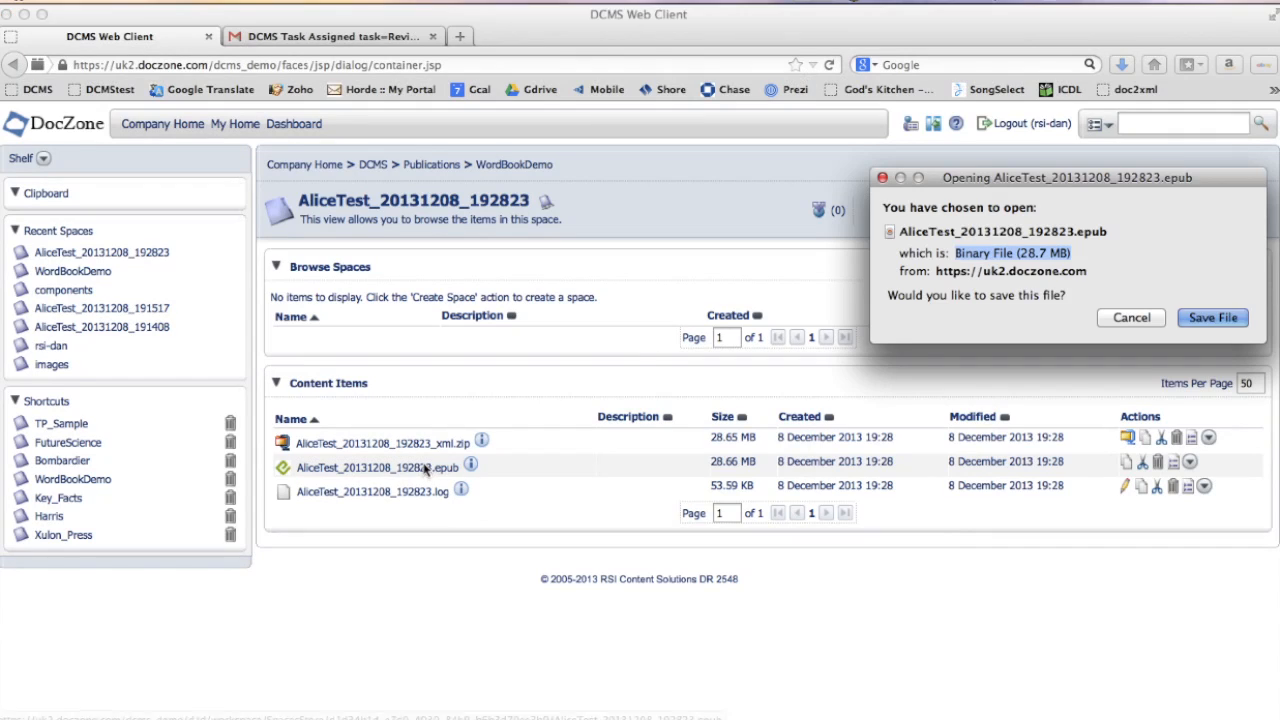
left_click(1213, 318)
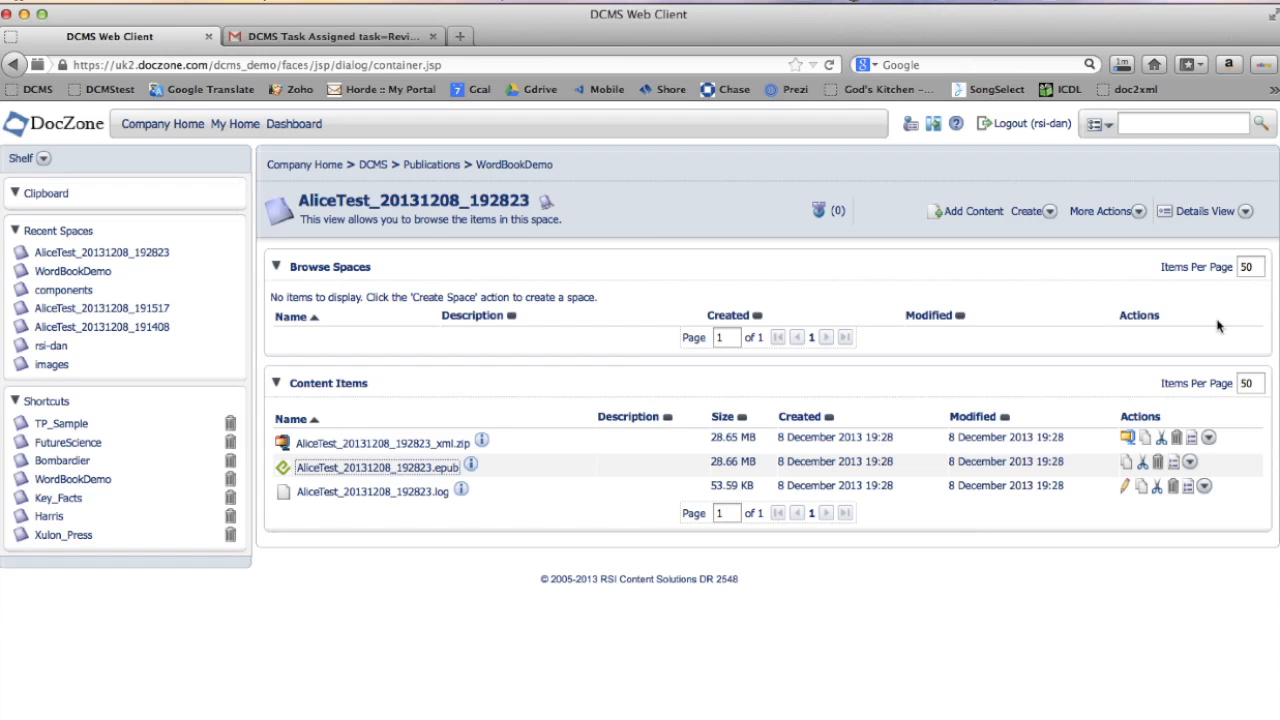
left_click(1092, 36)
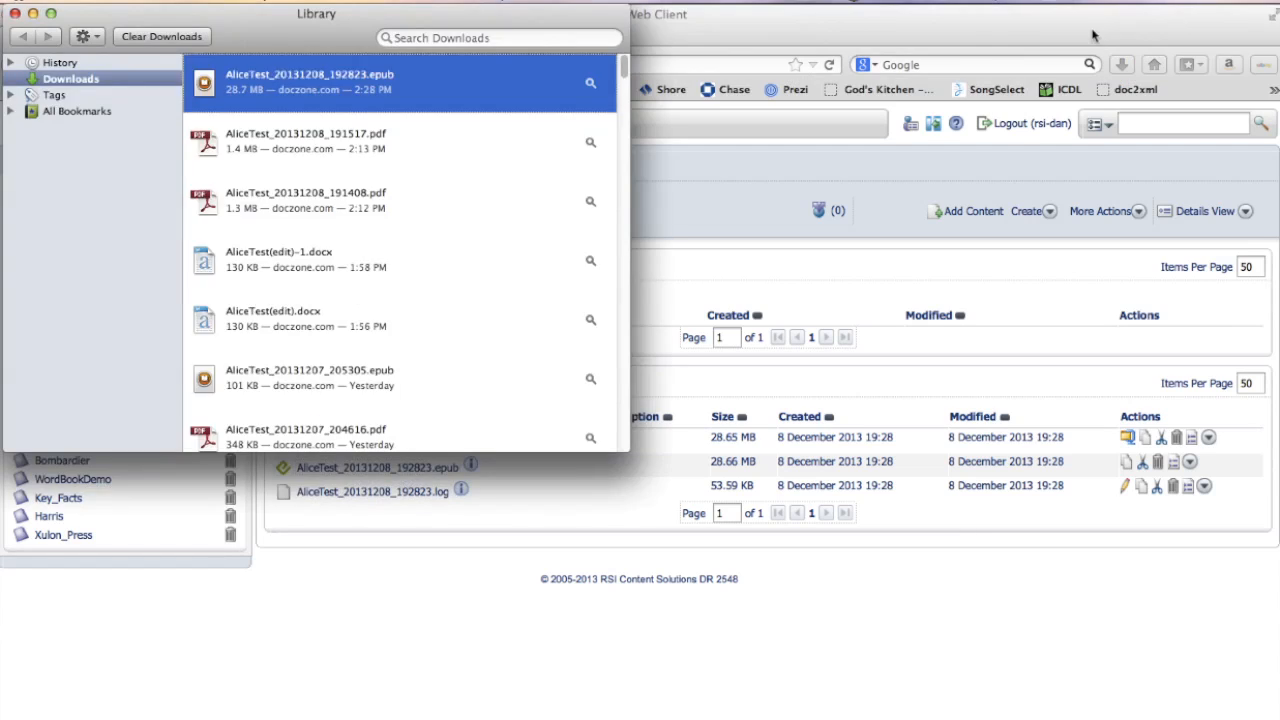
left_click(336, 77)
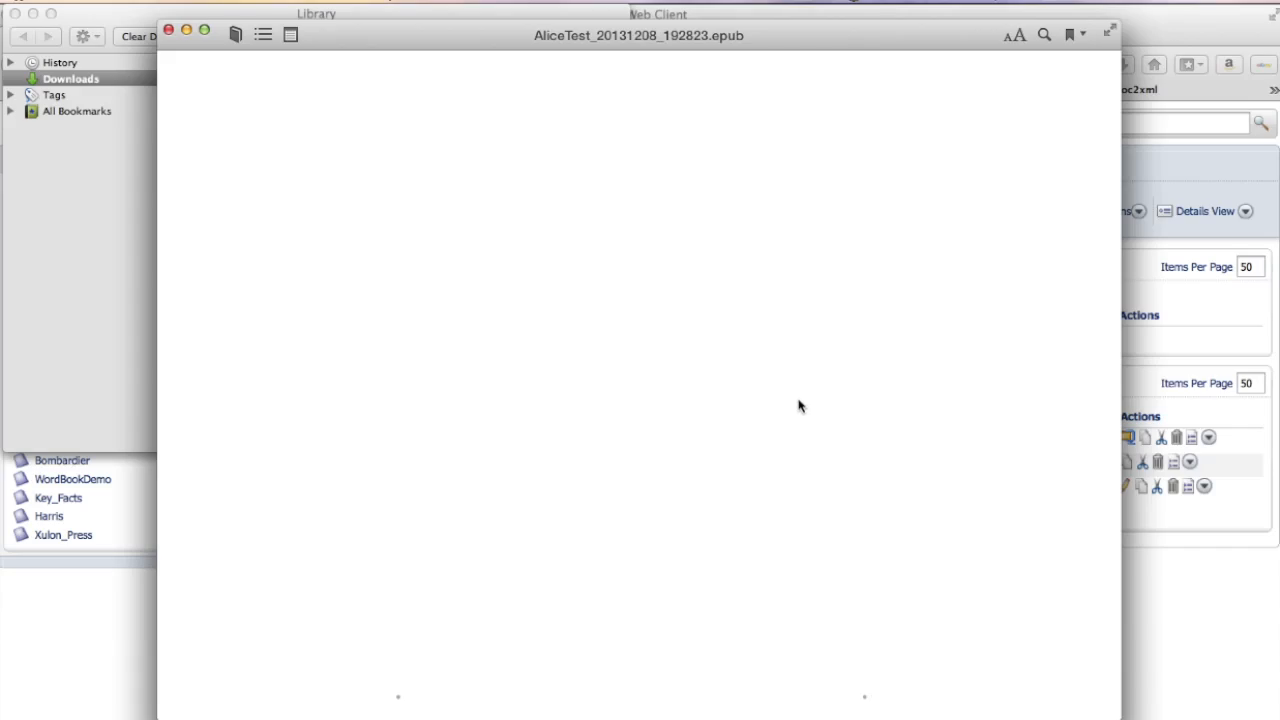
- Page through the EPUB to the embedded Alice movie clip, play and pause it, then close the reader
key("Left")
key("Left")
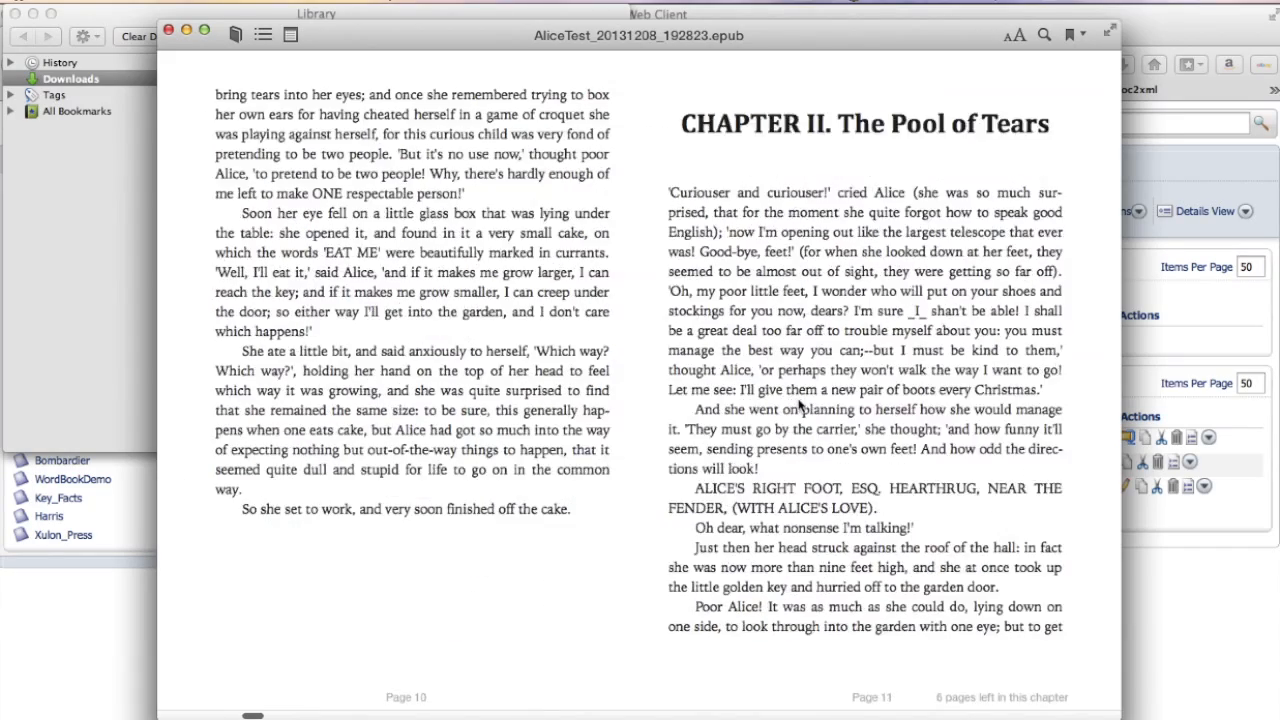
key("Left")
key("Left")
key("Left")
key("Left")
key("Right")
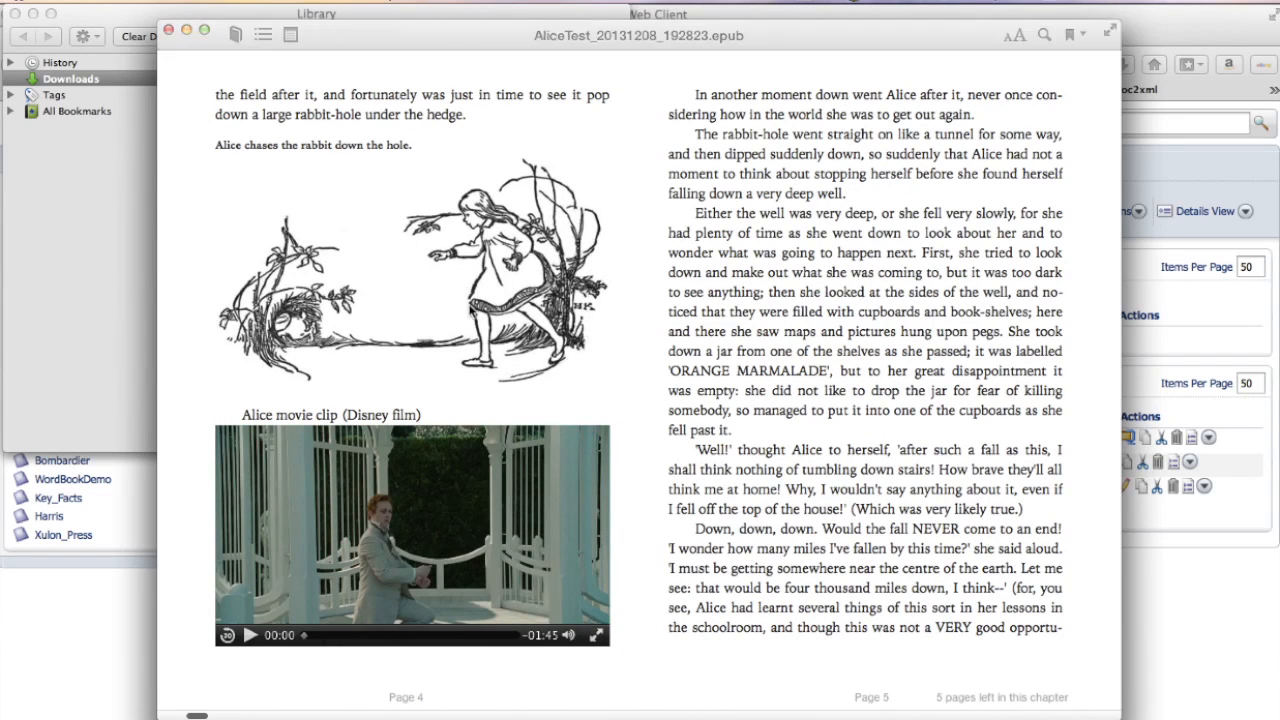
left_click(250, 635)
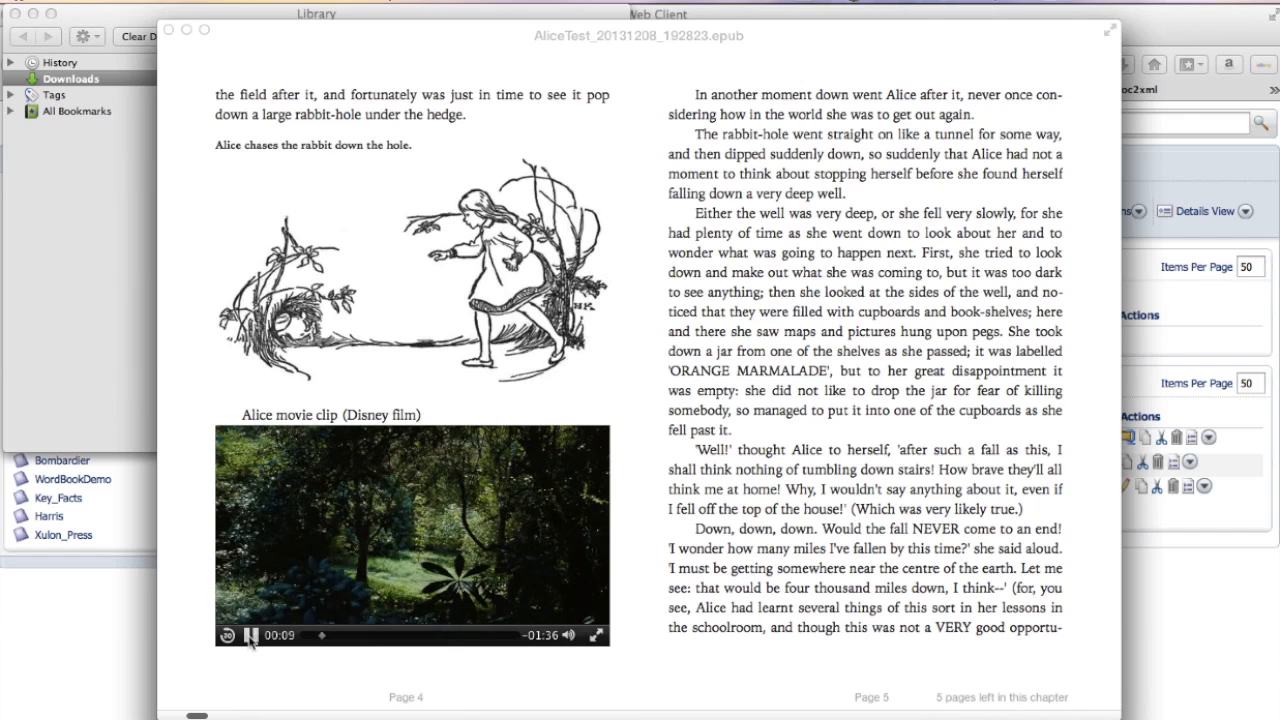
left_click(250, 640)
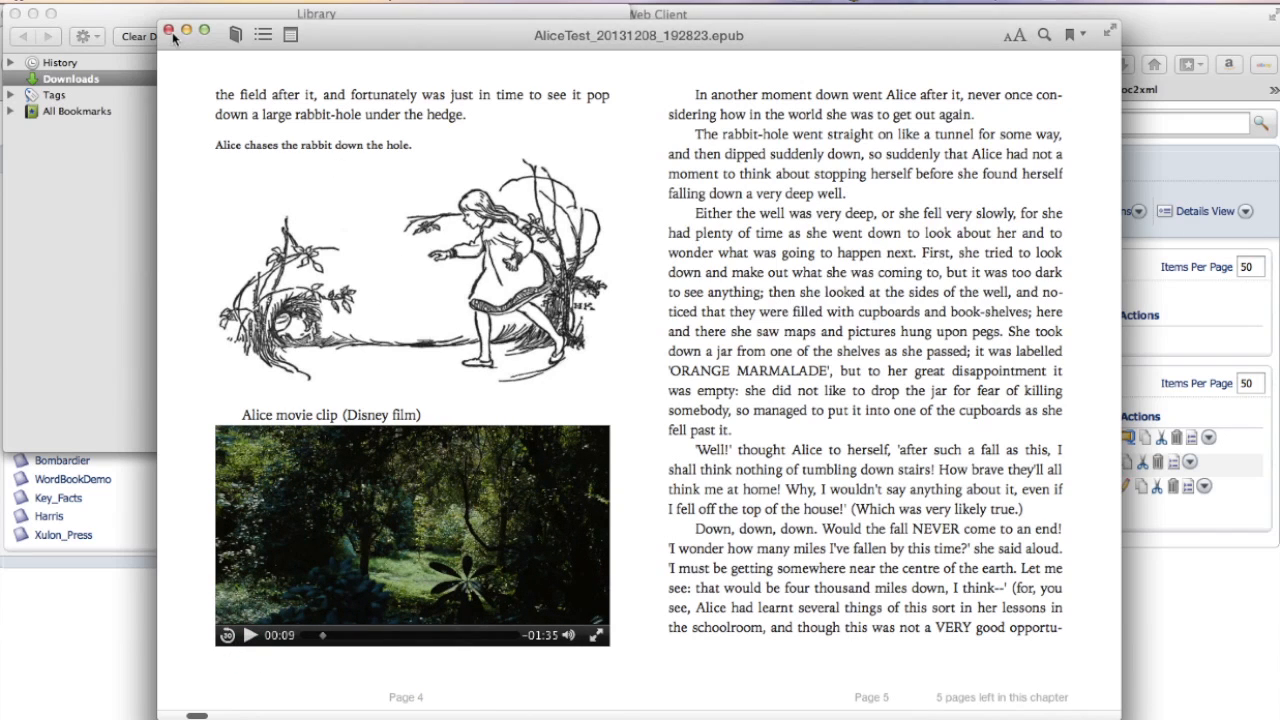
left_click(169, 31)
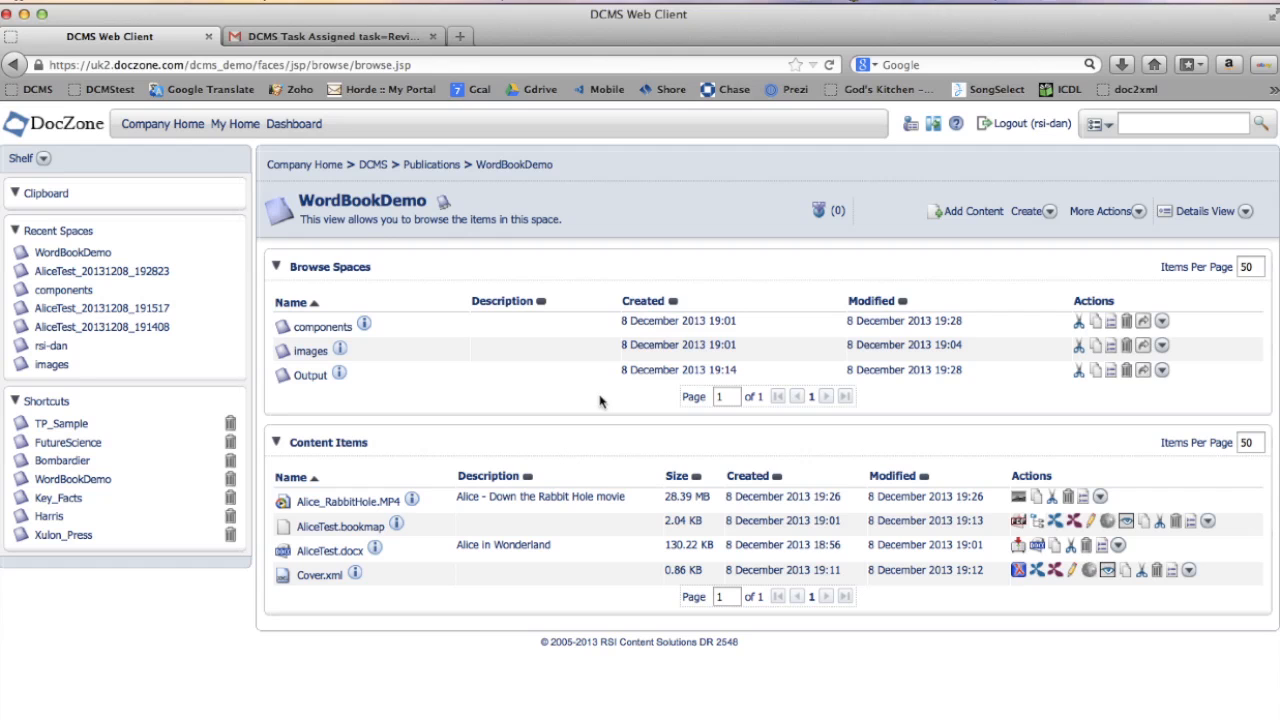
- Start an XTM translation of AliceTest_01.xml in the components folder into language ja-jp
left_click(310, 328)
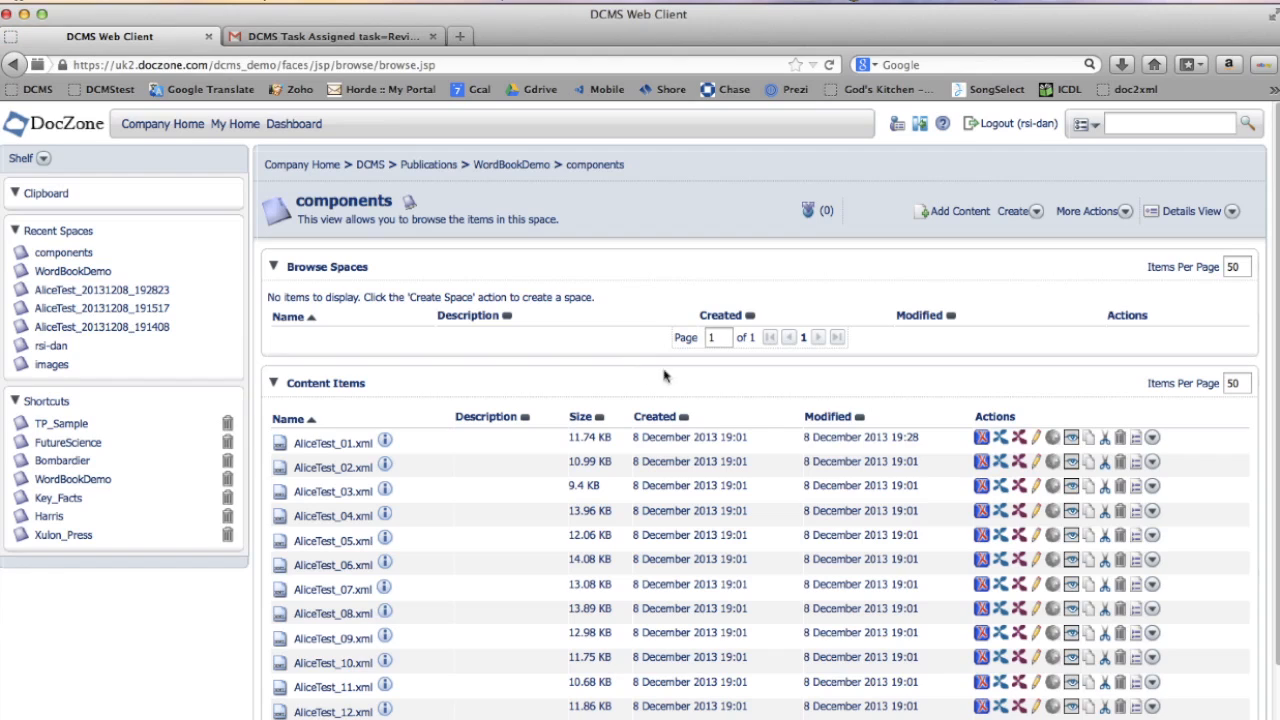
left_click(1053, 442)
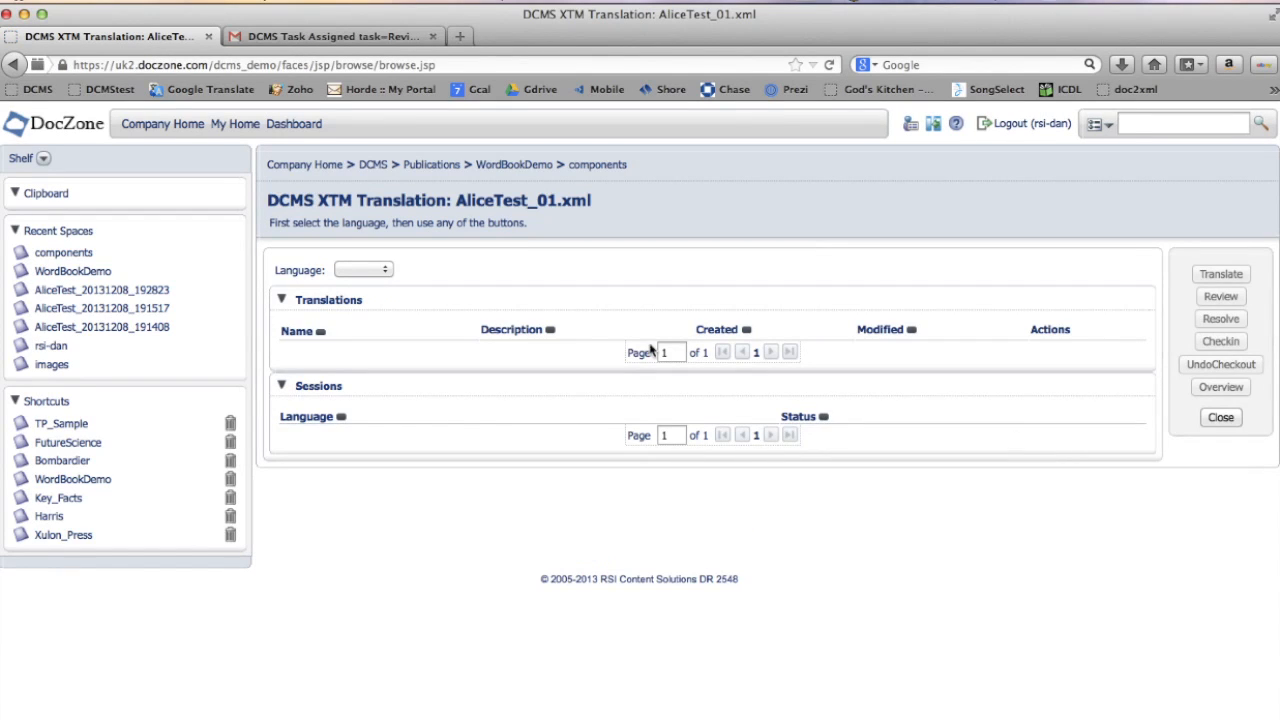
left_click(385, 271)
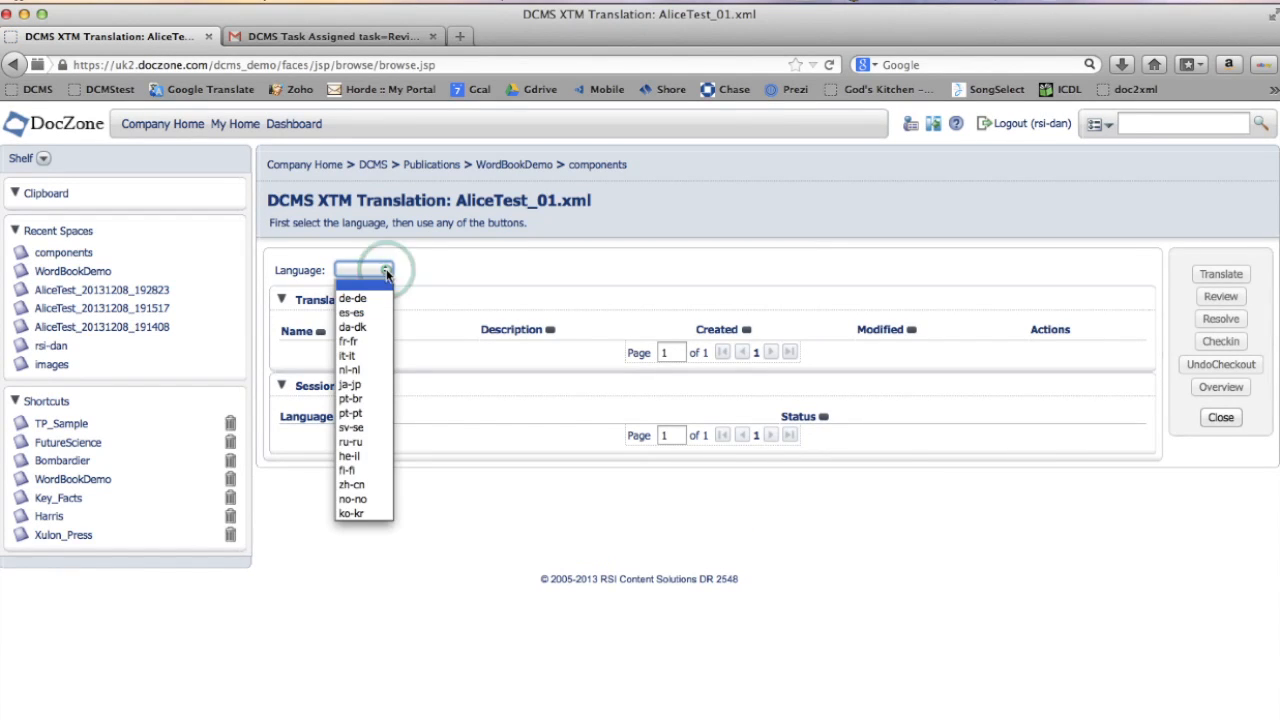
left_click(358, 384)
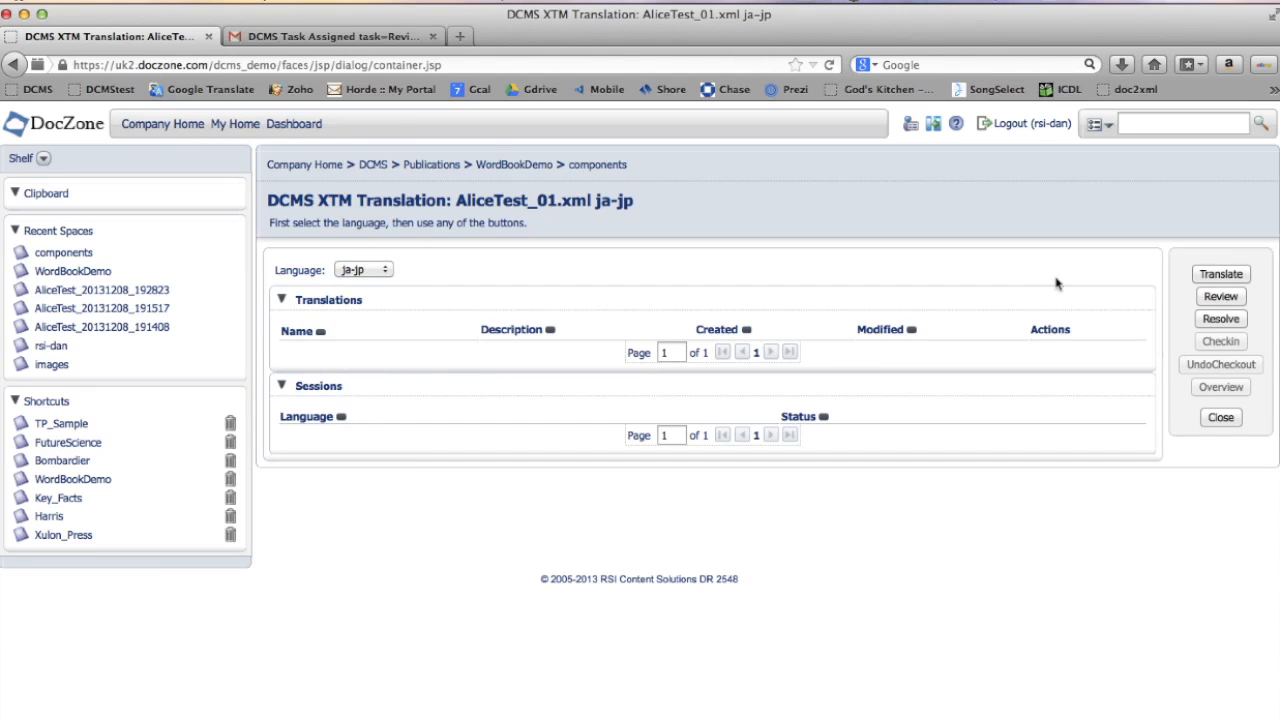
left_click(1214, 280)
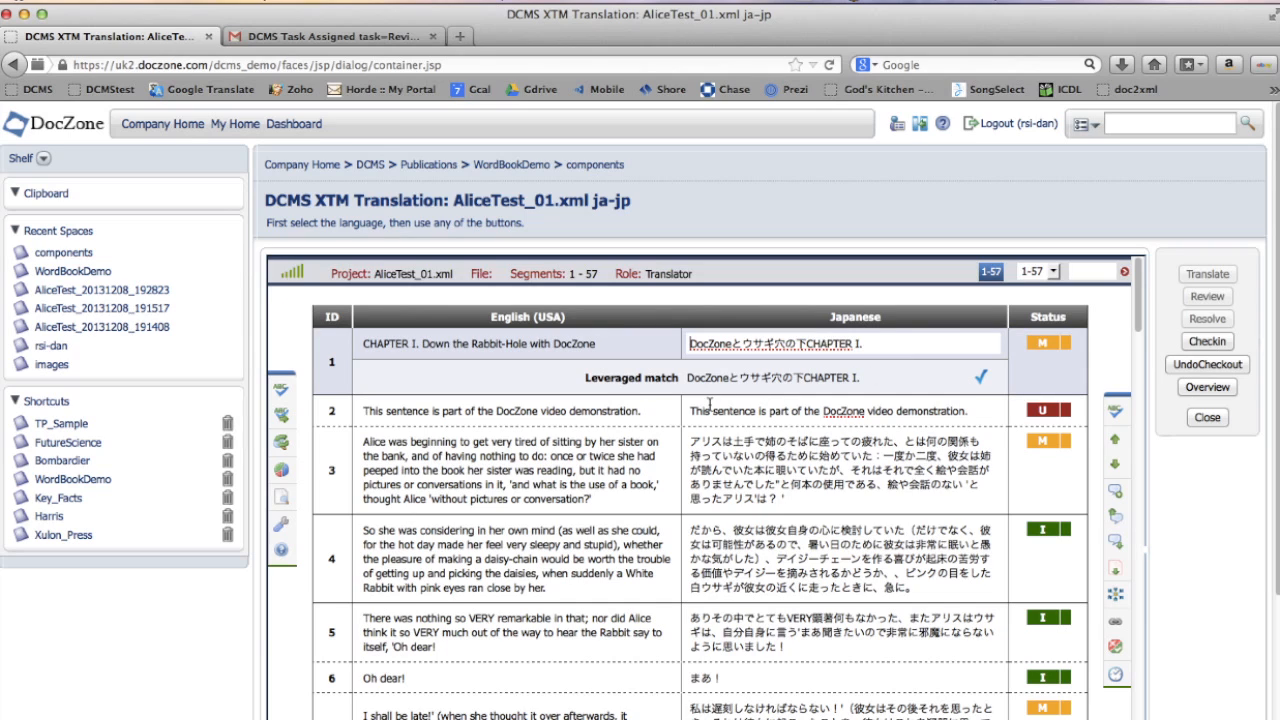
- Replace segment 2's Japanese target with the Google Translate version and check in the translation
left_click_drag(691, 411, 967, 410)
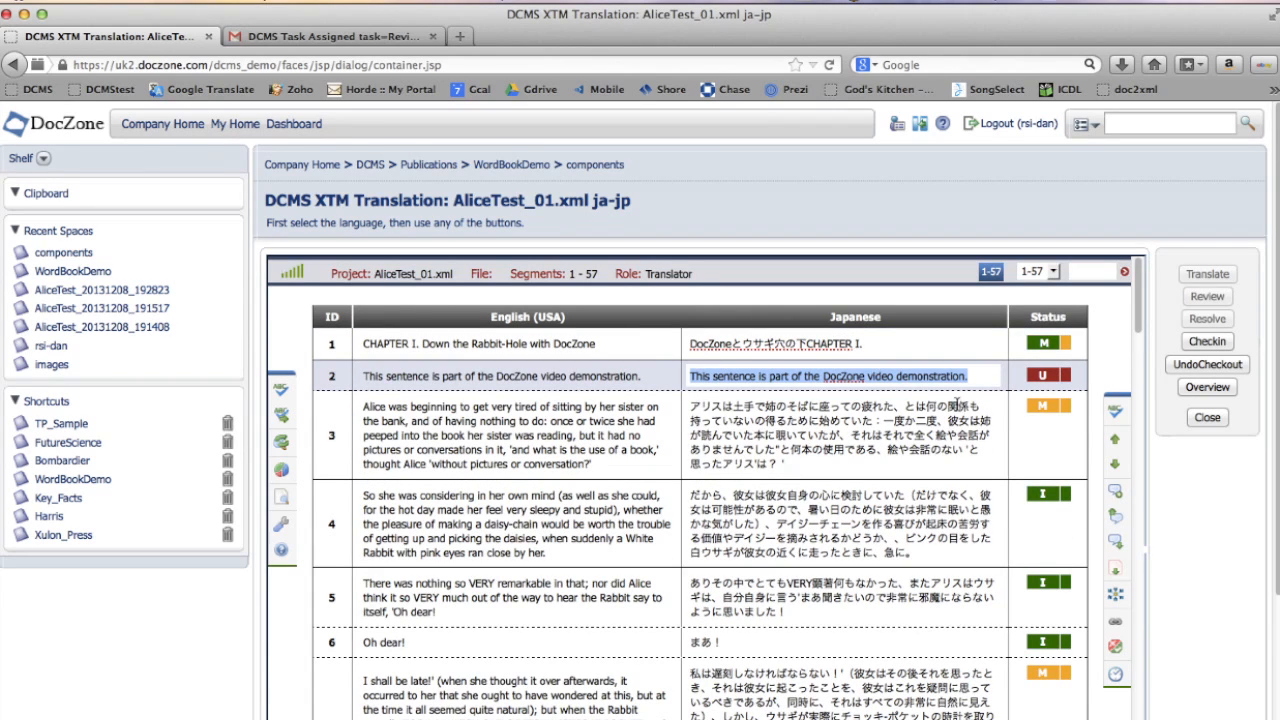
left_click(460, 37)
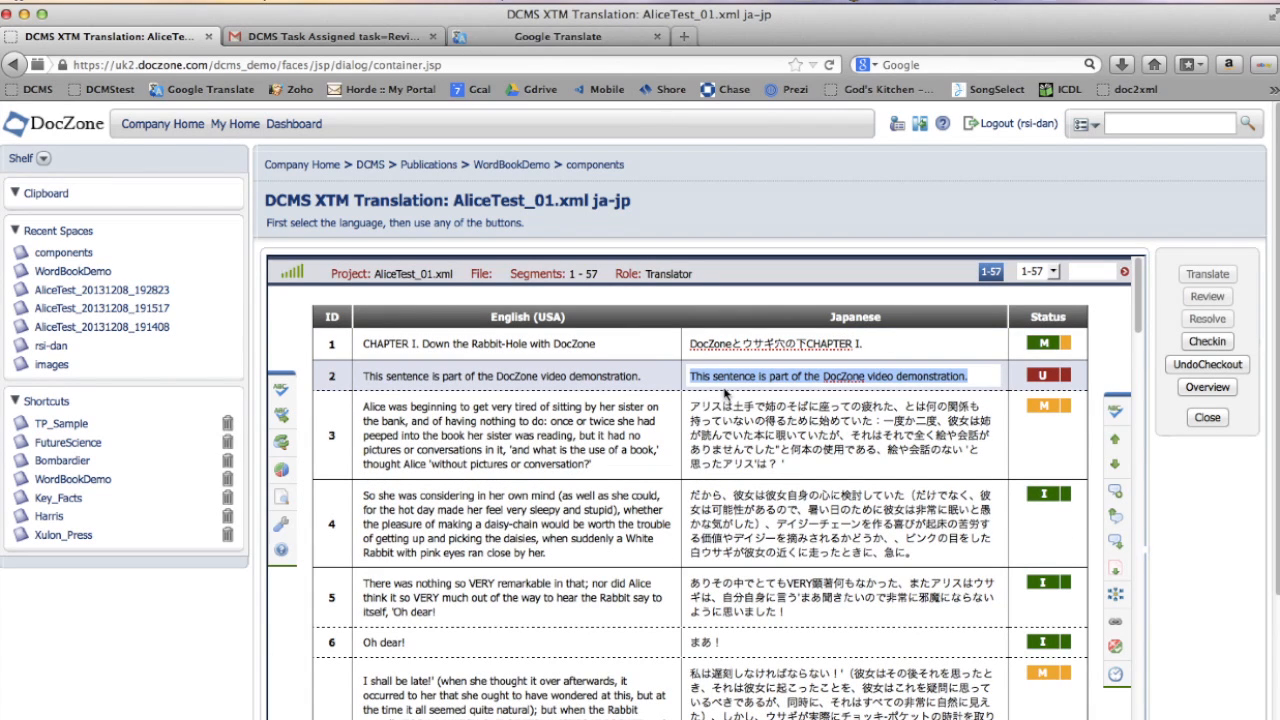
type("この文はDocZoneビデオデモの一部です。")
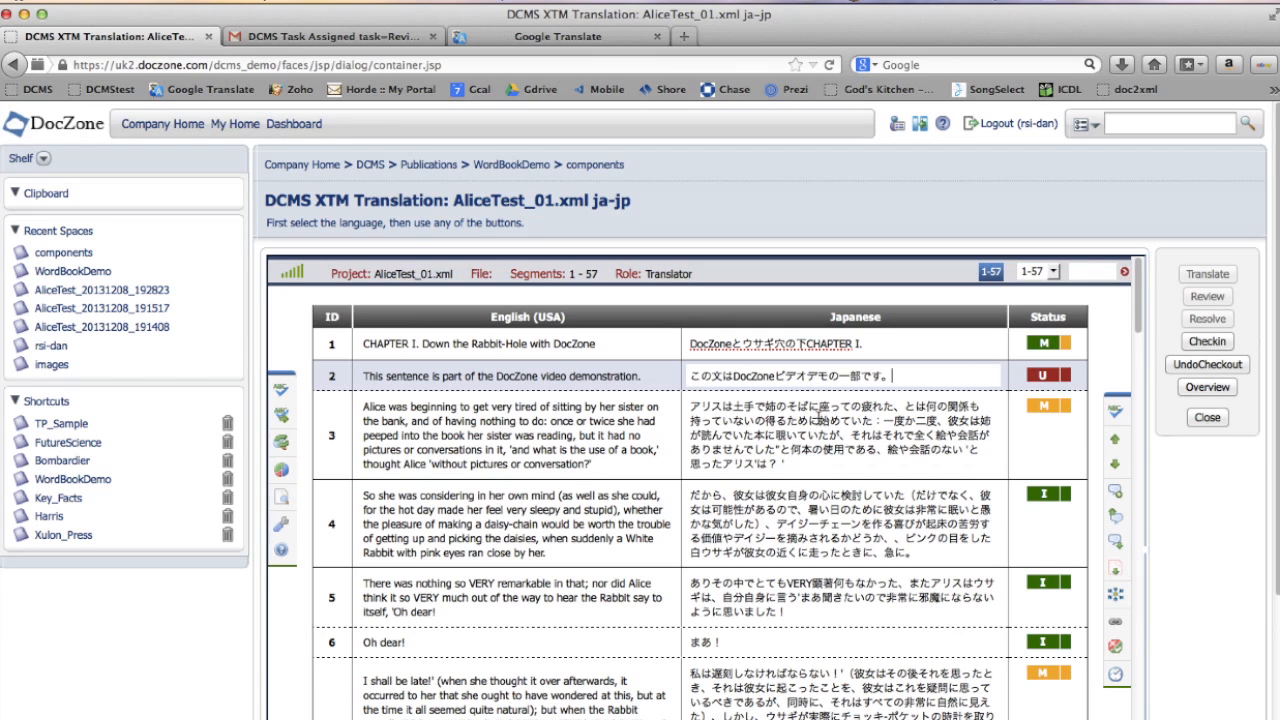
left_click(1207, 343)
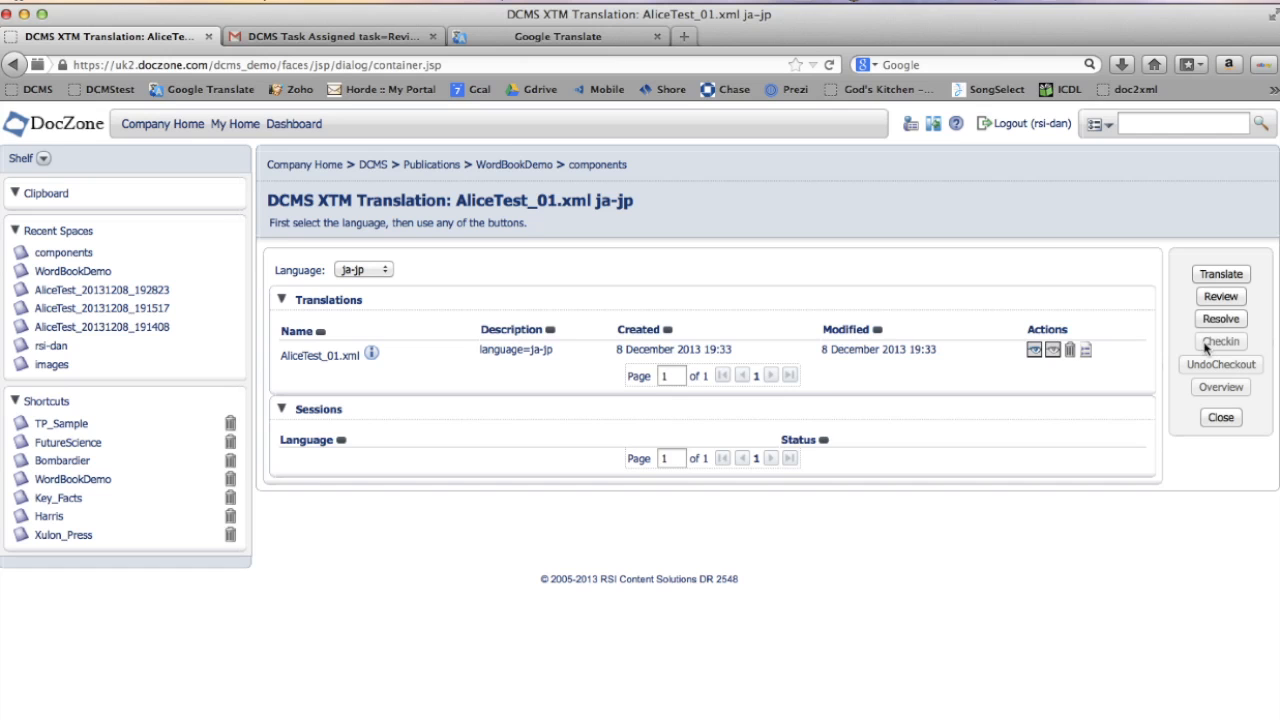
- Publish AliceTest.bookmap again as EPUB (XSL) with the language set to ja-jp
left_click(513, 166)
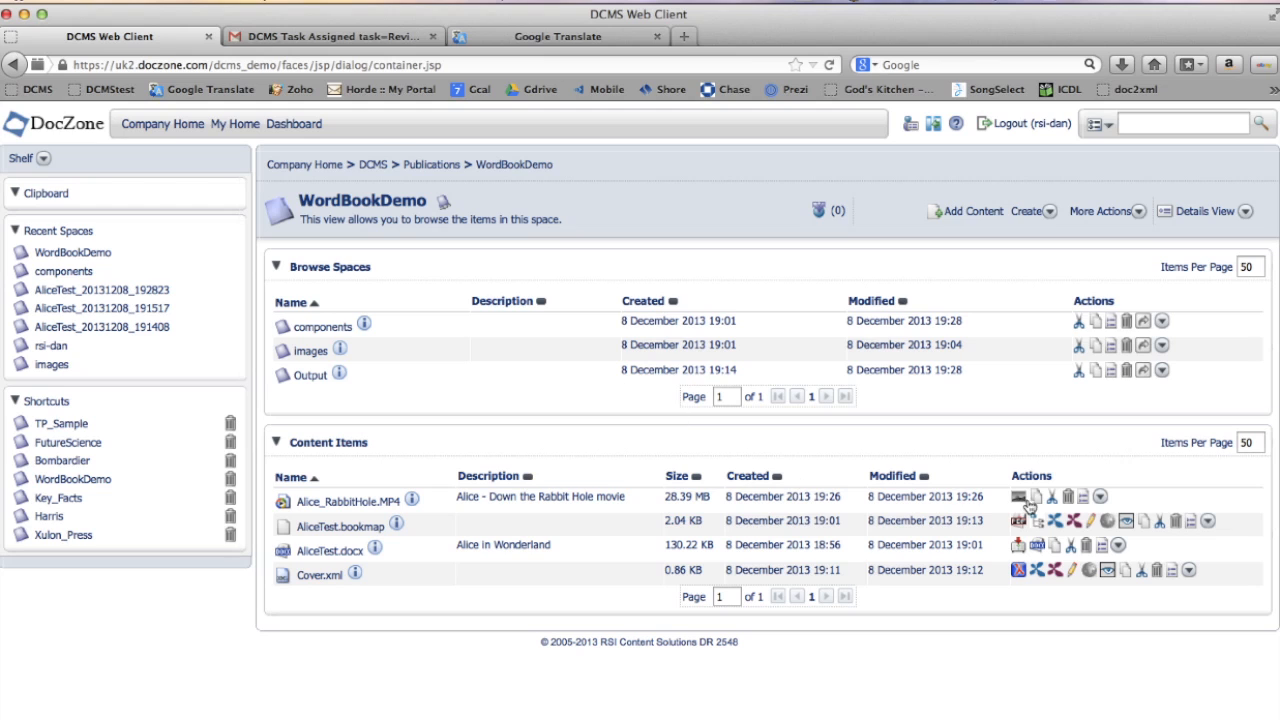
left_click(1019, 522)
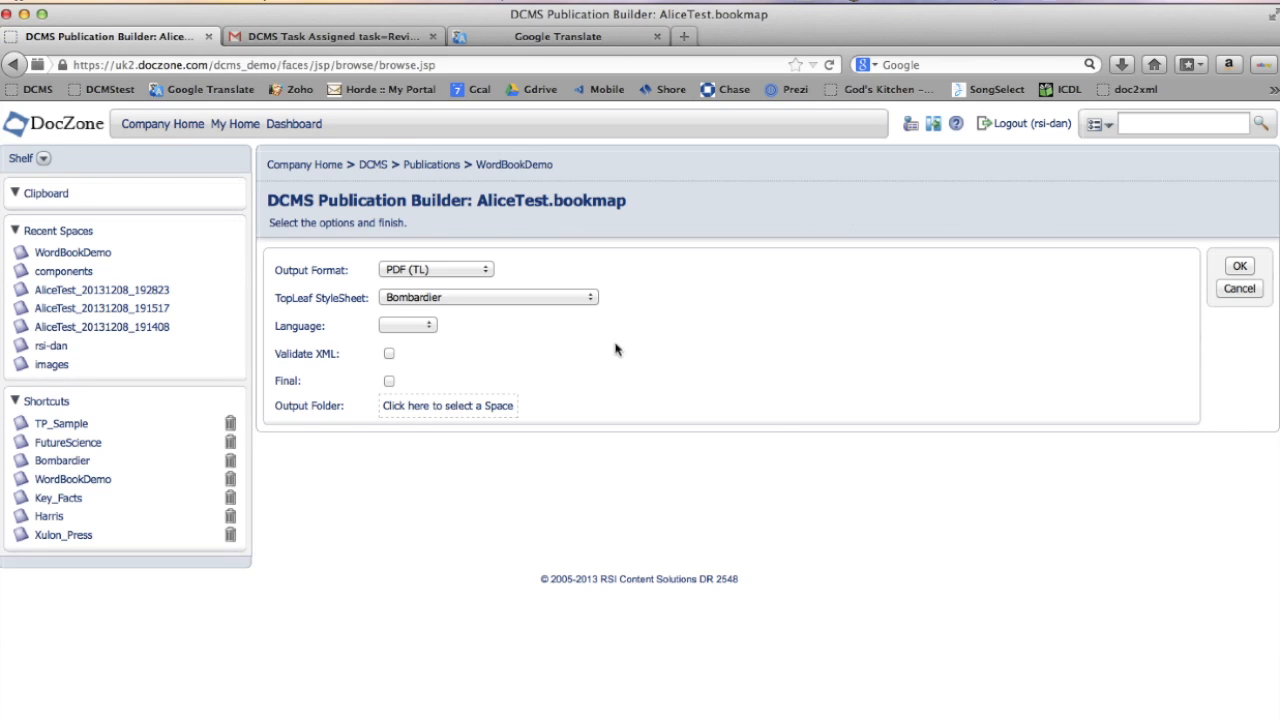
left_click(486, 270)
left_click(430, 316)
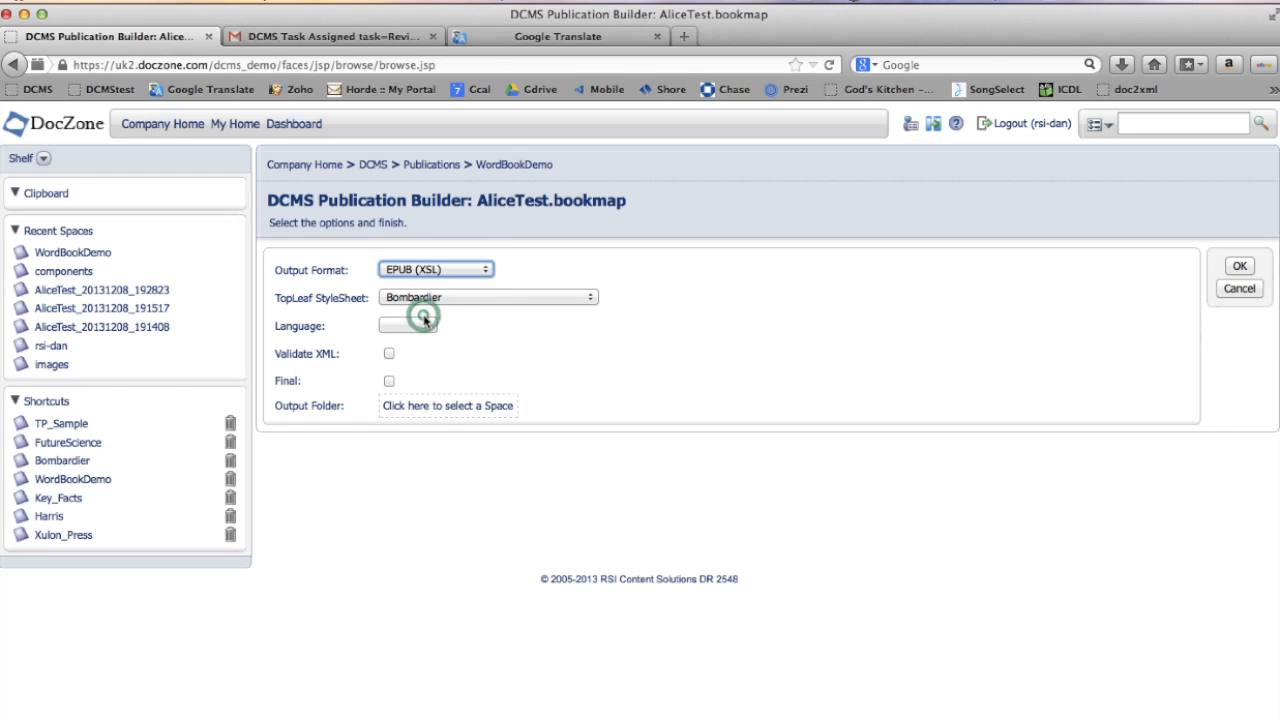
left_click(431, 331)
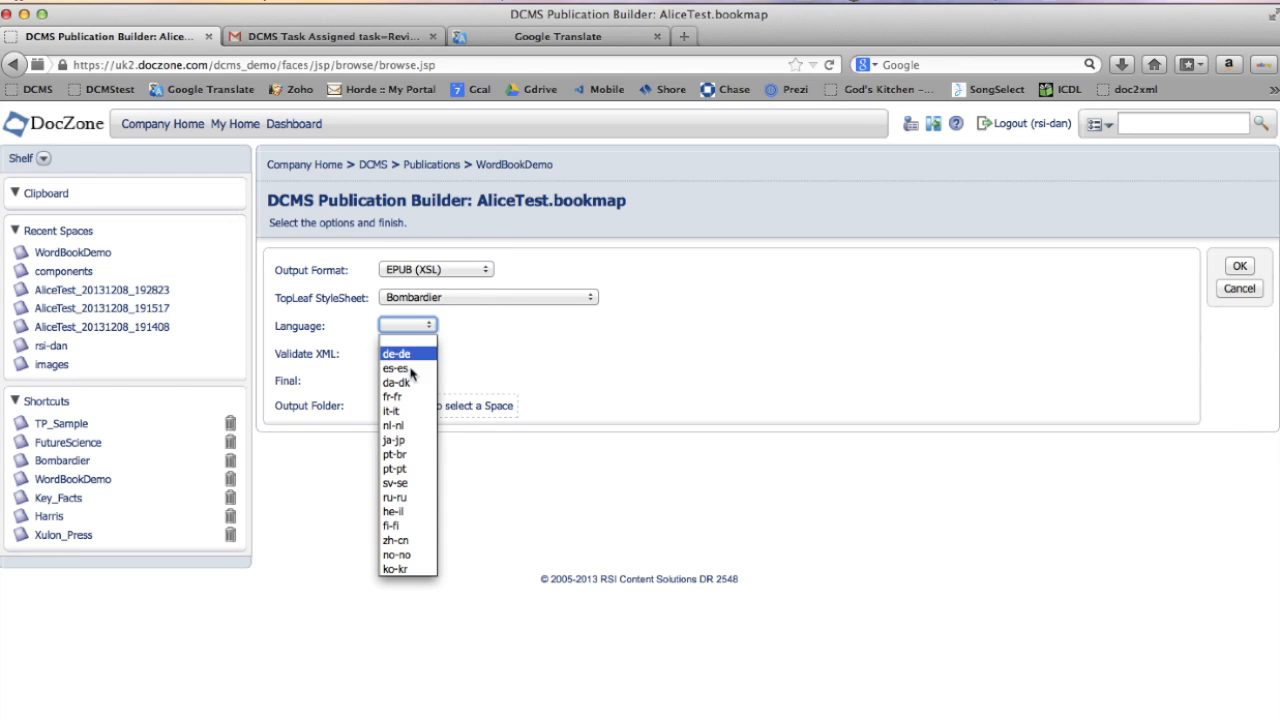
left_click(409, 441)
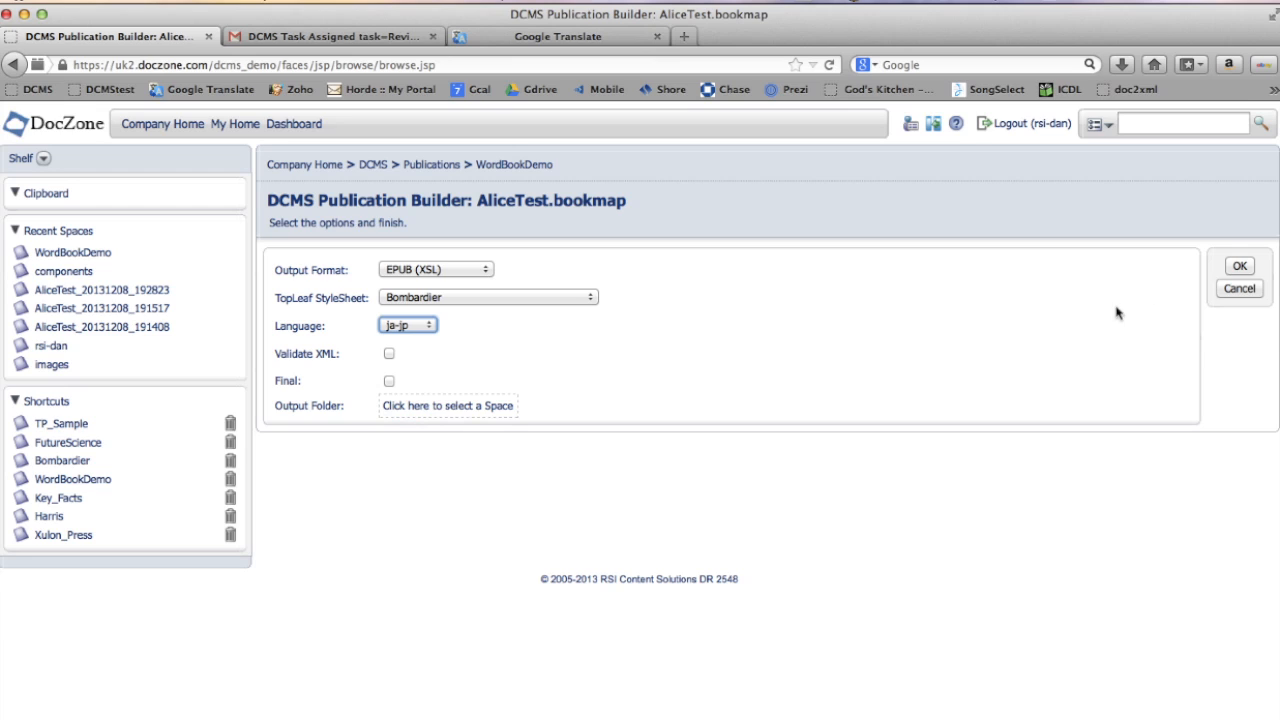
left_click(1240, 268)
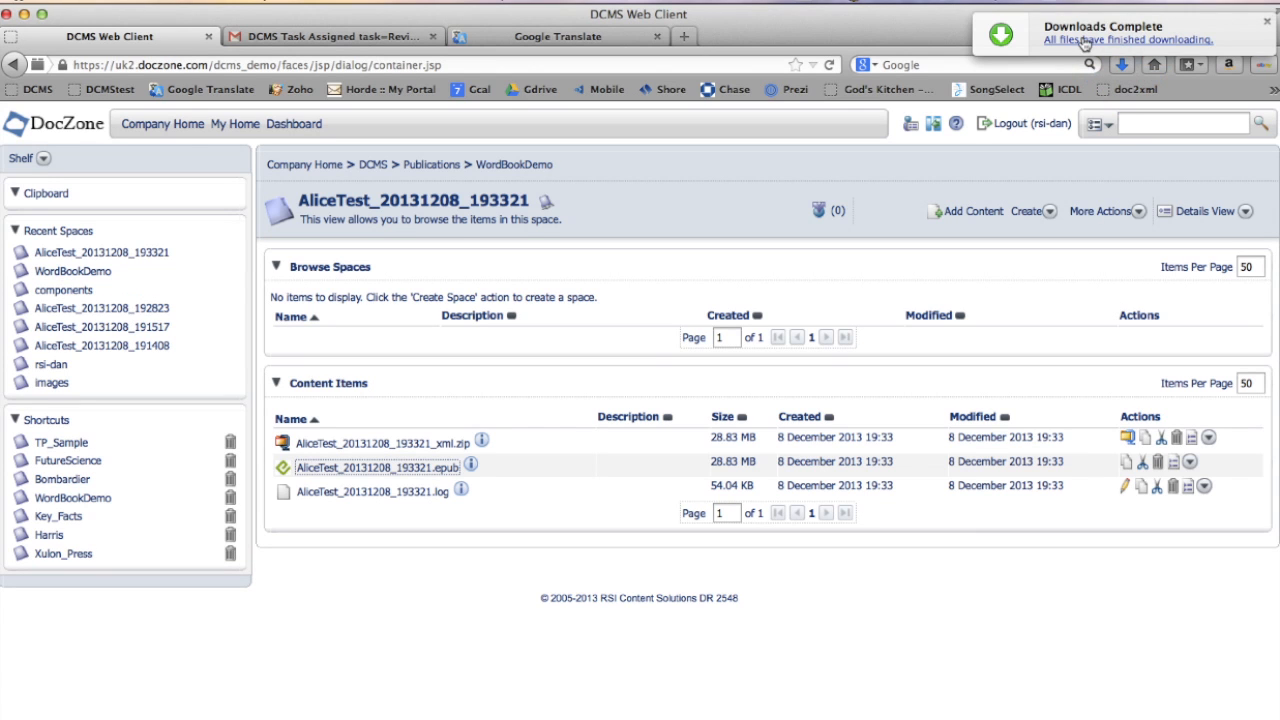
- Open the downloaded AliceTest_20131208_193321.epub and page through the Japanese chapter and movie clip
left_click(1081, 39)
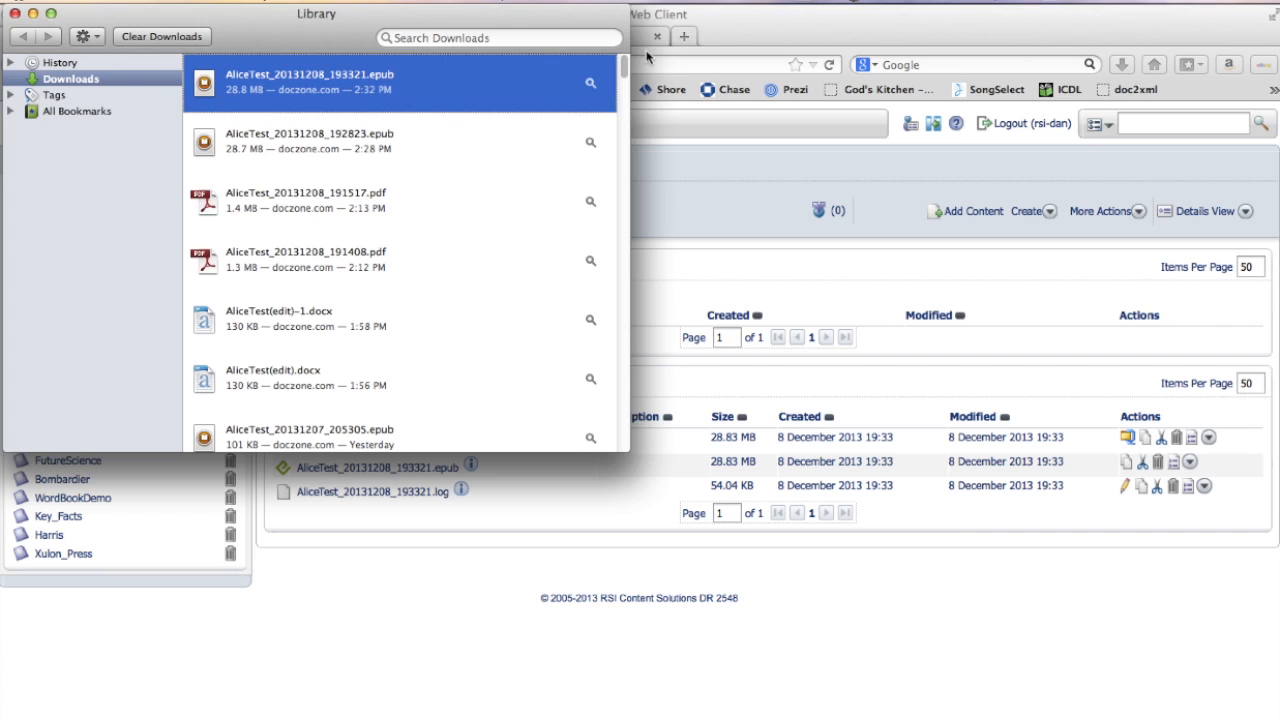
double_click(296, 82)
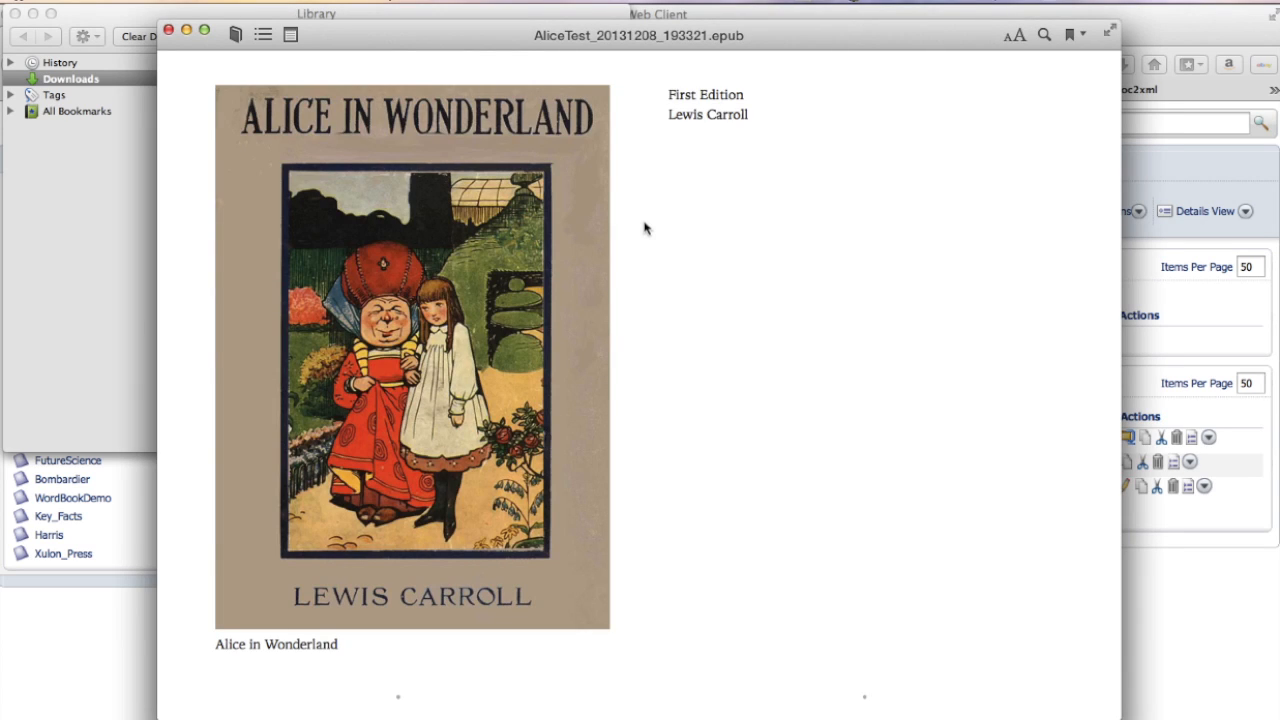
key("Right")
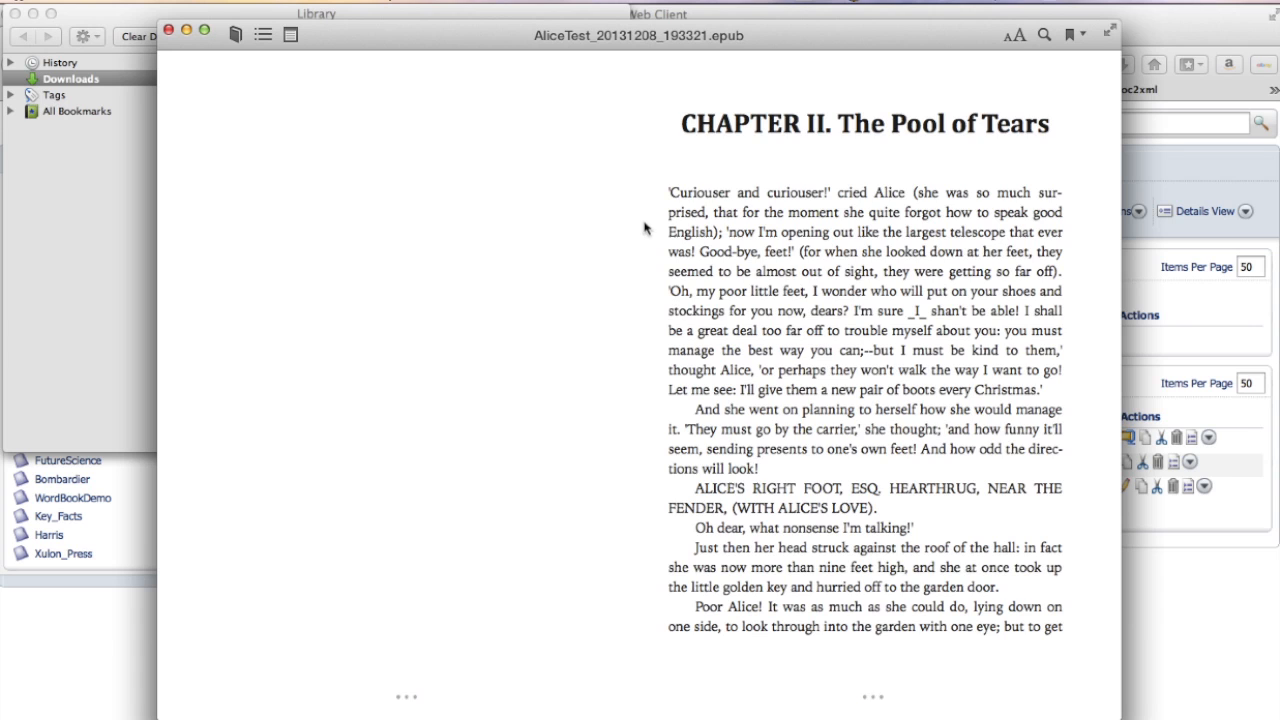
key("Left")
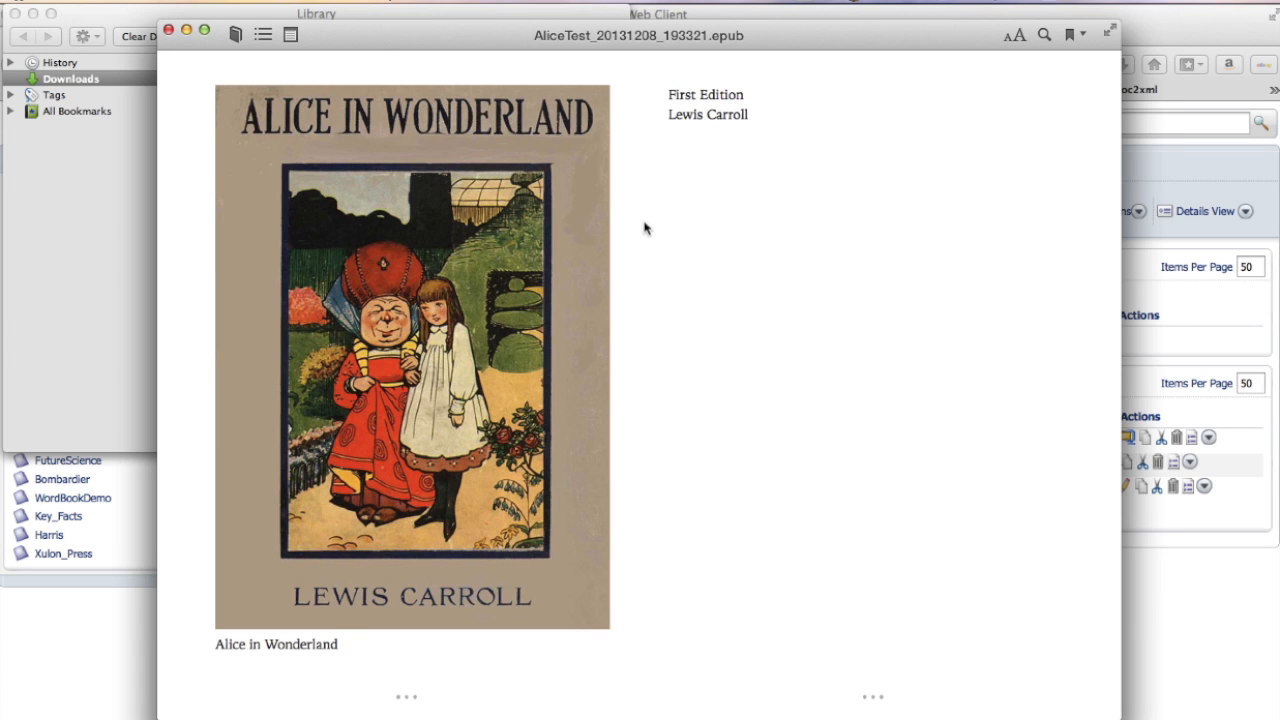
key("Right")
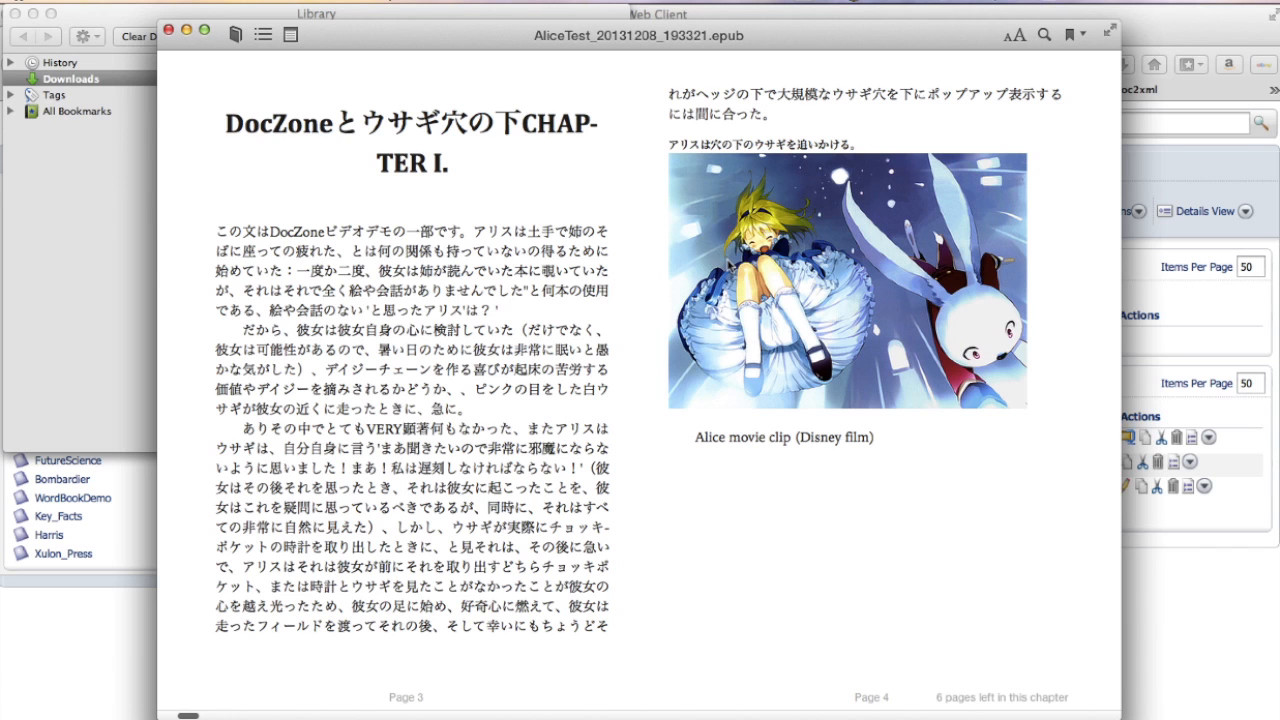
key("Right")
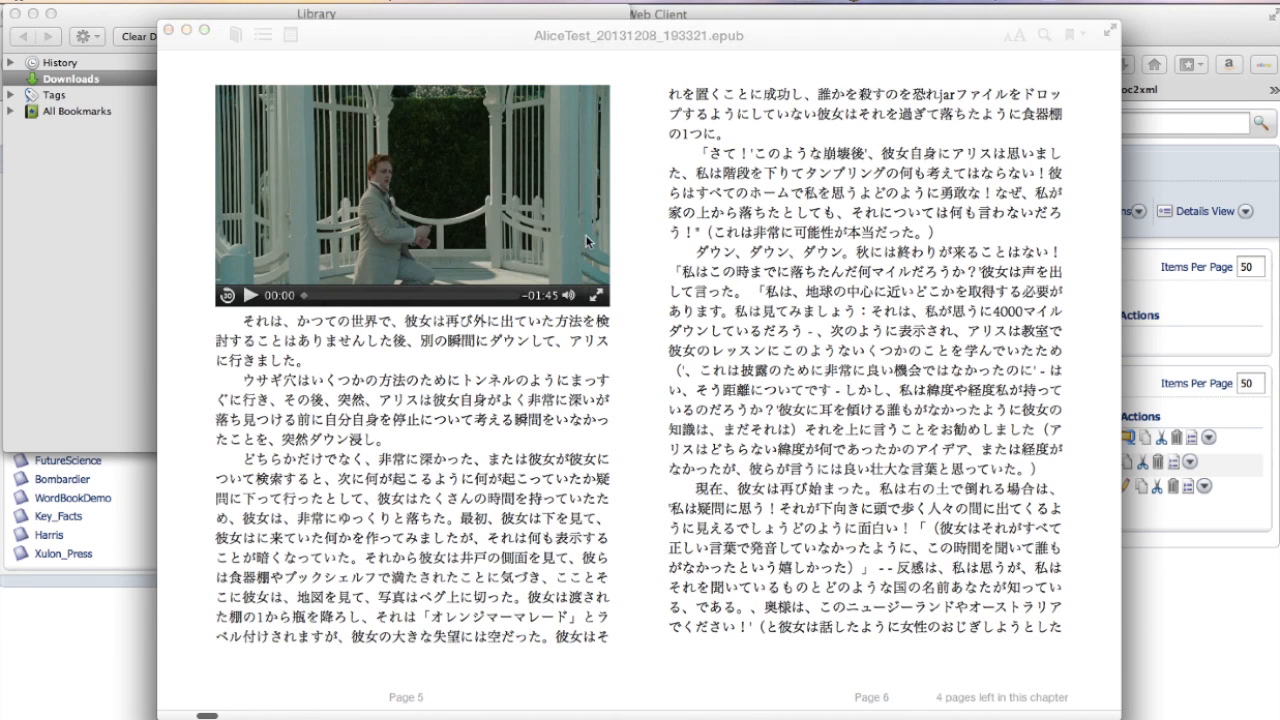
left_click(248, 296)
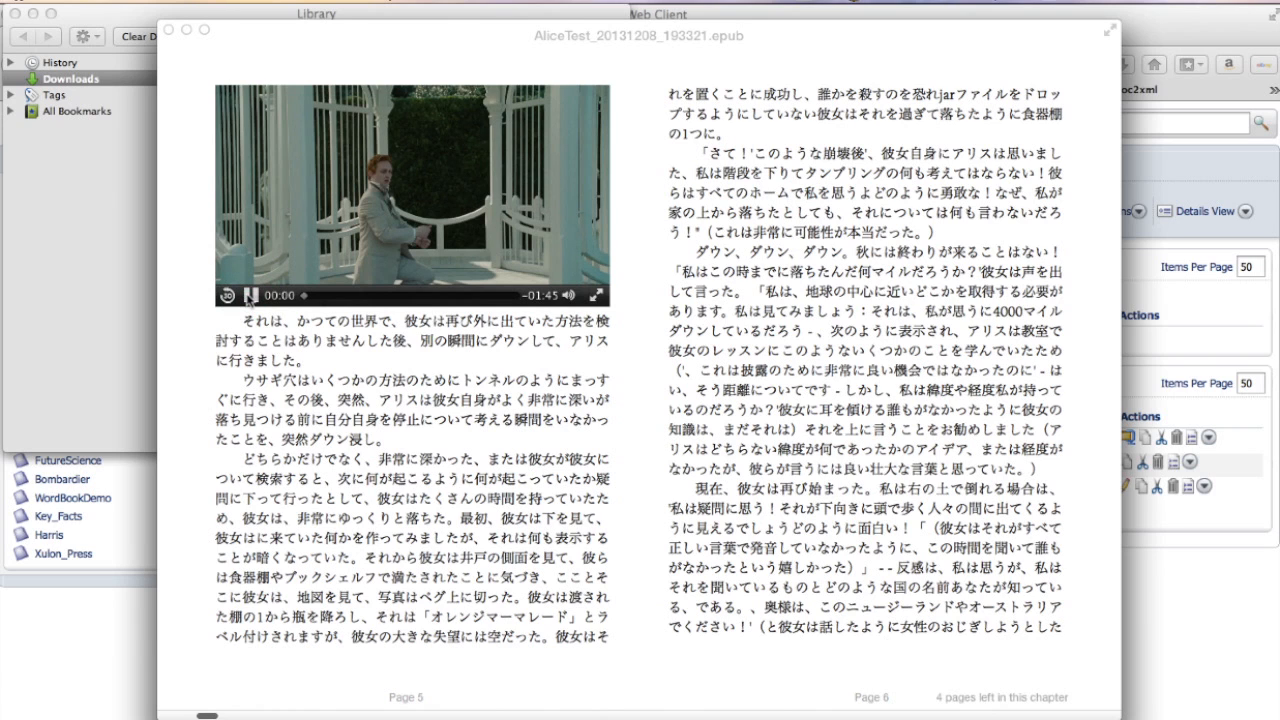
left_click(248, 296)
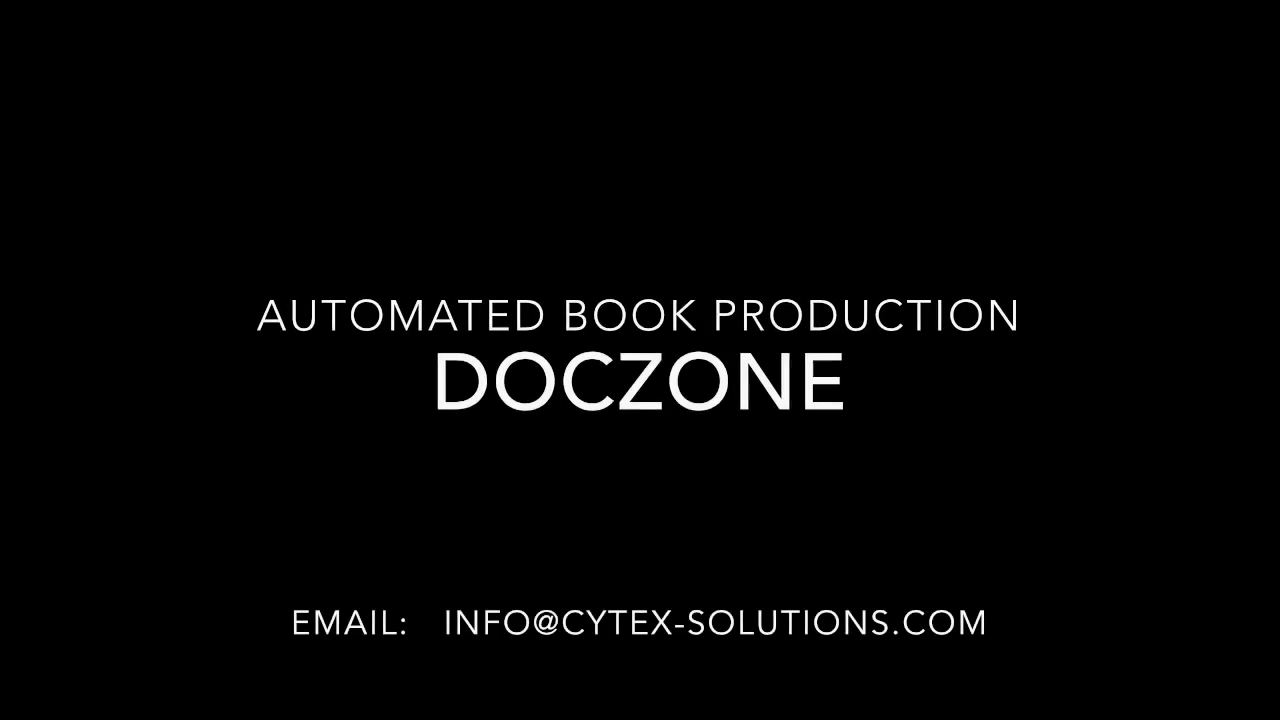